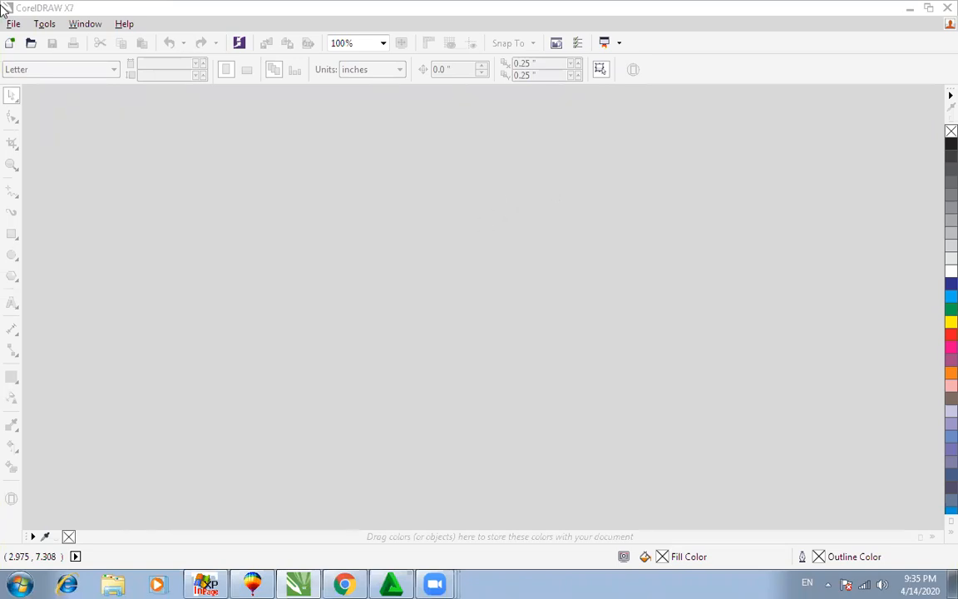
Step: Create a new blank Letter-size document (Untitled-1) from the File menu
click(14, 24)
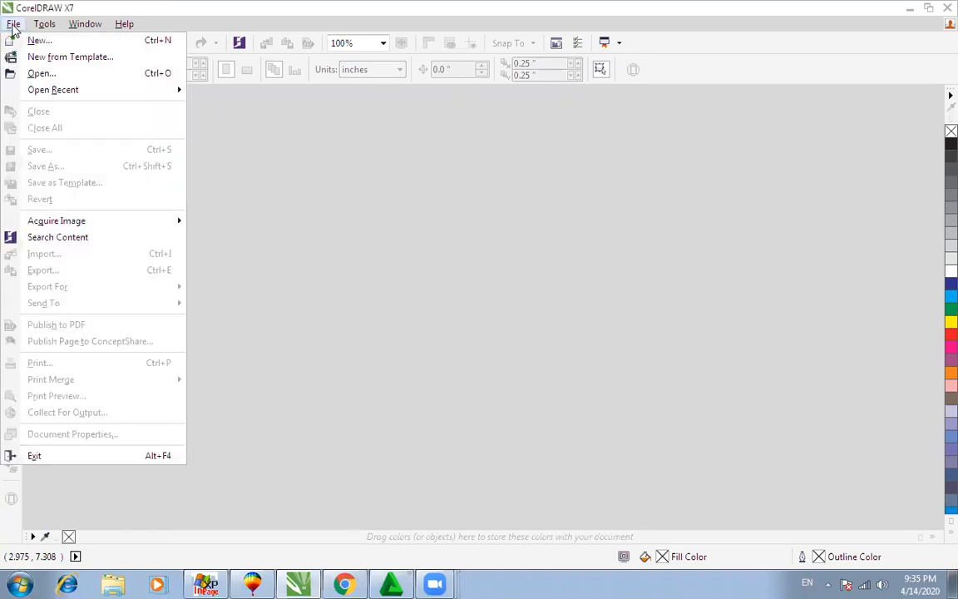
click(25, 45)
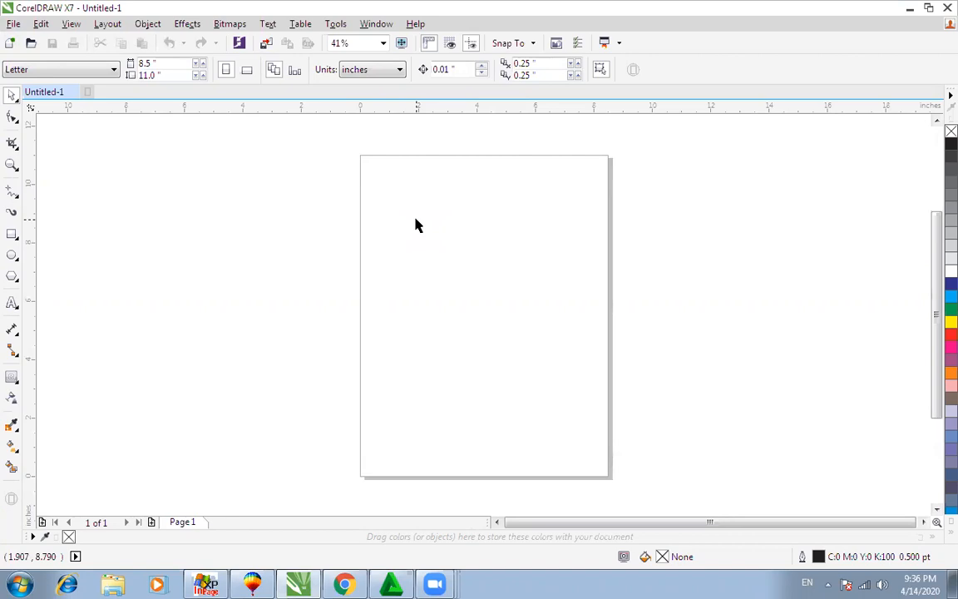
Step: Minimize CorelDRAW, Chrome and Zoom to reveal the desktop
click(911, 10)
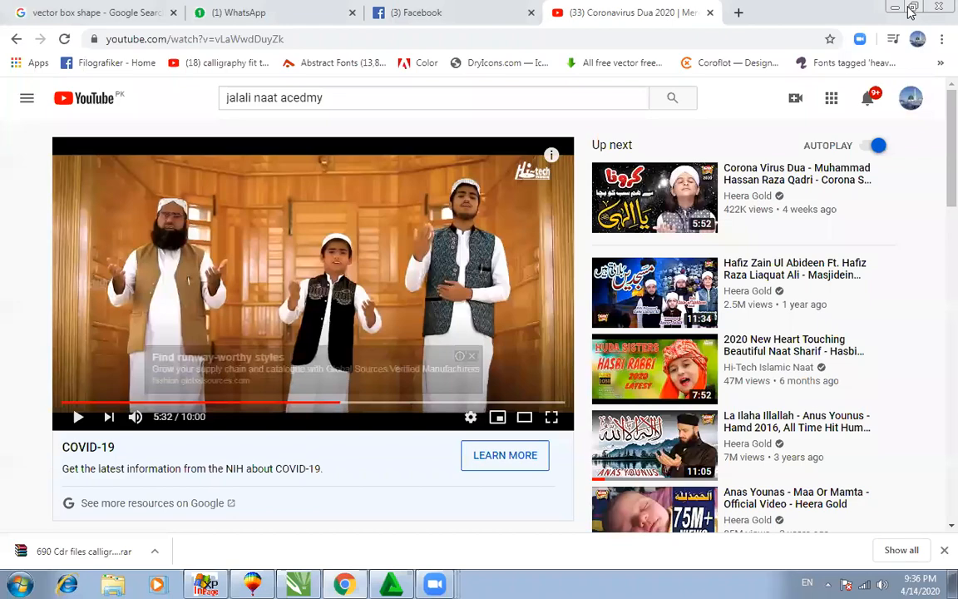
click(889, 7)
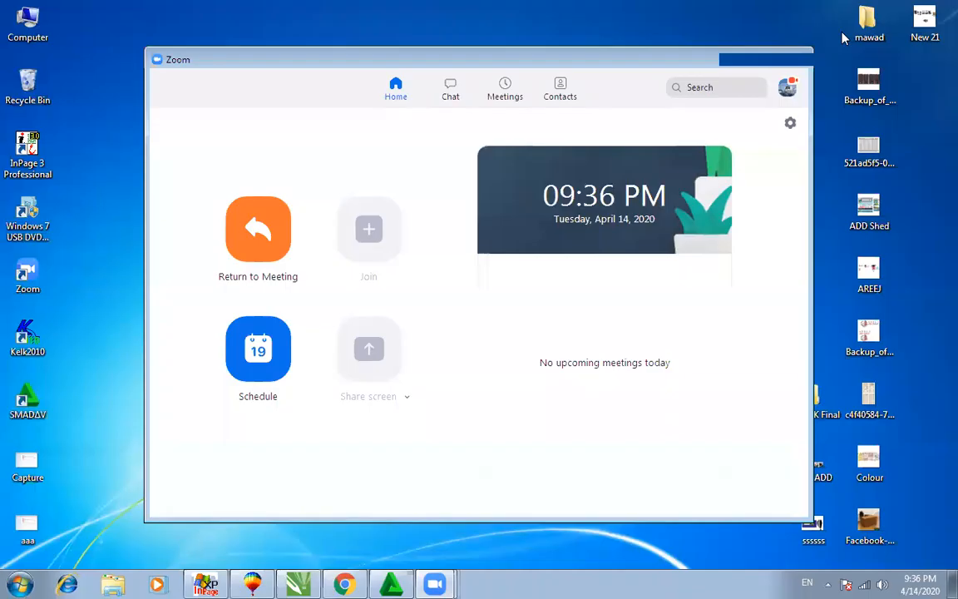
click(738, 57)
Step: Refresh the desktop four times from its right-click menu
right_click(295, 276)
click(345, 322)
right_click(266, 281)
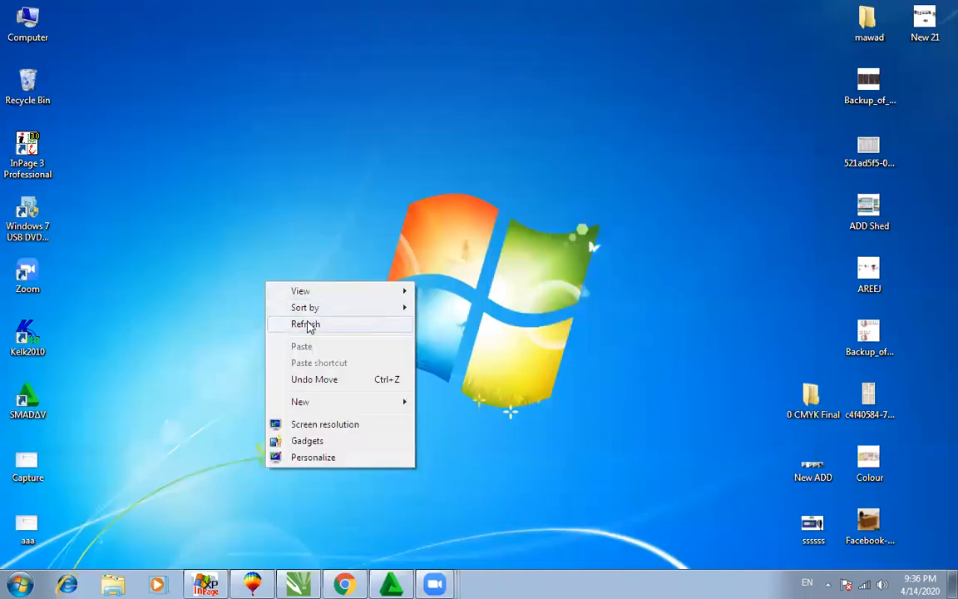
click(309, 328)
right_click(251, 277)
click(297, 324)
right_click(261, 301)
click(294, 340)
Step: Browse Computer > Local Disk (D:) > A Work 3 to the Anwar _e_ madina folder
double_click(22, 24)
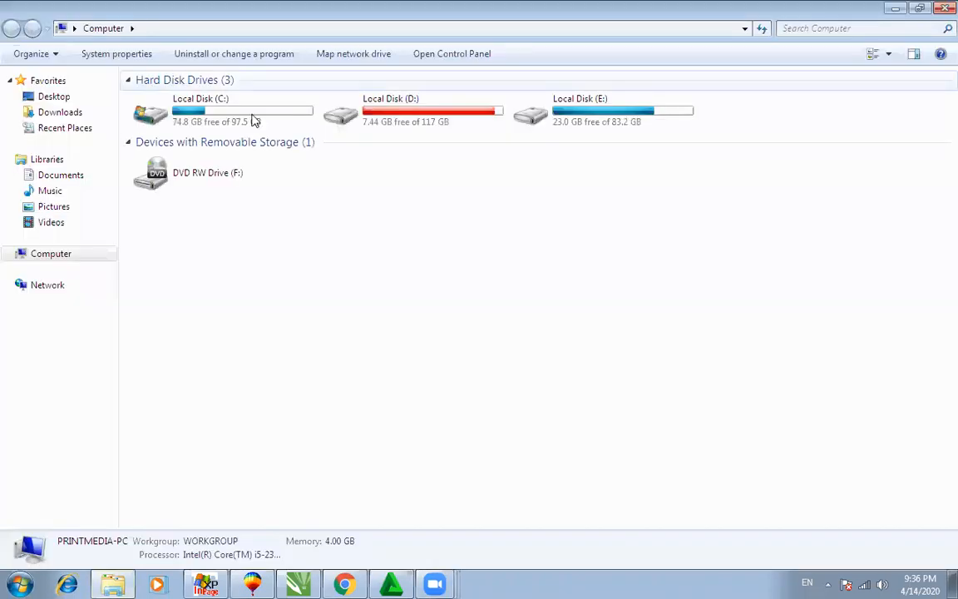
double_click(429, 121)
double_click(806, 209)
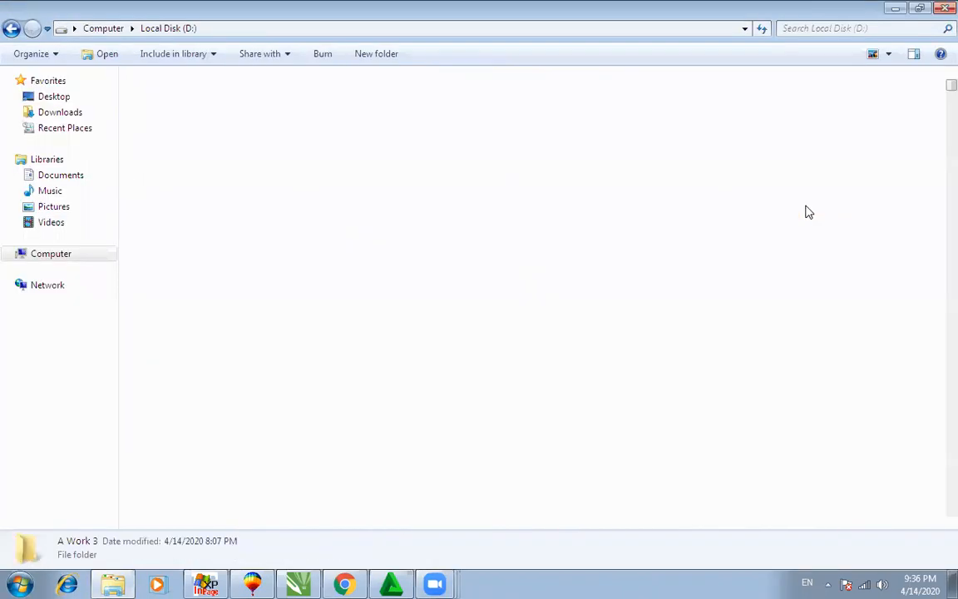
click(618, 321)
click(391, 351)
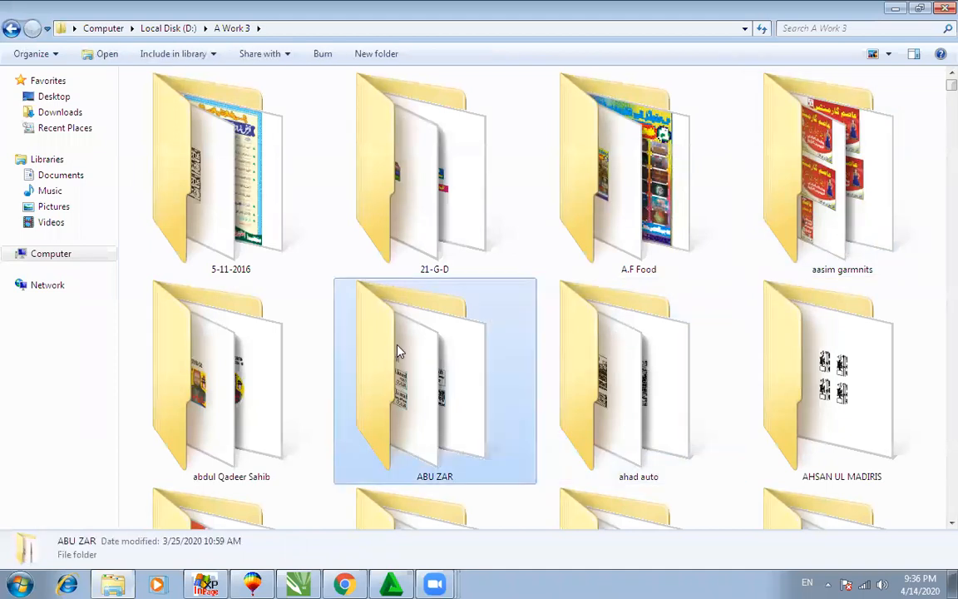
scroll(397, 350, down, 2)
scroll(398, 350, down, 4)
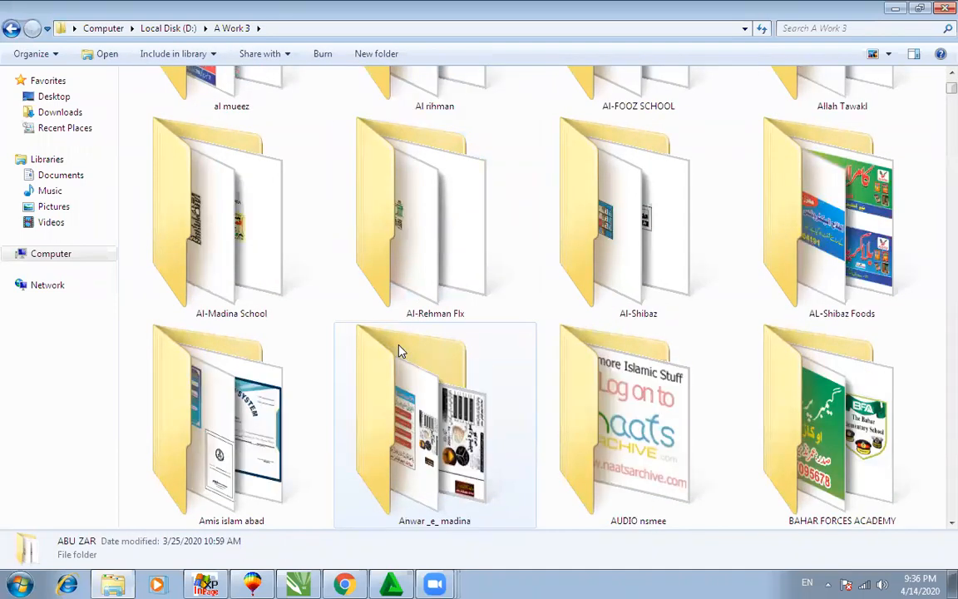
double_click(405, 395)
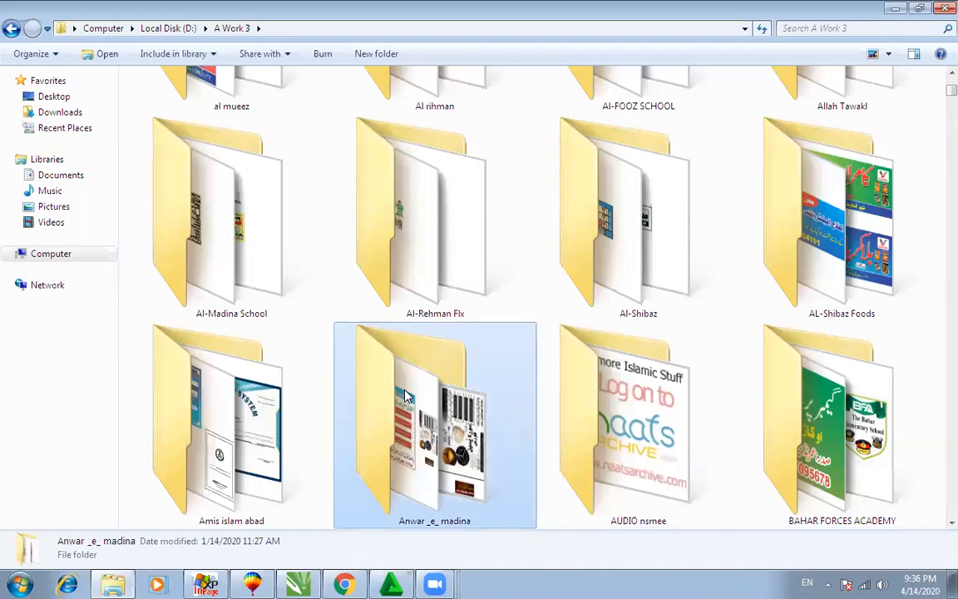
Step: Switch to Extra Large Icons and drag the Sorah Yaseen Coras backup file to CorelDRAW
click(888, 53)
click(910, 14)
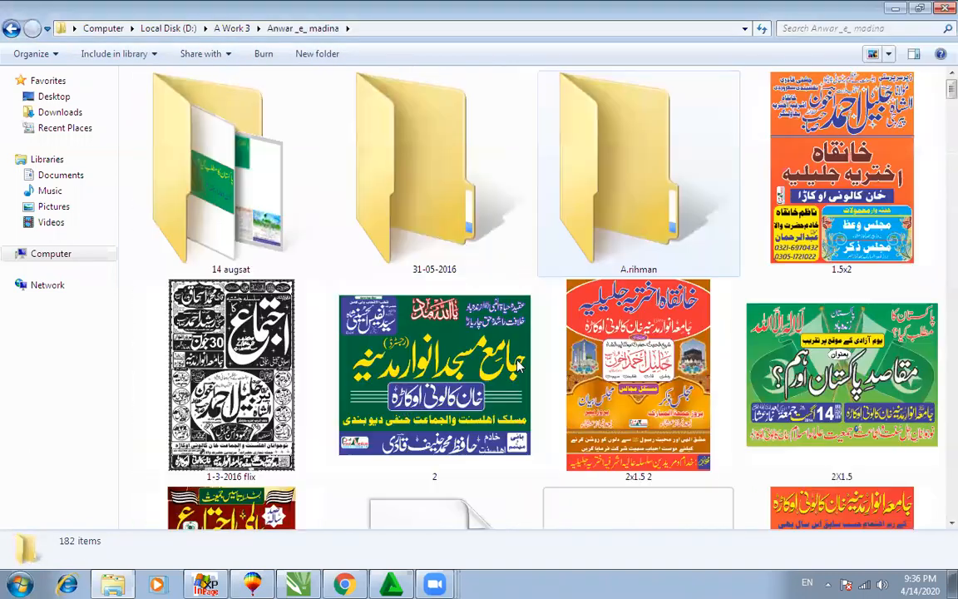
click(429, 356)
scroll(429, 364, down, 3)
scroll(441, 377, down, 5)
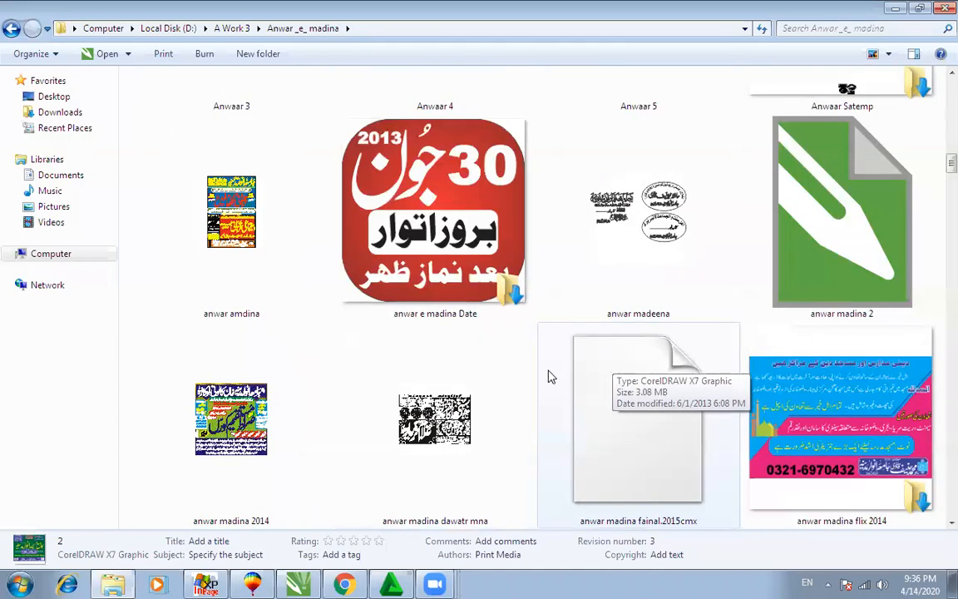
scroll(549, 376, down, 1)
scroll(549, 376, down, 1)
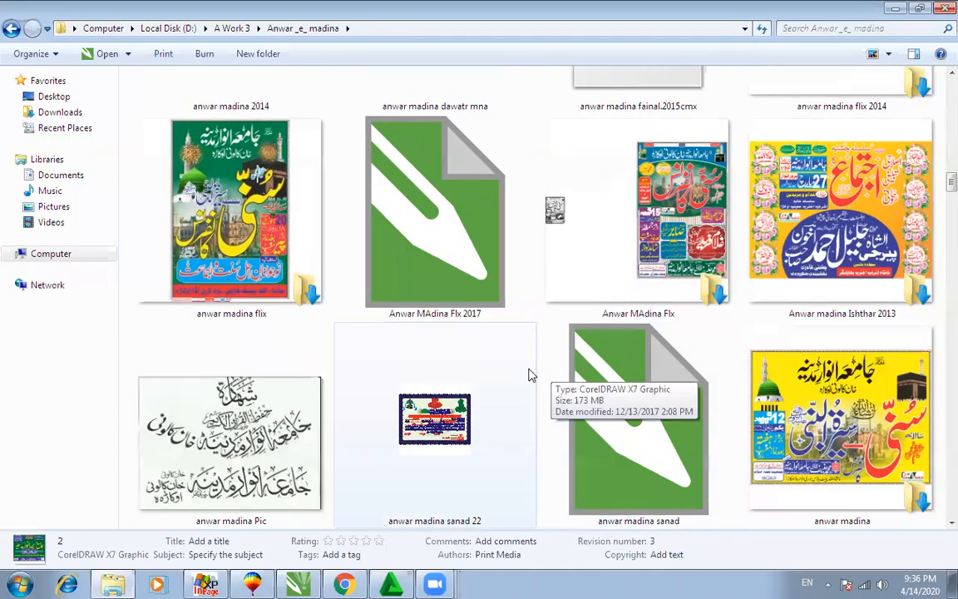
scroll(583, 378, down, 4)
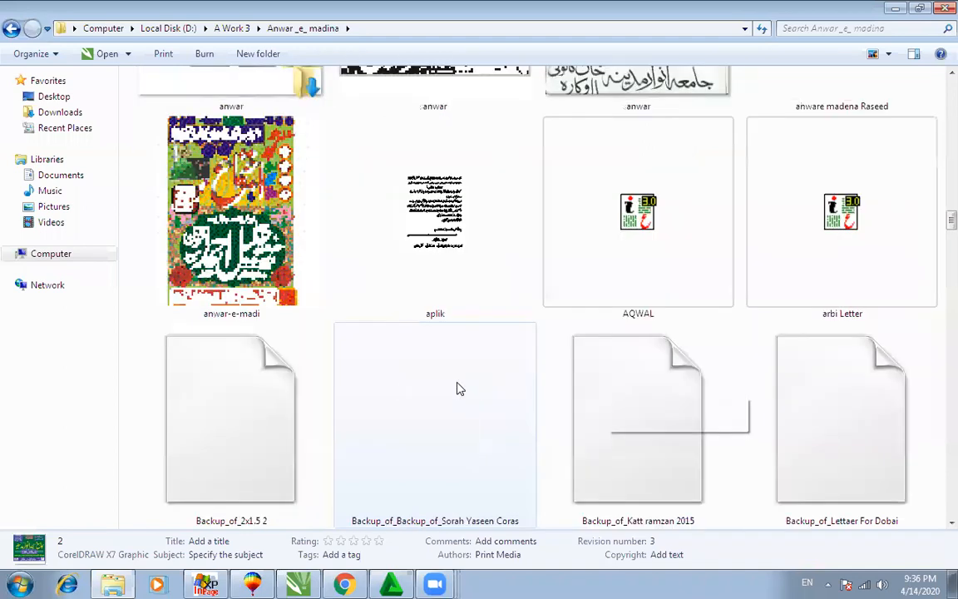
scroll(460, 387, down, 4)
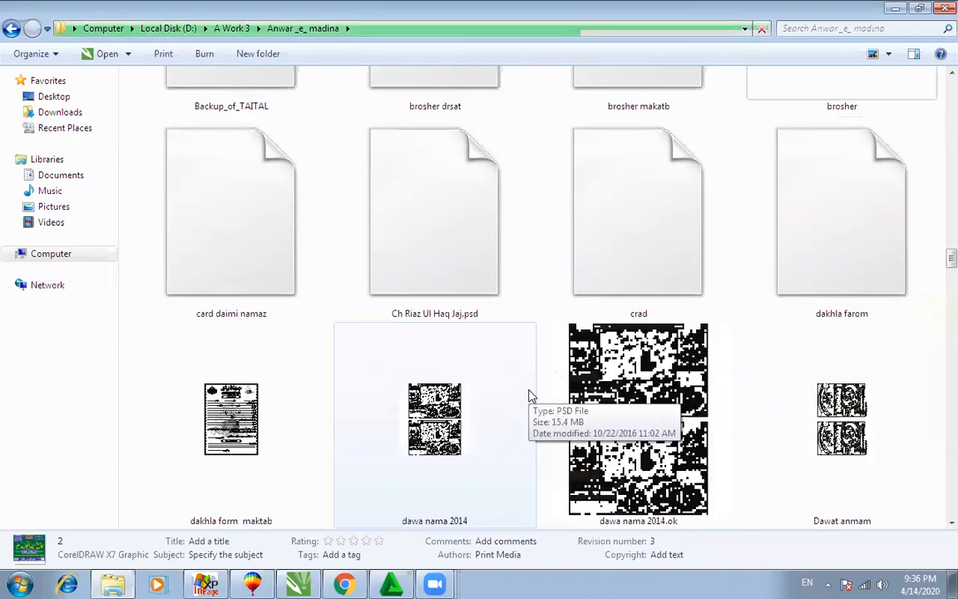
scroll(804, 221, up, 2)
drag(804, 220, 455, 336)
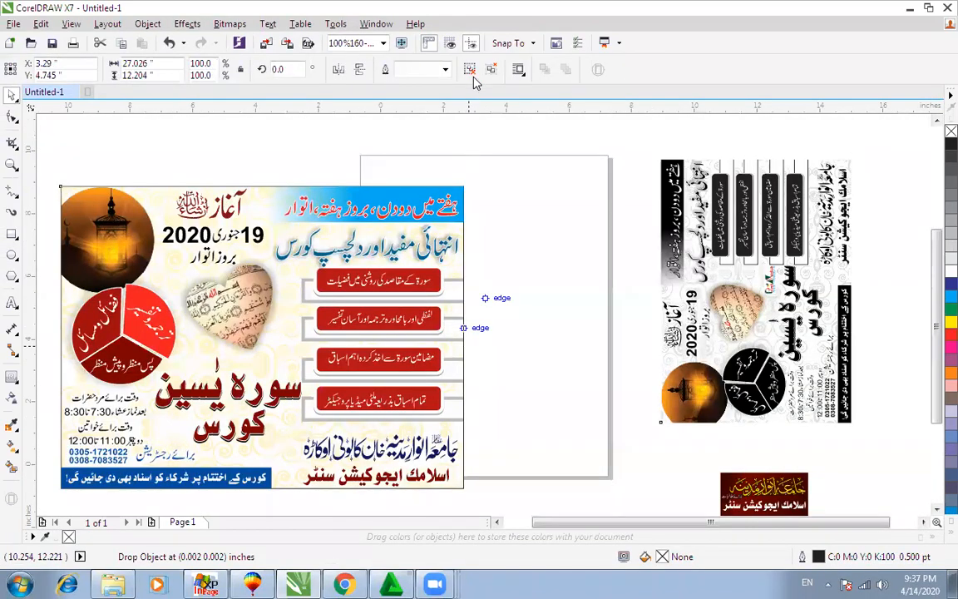
Step: Ungroup the imported flyer and delete every piece of its grey rotated copy
click(472, 76)
click(613, 183)
scroll(622, 193, down, 3)
click(664, 202)
drag(628, 145, 812, 396)
key(Delete)
scroll(812, 396, down, 1)
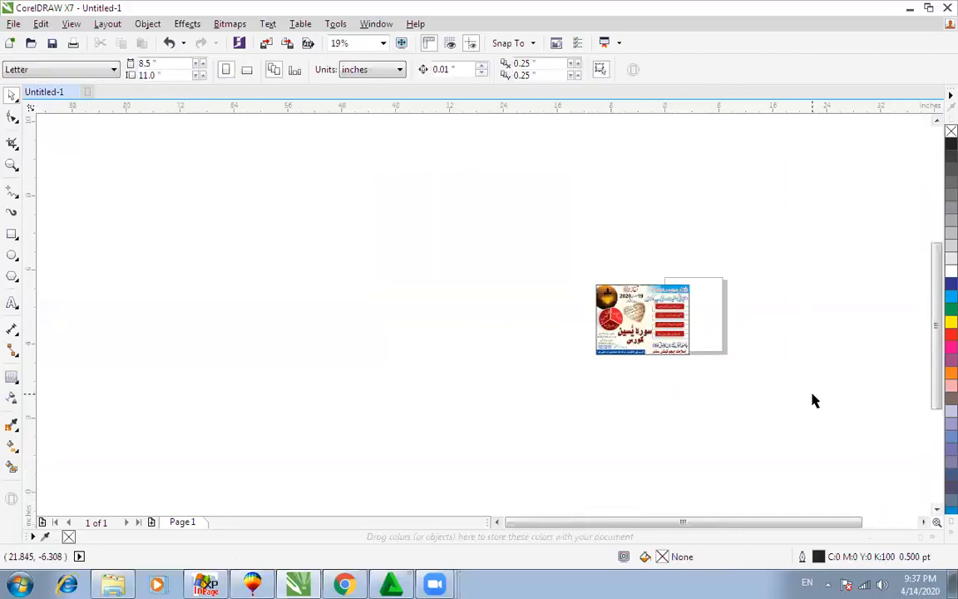
key(F4)
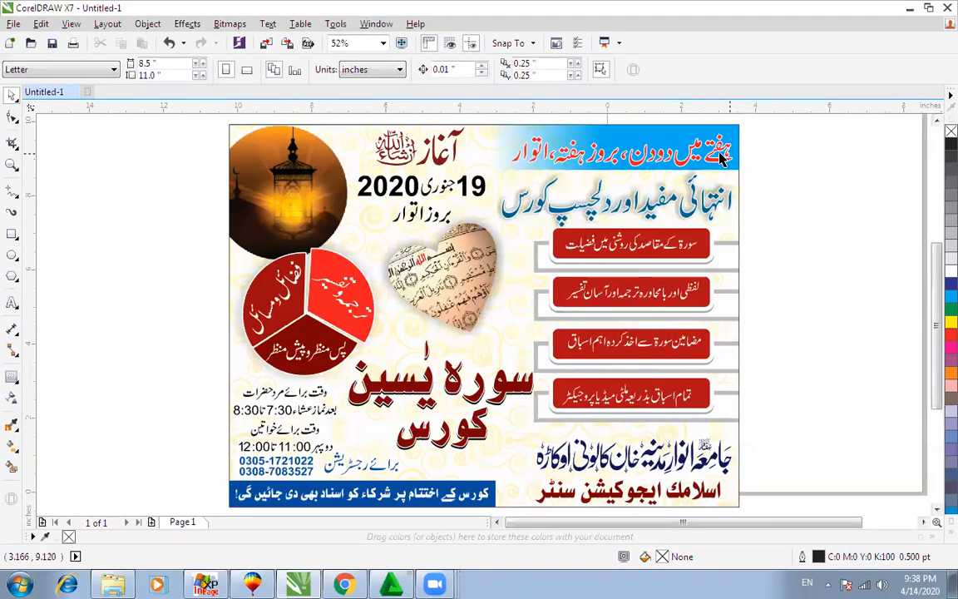
Step: Move the whole flyer off the page to the lower left
scroll(698, 180, down, 5)
drag(755, 145, 535, 309)
drag(675, 208, 356, 323)
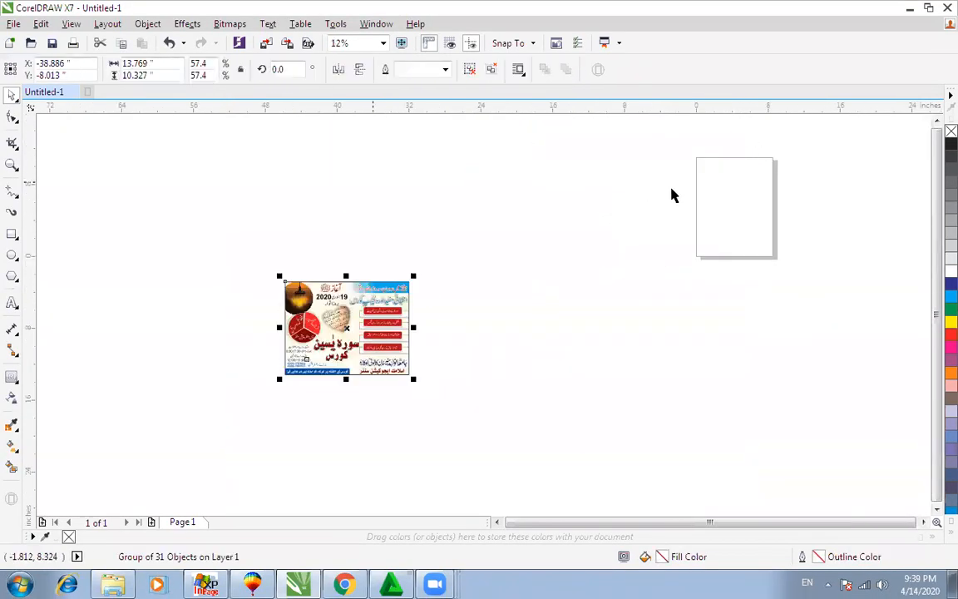
Step: Draw a 7.0 x 10.0 inch rectangle on the Letter page and center the view on it
click(12, 233)
click(107, 231)
drag(706, 163, 769, 252)
scroll(715, 243, up, 2)
key(space)
drag(904, 126, 707, 151)
scroll(863, 153, up, 1)
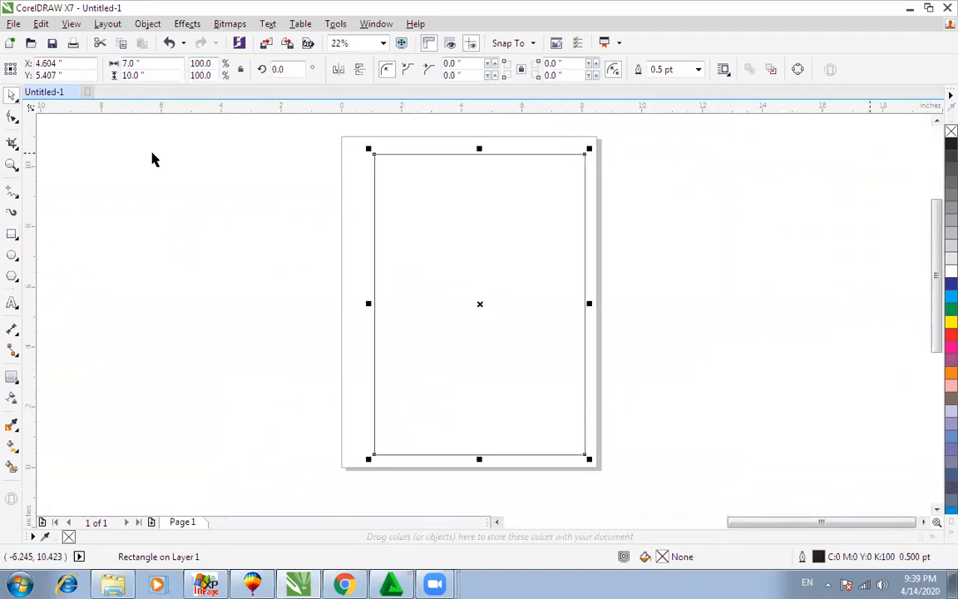
Step: Make a shorter copy of the big rectangle and place it, narrowed, at the frame's top
drag(479, 148, 479, 275)
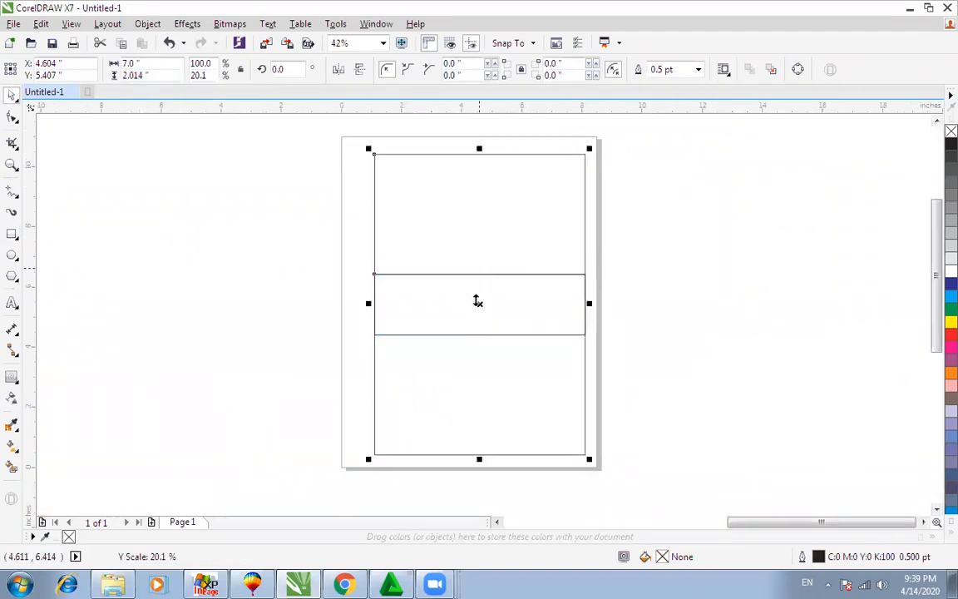
right_click(479, 293)
click(587, 242)
click(701, 205)
click(516, 321)
click(487, 302)
drag(488, 302, 494, 182)
drag(587, 182, 564, 184)
Step: Create a row of three small boxes beneath the header and shrink them together
drag(479, 185, 466, 252)
mouse_move(557, 252)
mouse_down()
mouse_move(449, 263)
mouse_move(561, 261)
mouse_up()
right_click(561, 261)
drag(661, 208, 322, 334)
drag(600, 287, 586, 283)
click(479, 251)
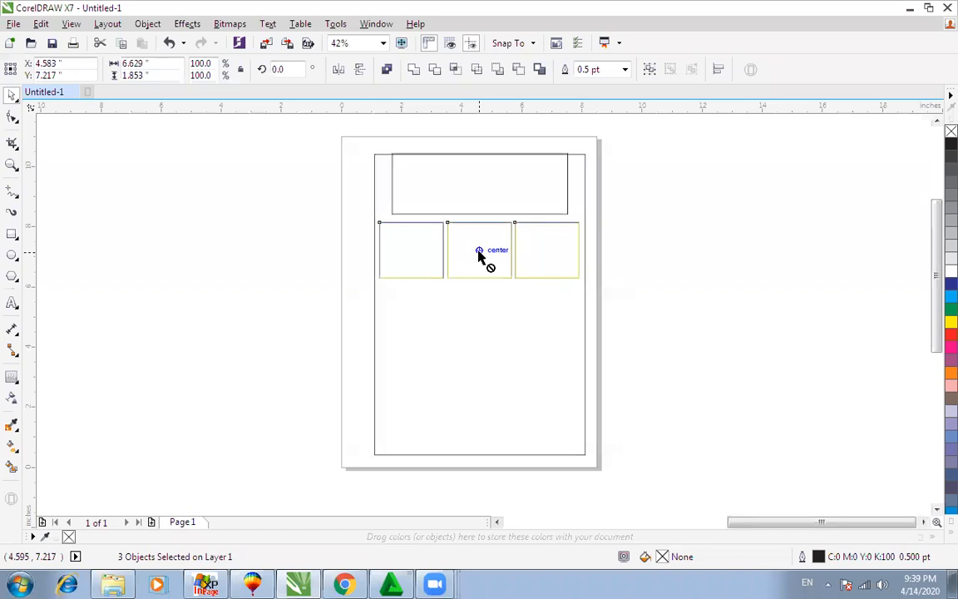
click(662, 208)
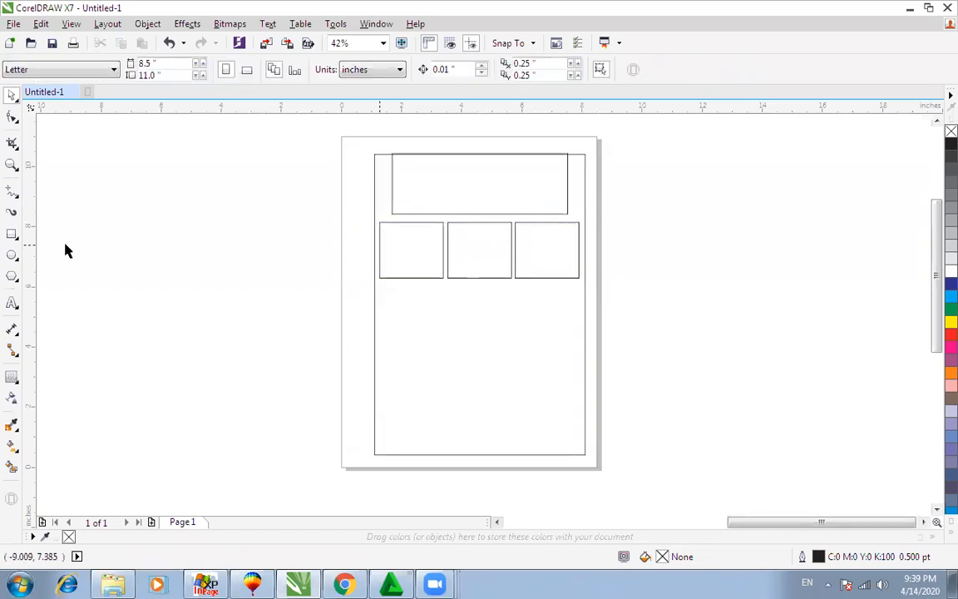
Step: Add 'FFkjhoshg;' text below the right box and repeat it into five lines
click(12, 277)
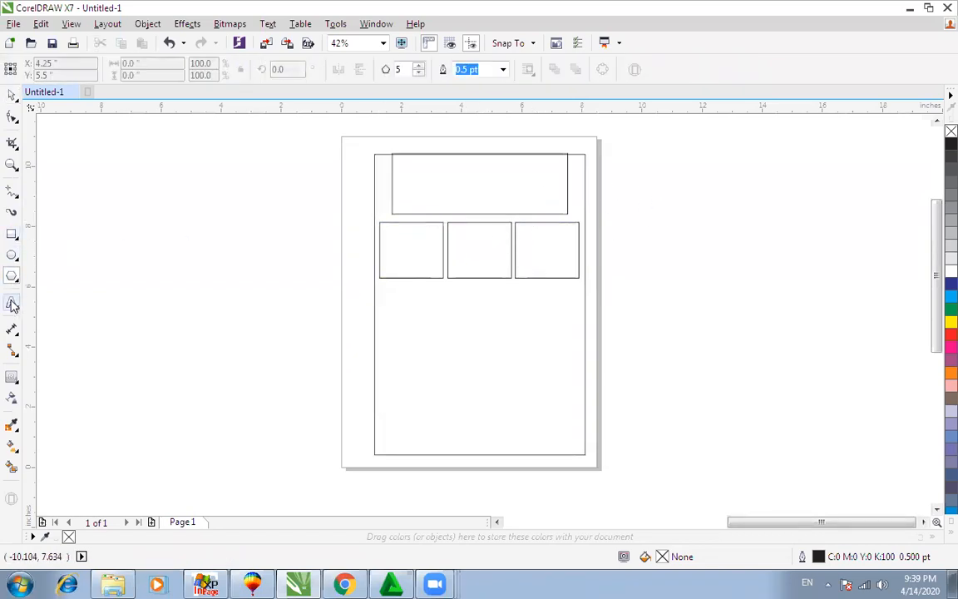
click(213, 314)
text(FFkjhoshg;)
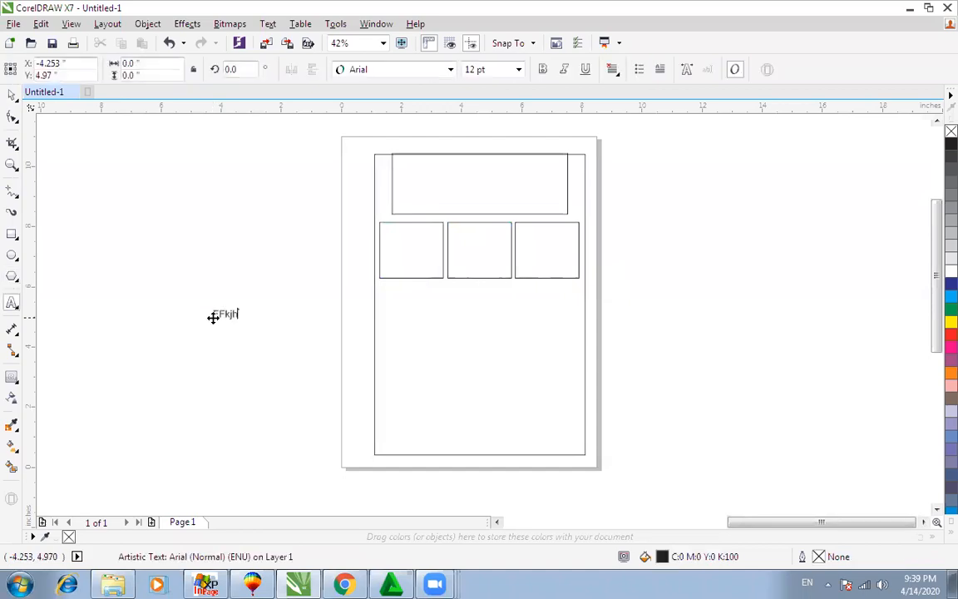
key(ctrl+space)
drag(213, 317, 538, 304)
key(ctrl+r)
key(ctrl+r)
key(ctrl+r)
drag(652, 247, 481, 383)
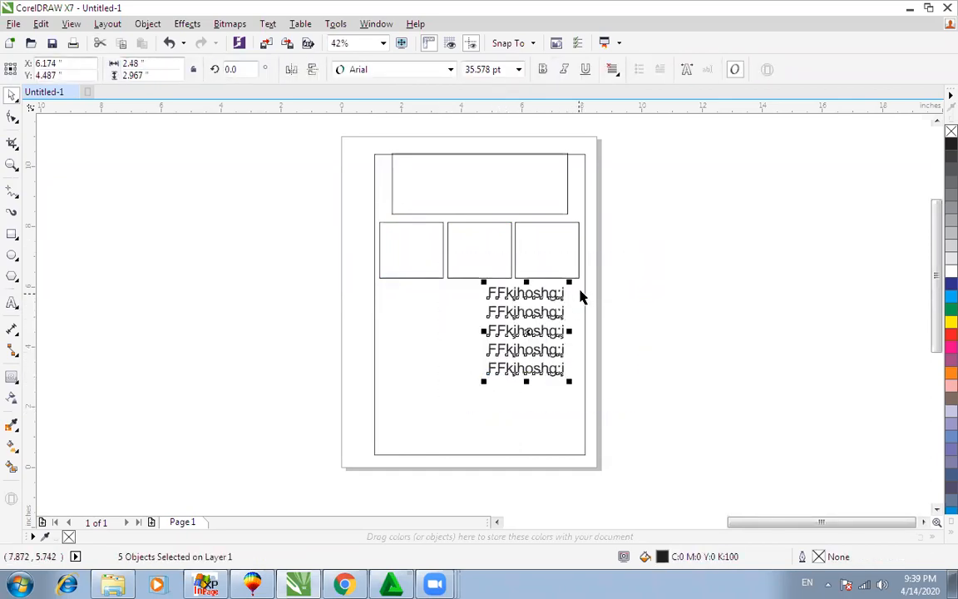
Step: Leave a short strip copy of the frame rectangle along its bottom as a footer
click(584, 288)
drag(479, 151, 479, 427)
click(675, 380)
scroll(656, 373, down, 2)
key(F4)
key(F2)
drag(730, 329, 866, 137)
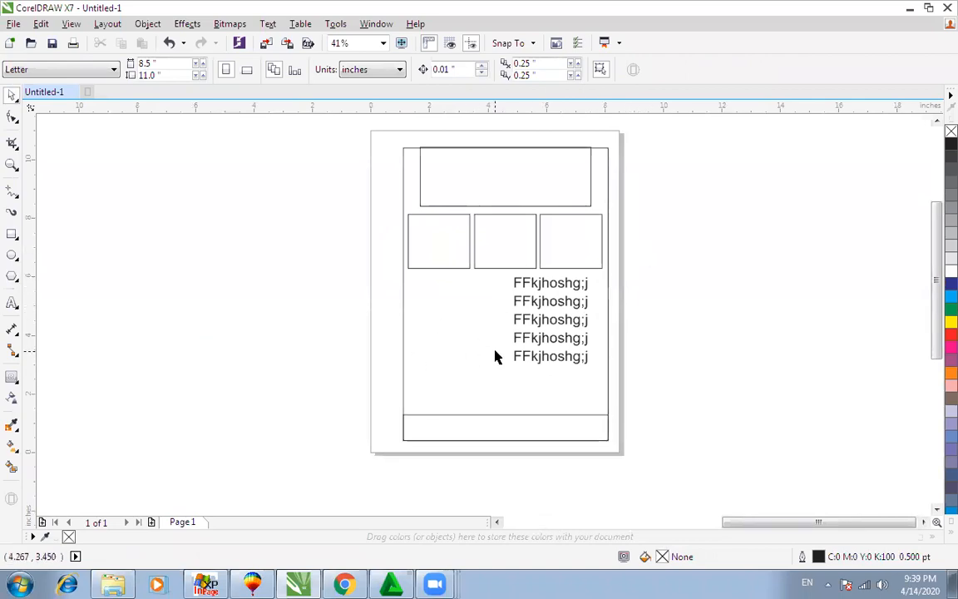
Step: Inspect the layout boxes, then nudge the 5.838 x 2.014 inch header box down one step
click(477, 204)
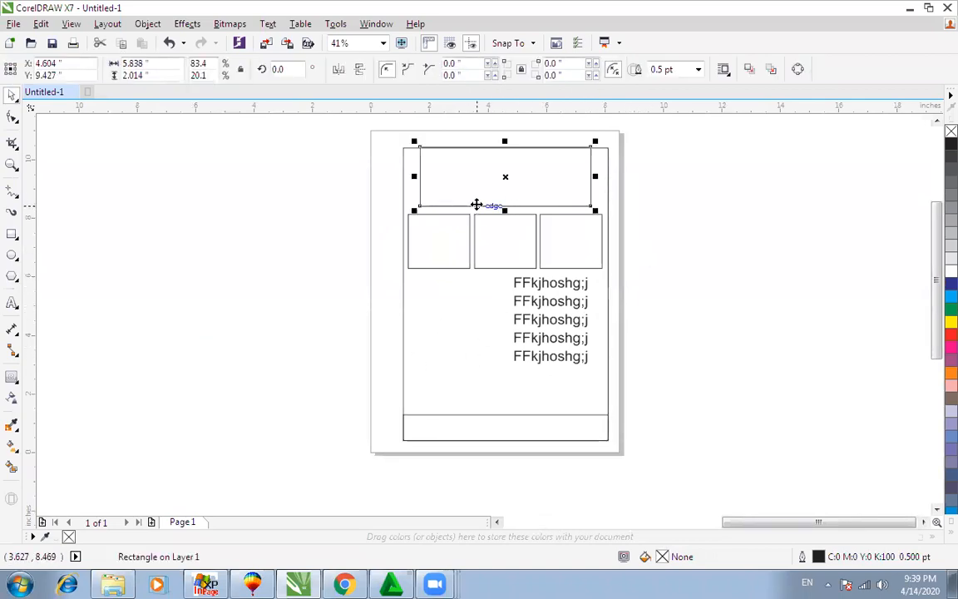
click(445, 218)
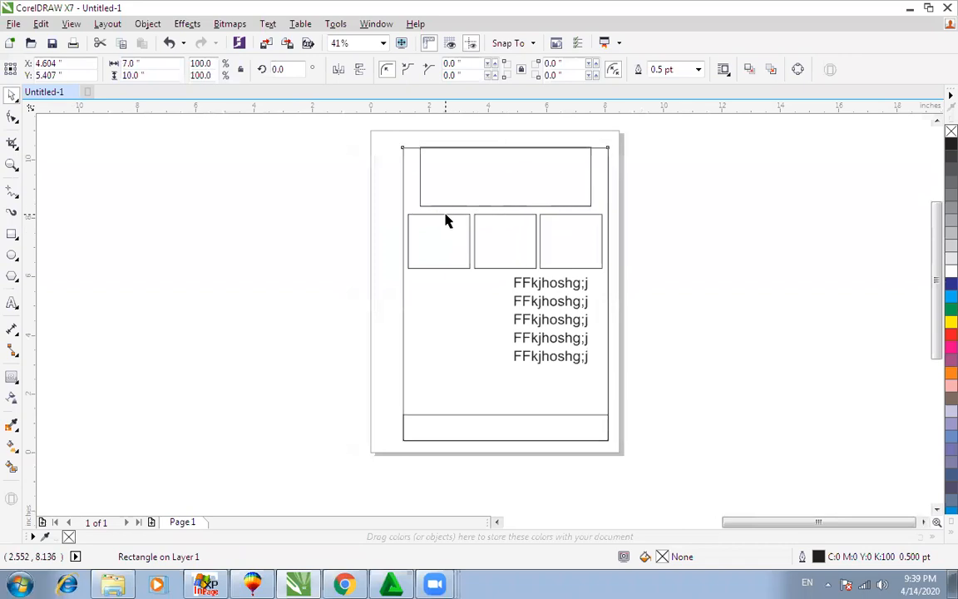
click(443, 214)
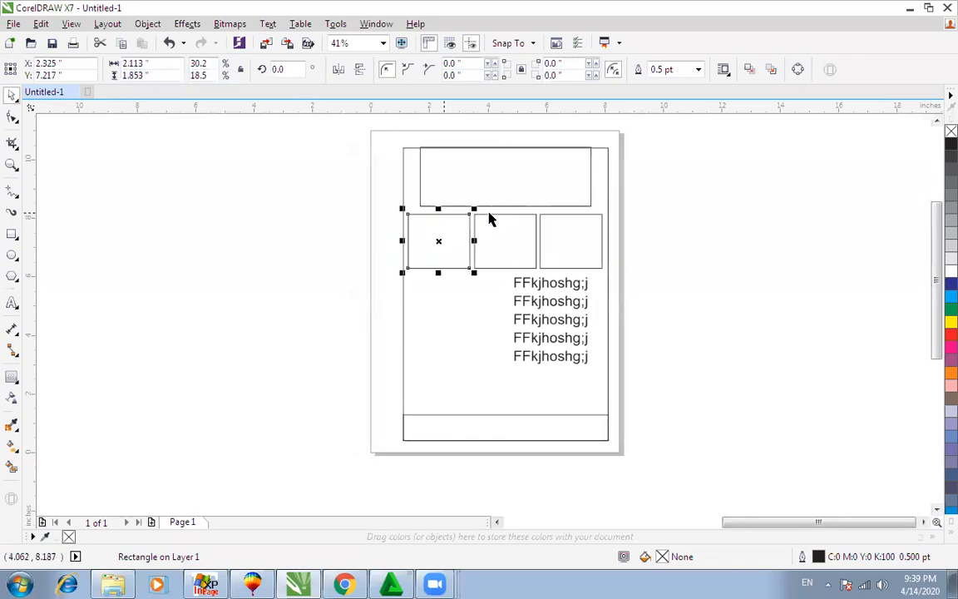
click(489, 218)
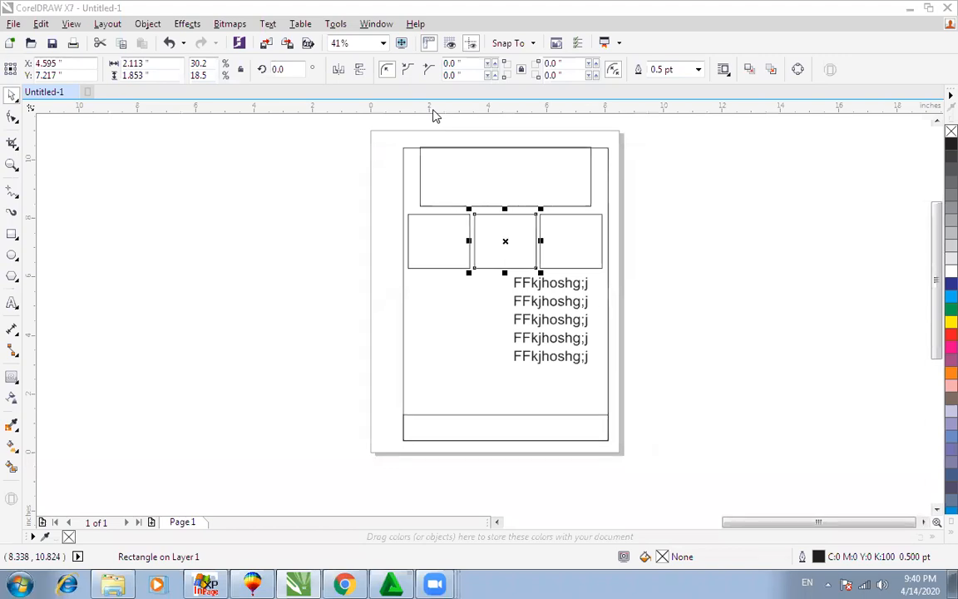
click(417, 166)
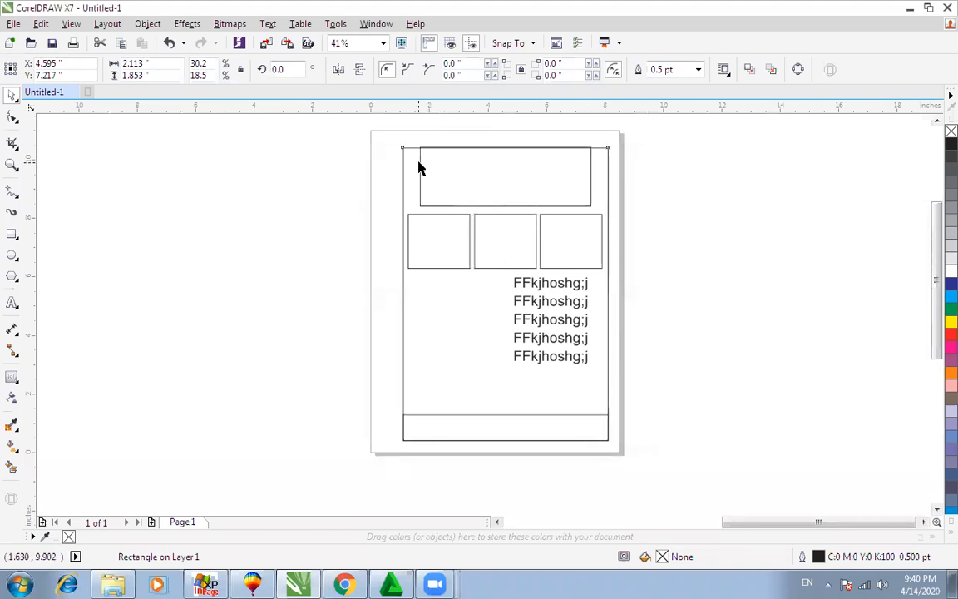
click(410, 158)
click(419, 158)
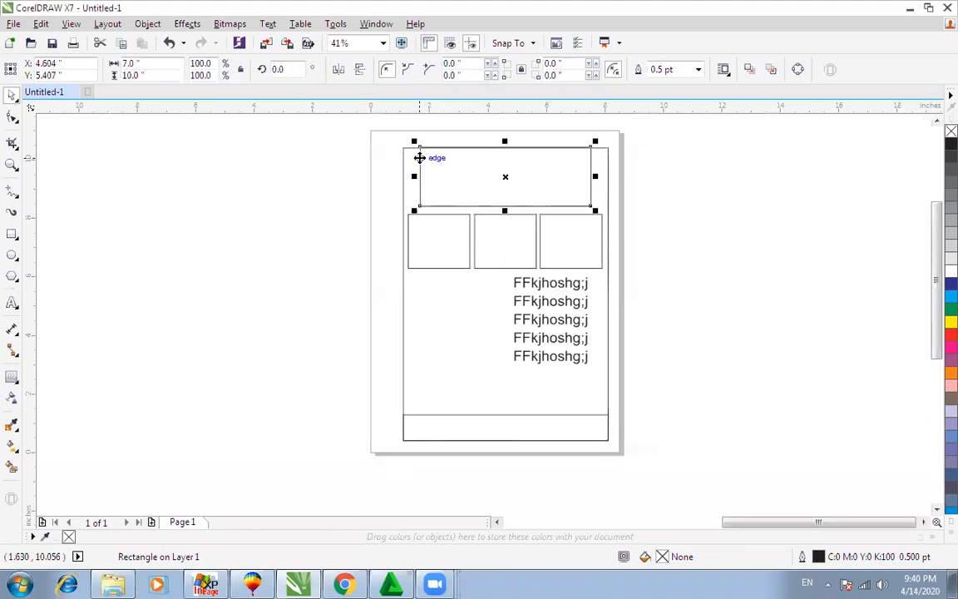
key(Down)
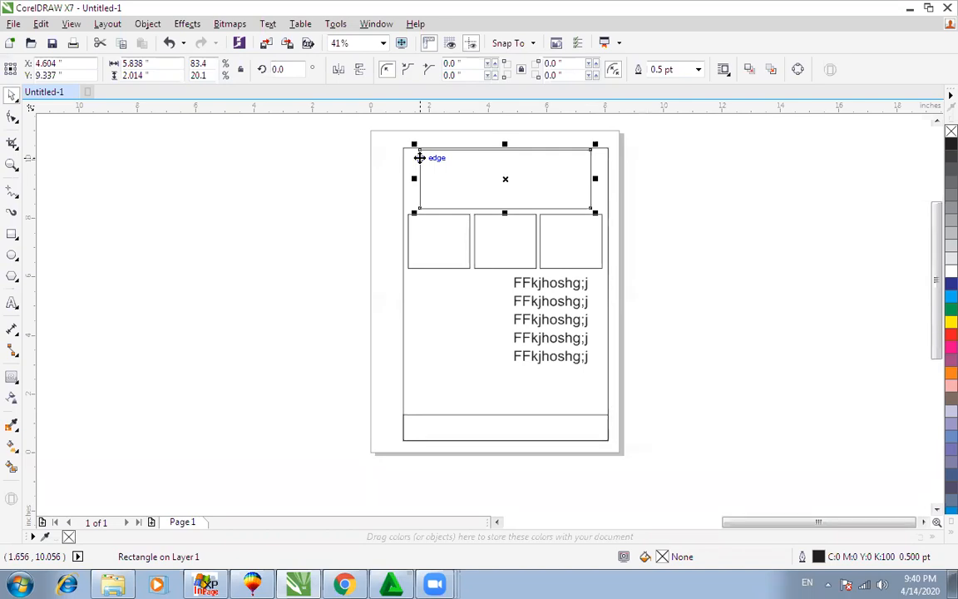
click(11, 303)
key(space)
Step: Resize the outer frame rectangle to 23 x 36 inches
click(411, 149)
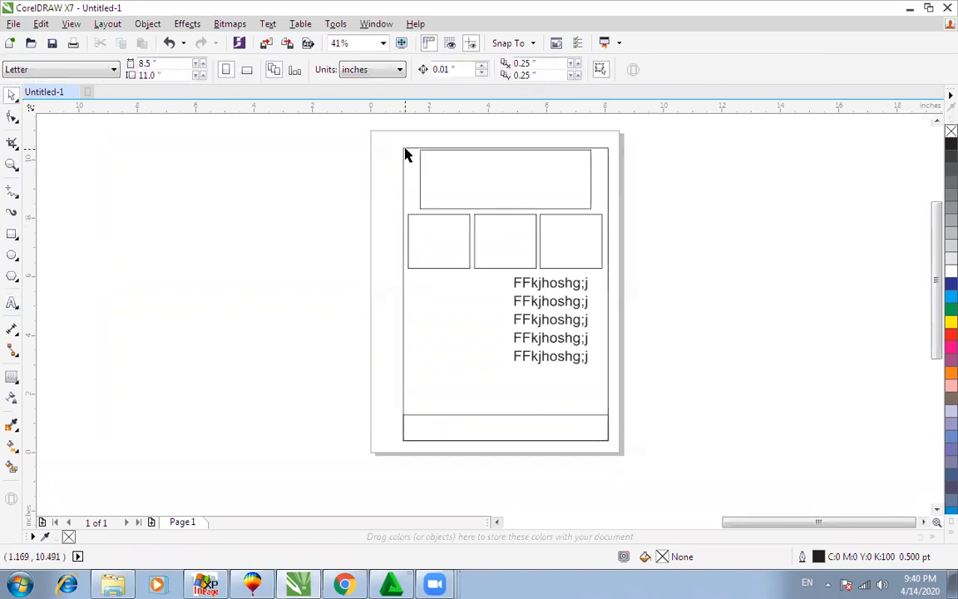
click(404, 148)
click(152, 67)
text(23)
key(Tab)
text(3)
key(Return)
Step: Delete the small layout boxes and text, and give the large rectangle a white fill
key(F4)
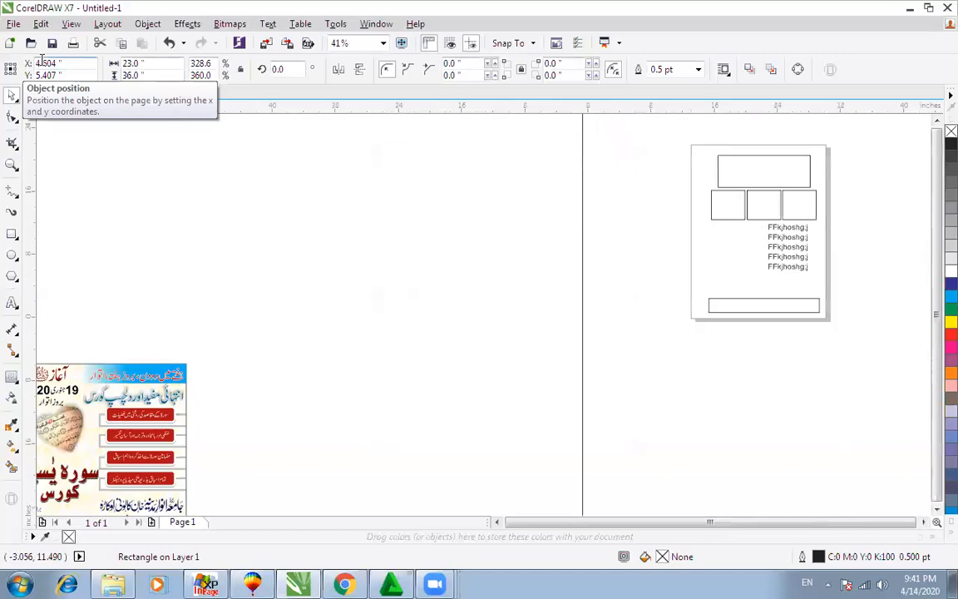
drag(702, 255, 454, 360)
key(Delete)
click(551, 224)
click(950, 271)
Step: Add a '23x36' text label and scale it across the top of the rectangle
key(F3)
key(F4)
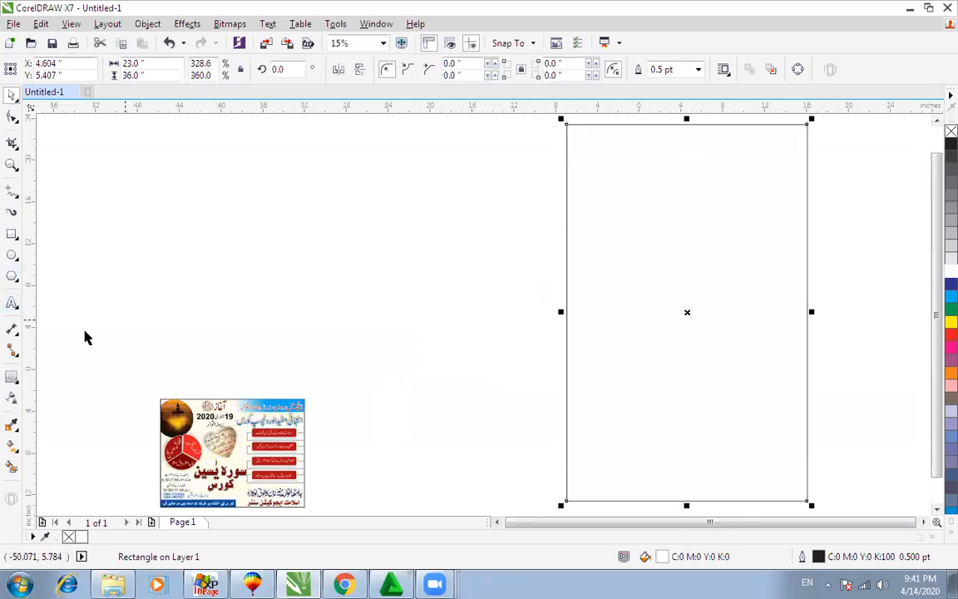
click(12, 303)
click(274, 285)
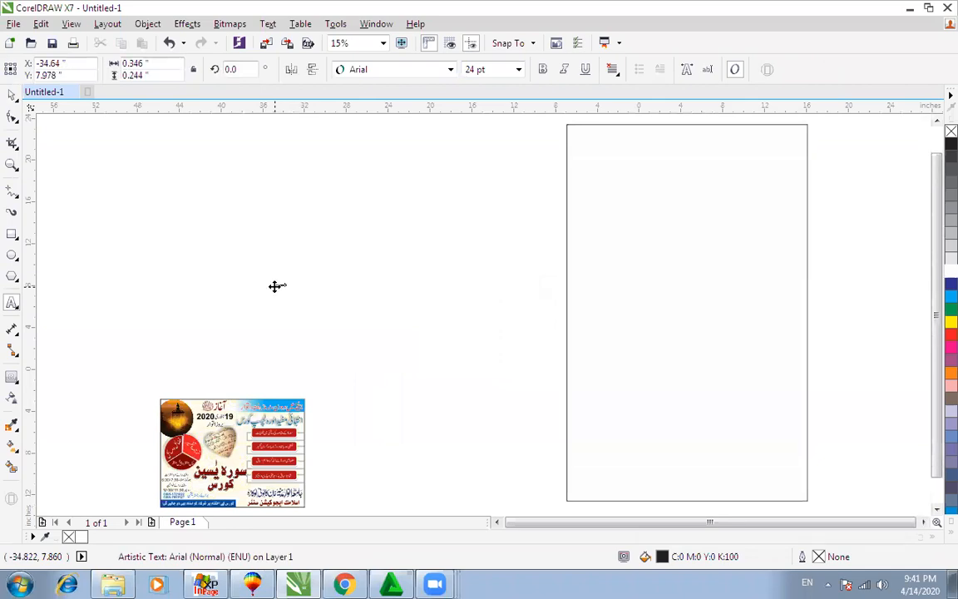
key(ctrl+space)
drag(291, 291, 414, 325)
drag(344, 282, 760, 228)
drag(832, 270, 739, 201)
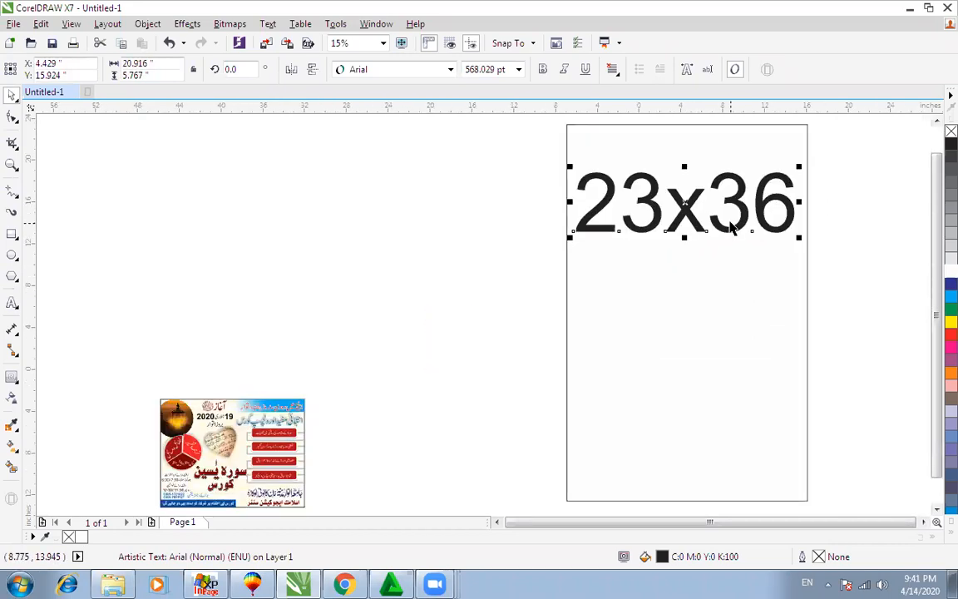
Step: Move the flyer image aside and zoom in on the 23x36 rectangle
drag(184, 489, 118, 254)
click(422, 248)
scroll(434, 252, down, 2)
key(F2)
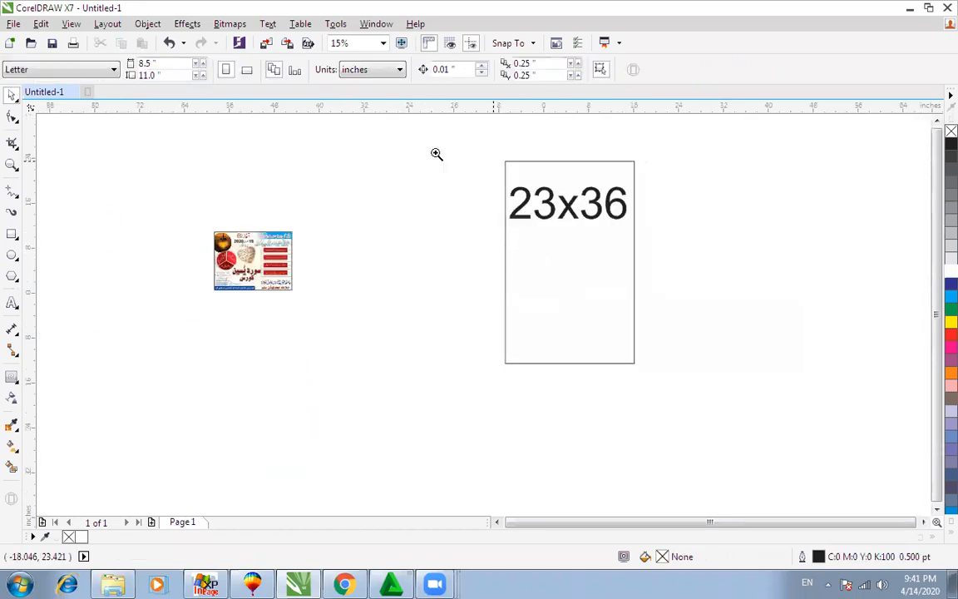
drag(437, 154, 780, 406)
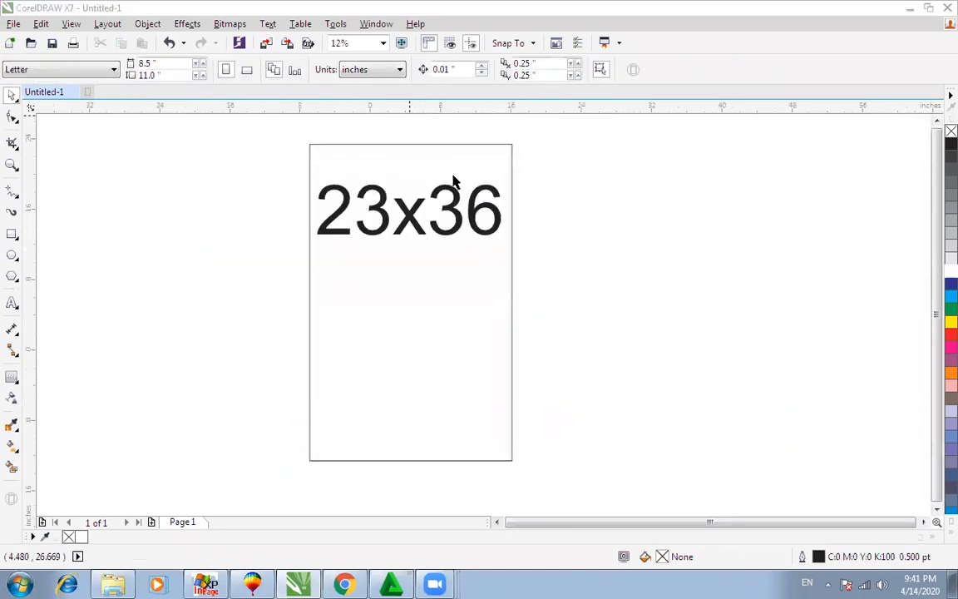
Step: Copy the 23x36 rectangle and its label to the right, and change the copied label to 20x30
drag(511, 197, 737, 208)
right_click(737, 208)
drag(480, 210, 699, 220)
right_click(700, 220)
double_click(603, 211)
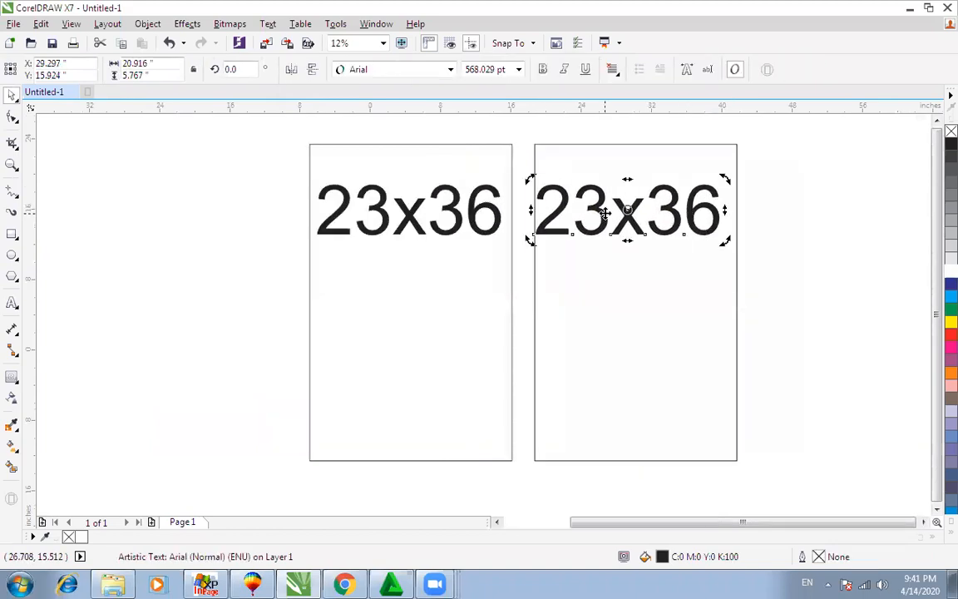
drag(603, 211, 591, 211)
text(0)
drag(720, 211, 684, 211)
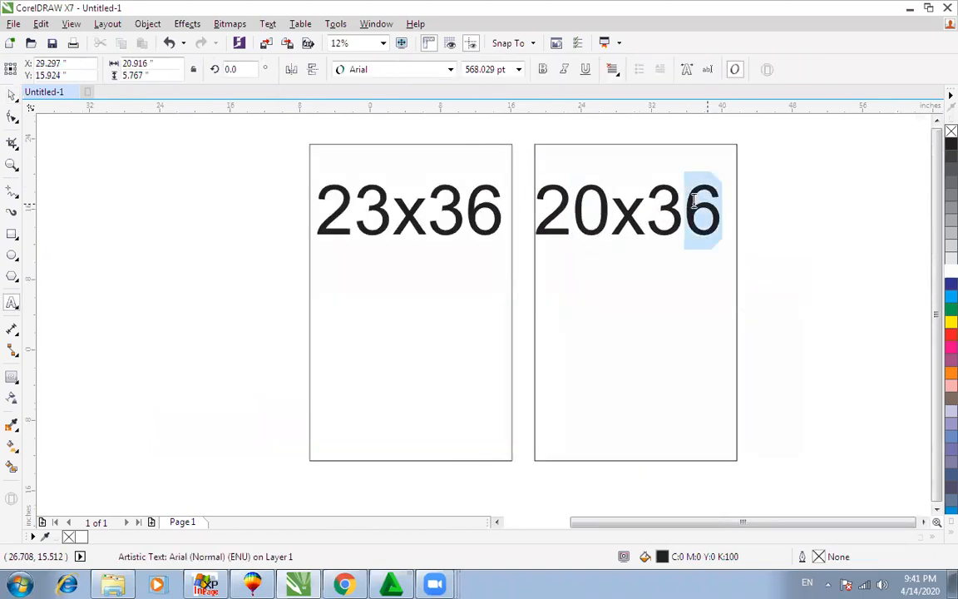
text(0)
key(ctrl+space)
Step: Resize the copied rectangle to 20 x 30 inches and shrink the 20x30 label to fit
click(673, 143)
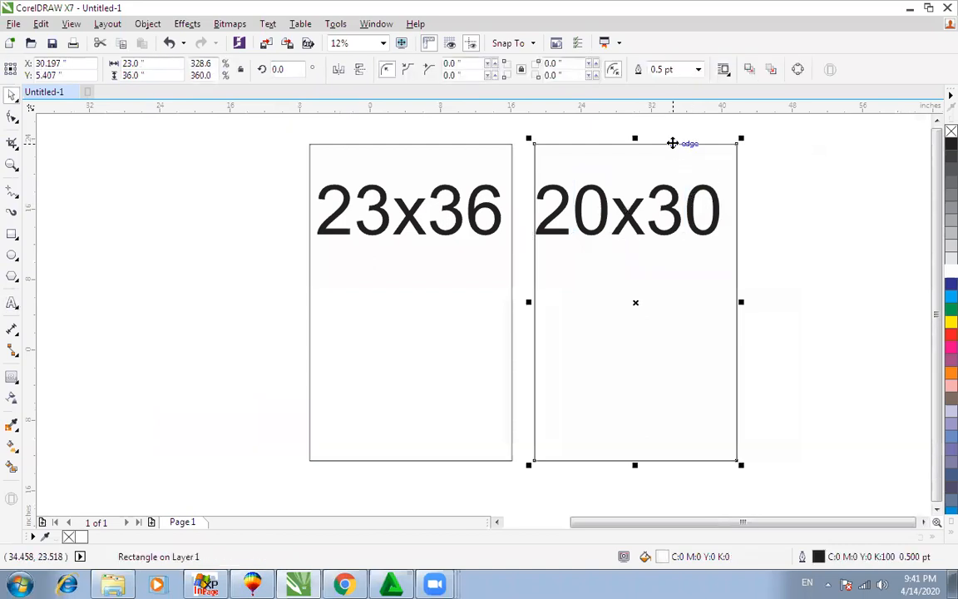
double_click(158, 63)
text(20)
key(Tab)
text(30)
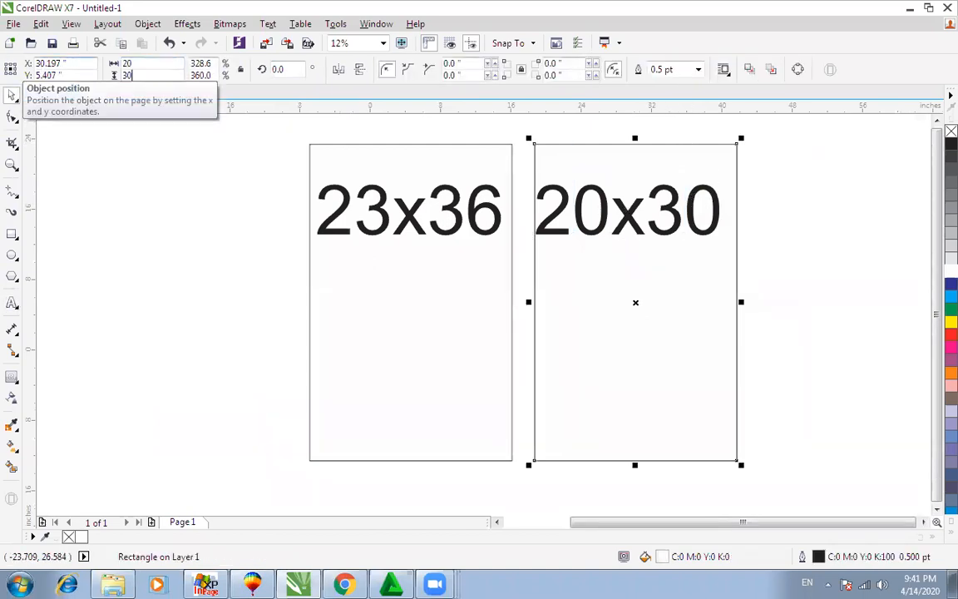
key(Return)
drag(786, 144, 524, 288)
drag(539, 235, 642, 194)
Step: Copy the 20x30 rectangle and its label further to the right
scroll(651, 214, down, 1)
key(F2)
drag(385, 139, 914, 479)
drag(534, 235, 668, 234)
click(547, 180)
click(496, 207)
drag(497, 207, 558, 202)
right_click(618, 200)
Step: Change the copied label's text to 17x27
double_click(608, 203)
text(17)
key(End)
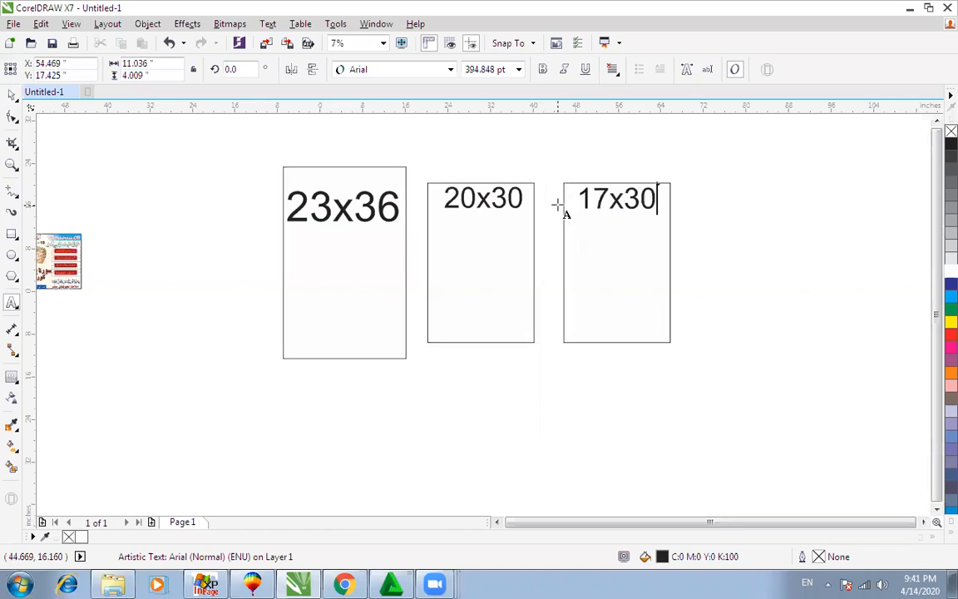
key(BackSpace)
key(BackSpace)
text(27)
key(ctrl+space)
Step: Resize the third rectangle to 17 x 27 inches
click(669, 218)
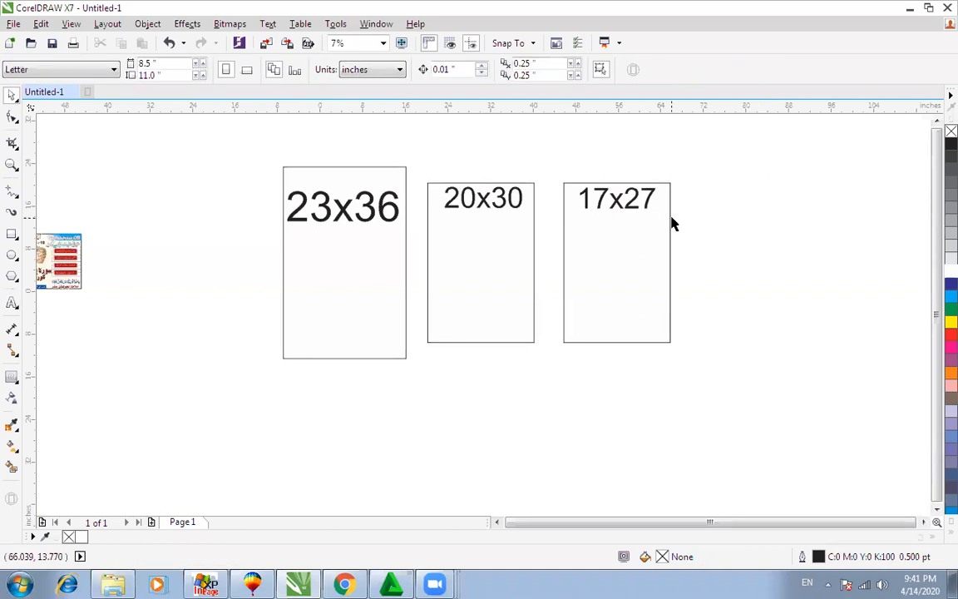
click(140, 64)
text(1)
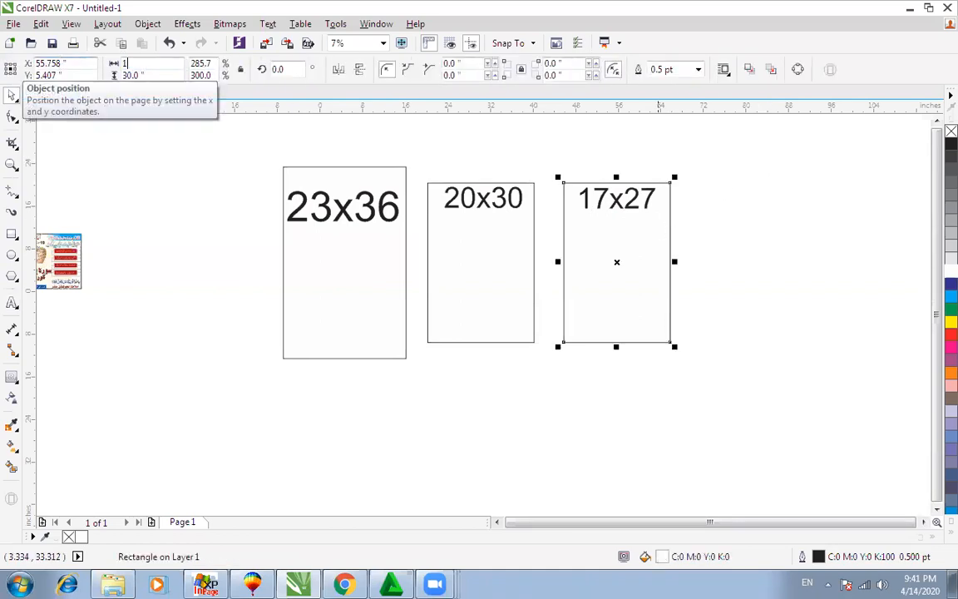
text(7)
key(Tab)
text(27)
key(Return)
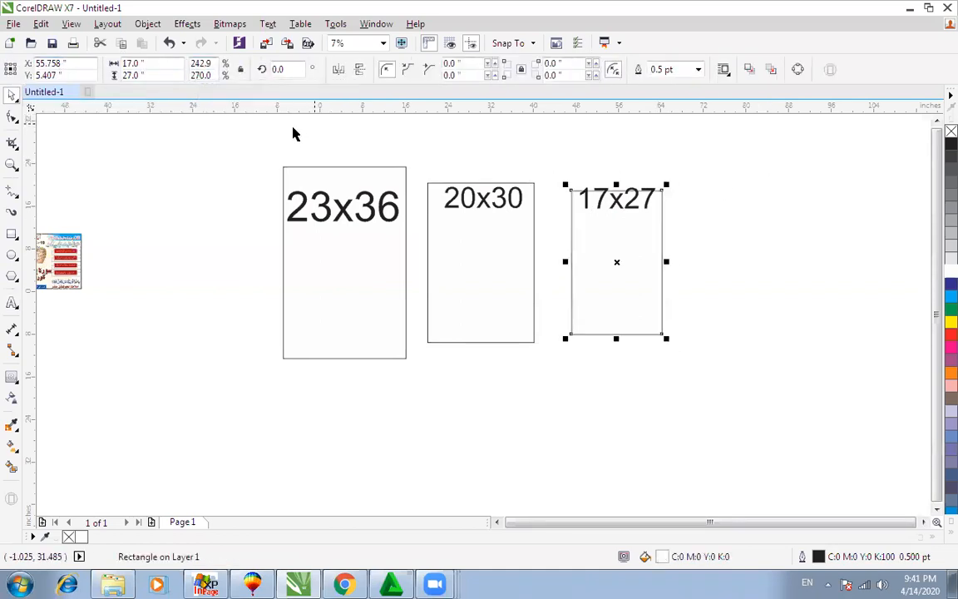
Step: Move the 17x27 label lower inside its rectangle and zoom in on all three frames
drag(238, 135, 743, 395)
click(750, 217)
drag(619, 207, 615, 222)
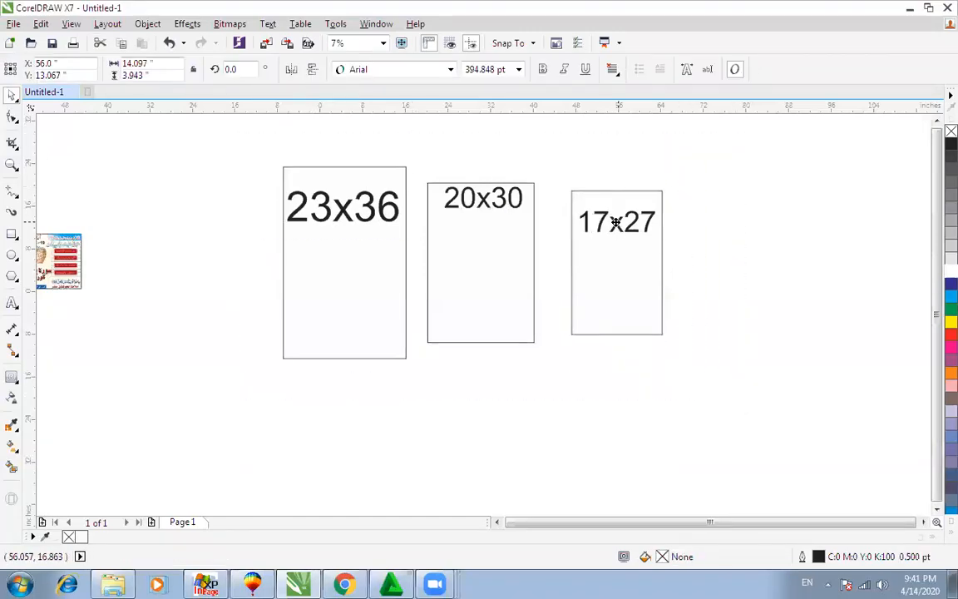
click(698, 214)
key(F4)
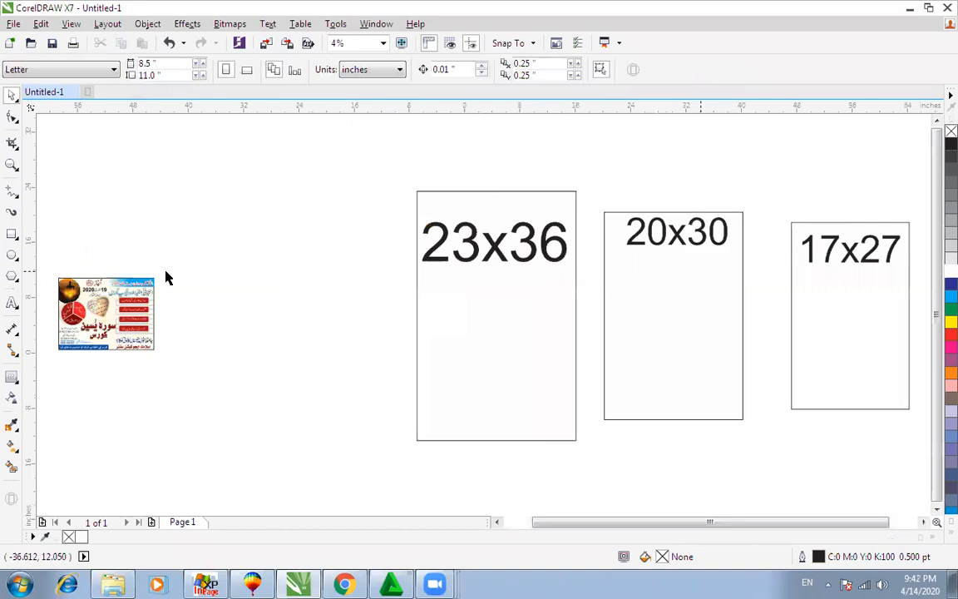
key(F2)
drag(360, 159, 918, 449)
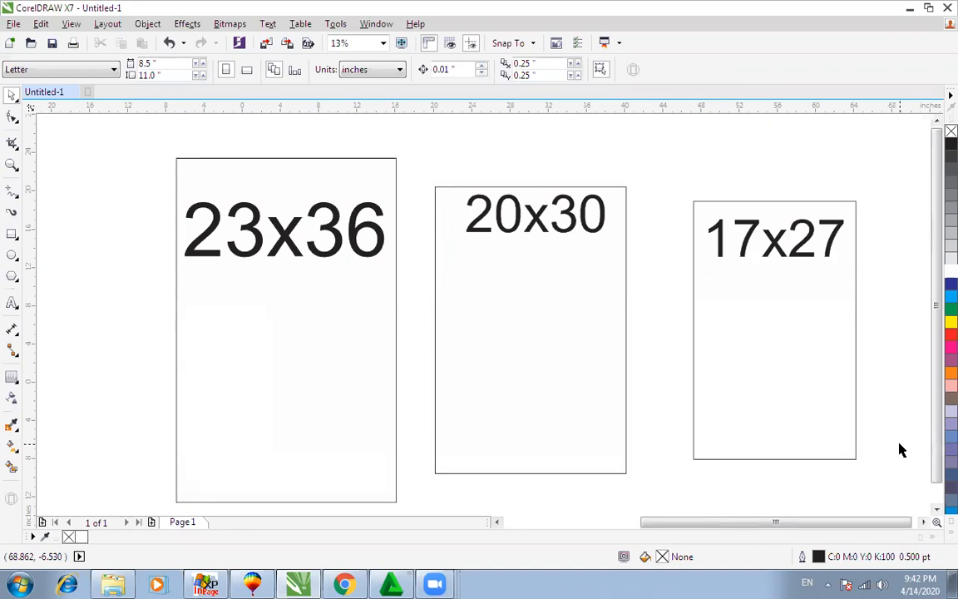
click(326, 157)
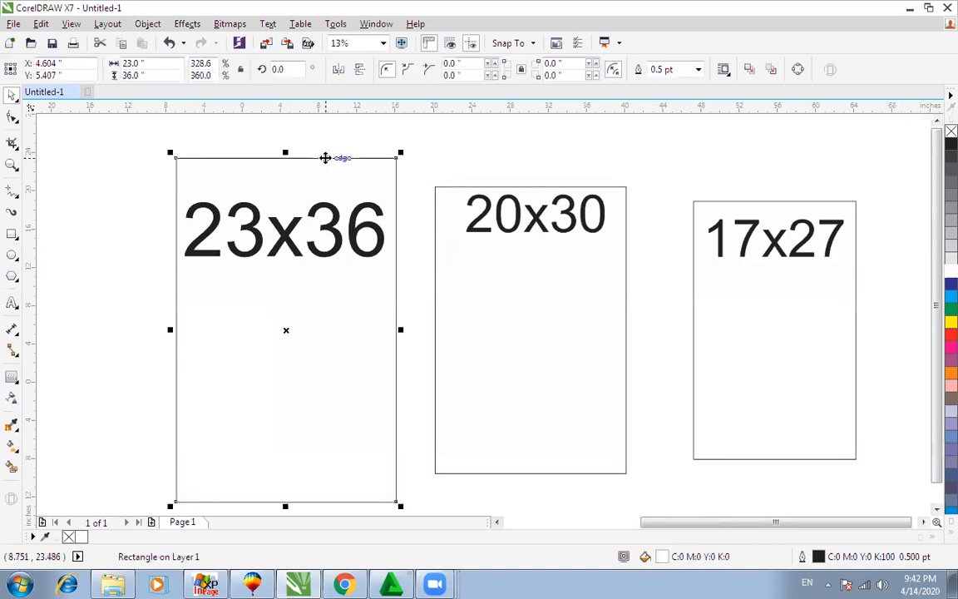
click(469, 186)
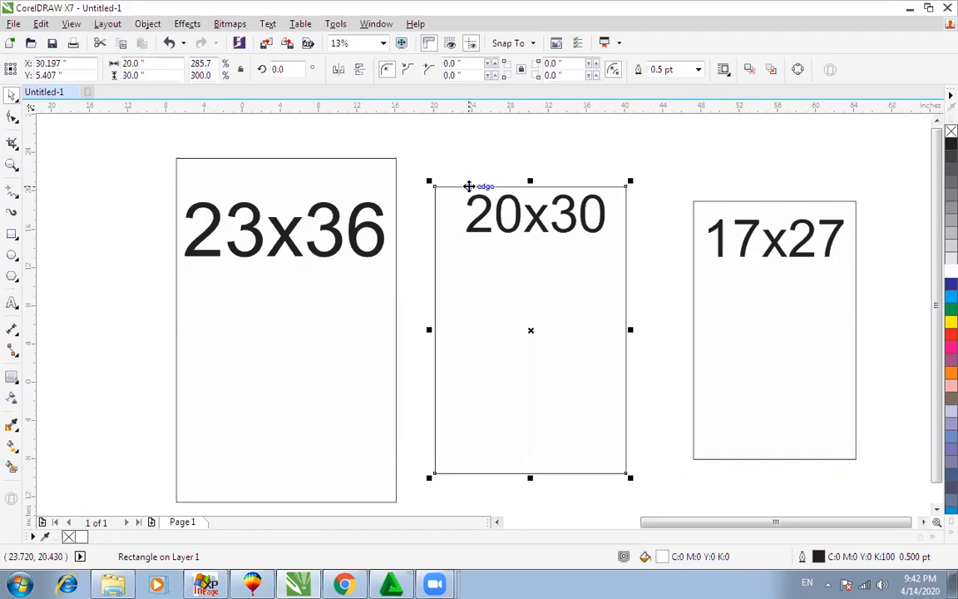
click(699, 207)
click(654, 210)
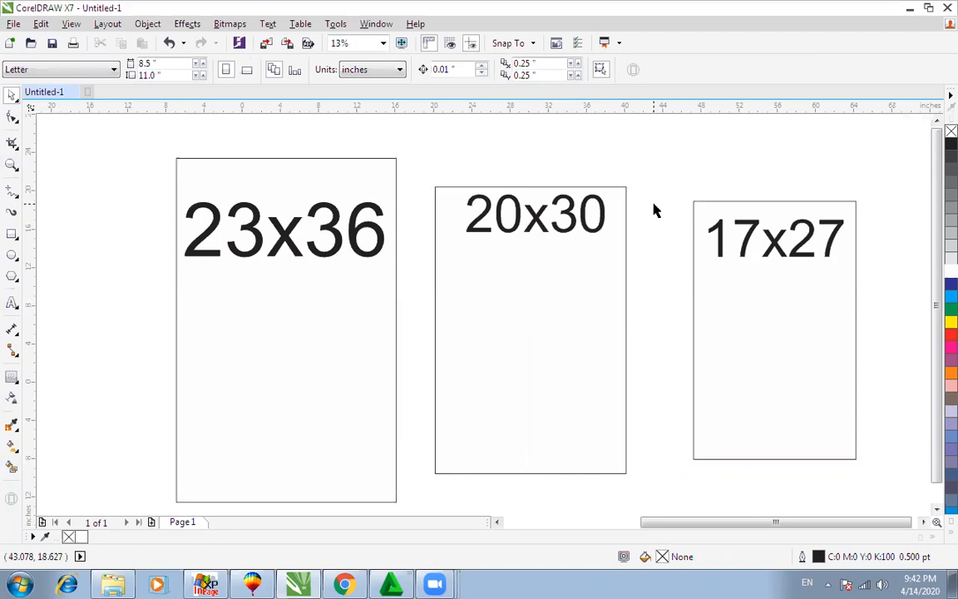
click(380, 159)
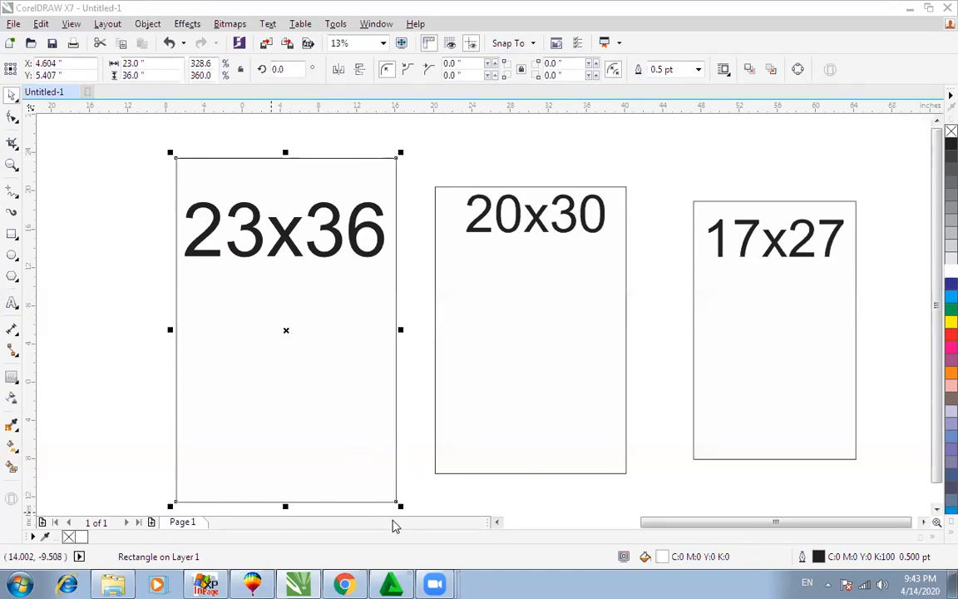
click(371, 408)
scroll(391, 272, down, 3)
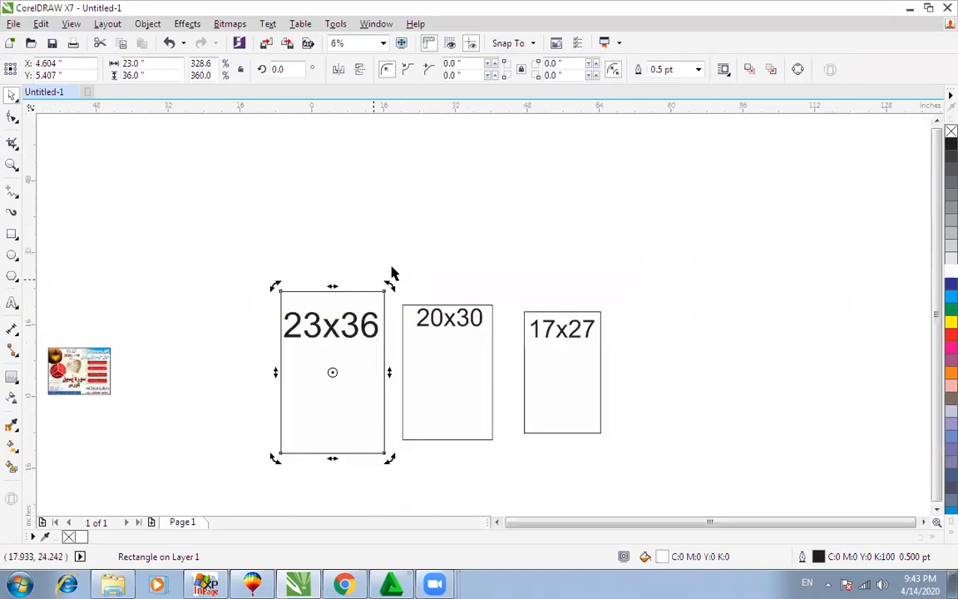
click(345, 303)
click(349, 329)
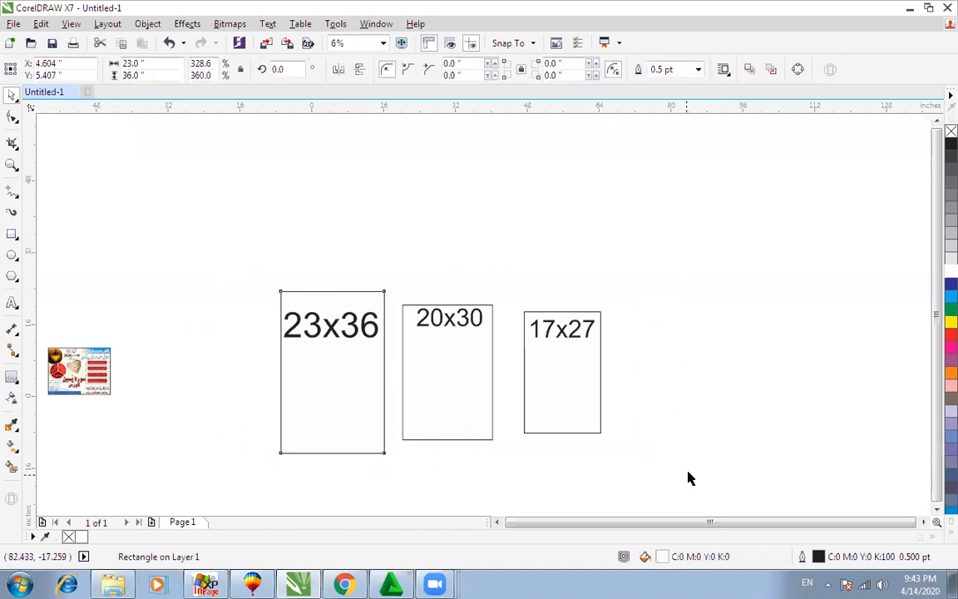
scroll(689, 472, up, 2)
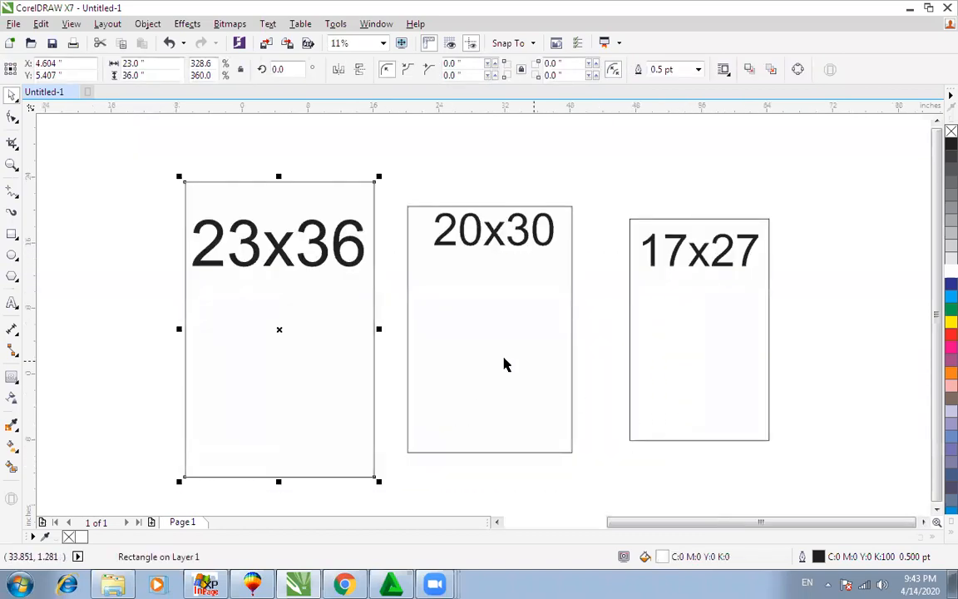
Step: Set the 23x36 rectangle's height to 18 inches
click(156, 74)
key(BackSpace)
key(BackSpace)
key(BackSpace)
key(BackSpace)
key(BackSpace)
key(BackSpace)
text(18)
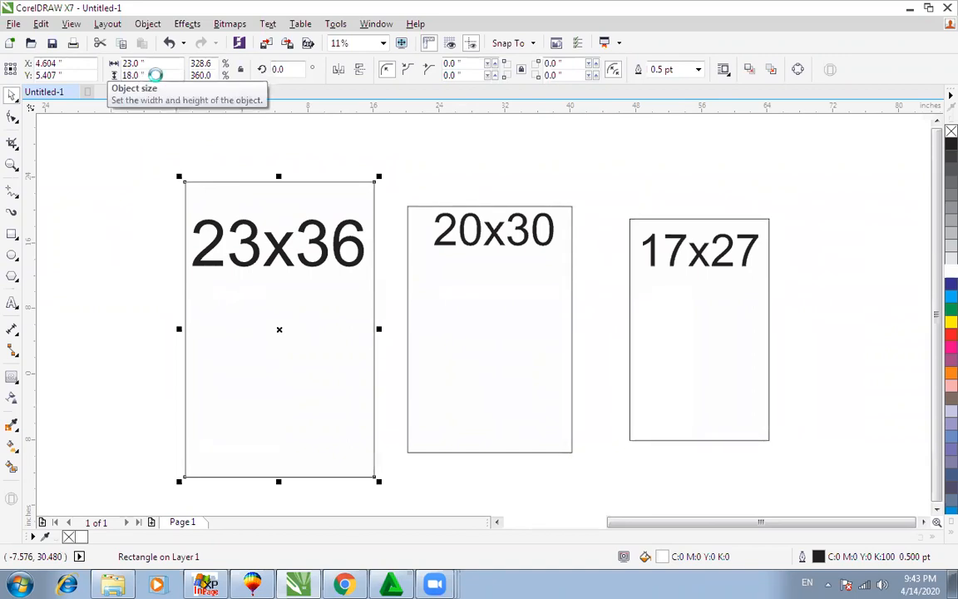
key(Return)
Step: Move the label down into the halved rectangle and change it to 23x18
click(264, 229)
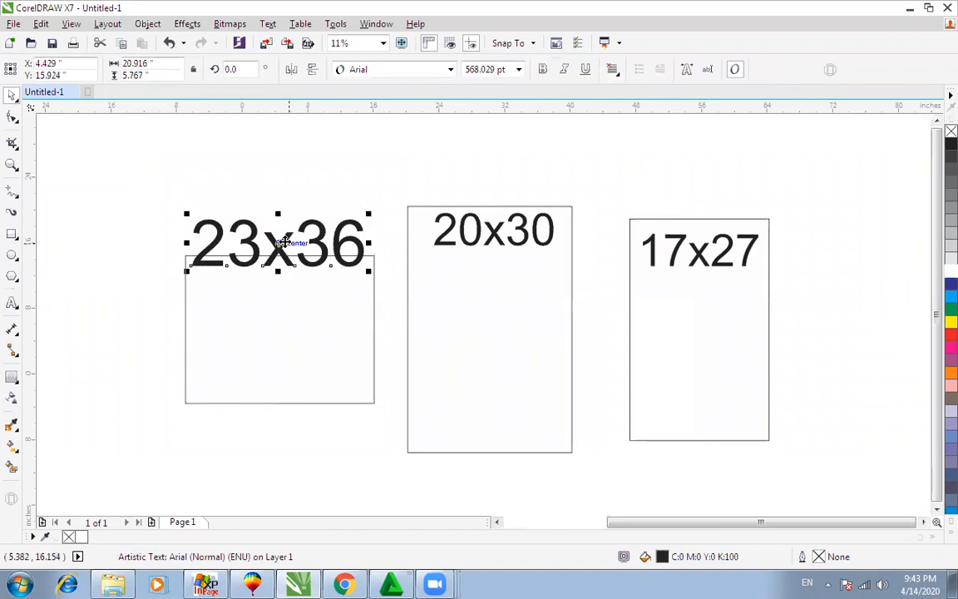
key(Down)
key(Down)
key(Down)
key(Down)
key(Down)
key(Down)
key(Down)
key(Down)
key(Down)
key(Down)
click(288, 256)
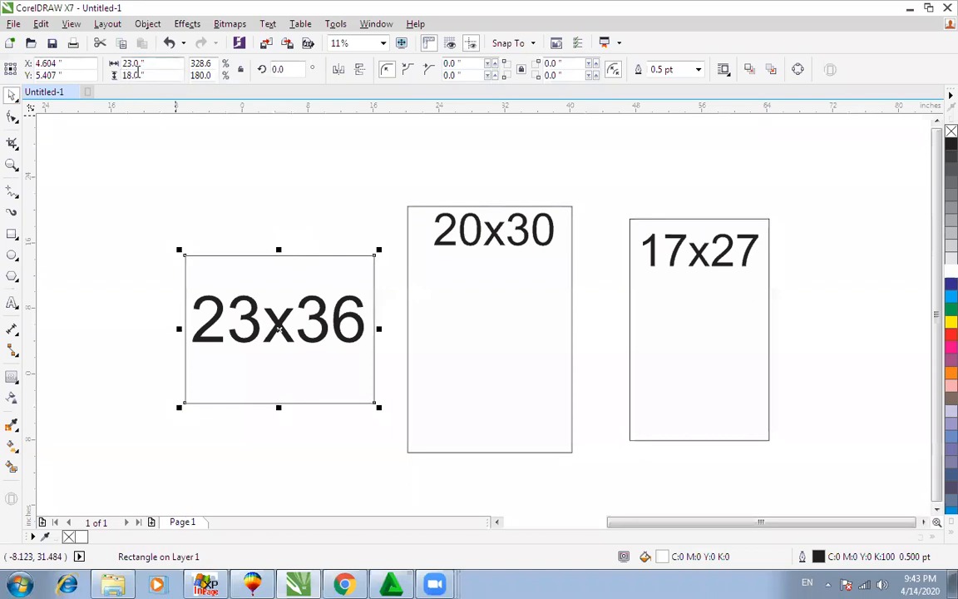
double_click(263, 320)
drag(293, 314, 386, 314)
text(18)
key(ctrl+space)
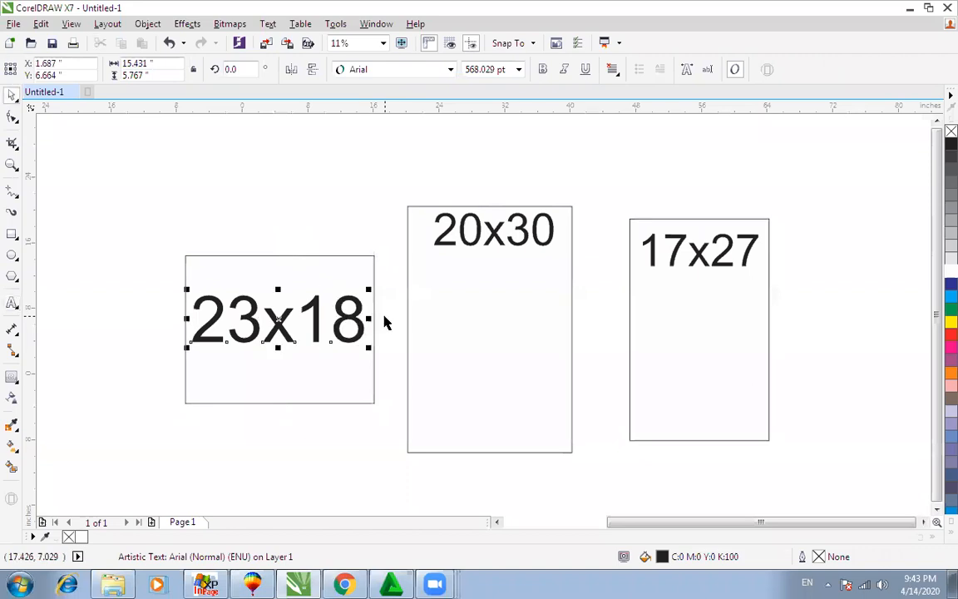
Step: Draw a 2-point line across the rectangle, move it down, then delete it
click(19, 198)
click(62, 206)
drag(184, 254, 374, 255)
key(space)
drag(277, 257, 270, 373)
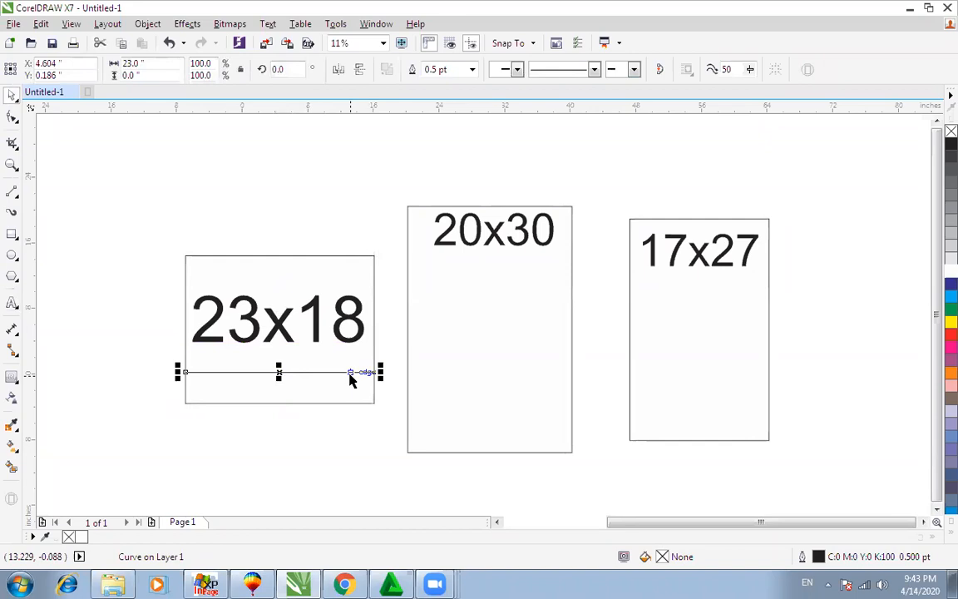
key(Delete)
click(371, 310)
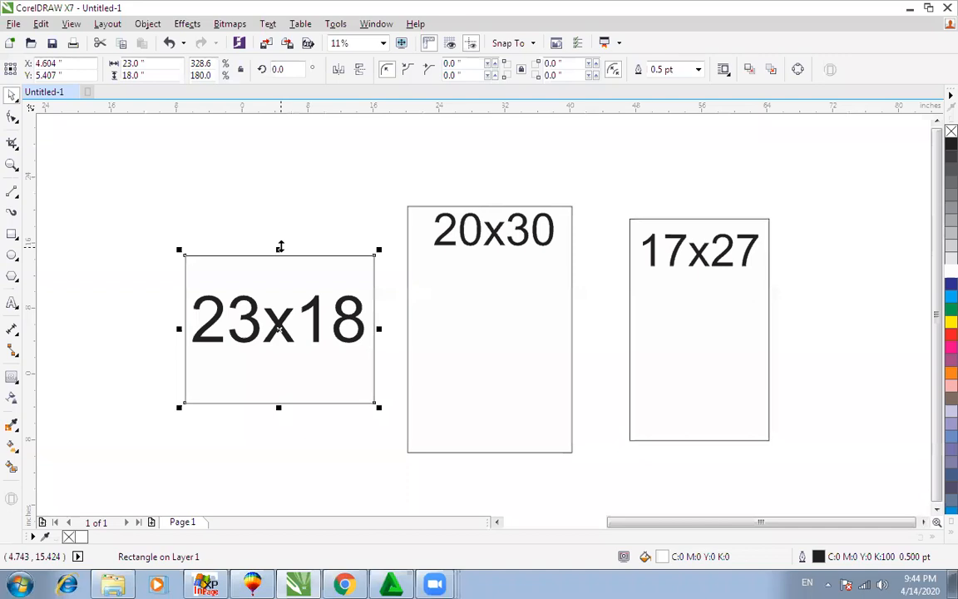
Step: Undo back to the 23x36 rectangle and set its height to 18 inches
key(ctrl+z)
key(ctrl+z)
key(ctrl+z)
key(ctrl+z)
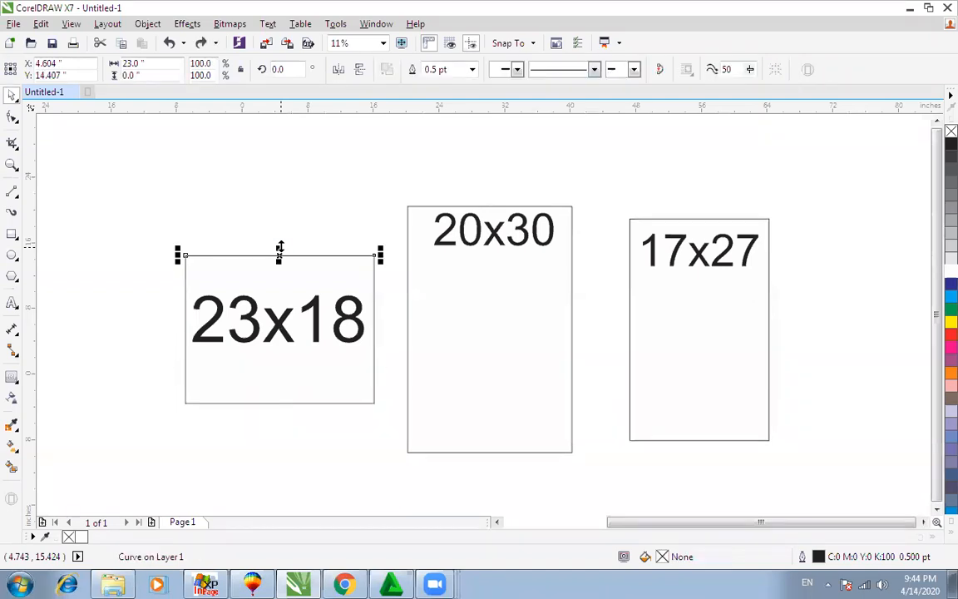
key(ctrl+z)
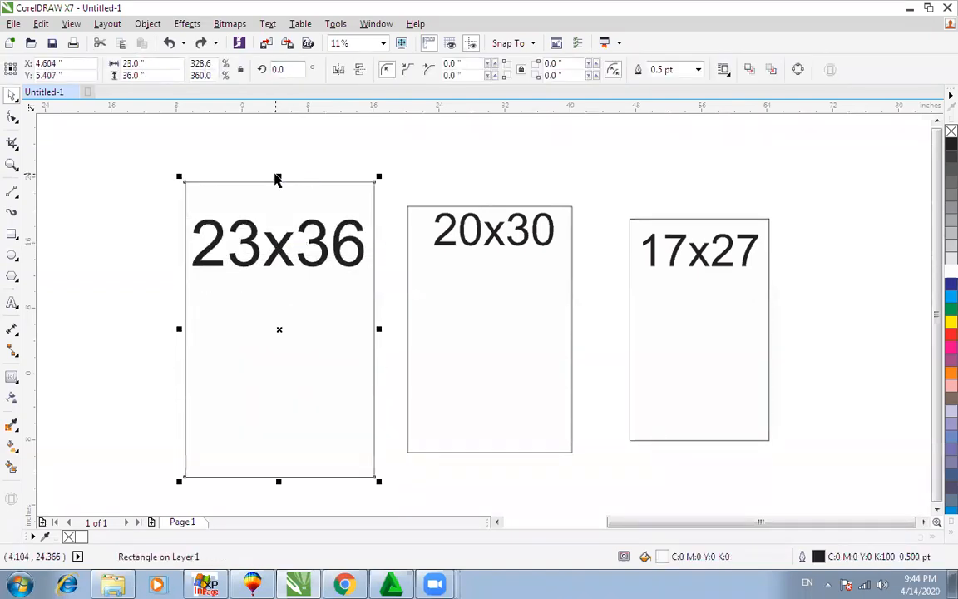
click(157, 75)
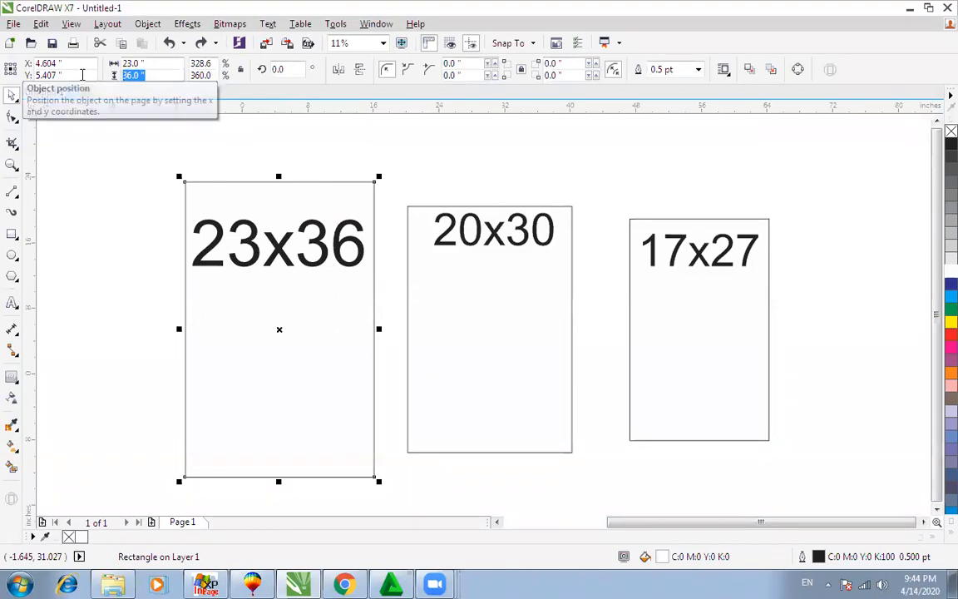
text(18)
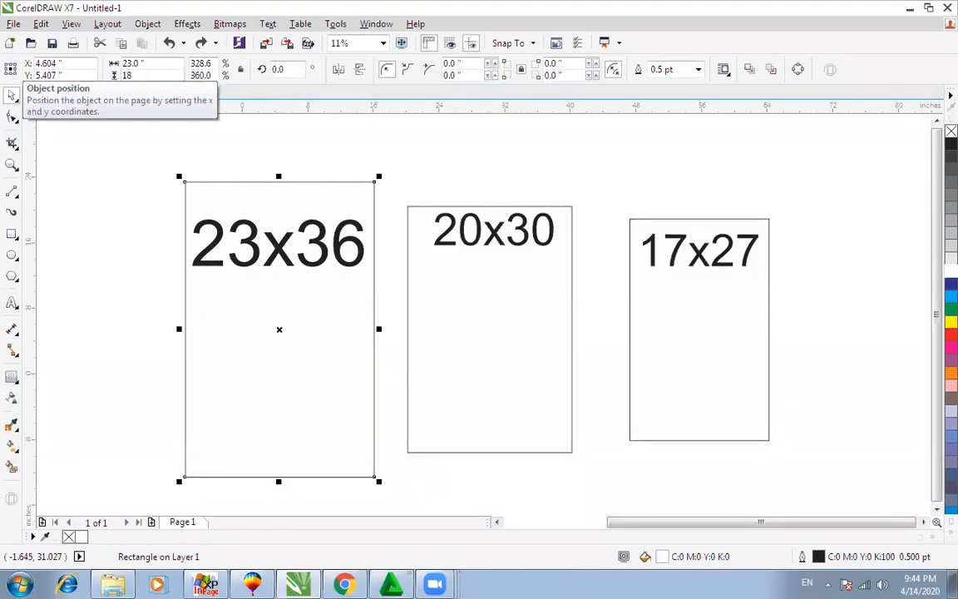
key(Return)
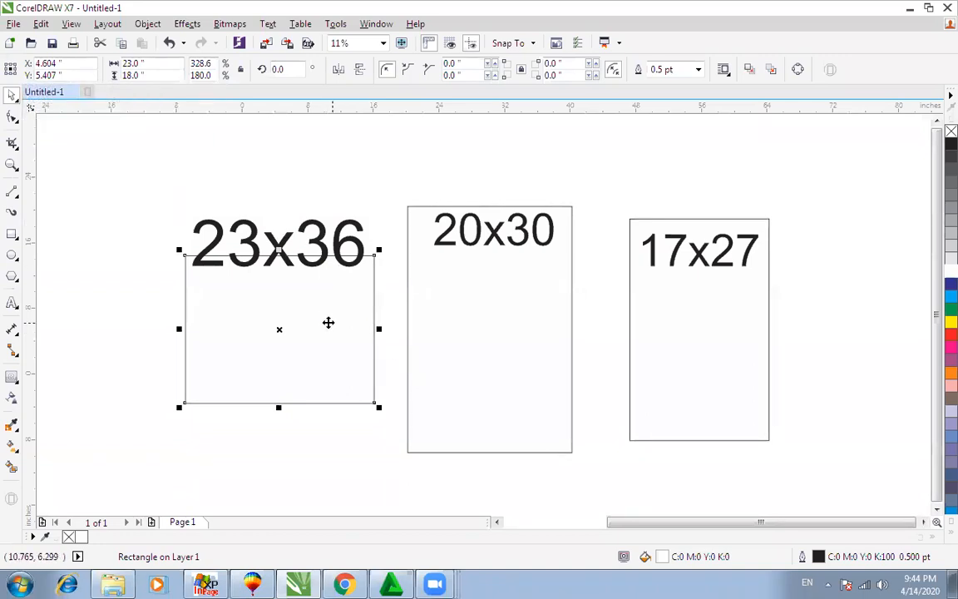
Step: Set the rectangle's width to 11.5 inches and move the 23x36 label above it
click(156, 63)
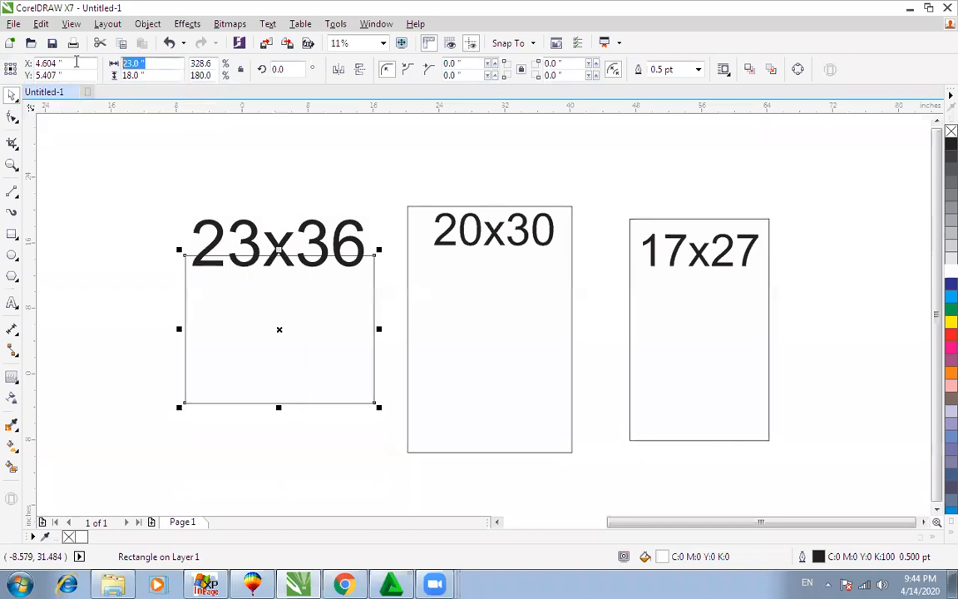
text(11.5)
key(Return)
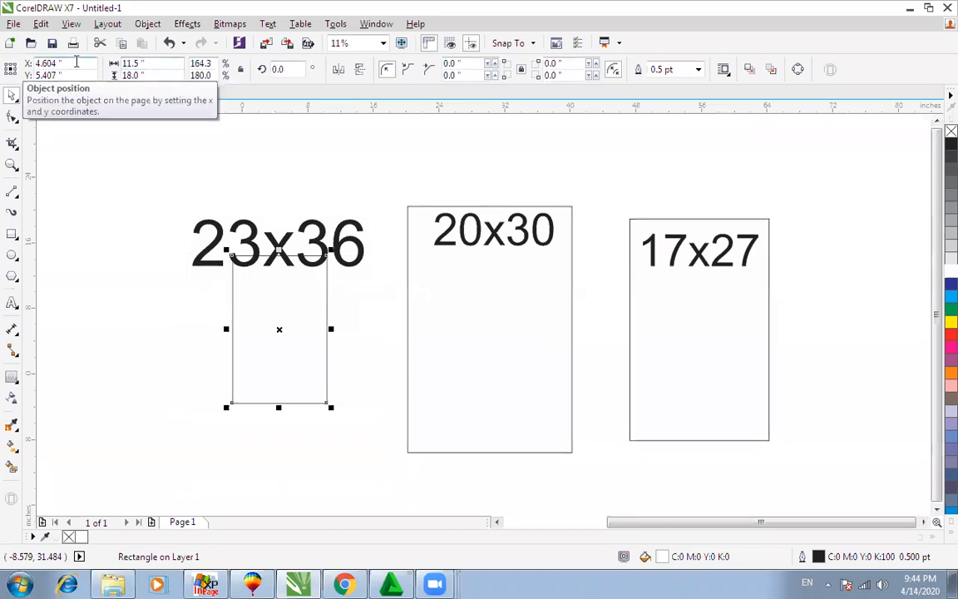
drag(302, 258, 301, 181)
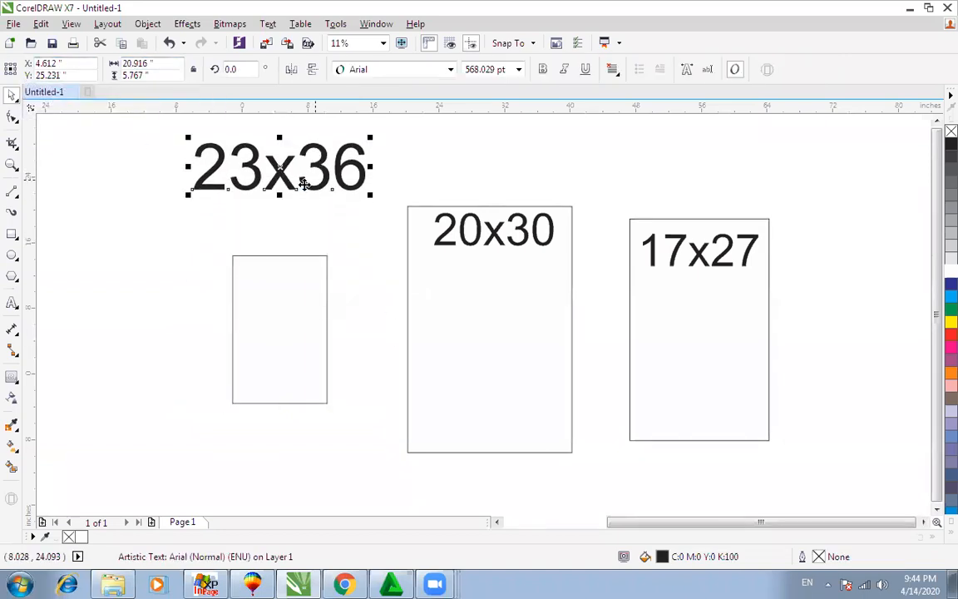
click(264, 260)
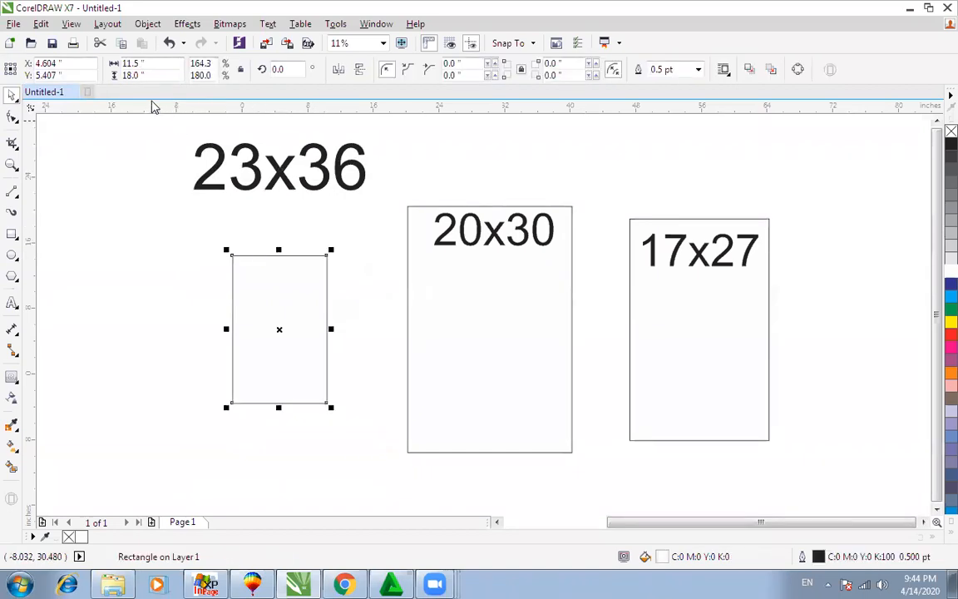
Step: Set the small rectangle's height to 9 inches and rotate it 90 degrees
click(141, 75)
text(9)
key(Return)
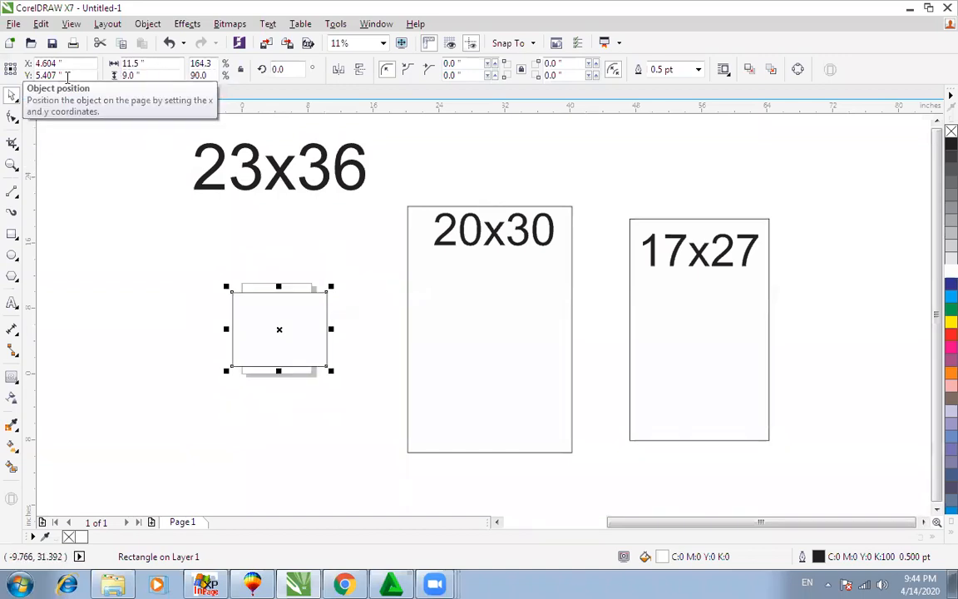
click(282, 70)
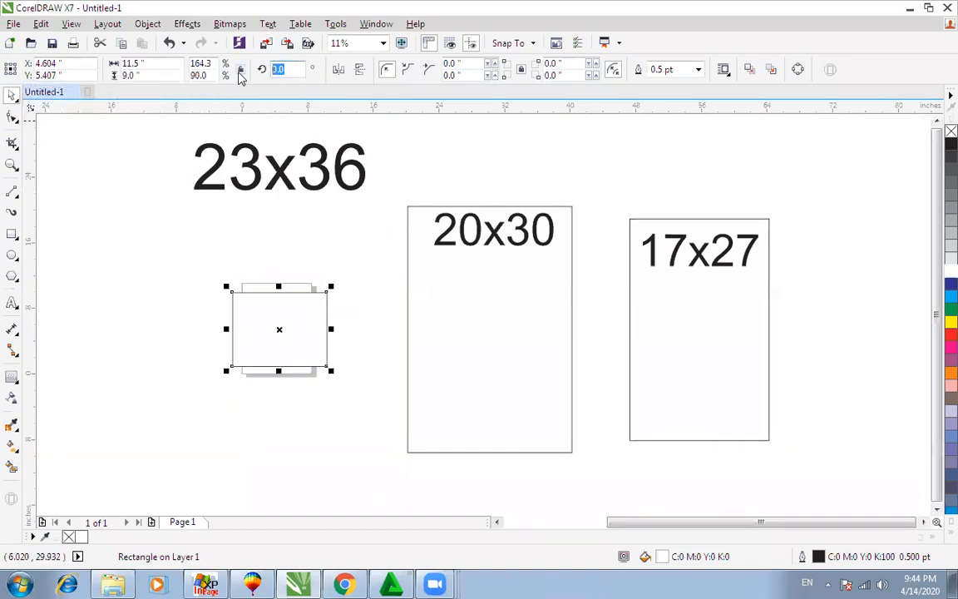
text(90)
key(Return)
Step: Zoom in on the rotated rectangle and check its label and rectangle
drag(181, 257, 407, 412)
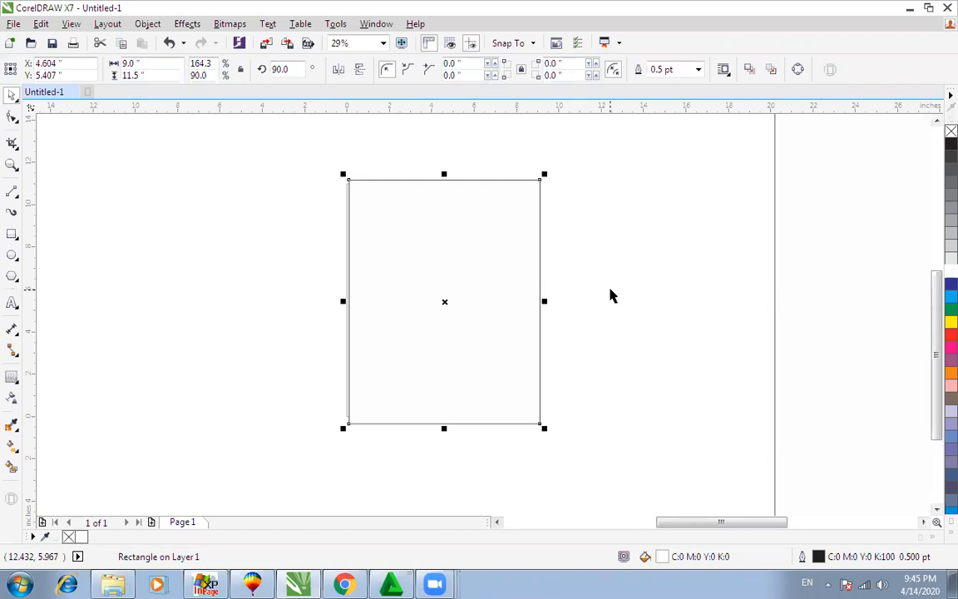
scroll(612, 295, down, 4)
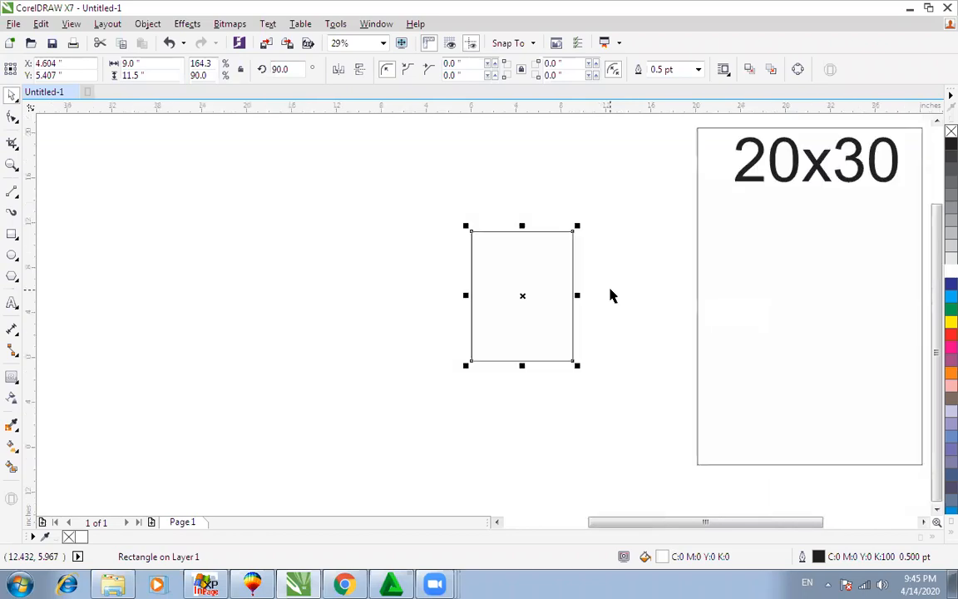
drag(432, 271, 561, 391)
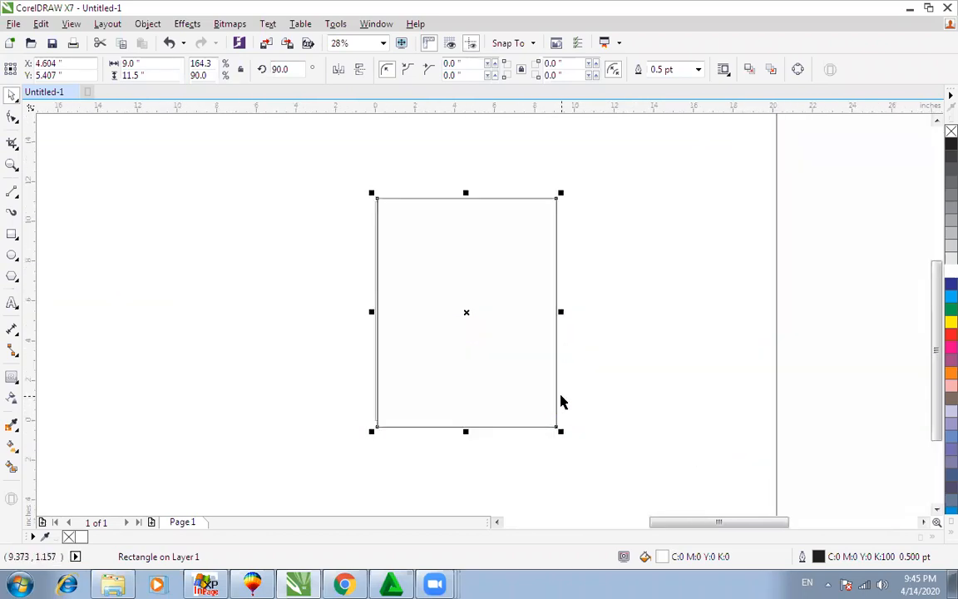
scroll(561, 400, down, 3)
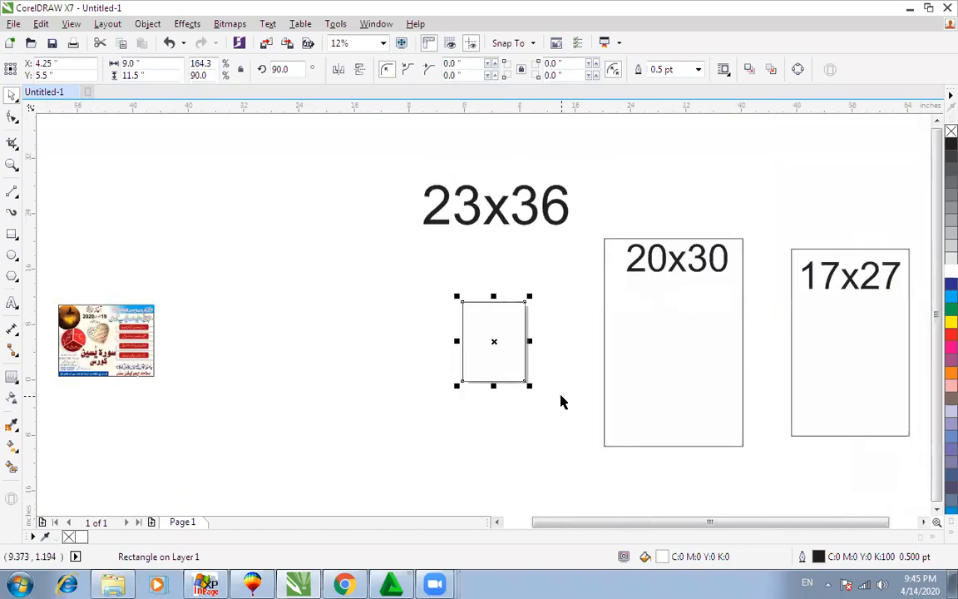
click(516, 217)
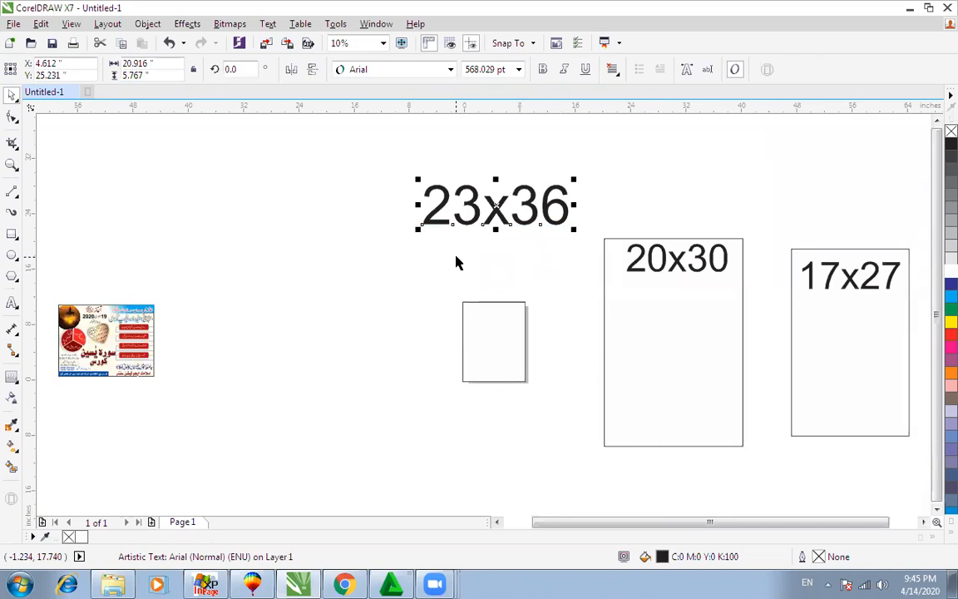
click(499, 307)
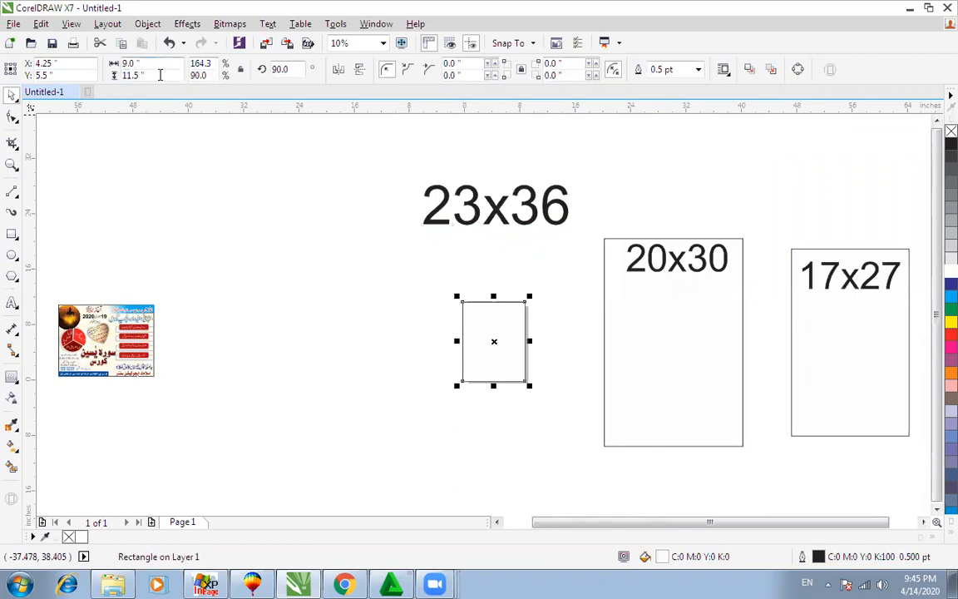
Step: Resize the rectangle under the 20x30 label to 10 x 7.5 inches
click(602, 238)
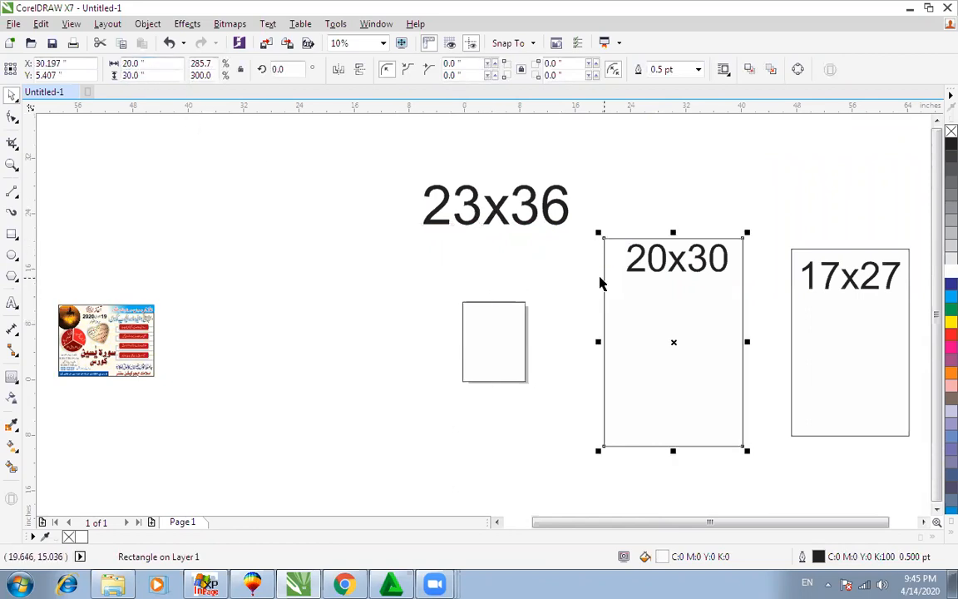
double_click(133, 75)
text(15)
key(Return)
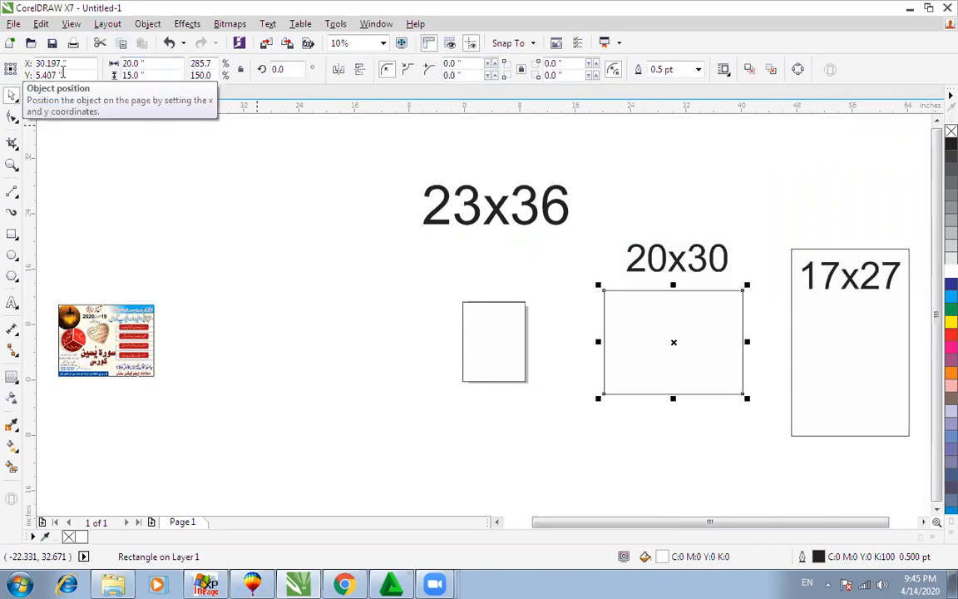
double_click(131, 63)
text(10)
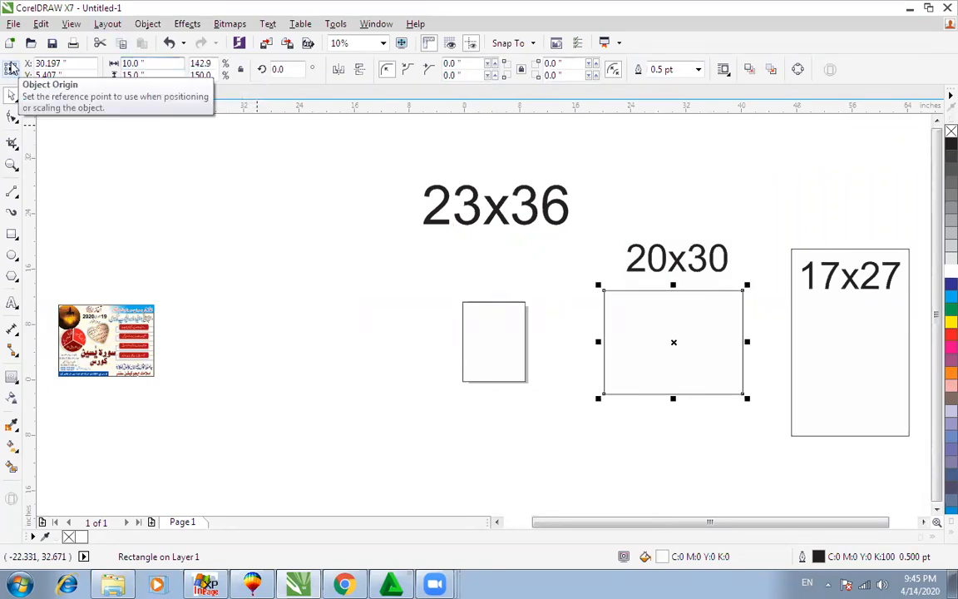
key(Return)
double_click(154, 74)
text(7.5)
key(Return)
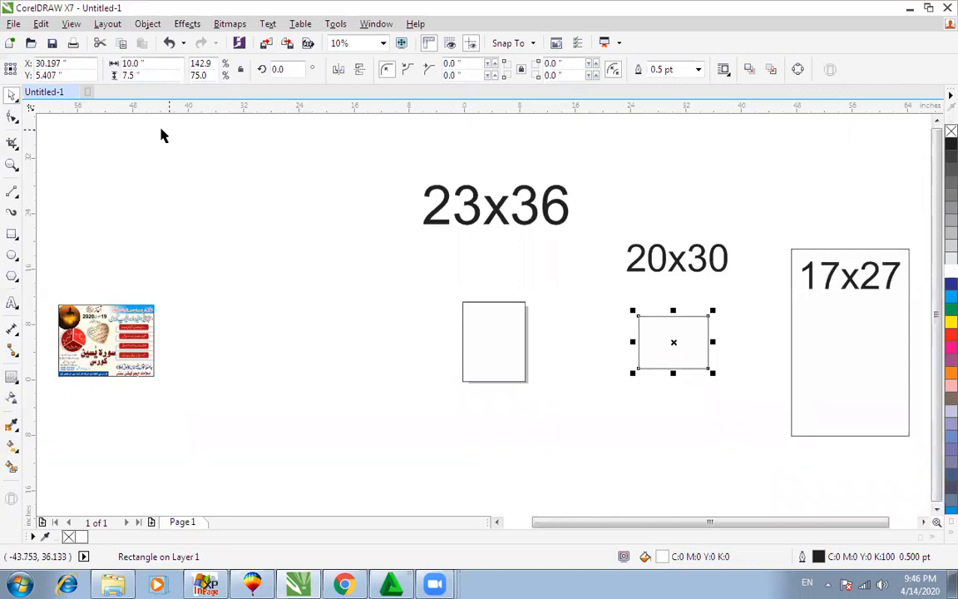
Step: Delete all the size labels and rectangles
click(511, 309)
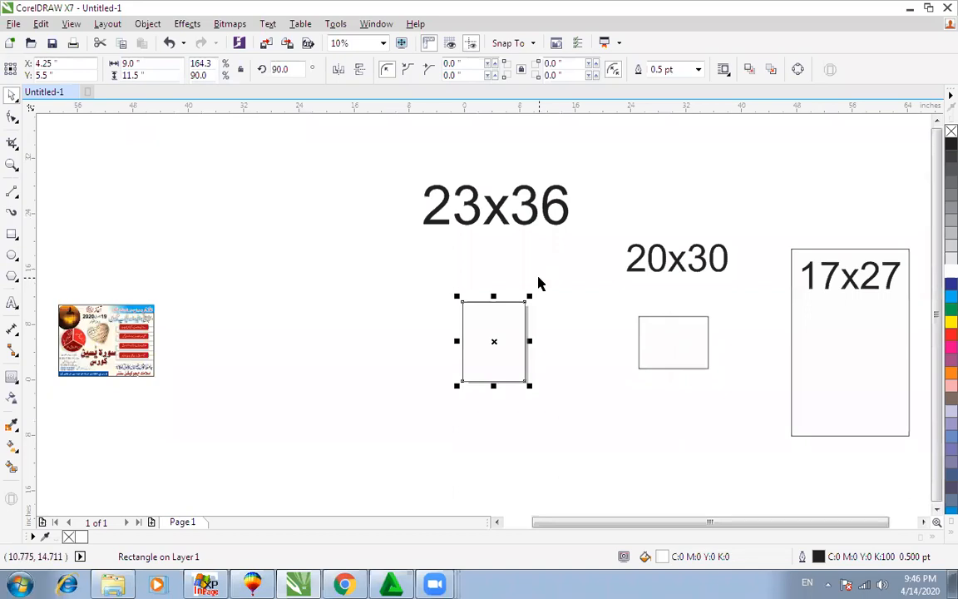
scroll(539, 282, down, 1)
drag(441, 178, 783, 436)
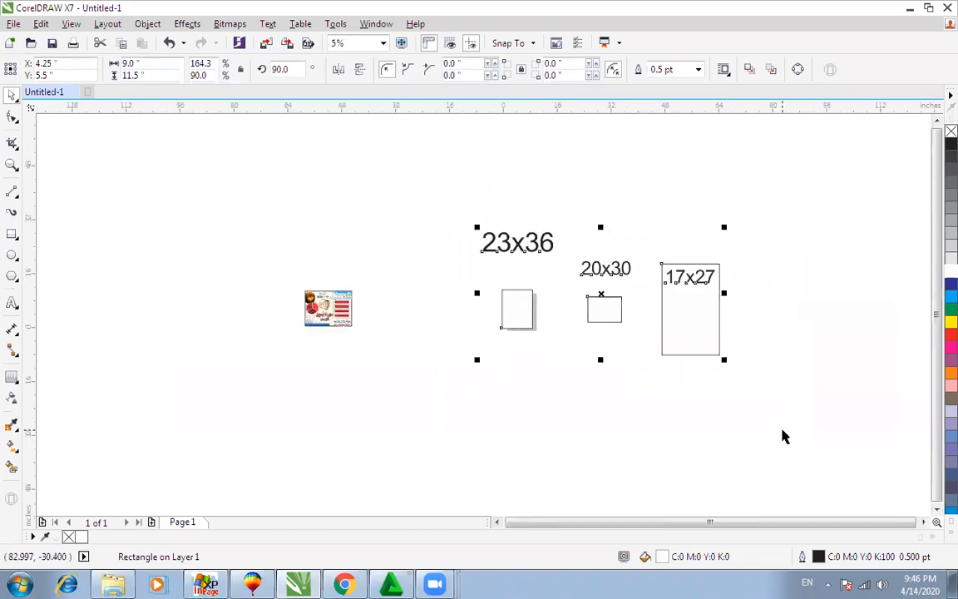
key(Delete)
Step: Centre the Urdu course flyer on the page and preview it full screen
click(328, 314)
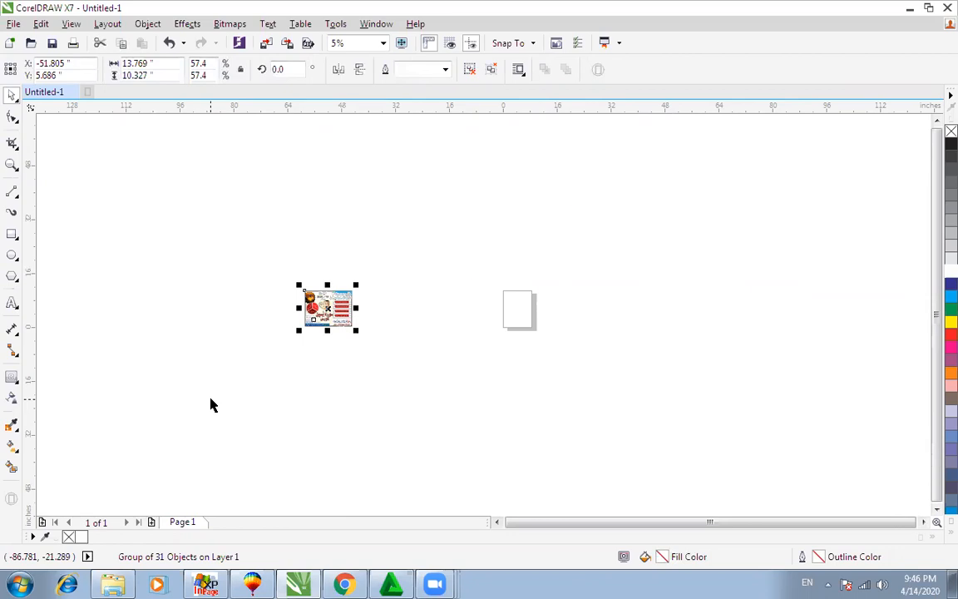
key(p)
scroll(212, 404, down, 1)
key(shift+F2)
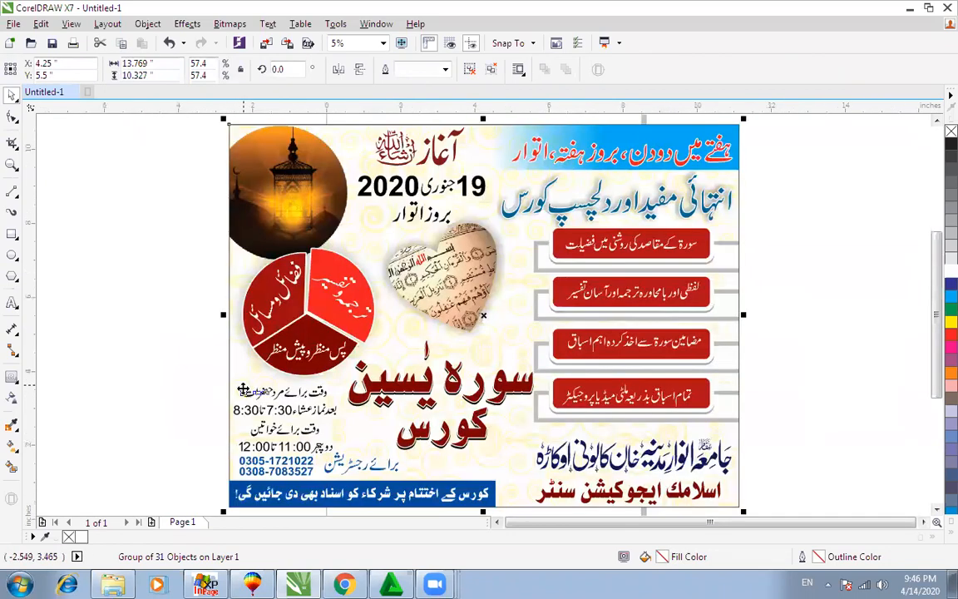
click(803, 300)
scroll(782, 304, down, 1)
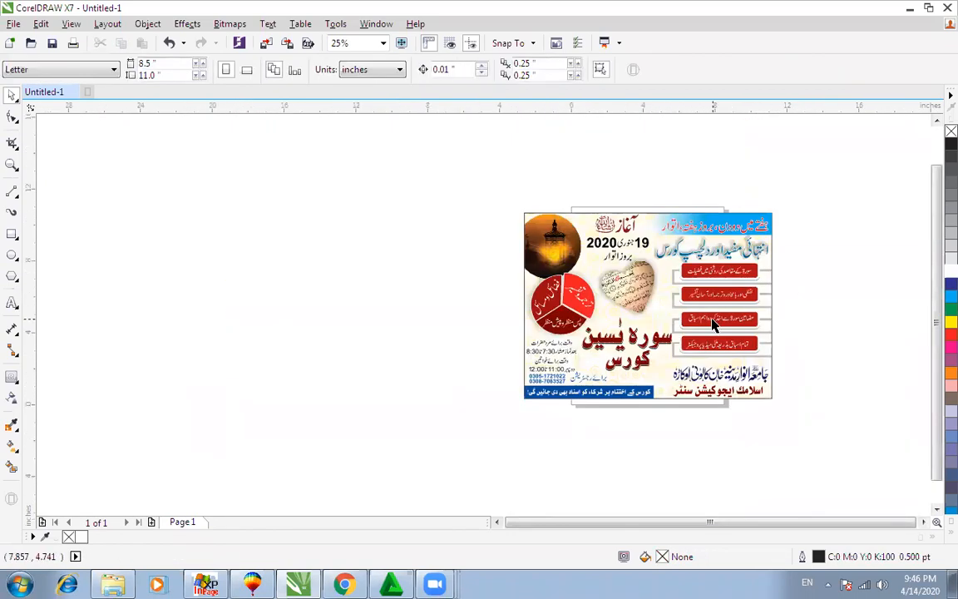
scroll(790, 301, up, 1)
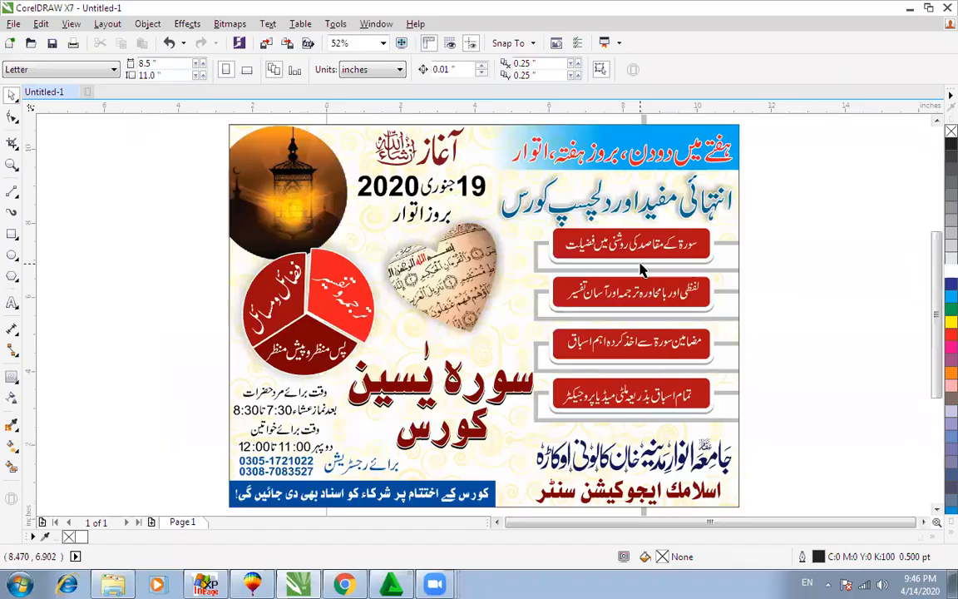
key(F9)
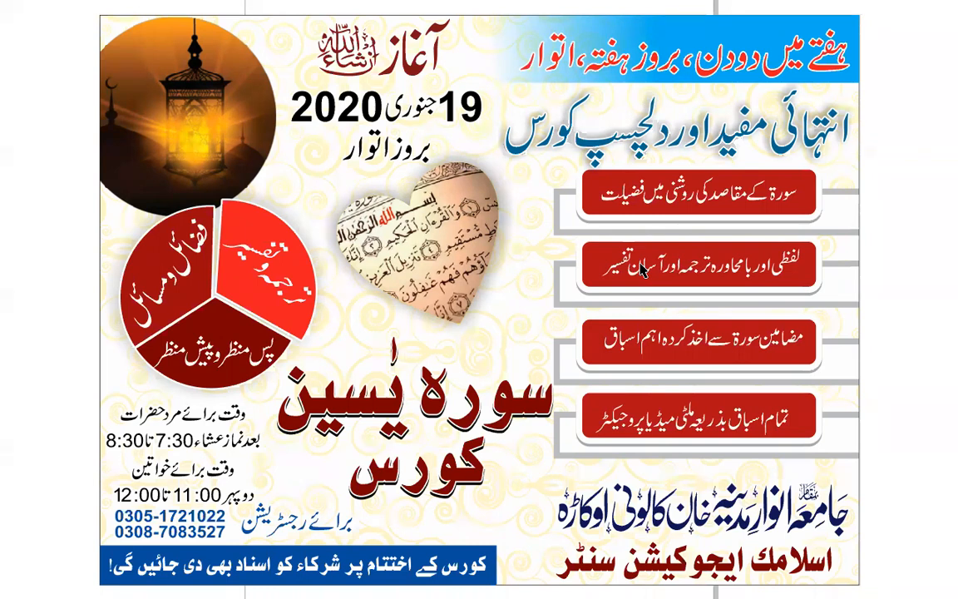
key(Escape)
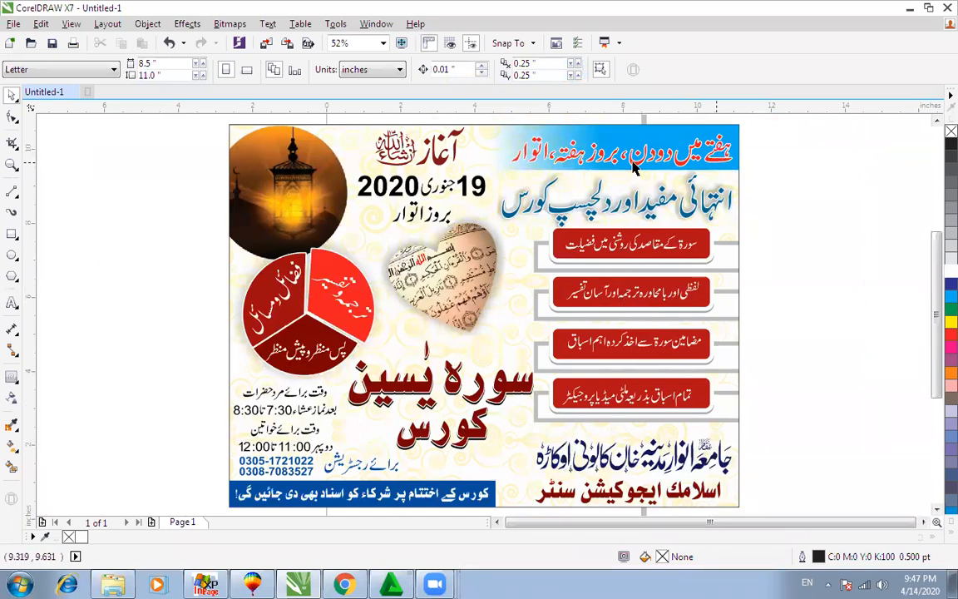
Step: Ungroup the flyer artwork, select its top banner text, and switch to Chrome
click(505, 143)
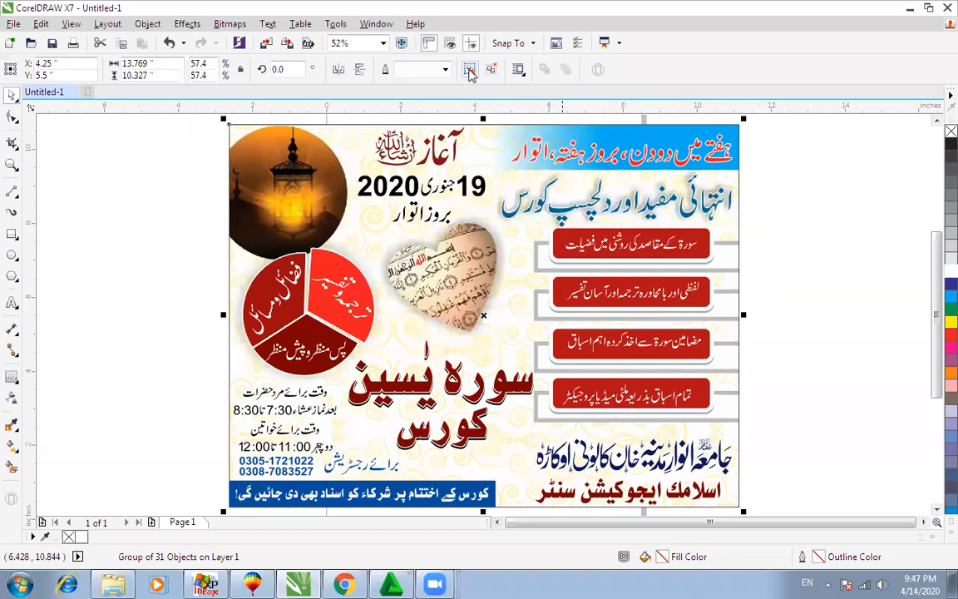
click(470, 71)
click(709, 152)
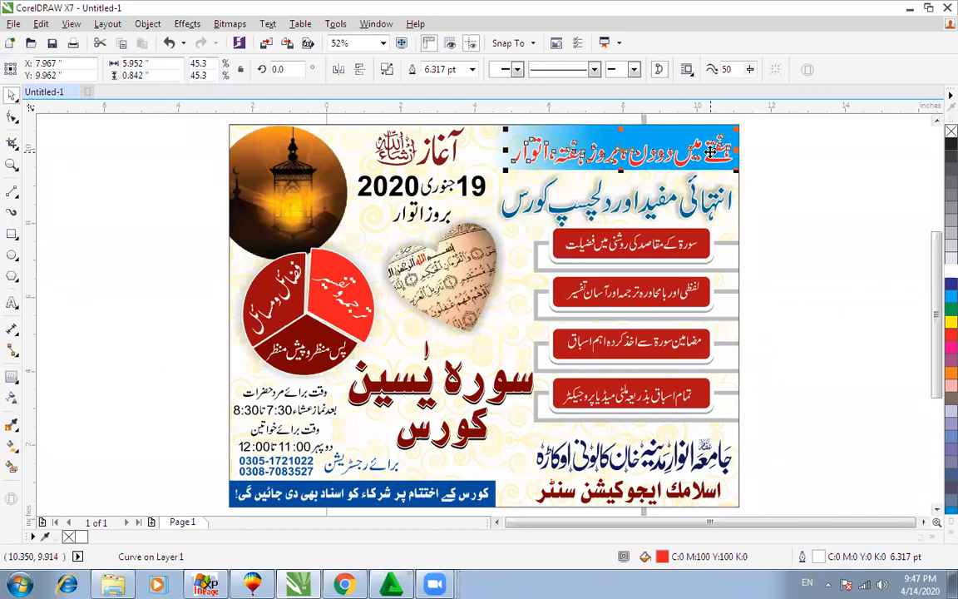
click(344, 585)
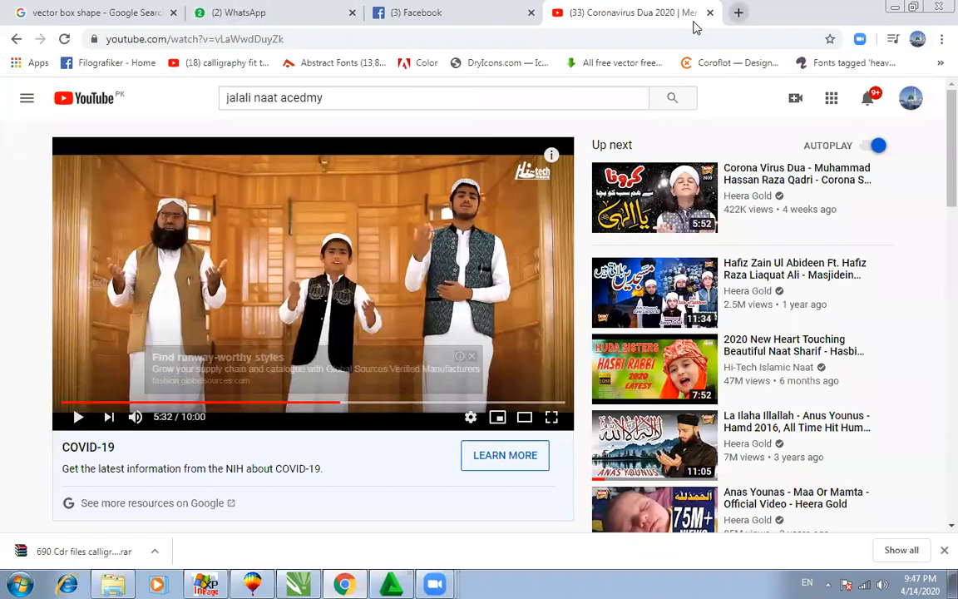
Step: Search Google Images for 'brochure design' in a new tab
key(ctrl+t)
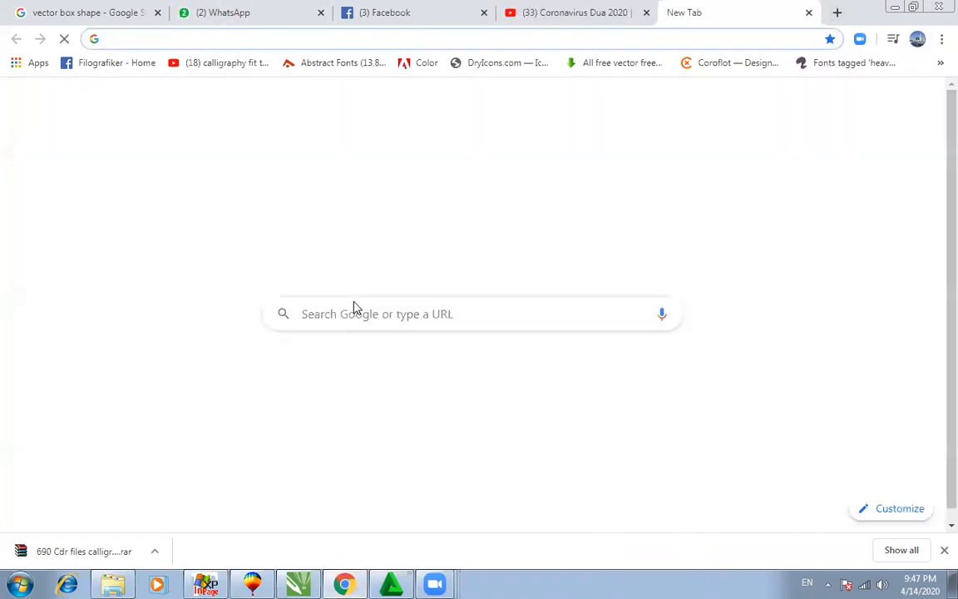
click(474, 387)
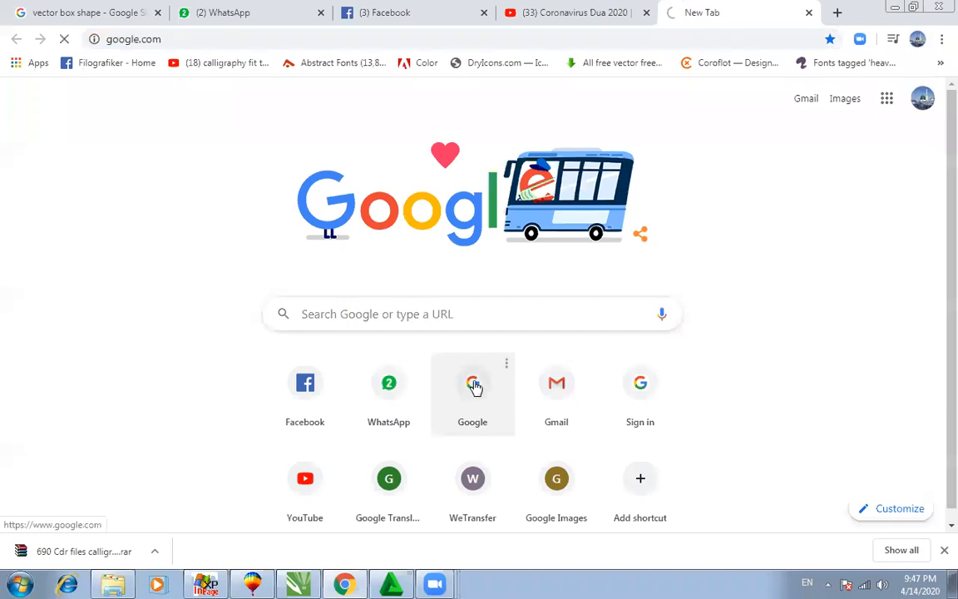
click(419, 301)
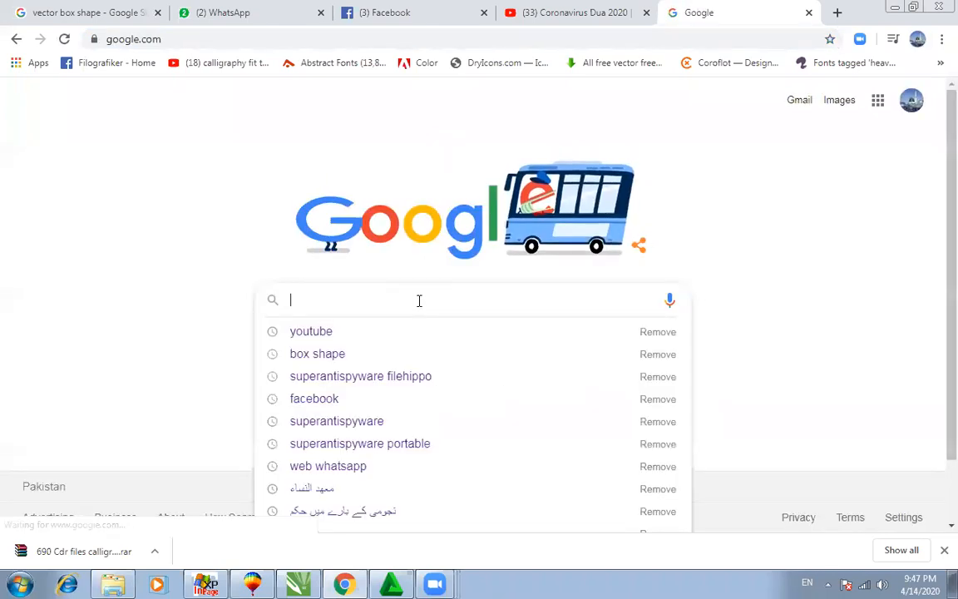
text(Bro)
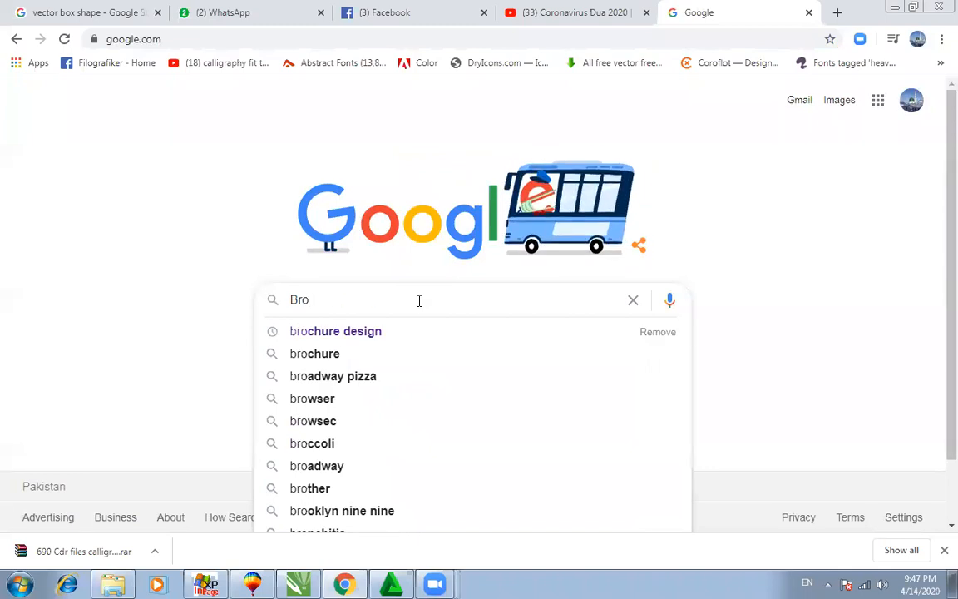
key(Down)
key(Return)
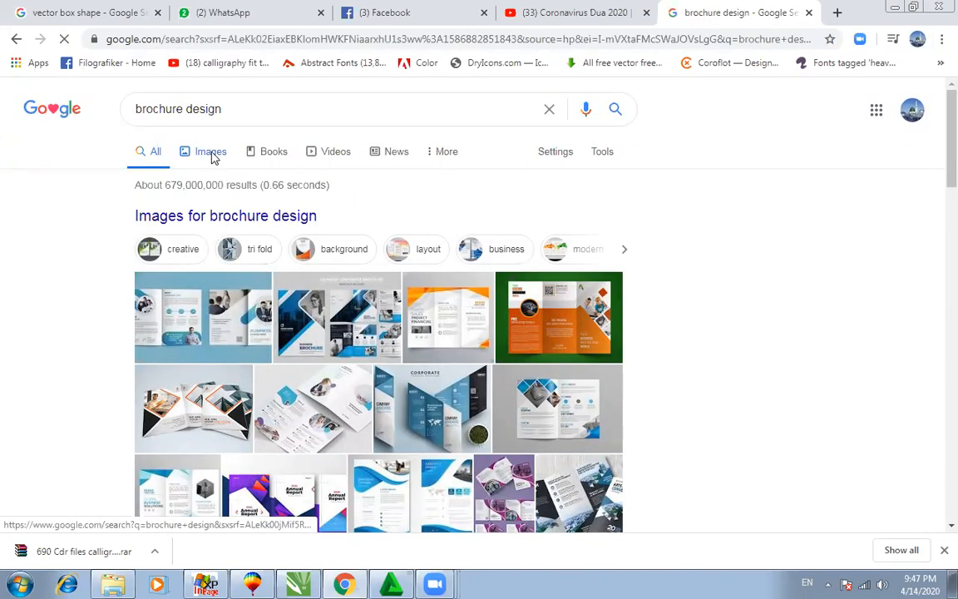
click(213, 158)
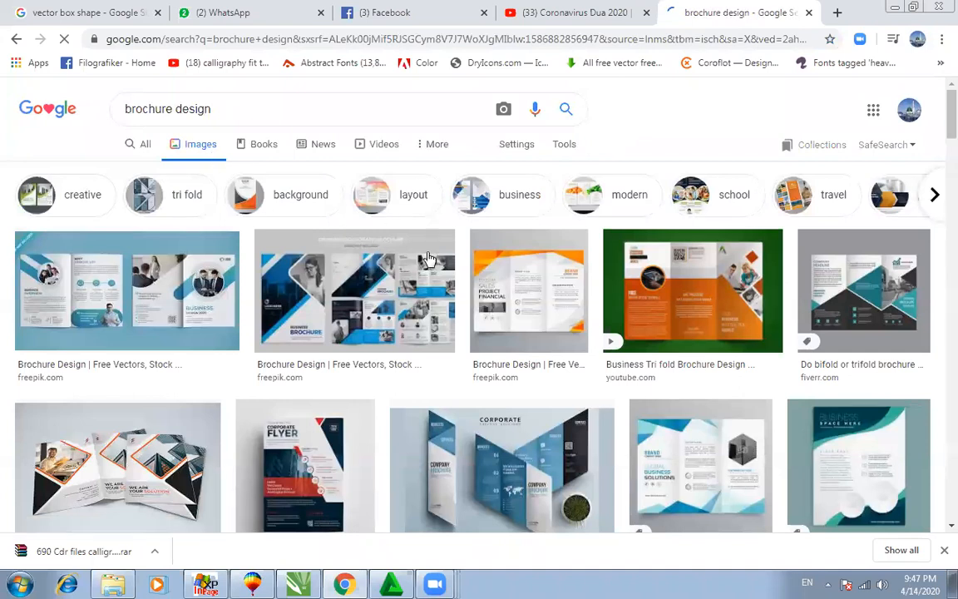
scroll(434, 351, down, 2)
scroll(436, 353, down, 1)
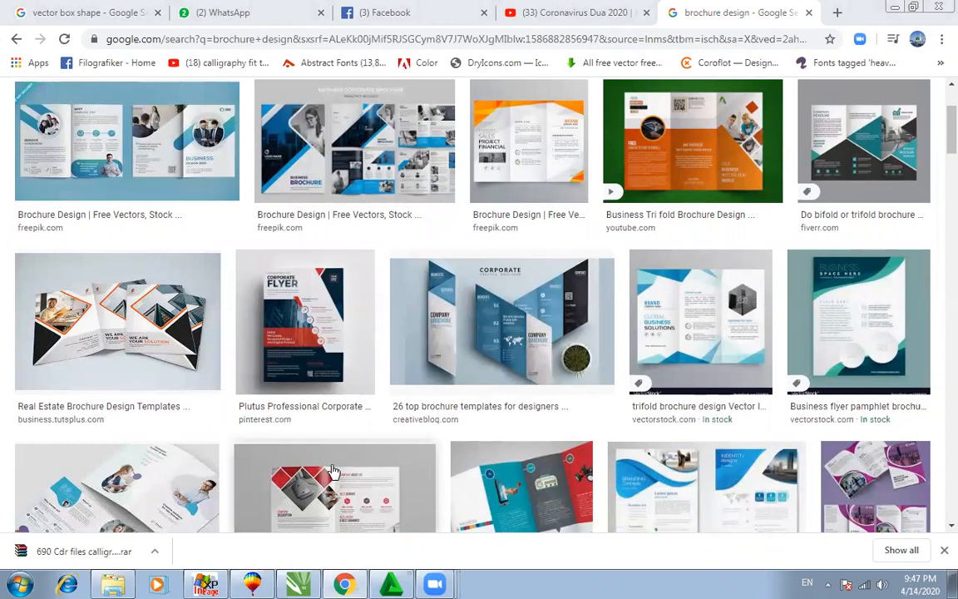
Step: Copy the Corporate Flyer image and return to CorelDRAW
click(306, 326)
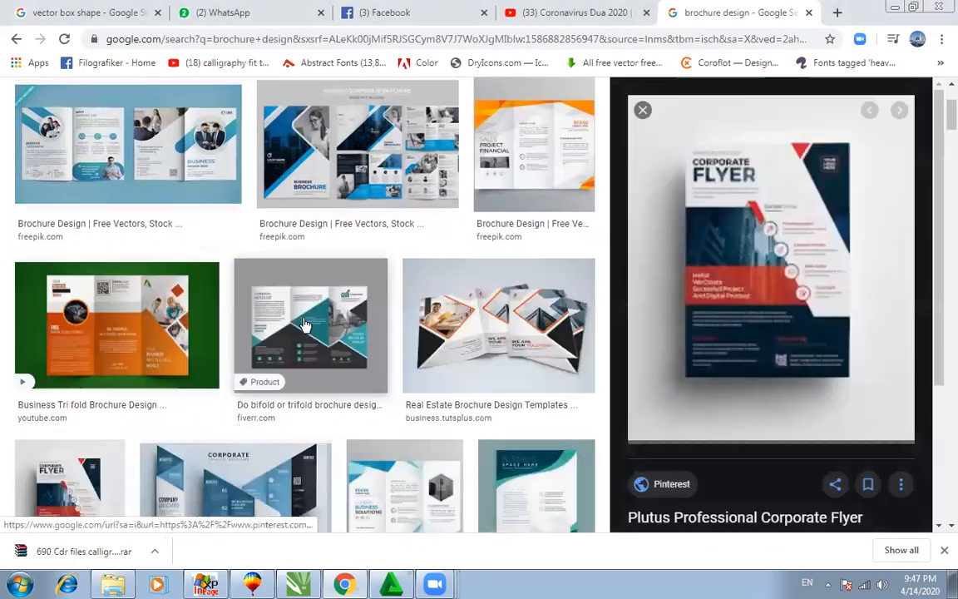
right_click(732, 280)
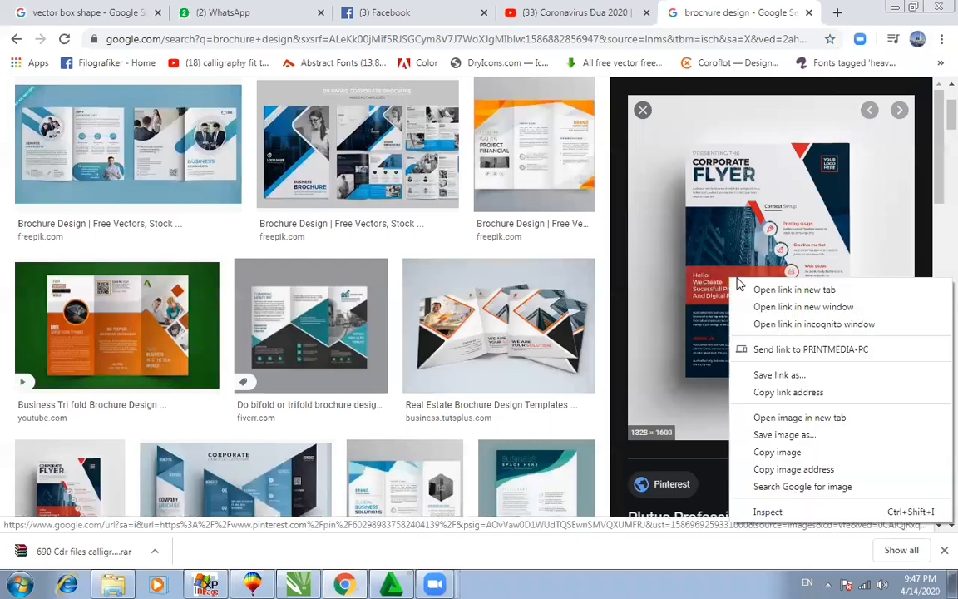
click(765, 453)
click(303, 584)
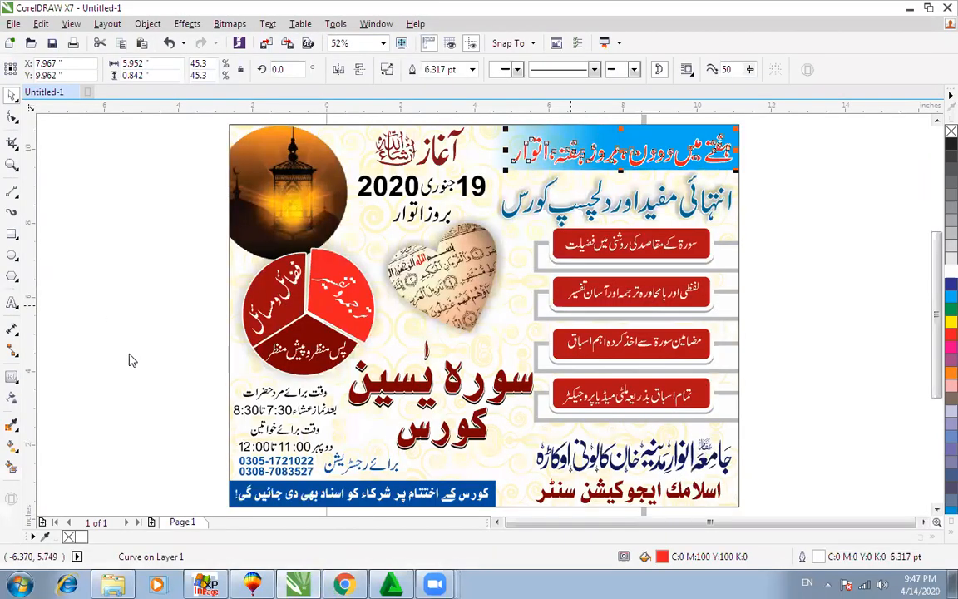
Step: Paste the Corporate Flyer image, place it right of the poster, and zoom in on it
right_click(133, 357)
click(163, 401)
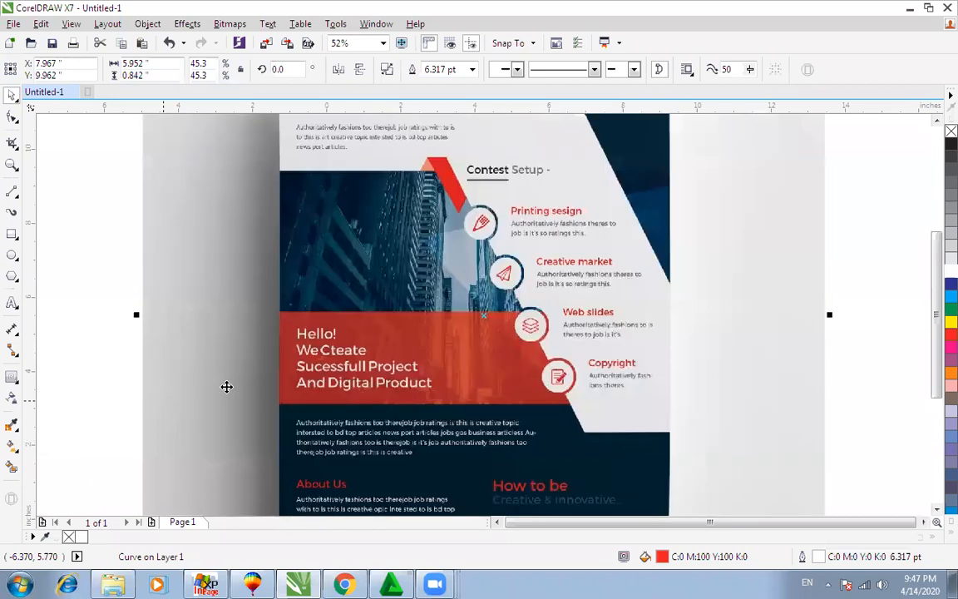
scroll(228, 385, down, 5)
drag(360, 330, 685, 286)
drag(548, 221, 790, 438)
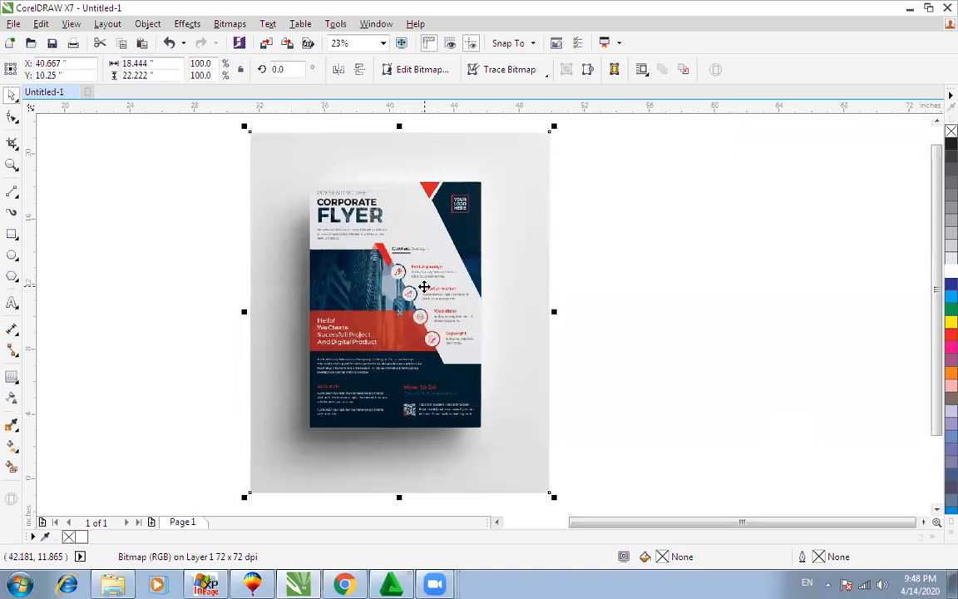
drag(217, 158, 578, 405)
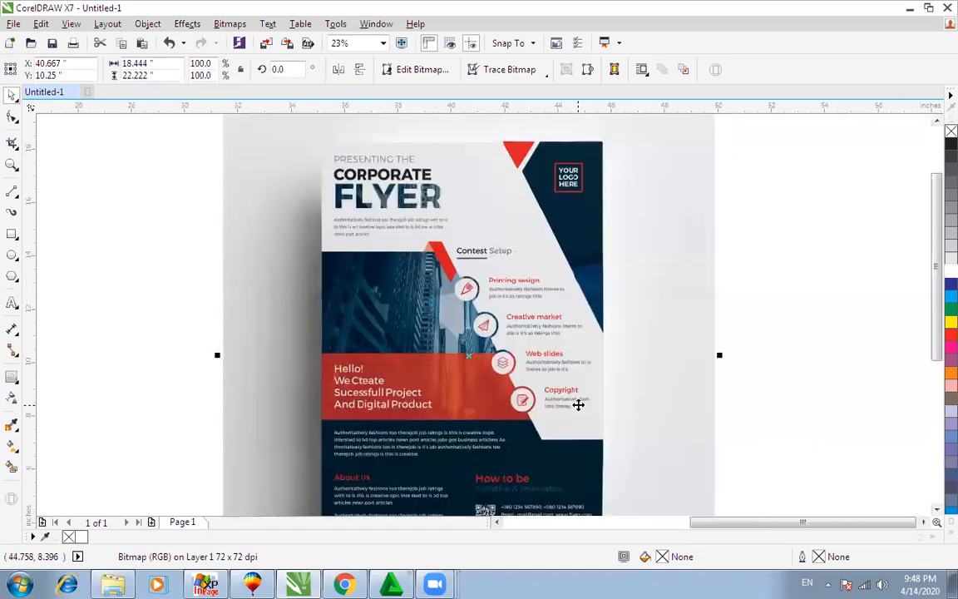
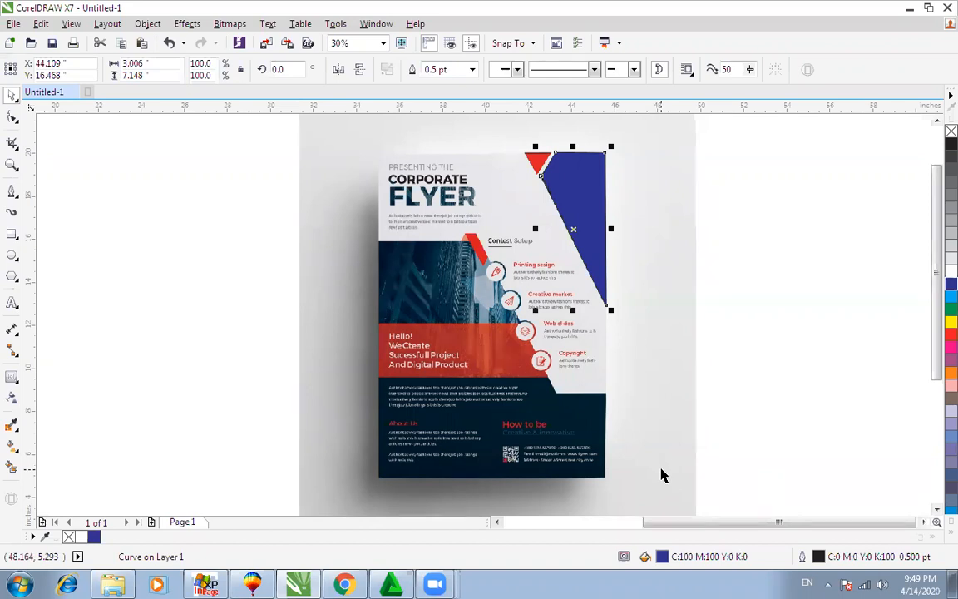
Step: Switch from CorelDRAW to the Google Images results for 'brochure design' in Chrome
click(343, 581)
scroll(419, 434, down, 3)
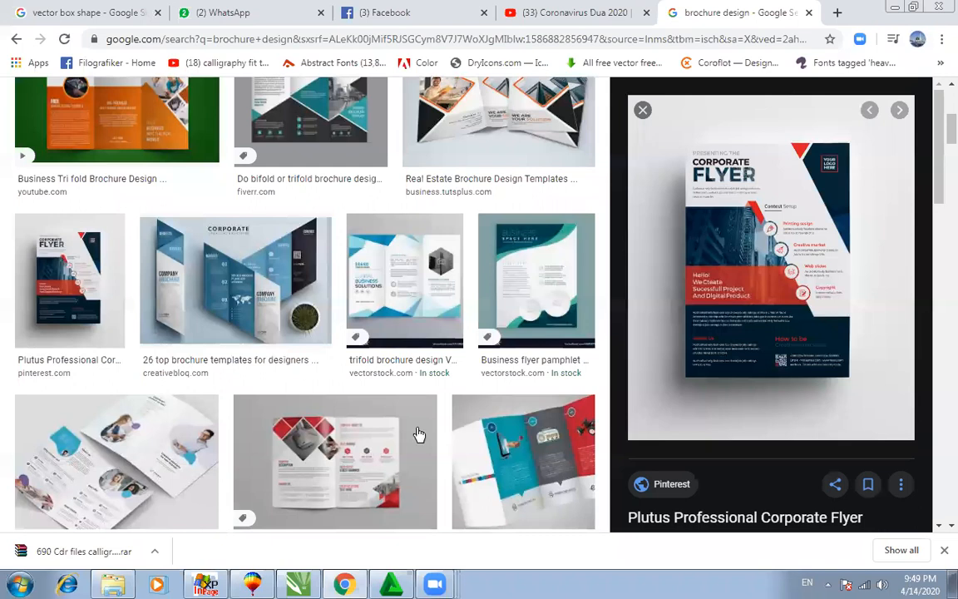
Step: Scroll the brochure results, reopen the red-and-black Shutterstock preview, and return to CorelDRAW
scroll(419, 433, down, 6)
scroll(418, 434, down, 1)
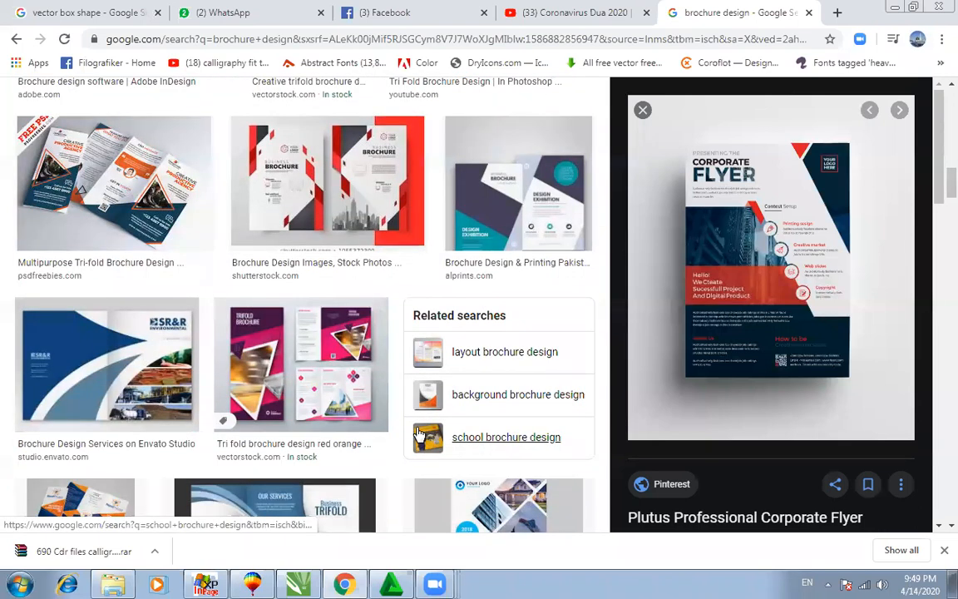
scroll(418, 434, down, 4)
scroll(420, 424, down, 3)
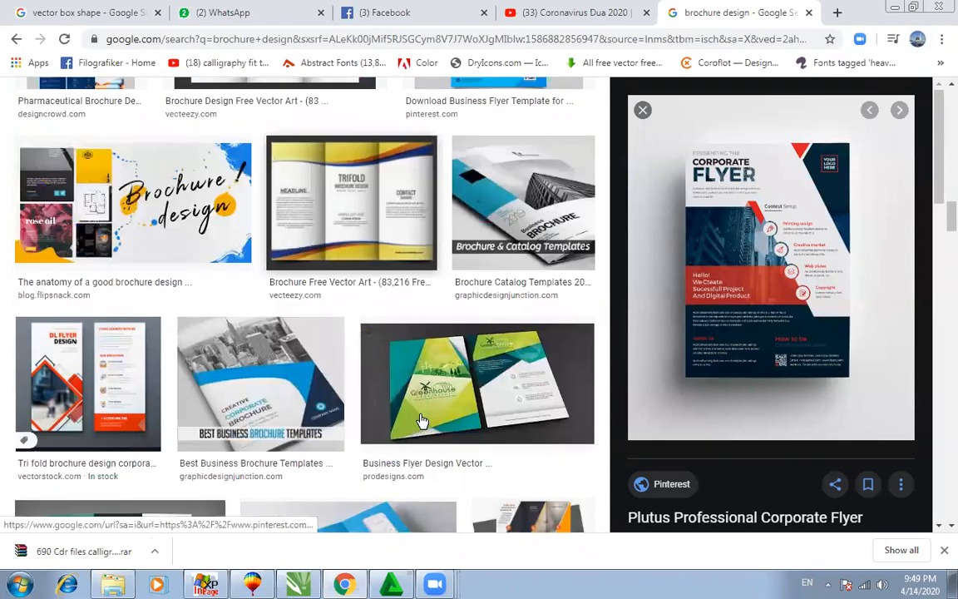
scroll(422, 421, down, 3)
scroll(422, 421, down, 5)
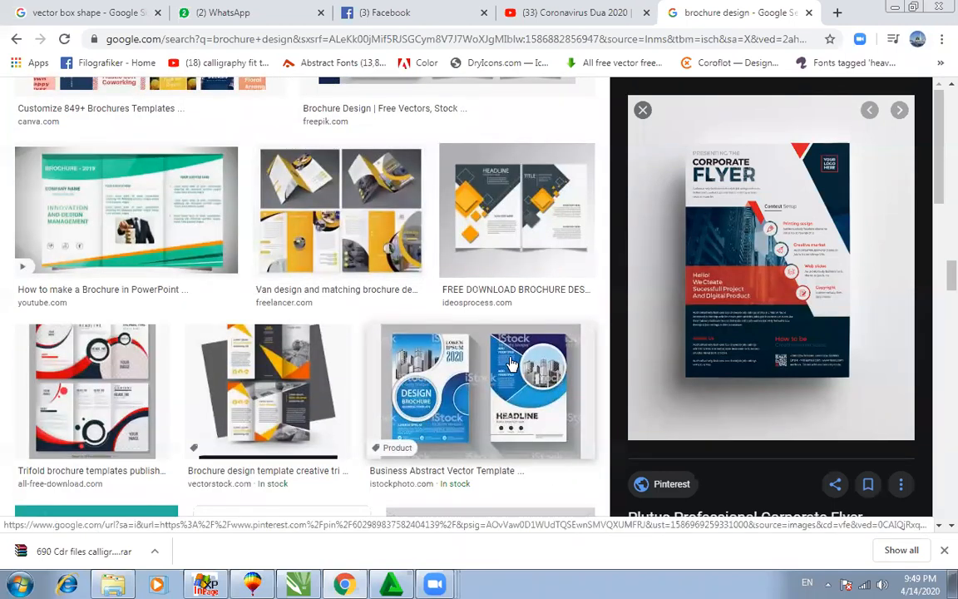
scroll(275, 380, down, 3)
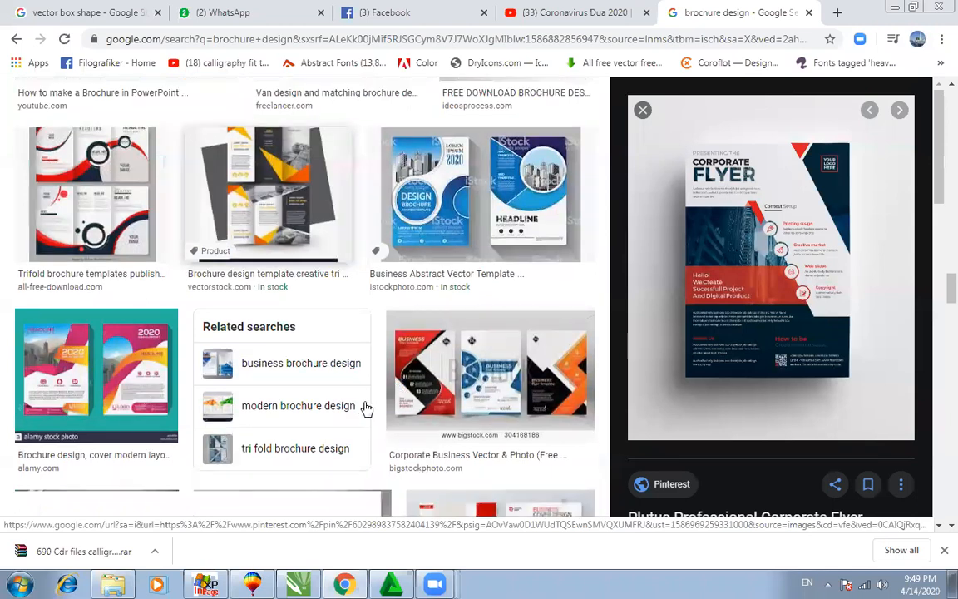
scroll(416, 416, down, 7)
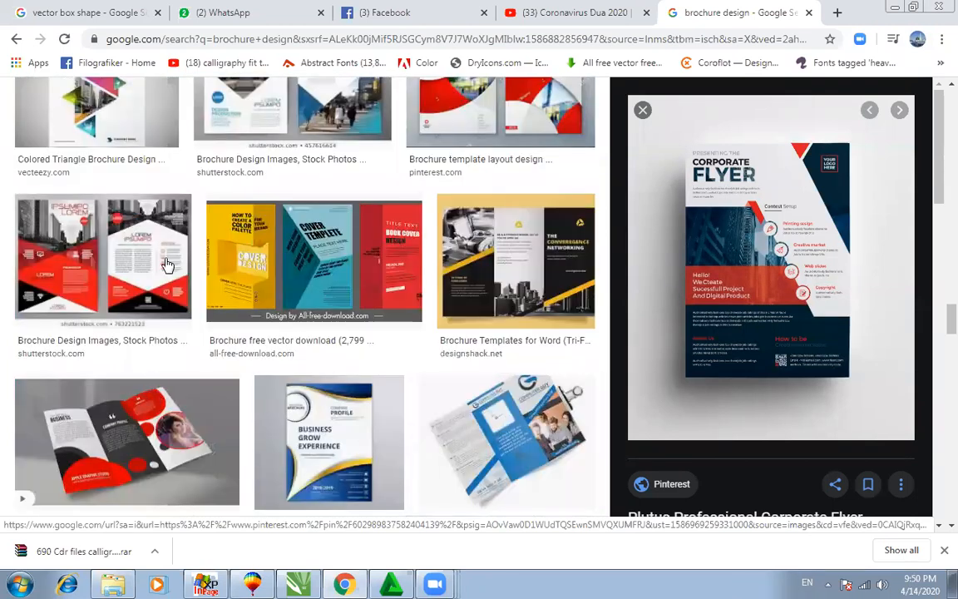
scroll(300, 341, down, 2)
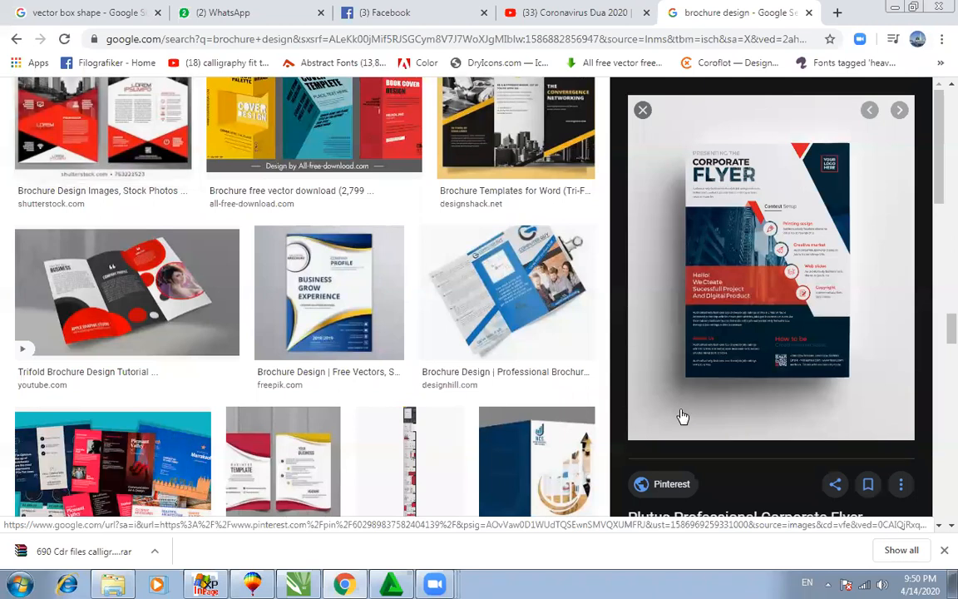
key(alt+Left)
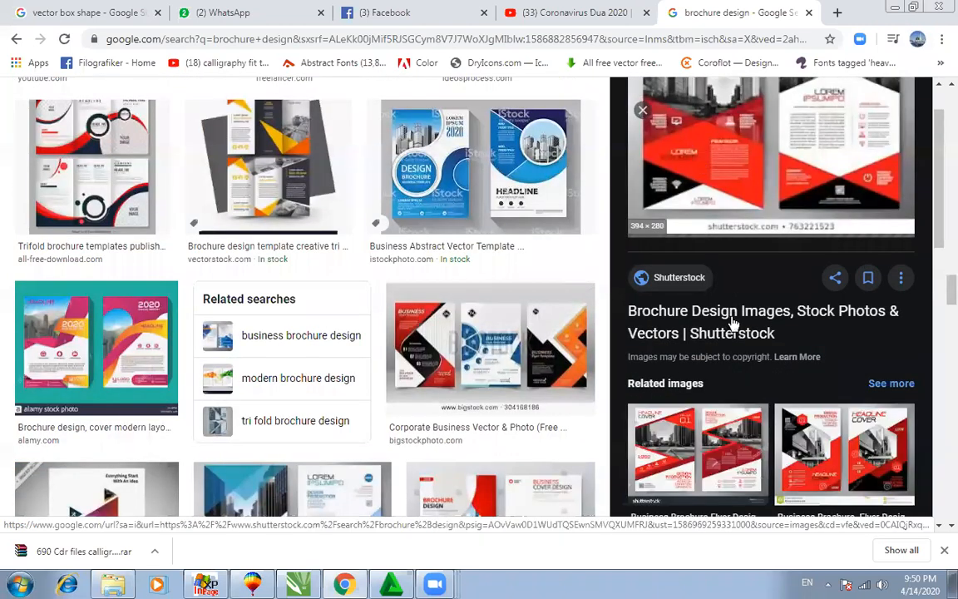
click(301, 581)
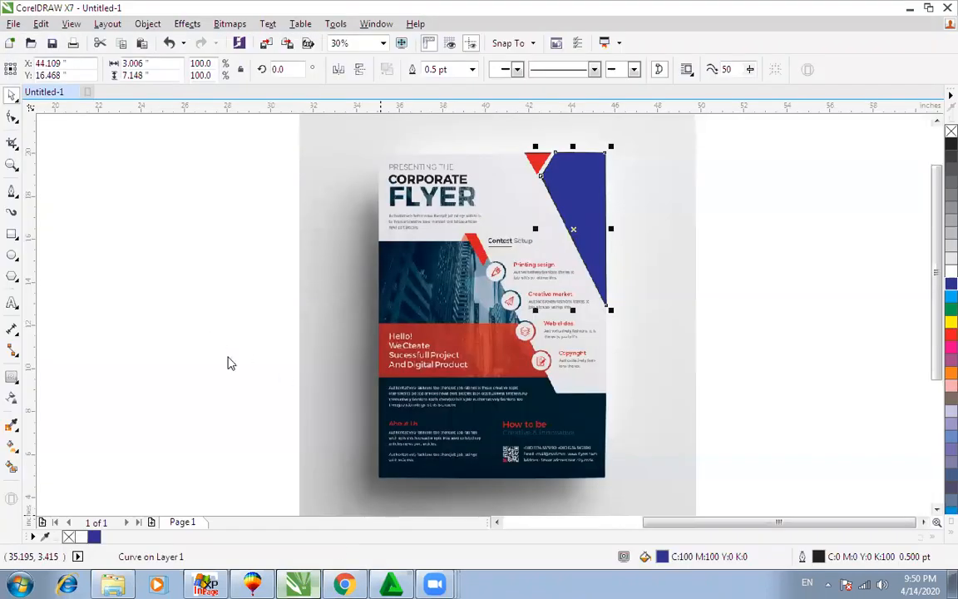
Step: Paste the copied brochure image onto the canvas, shift it left, then delete it
right_click(212, 337)
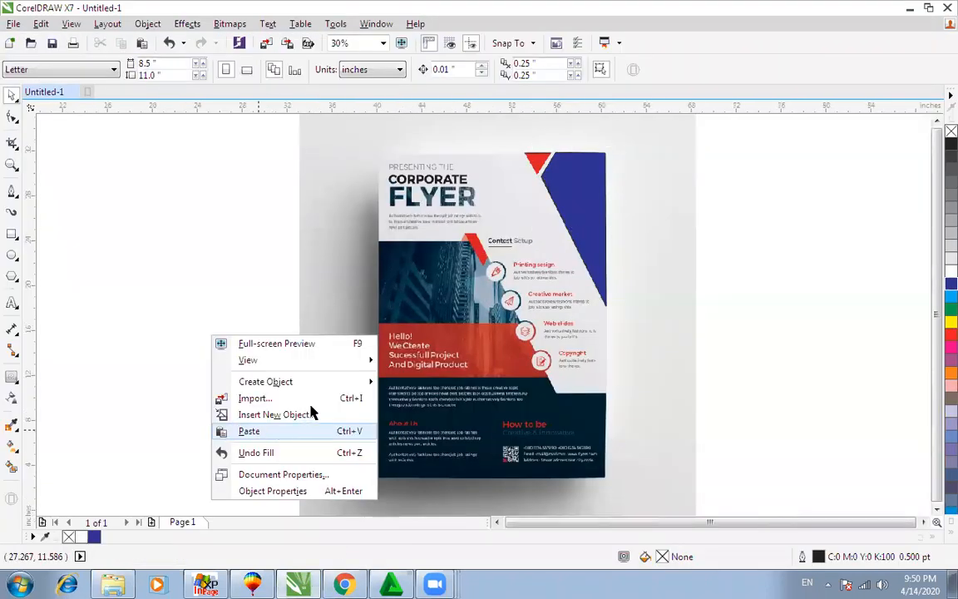
click(246, 431)
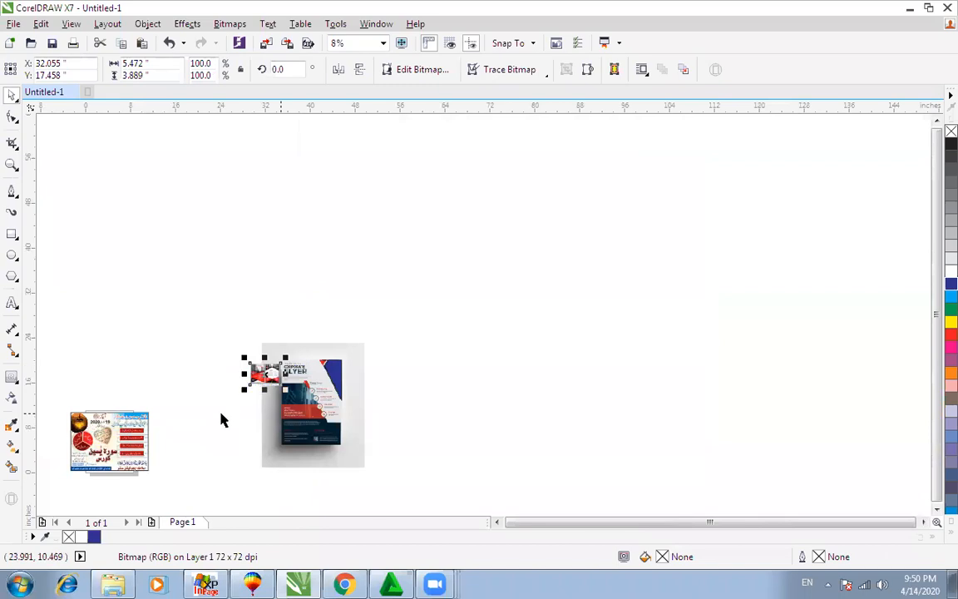
scroll(237, 387, up, 4)
drag(411, 304, 287, 304)
drag(157, 177, 514, 398)
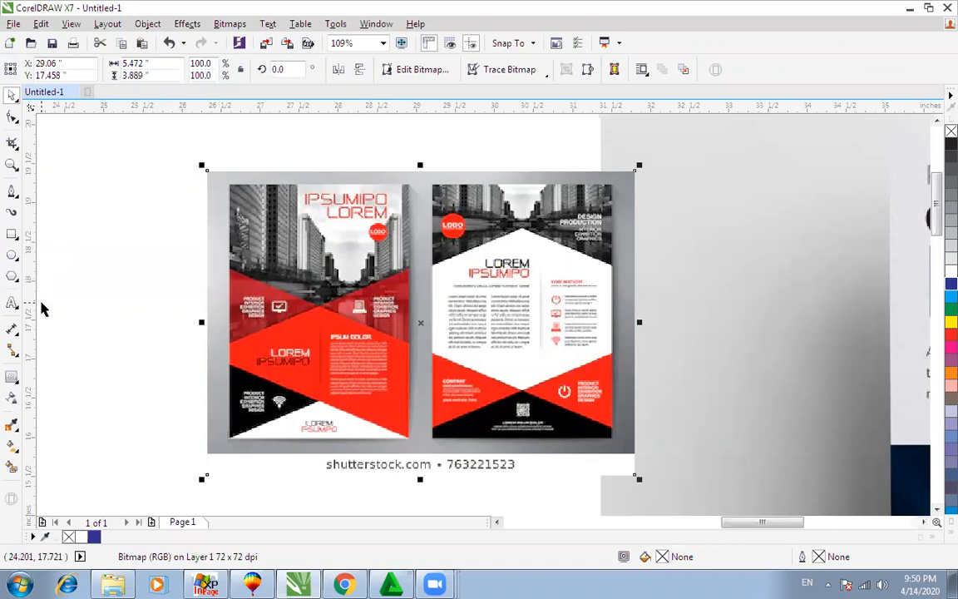
key(Delete)
Step: Delete the corporate flyer bitmap and its two traced blue shapes
key(ctrl+v)
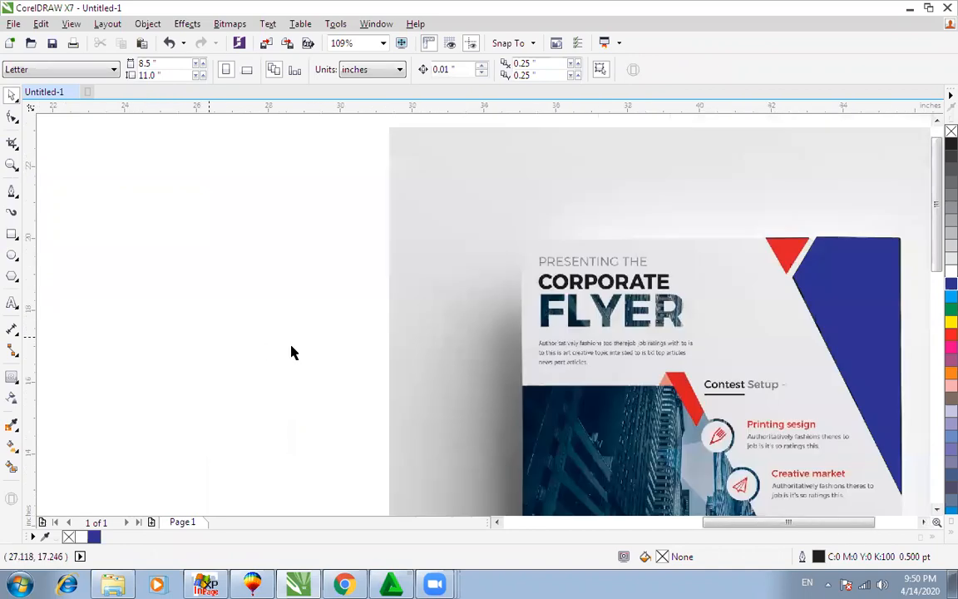
scroll(291, 353, down, 2)
click(514, 364)
key(Delete)
drag(461, 240, 674, 450)
key(Delete)
Step: Remove the Urdu course flyer bitmap so the page is empty
key(ctrl+v)
scroll(596, 378, down, 1)
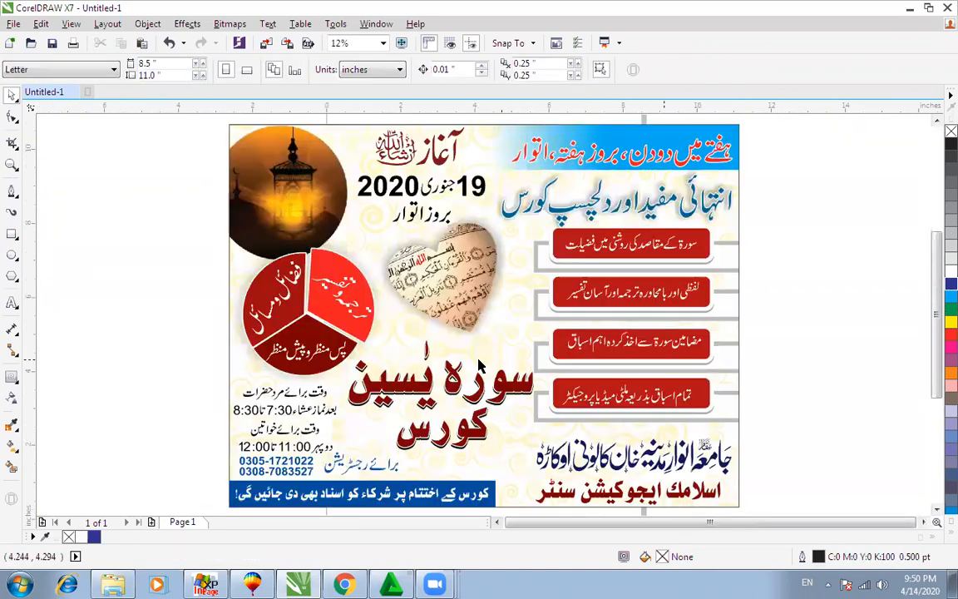
scroll(478, 359, down, 1)
drag(280, 191, 679, 470)
key(Delete)
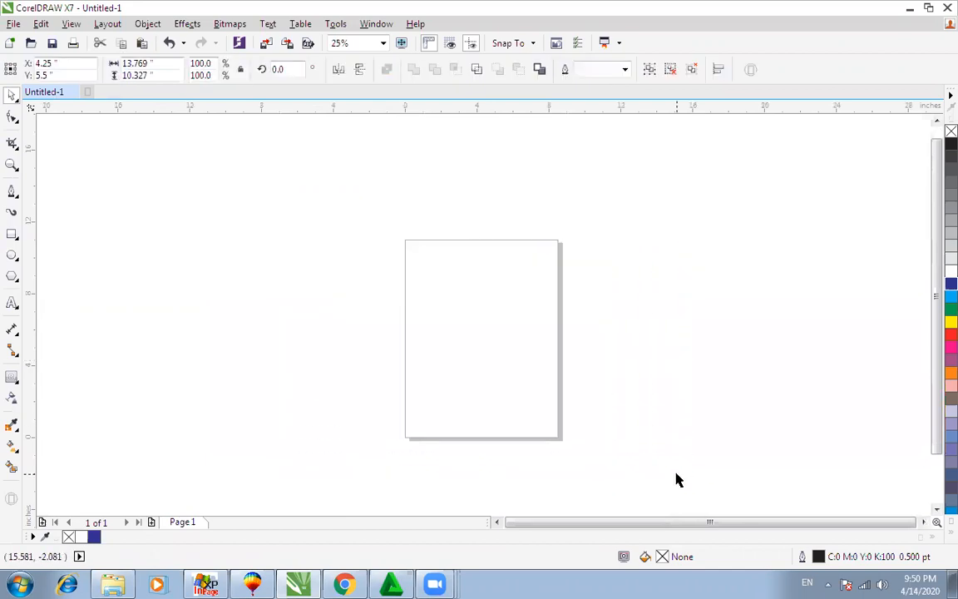
Step: Minimise CorelDRAW, Chrome and the folder window, then open a file browser showing the drives
click(909, 9)
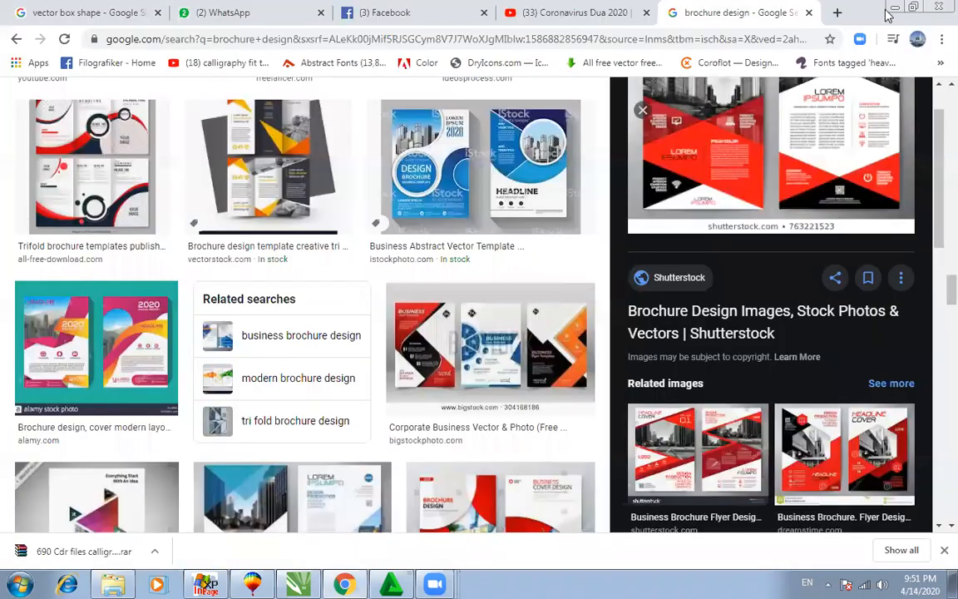
click(895, 10)
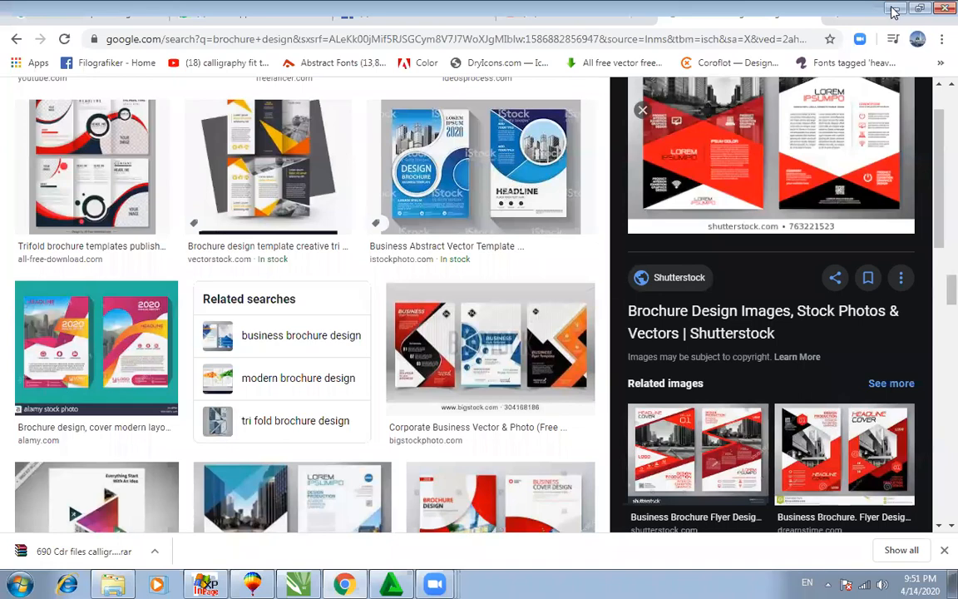
click(890, 10)
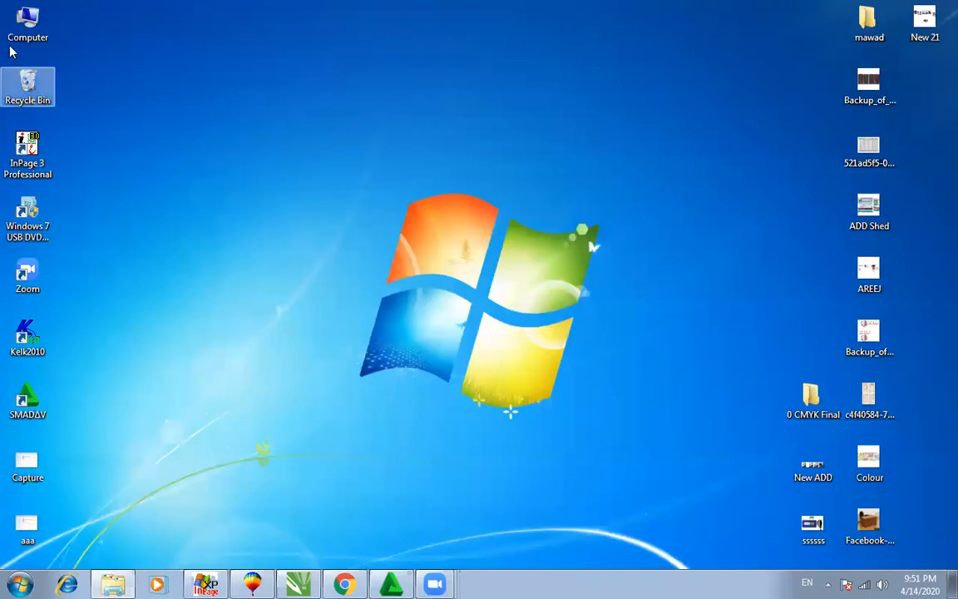
click(15, 33)
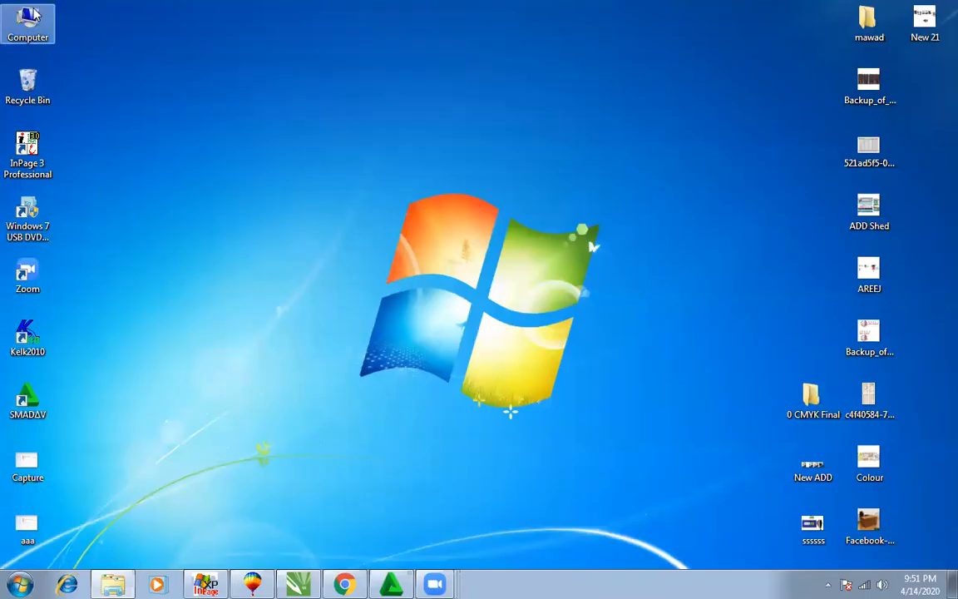
click(373, 280)
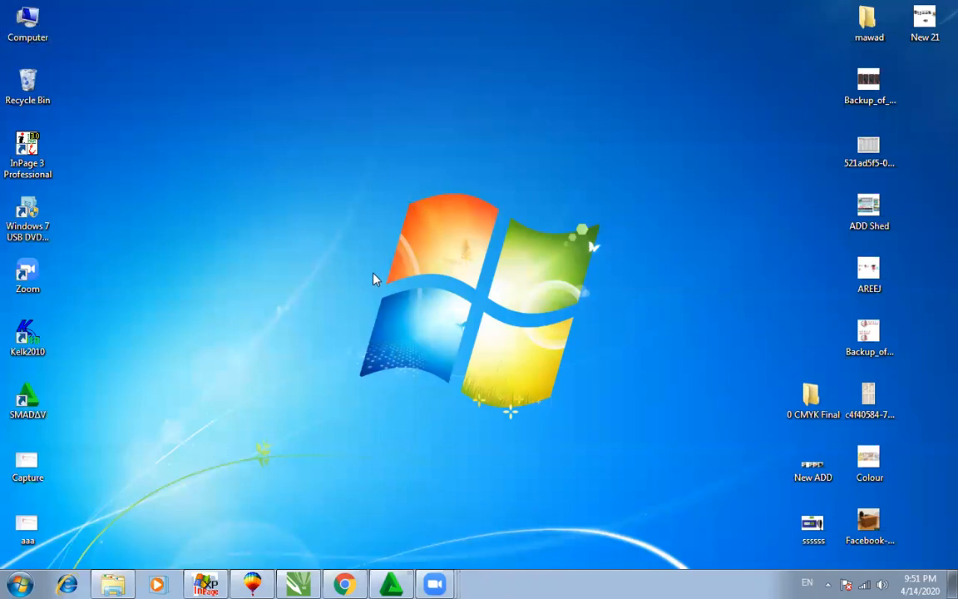
key(super+e)
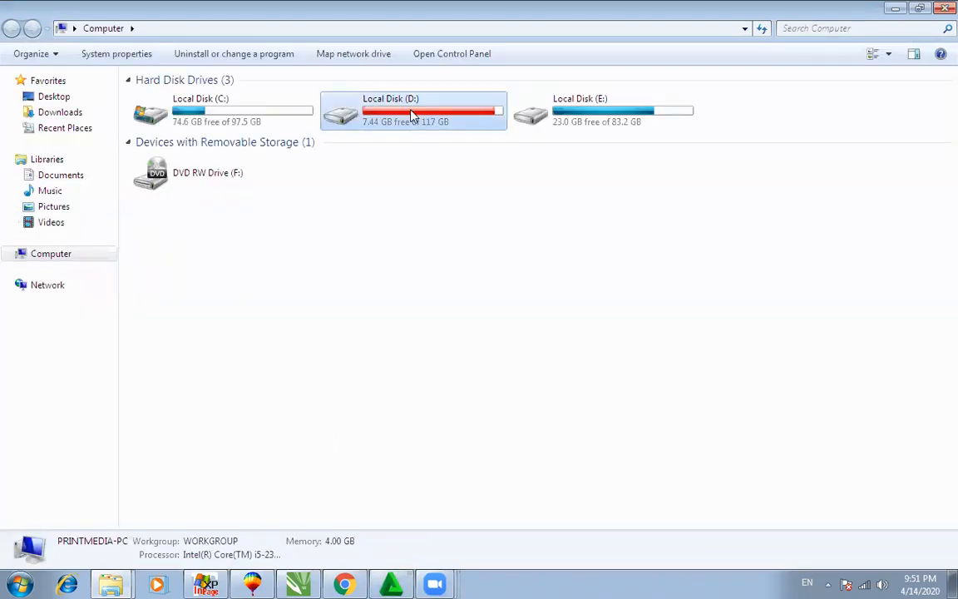
Step: Open the Chiri folder under Local Disk (D:) > my data > 2222
double_click(412, 115)
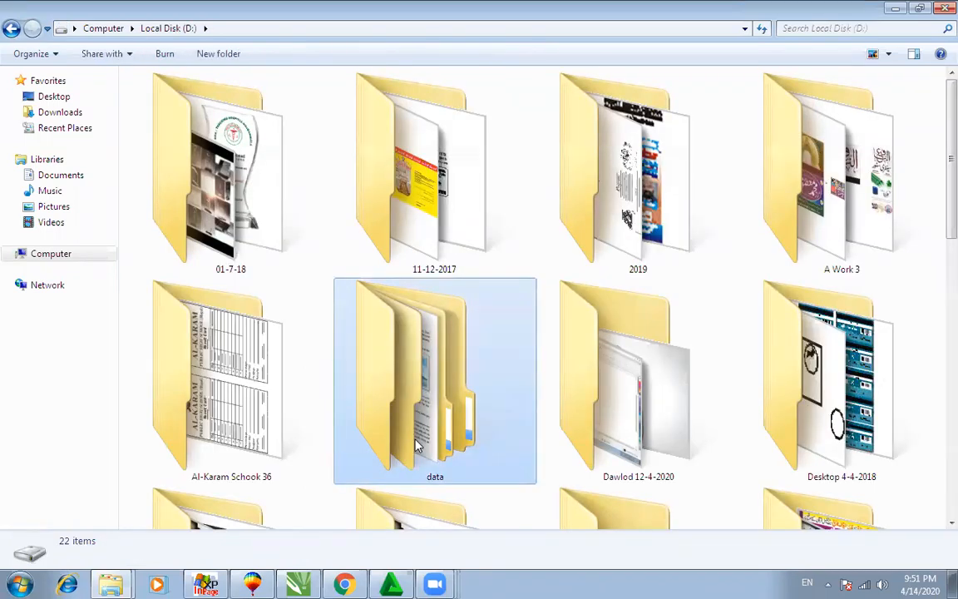
scroll(413, 402, down, 3)
click(413, 402)
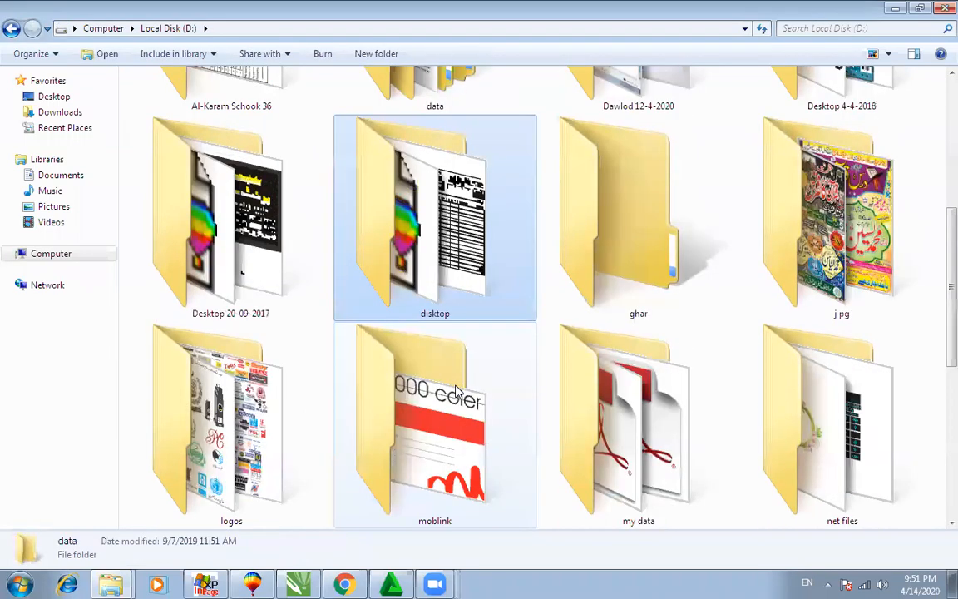
double_click(649, 459)
double_click(456, 251)
click(413, 372)
scroll(421, 420, down, 8)
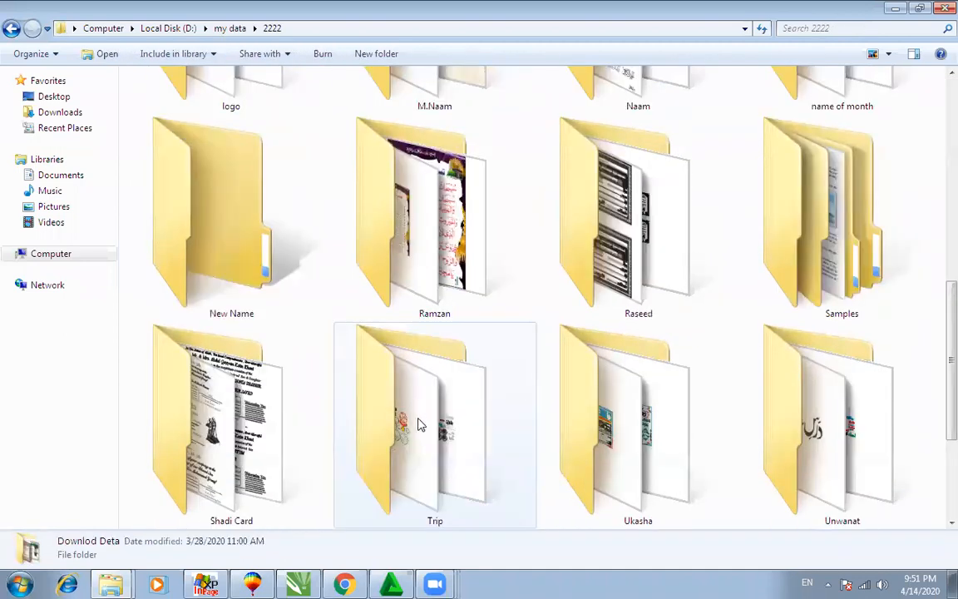
scroll(427, 416, up, 8)
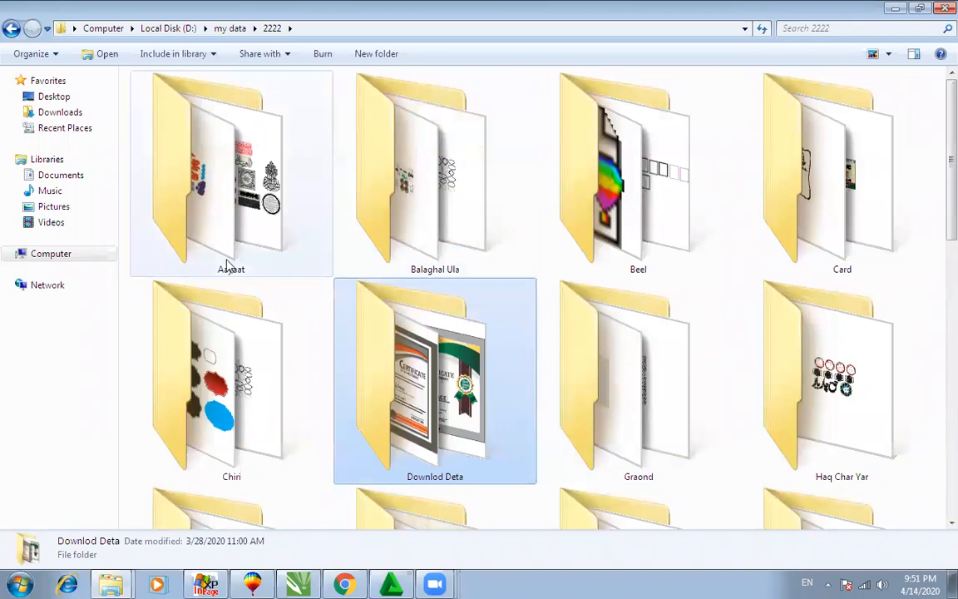
double_click(203, 417)
Step: Look through the shape files in Chiri, then minimise the folder
click(441, 388)
scroll(474, 385, down, 3)
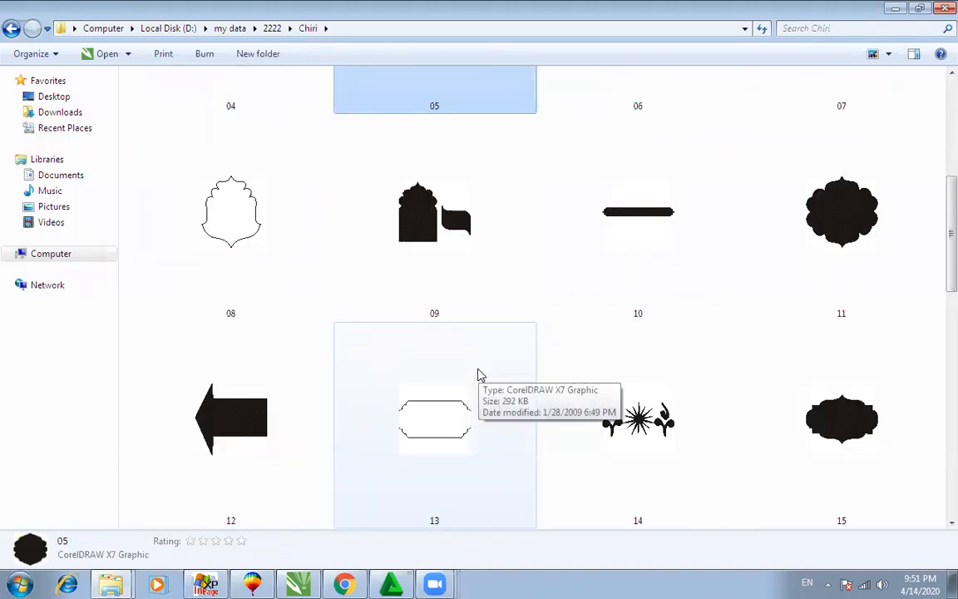
scroll(520, 372, down, 3)
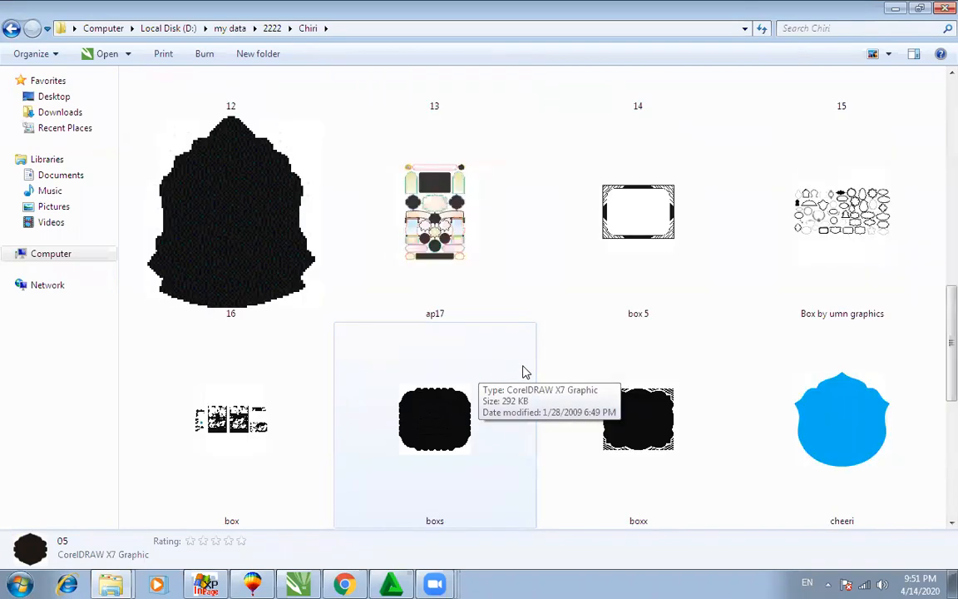
scroll(524, 371, down, 3)
scroll(524, 374, down, 2)
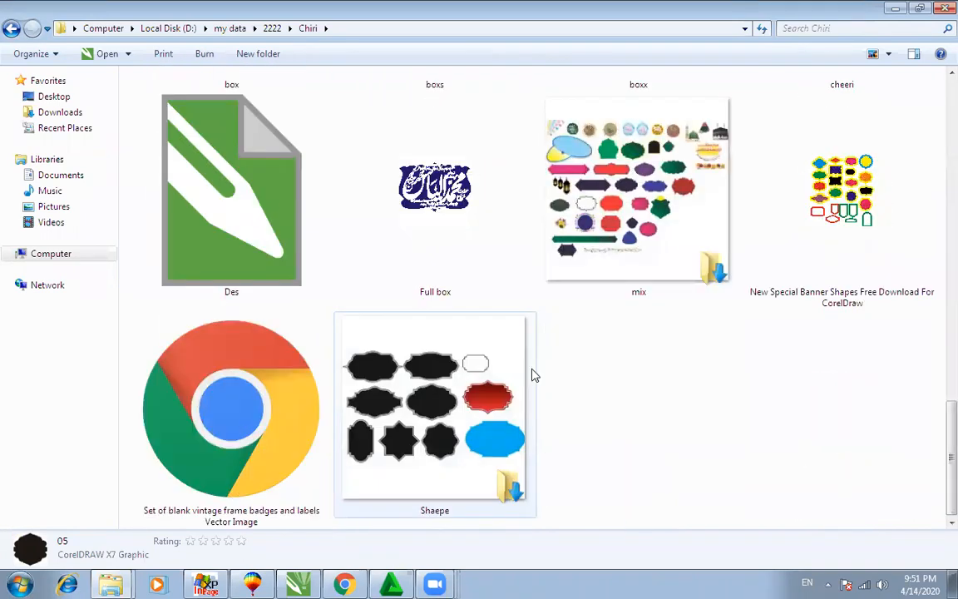
scroll(526, 375, up, 10)
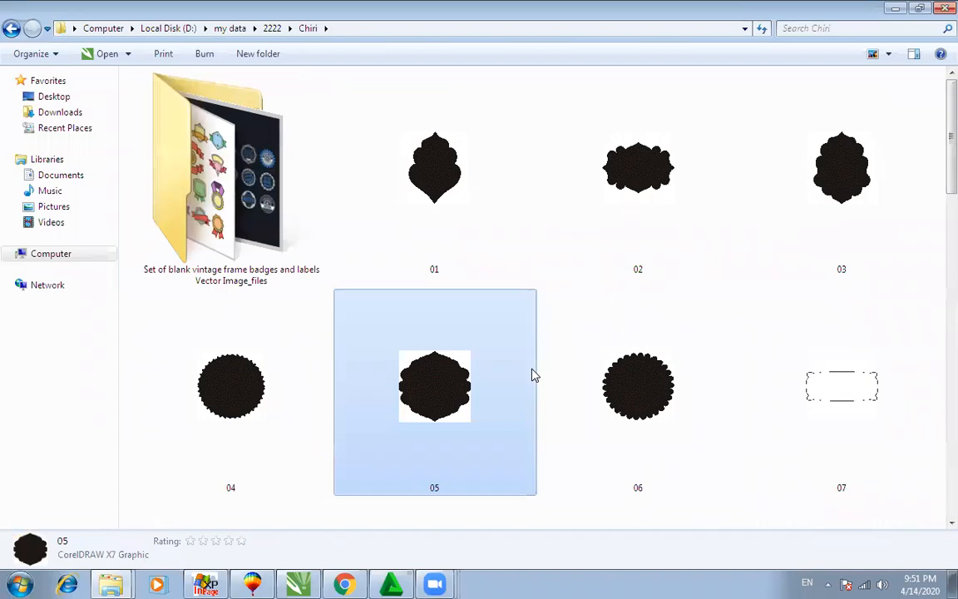
click(898, 10)
double_click(27, 24)
Step: Open the 4444 folder under Local Disk (D:) > my data
click(422, 118)
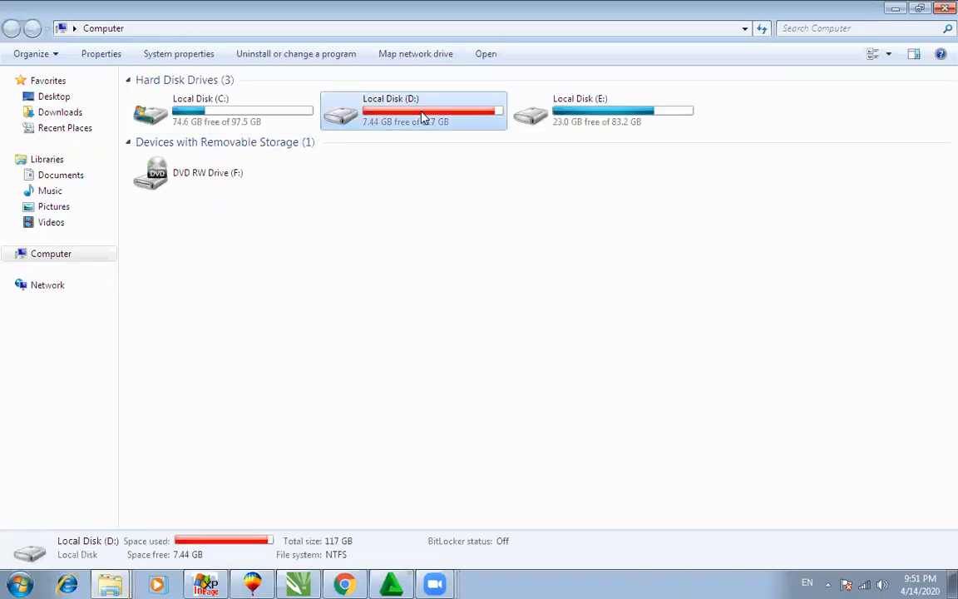
double_click(420, 117)
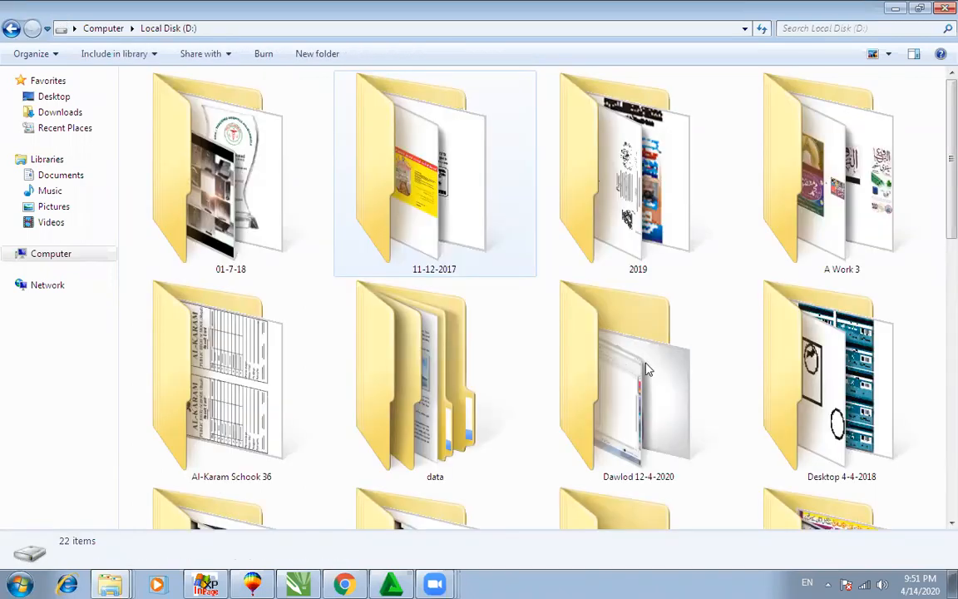
double_click(748, 208)
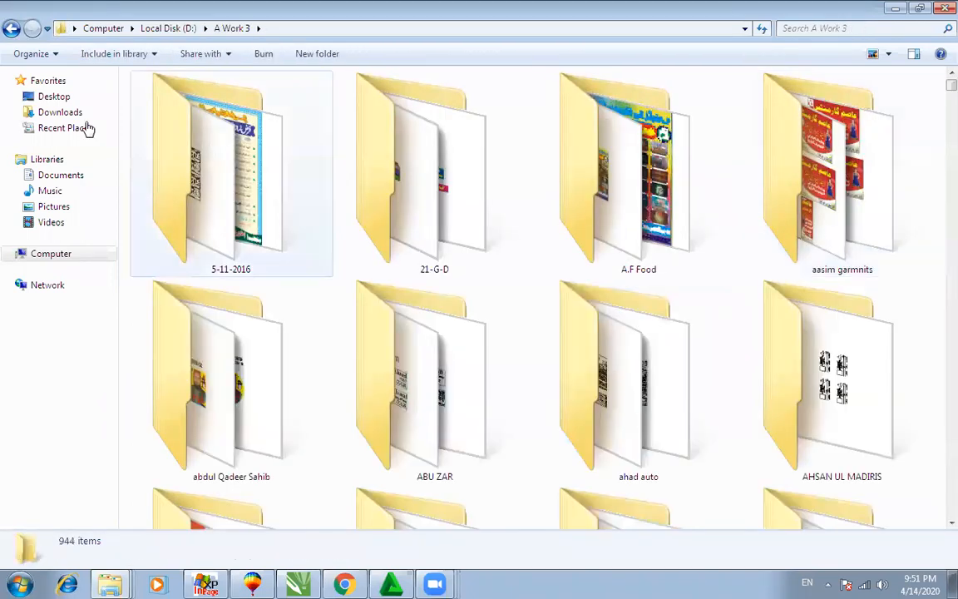
click(11, 28)
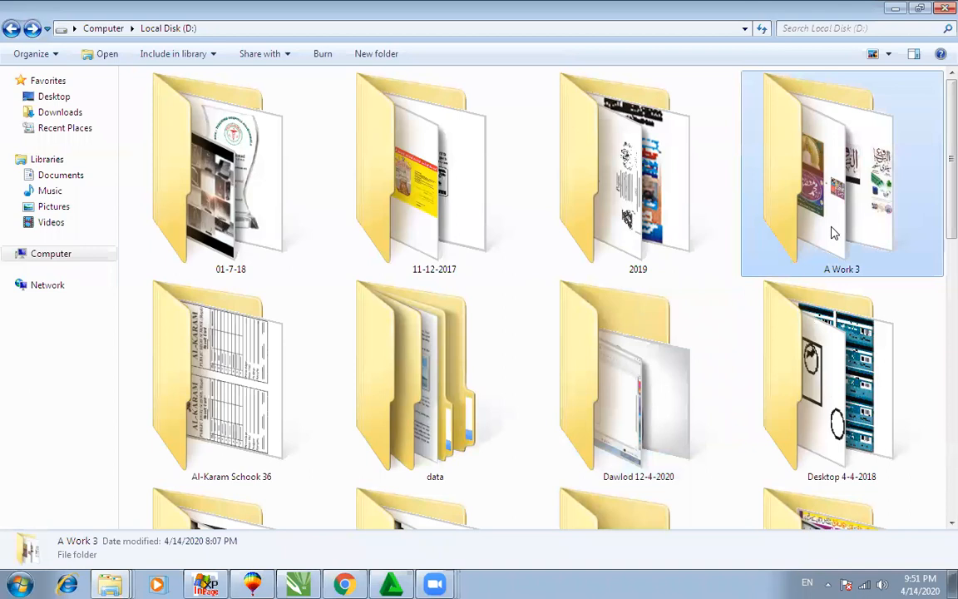
click(580, 463)
scroll(583, 461, down, 4)
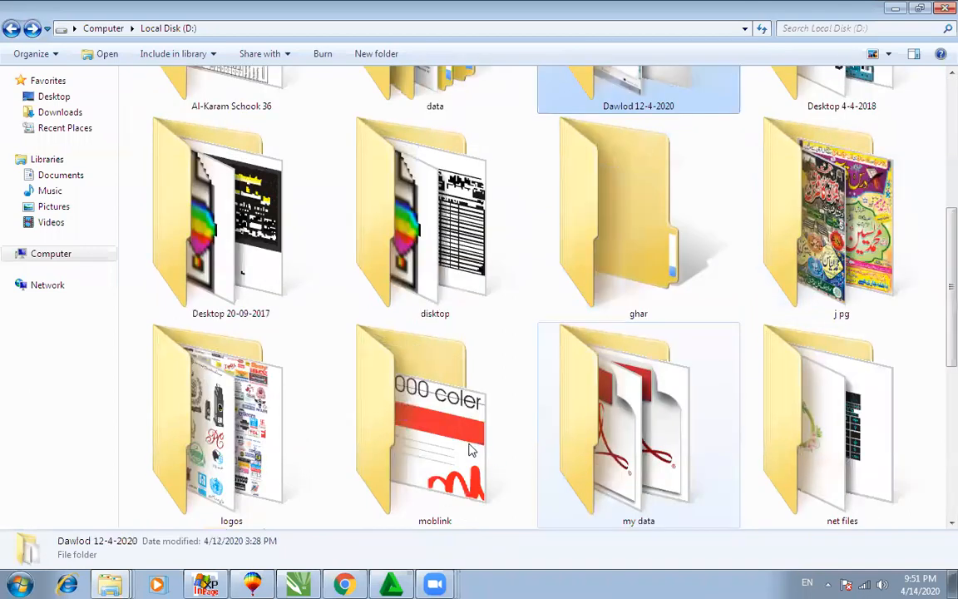
double_click(617, 424)
double_click(802, 207)
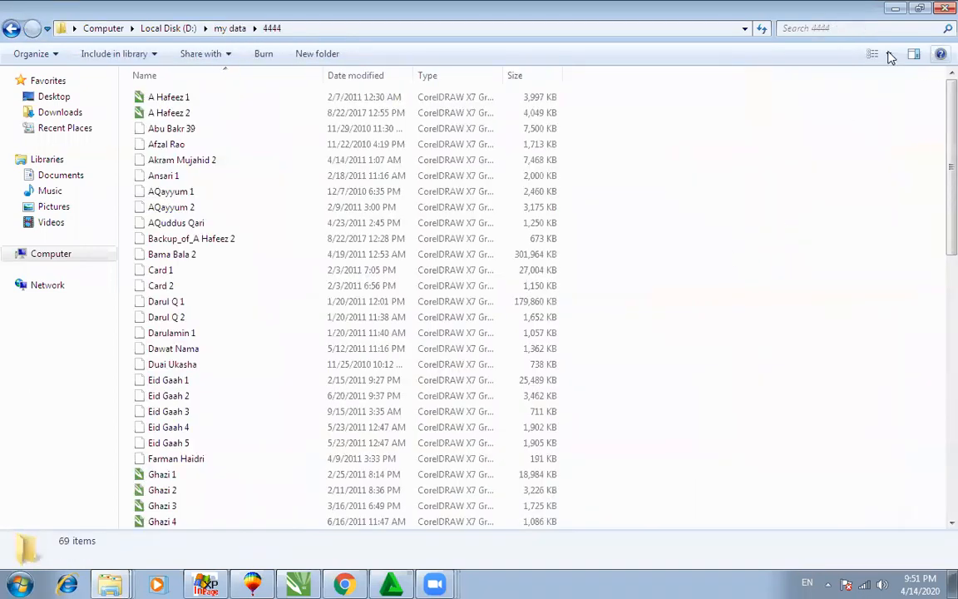
Step: Show the 4444 files as extra-large icons, scroll through them, and drag Lakar 1 into CorelDRAW
click(888, 54)
click(865, 14)
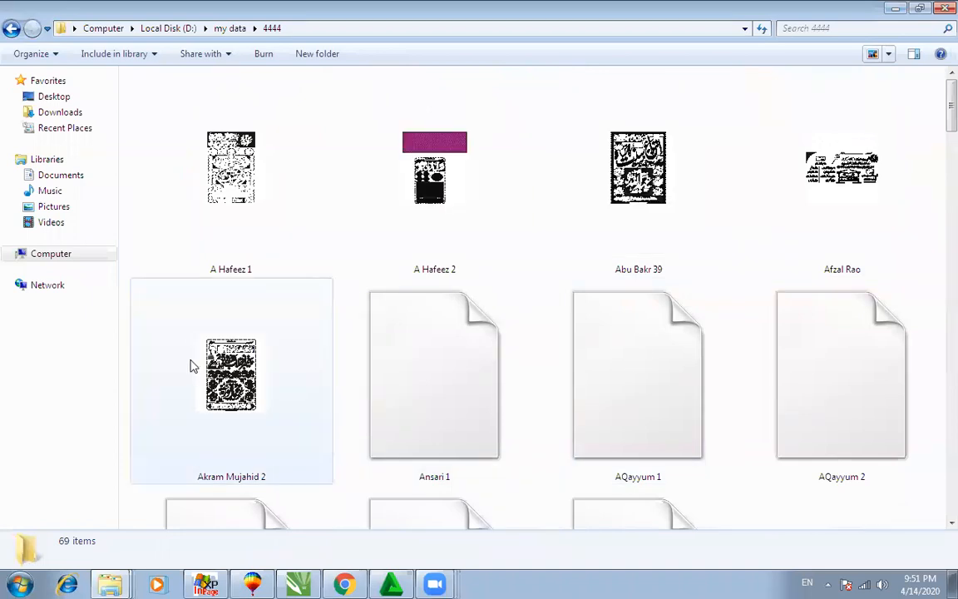
click(396, 378)
scroll(404, 380, down, 3)
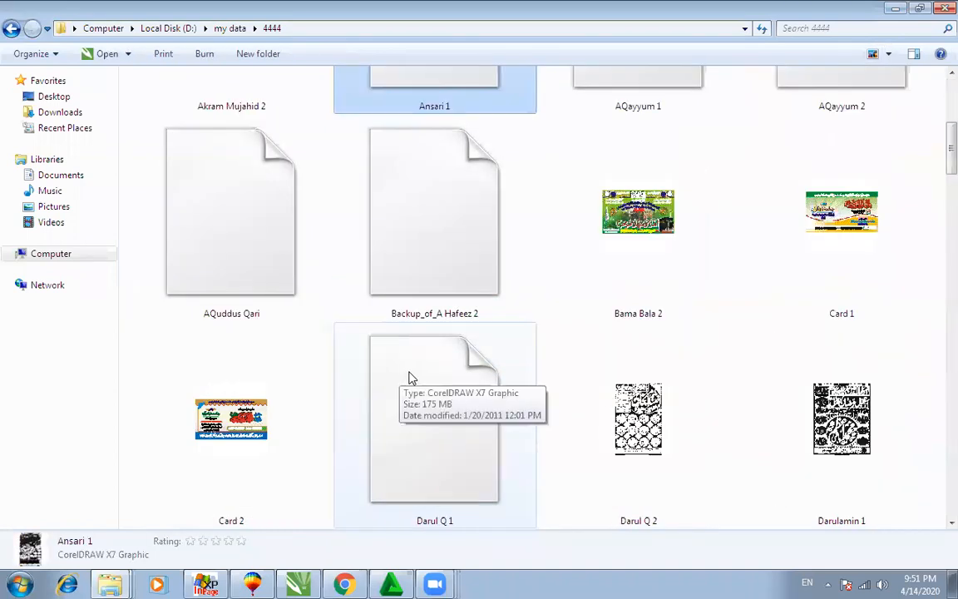
scroll(409, 379, down, 2)
scroll(545, 395, down, 2)
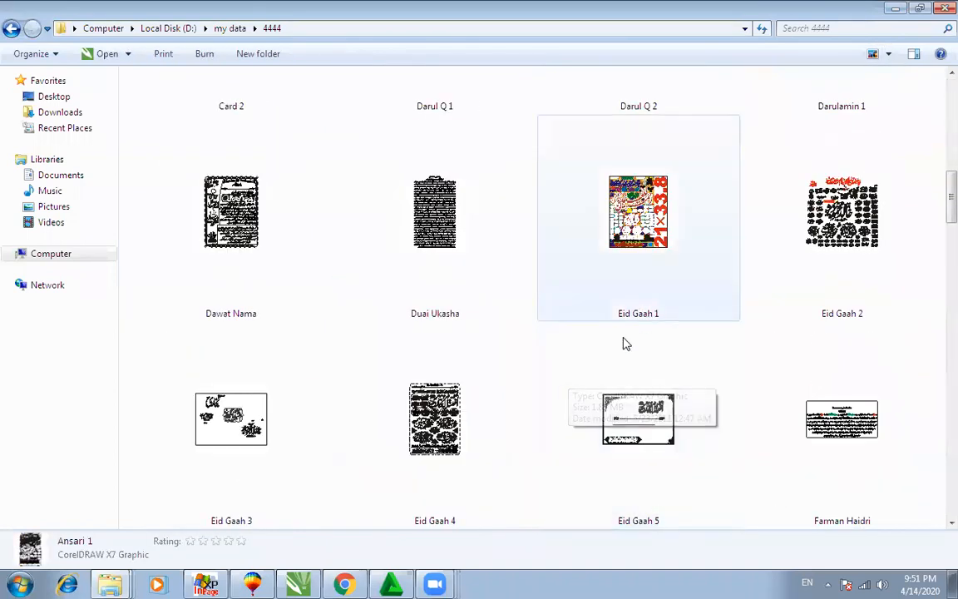
scroll(407, 387, down, 2)
scroll(319, 420, down, 2)
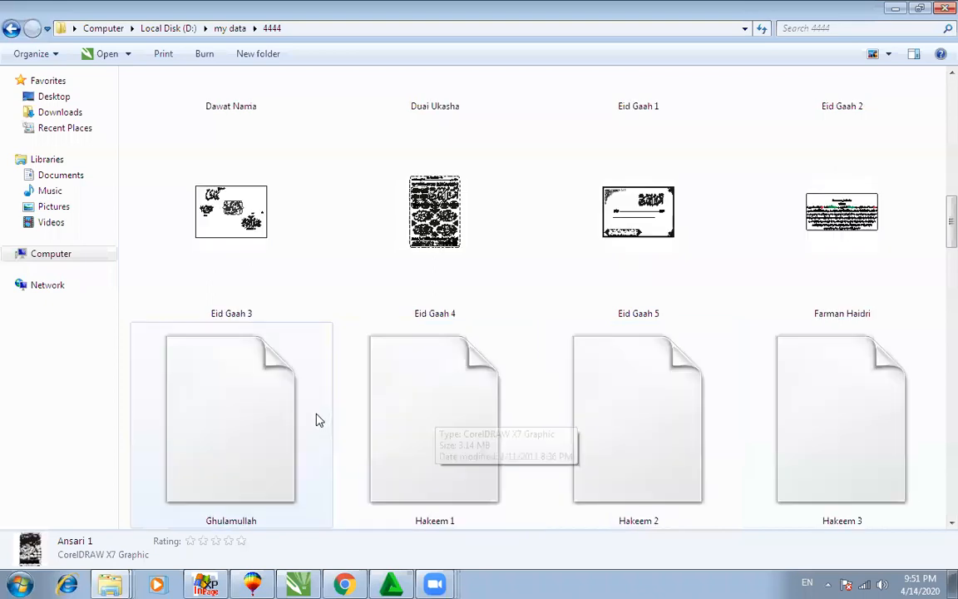
scroll(319, 416, down, 4)
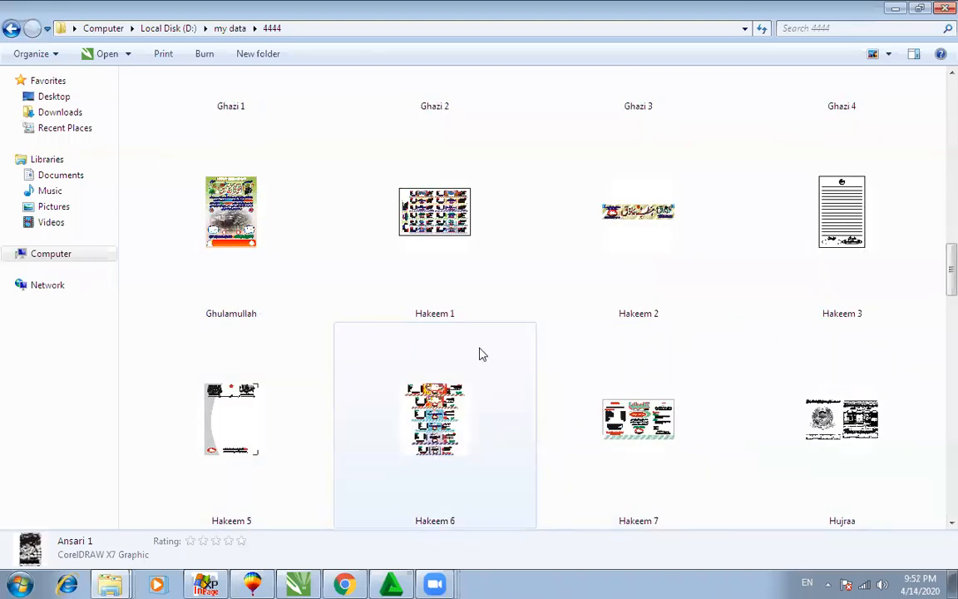
scroll(481, 356, down, 4)
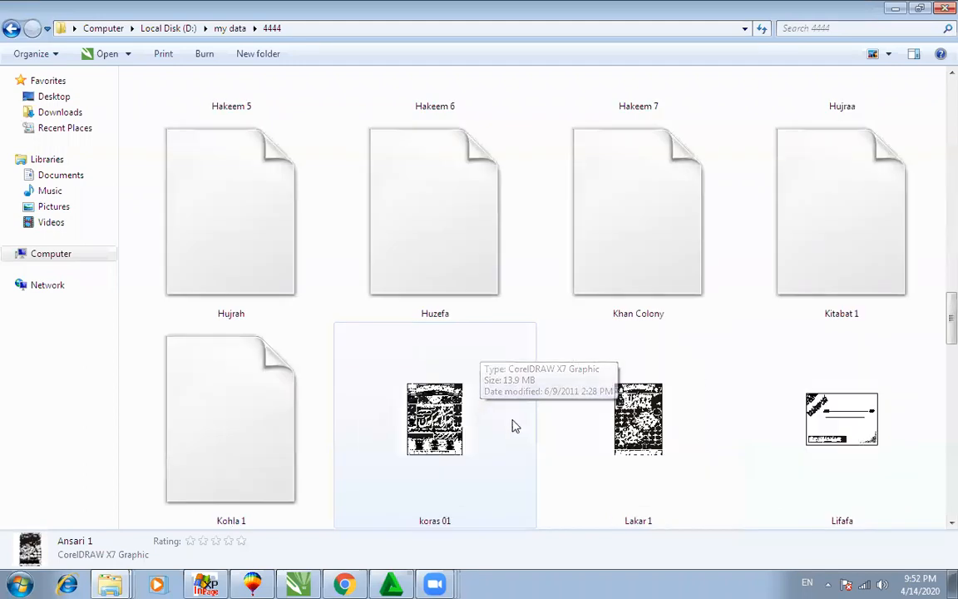
drag(576, 371, 488, 348)
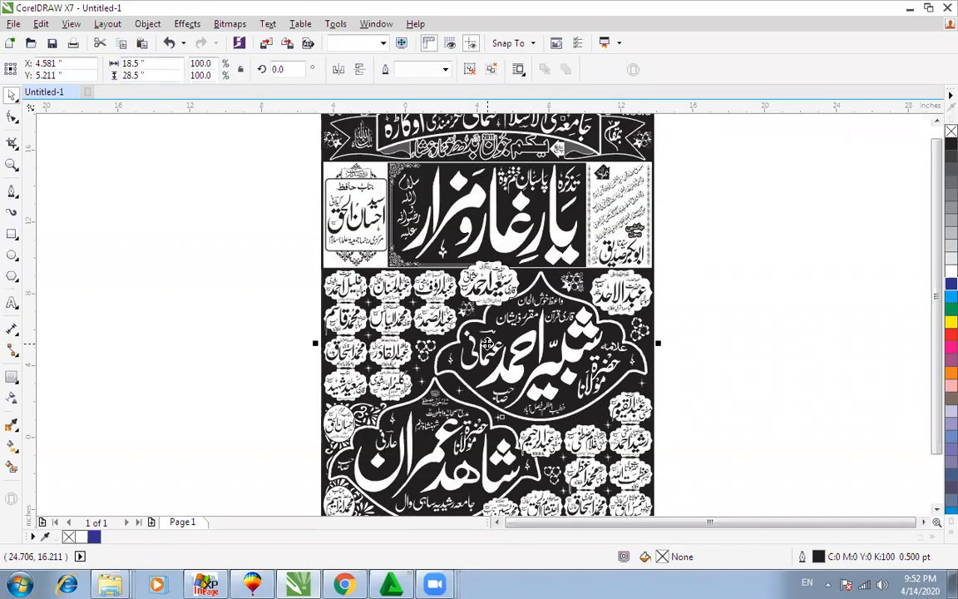
Step: Zoom in on the Lakar 1 poster and preview it full screen with F9
scroll(487, 343, down, 2)
key(F5)
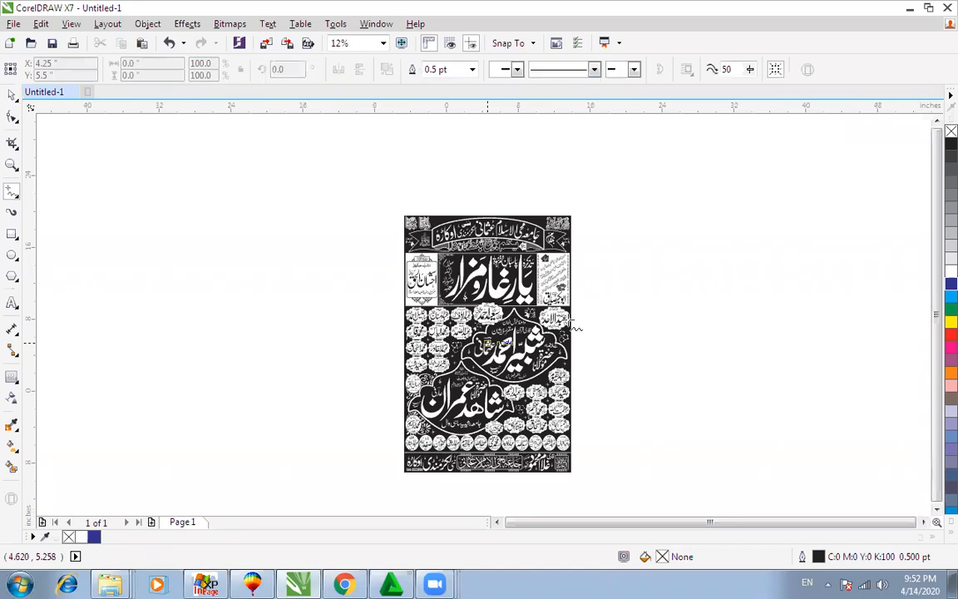
key(space)
key(F9)
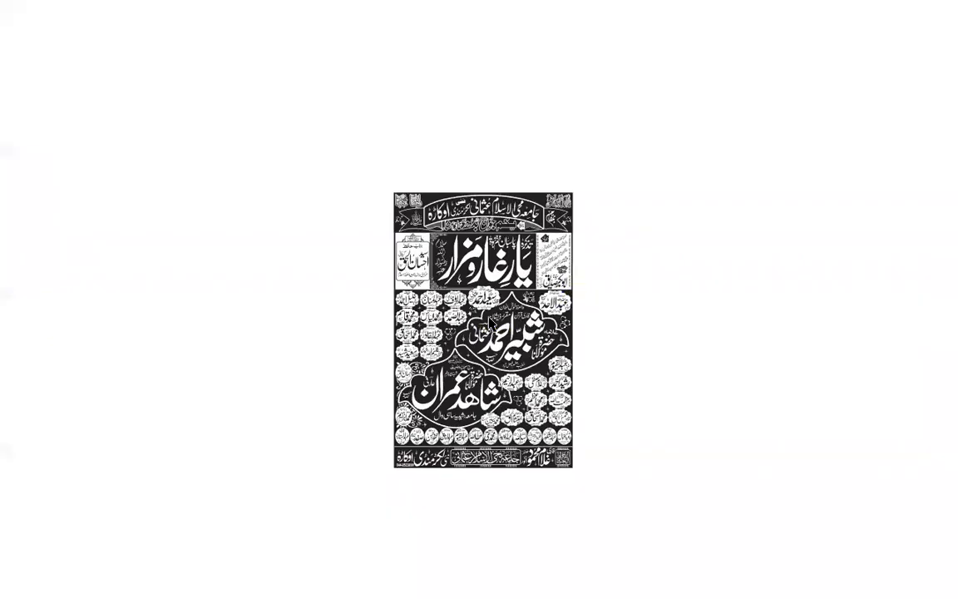
key(F9)
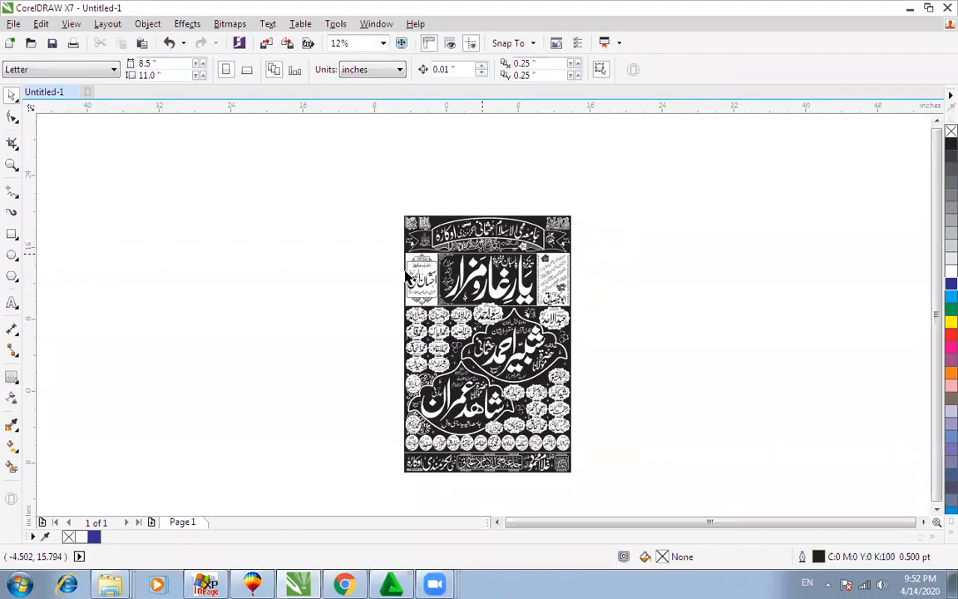
drag(397, 208, 575, 477)
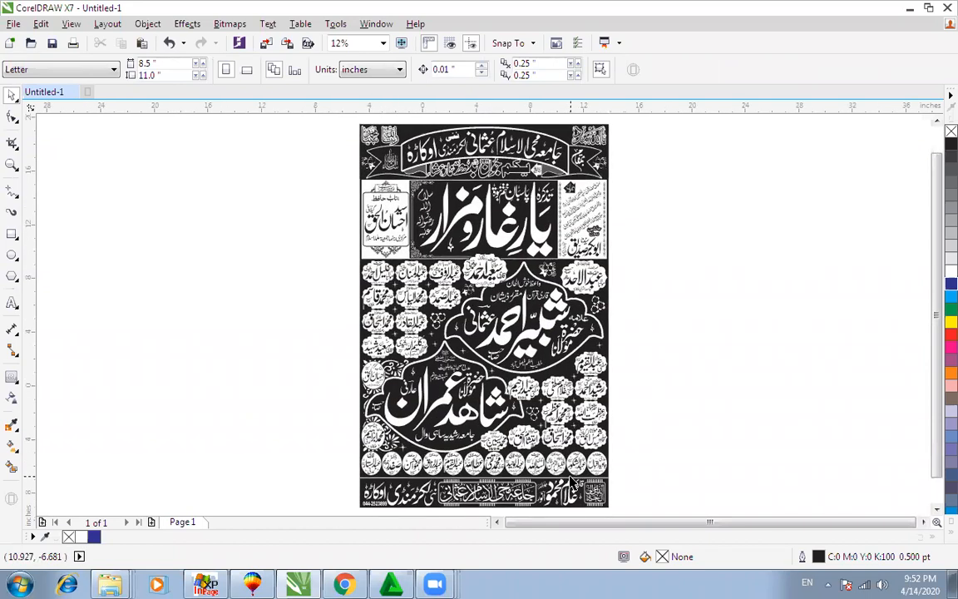
key(F9)
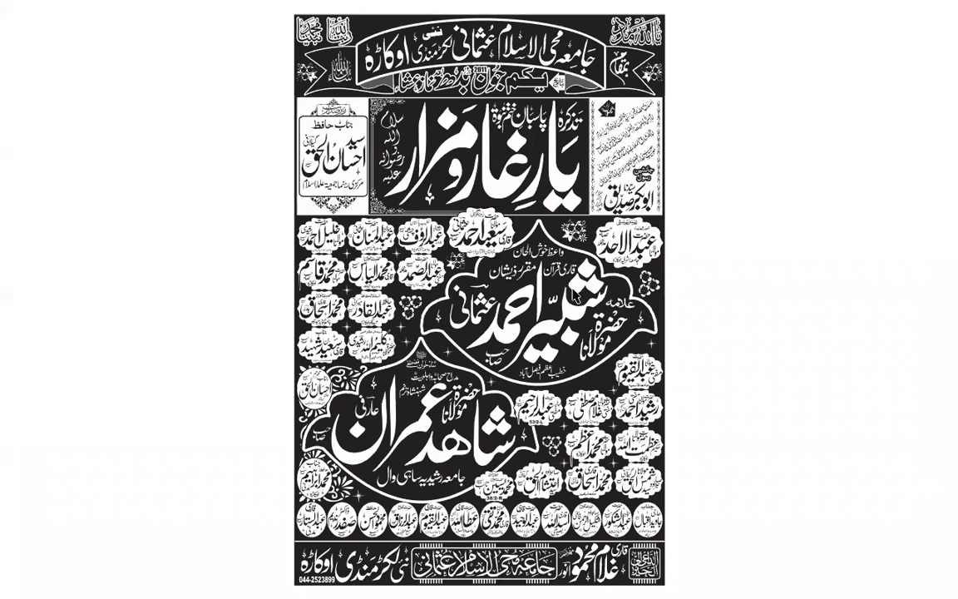
key(Escape)
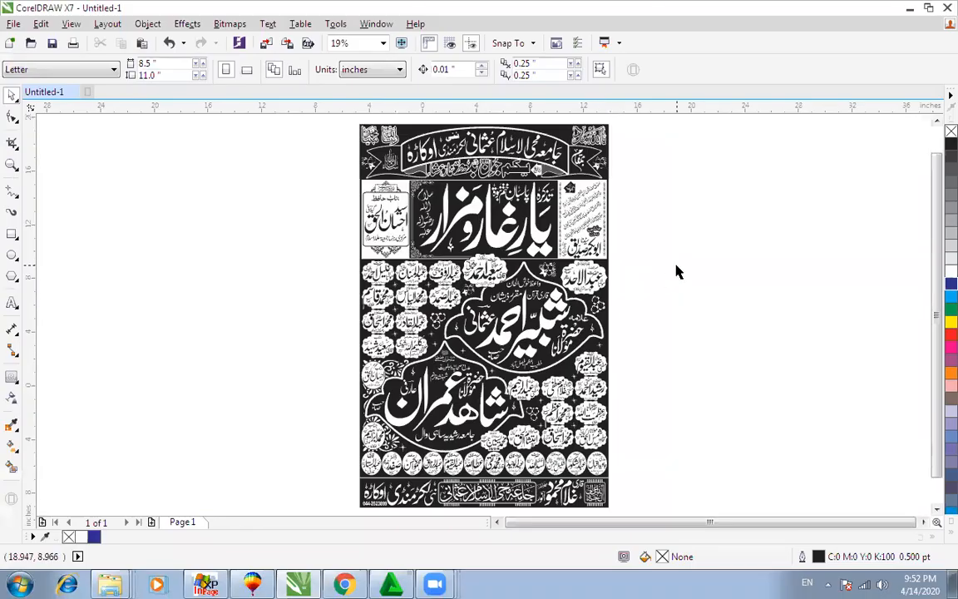
Step: Select the whole Lakar 1 poster and delete it, emptying the page
scroll(677, 266, down, 1)
drag(679, 168, 434, 415)
key(Delete)
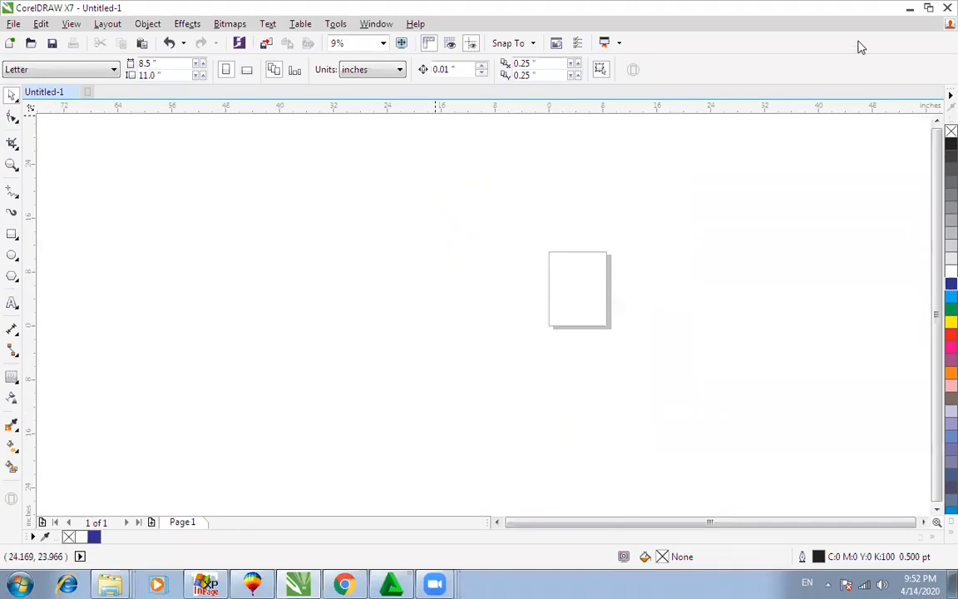
Step: Open the blank vintage frame badges folder under my data > 2222 > Chiri
click(911, 10)
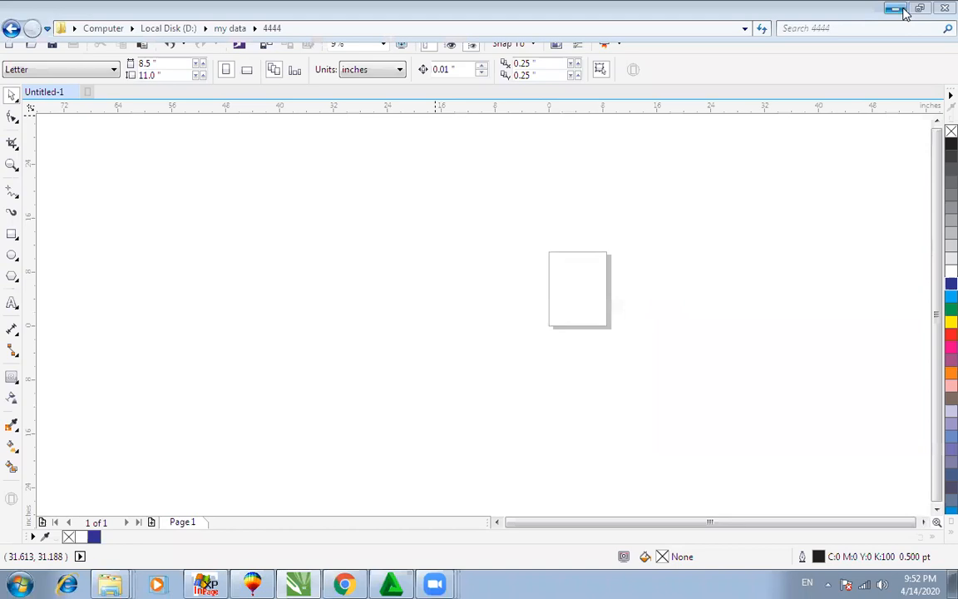
click(11, 29)
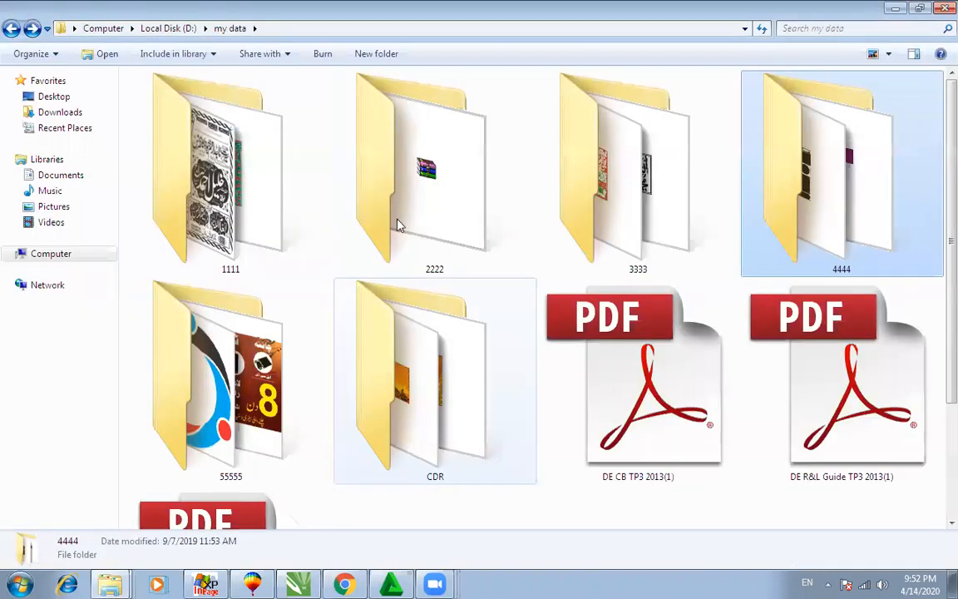
double_click(456, 169)
double_click(230, 390)
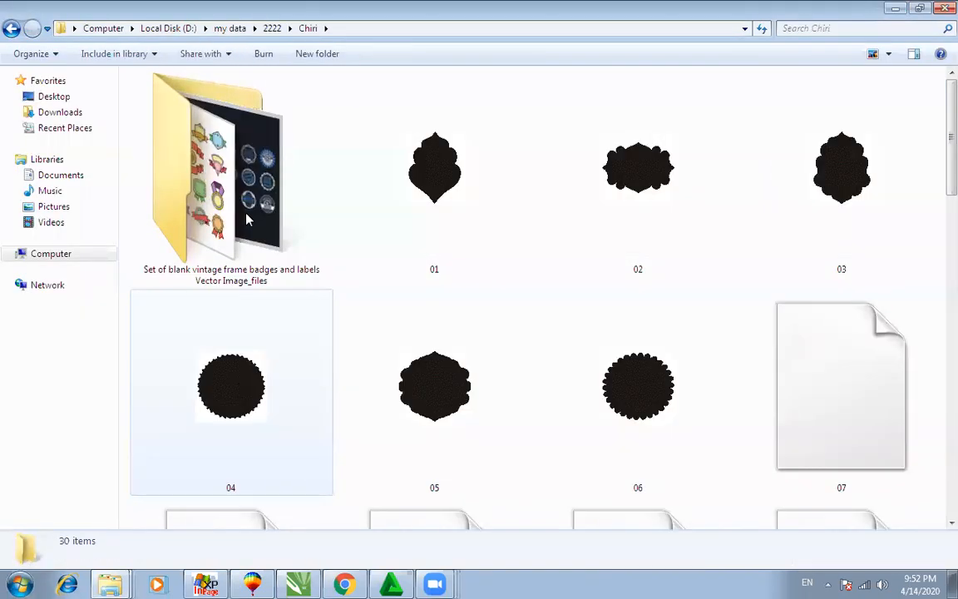
double_click(221, 191)
click(401, 374)
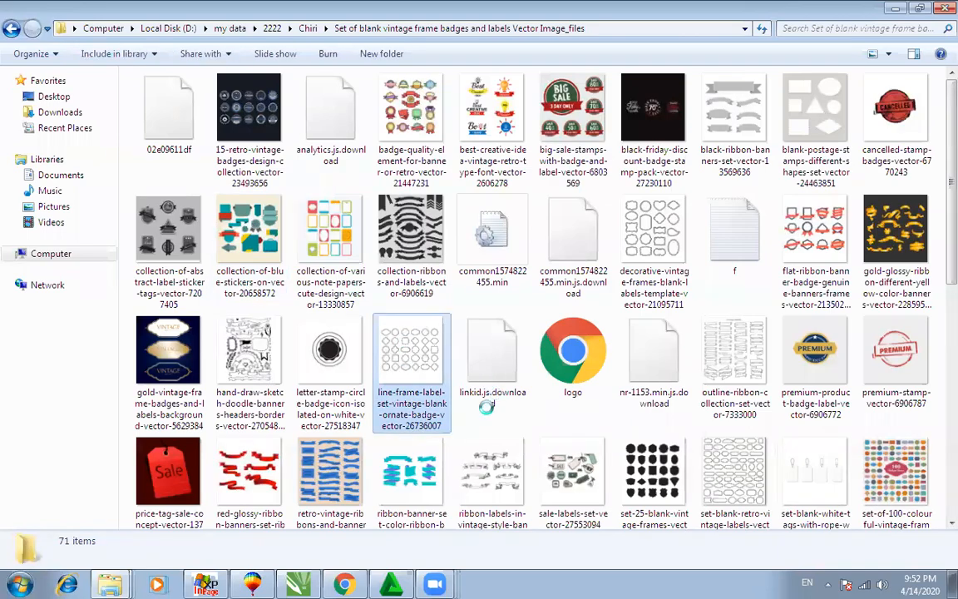
Step: Place the line-frame label image in CorelDRAW, zoom to it, then delete it
drag(293, 582, 499, 328)
scroll(499, 327, down, 1)
key(shift+F2)
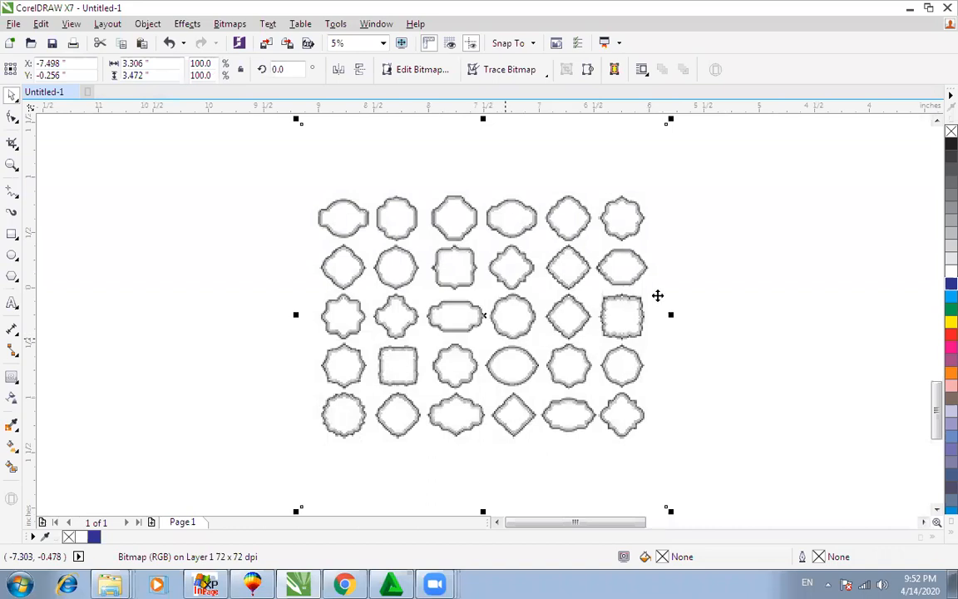
key(Delete)
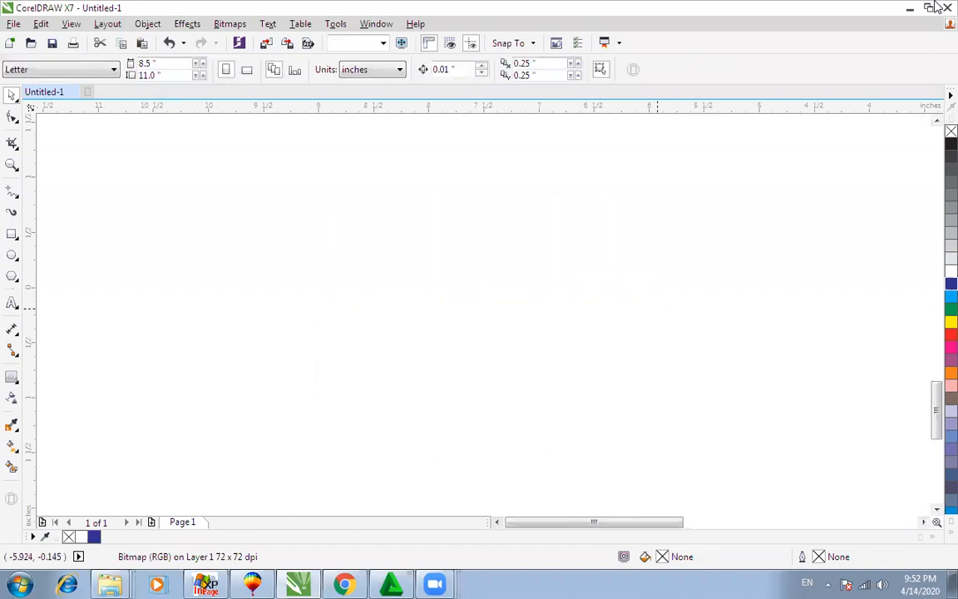
Step: Drag the black blank vintage frame badges image onto the CorelDRAW page
click(909, 8)
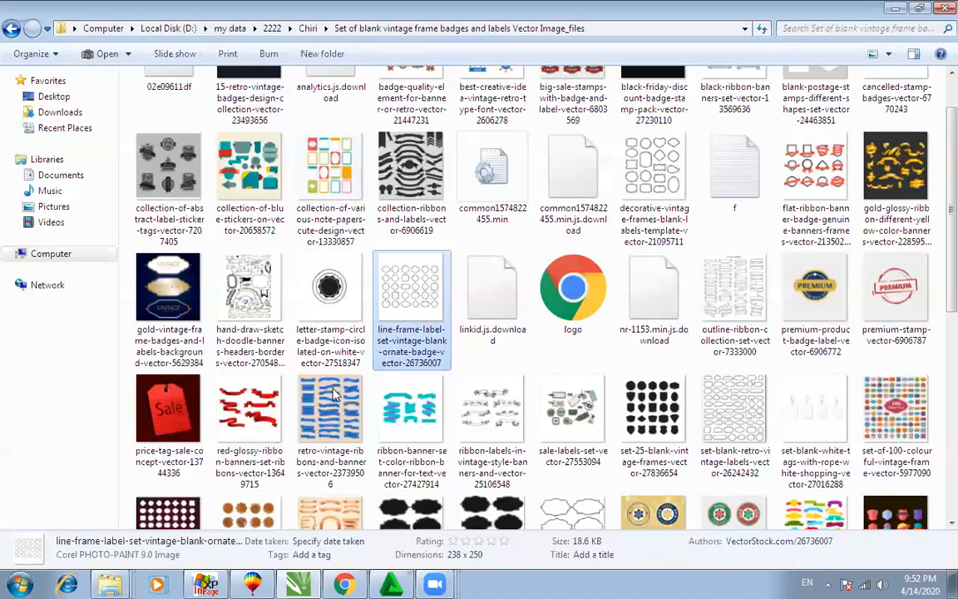
click(309, 411)
scroll(321, 416, down, 2)
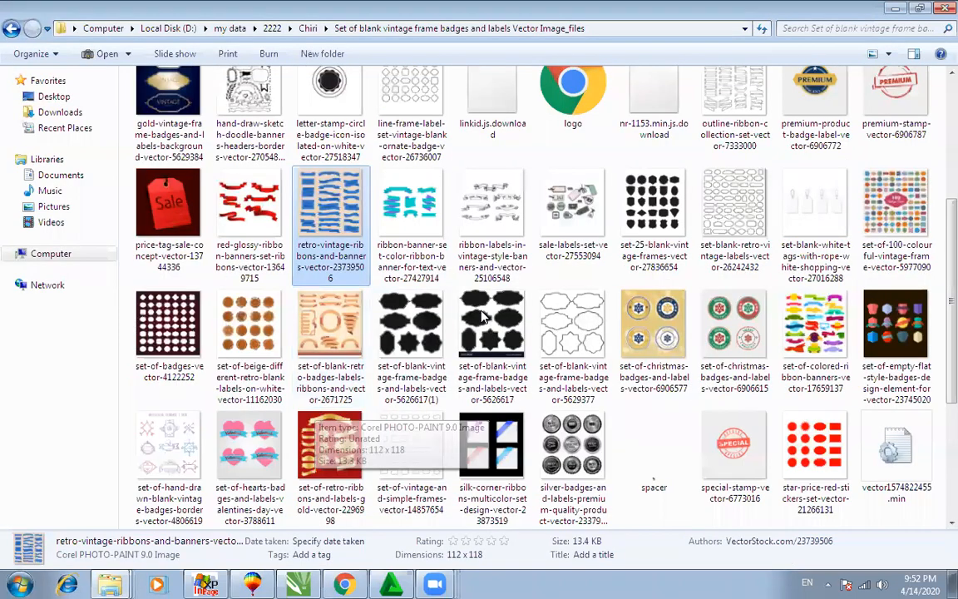
drag(491, 328, 526, 318)
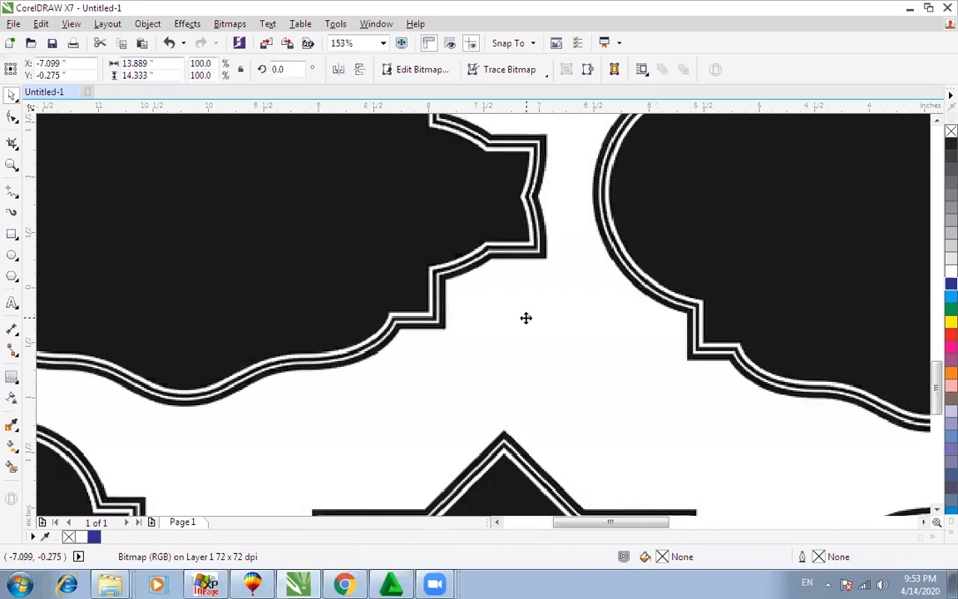
scroll(526, 318, down, 2)
key(F4)
click(727, 248)
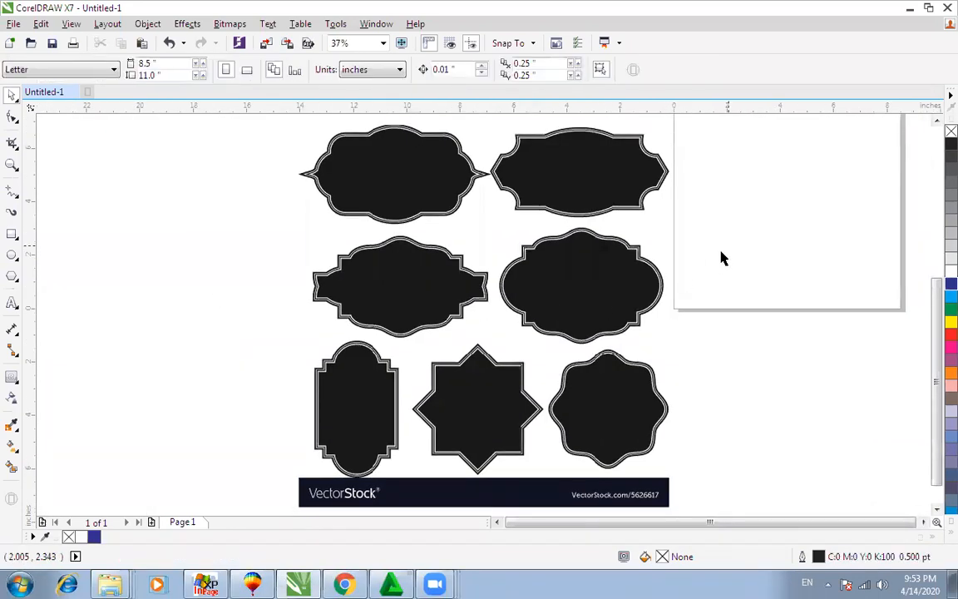
key(z)
drag(287, 316, 746, 456)
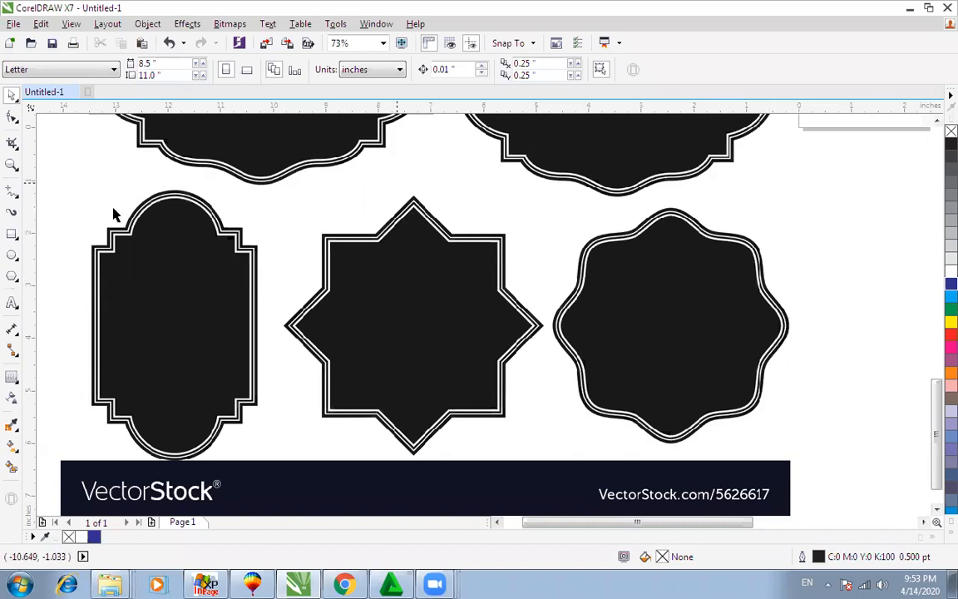
click(18, 241)
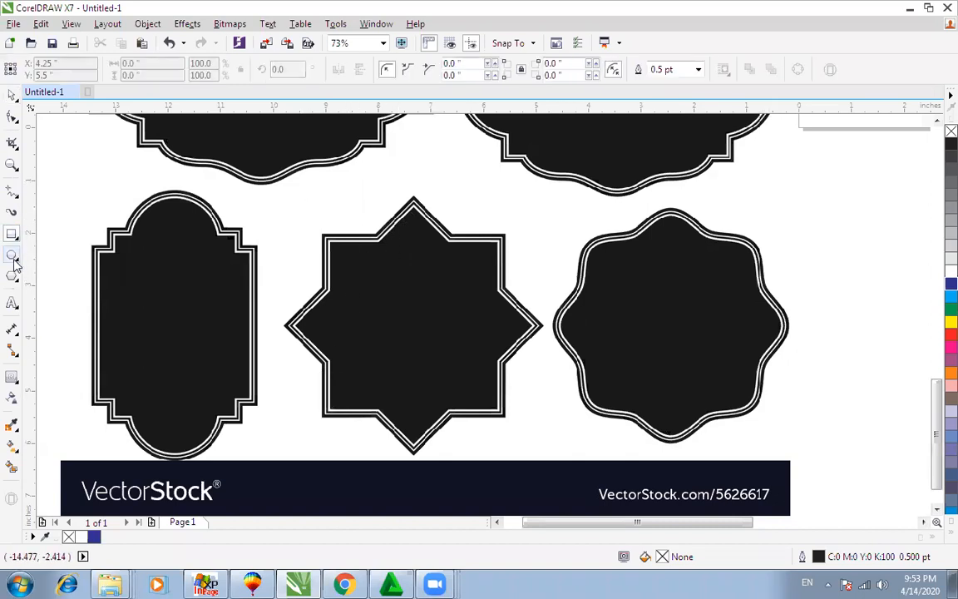
click(15, 258)
click(15, 275)
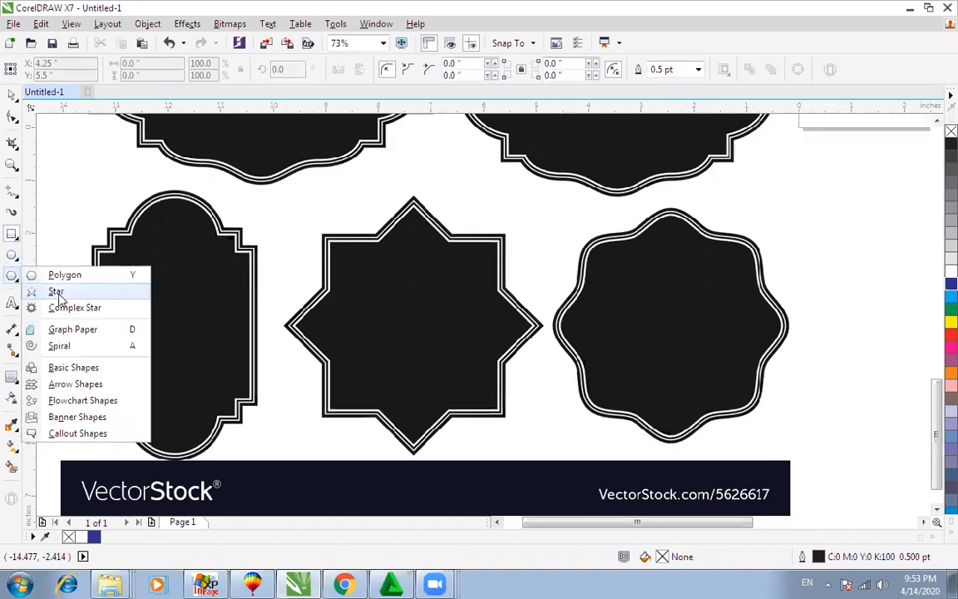
click(56, 292)
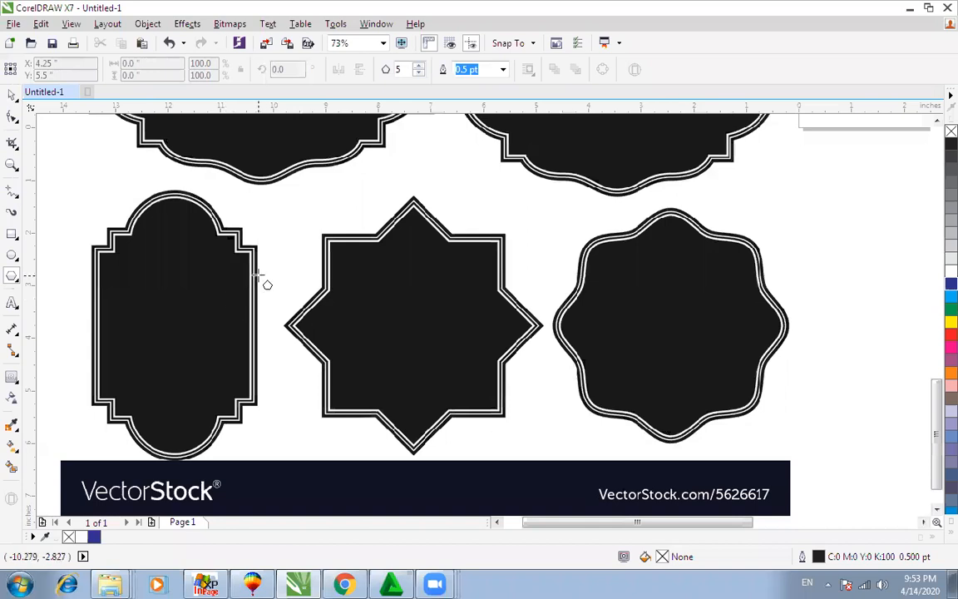
key(space)
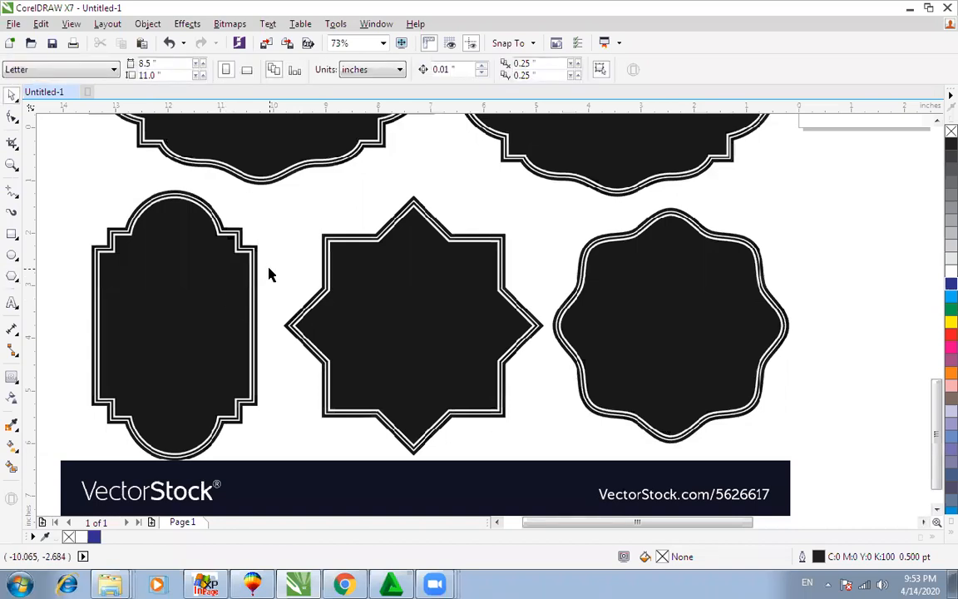
click(361, 299)
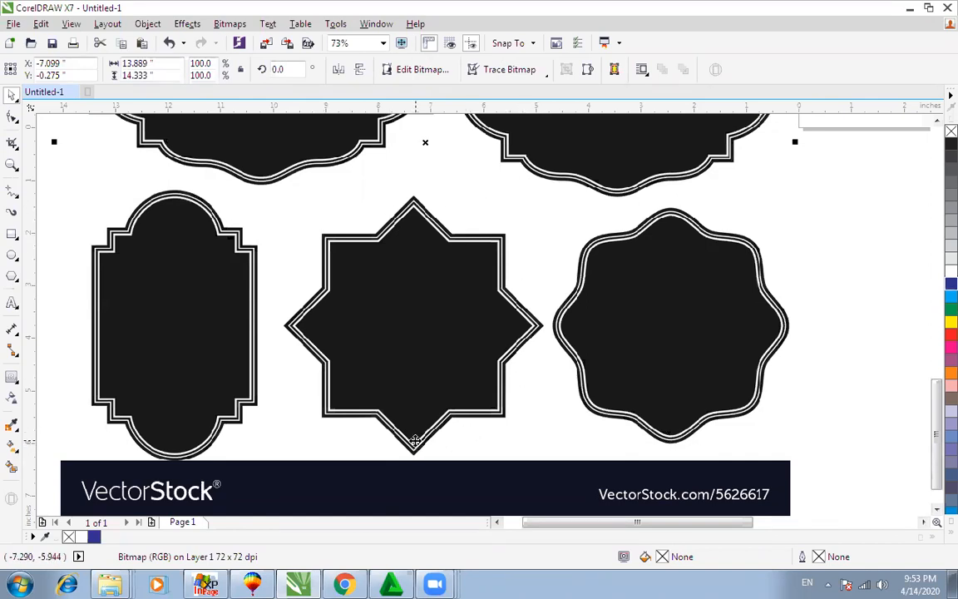
Step: Draw a square with the Rectangle tool and move it to the empty area at right
click(12, 235)
drag(323, 236, 505, 417)
scroll(505, 416, down, 2)
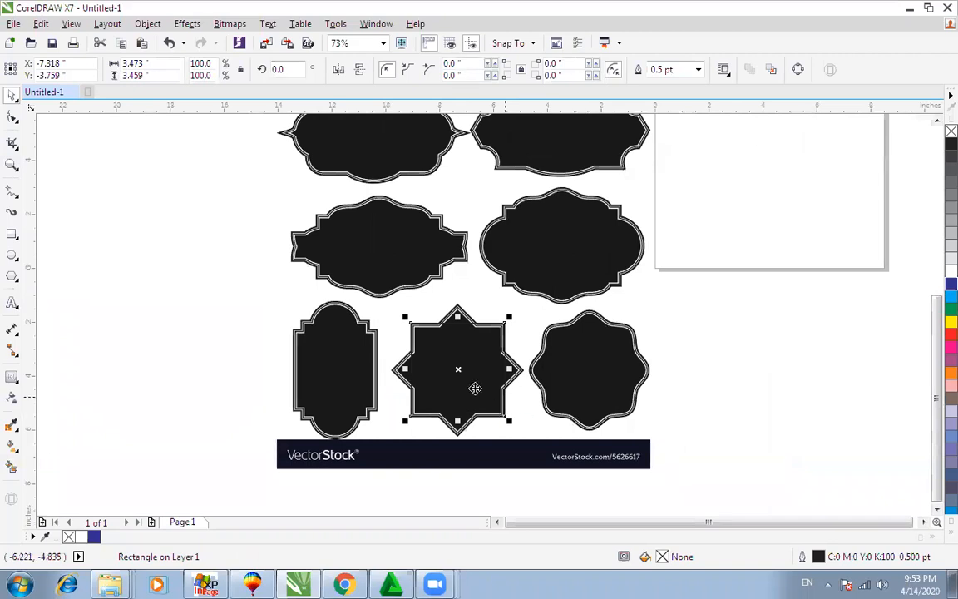
drag(473, 370, 793, 392)
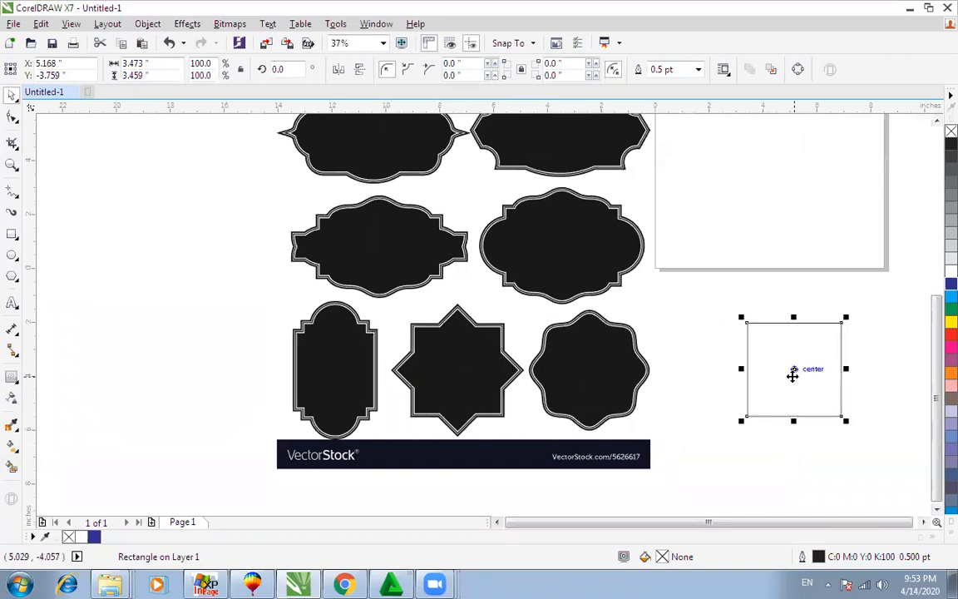
Step: Rotate a copy of the square about 40 degrees and select both squares
click(793, 370)
drag(845, 421, 852, 375)
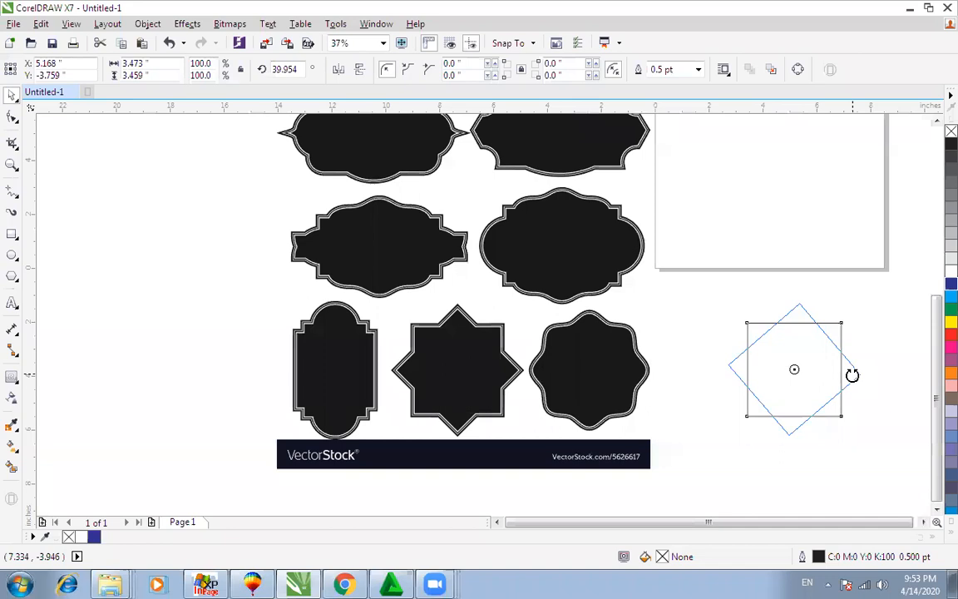
drag(852, 375, 854, 374)
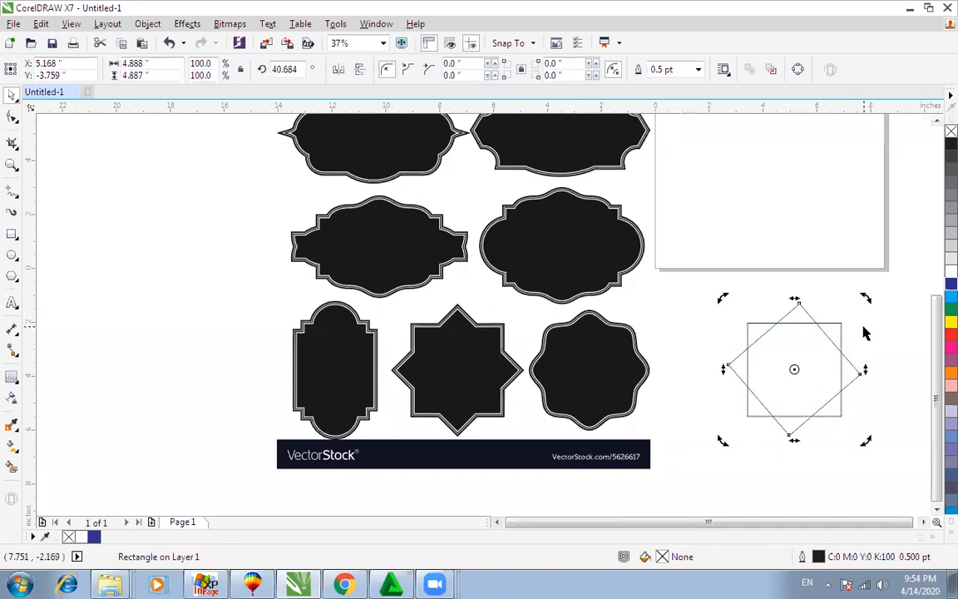
shift+click(831, 323)
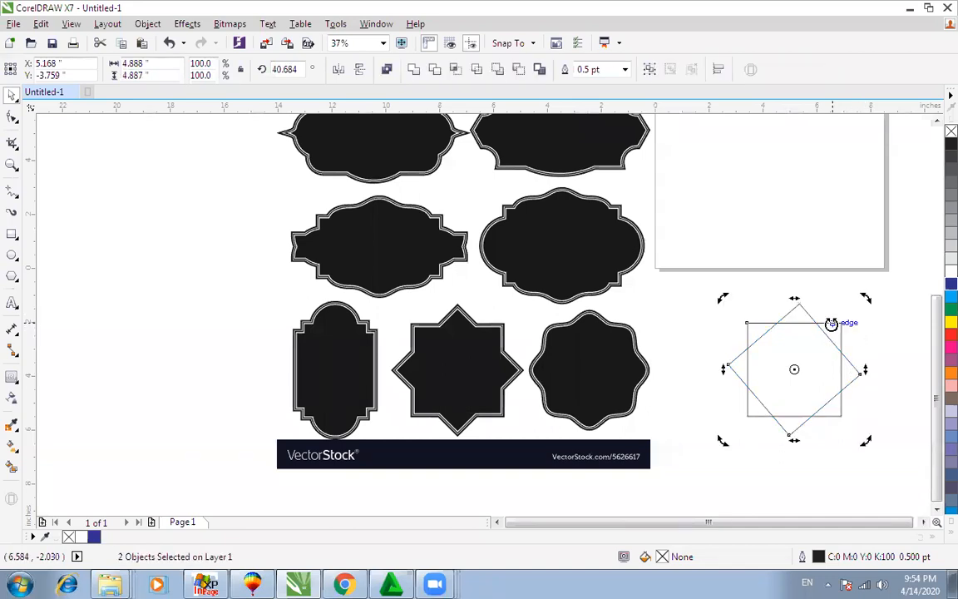
click(867, 263)
drag(887, 272, 720, 447)
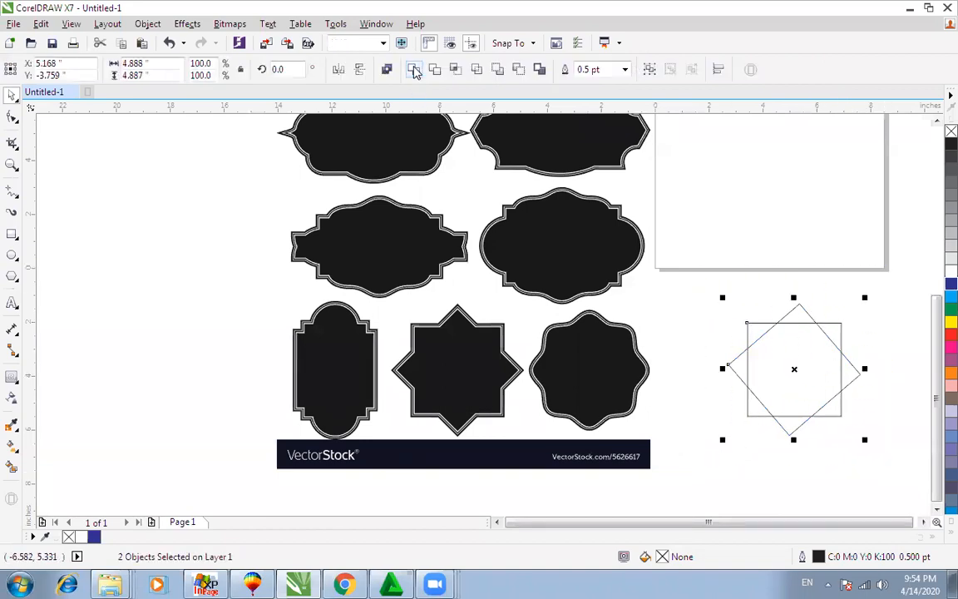
Step: Try welding the two squares, undo it, and select the rotated copy
click(414, 69)
drag(796, 372, 758, 366)
key(ctrl+z)
key(ctrl+z)
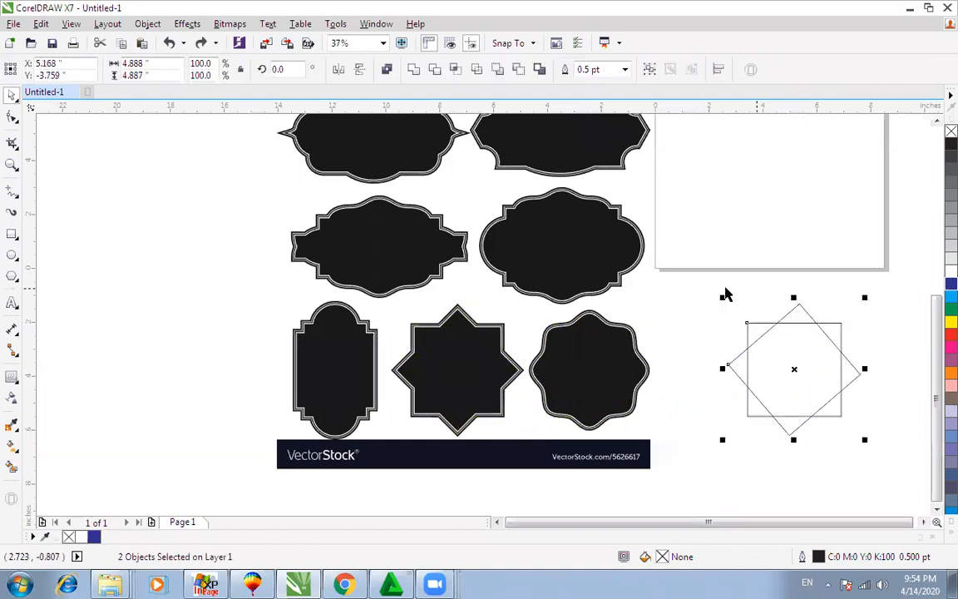
click(791, 305)
click(793, 312)
Step: Delete the rotated copy, move the remaining square far left, and zoom in
key(Delete)
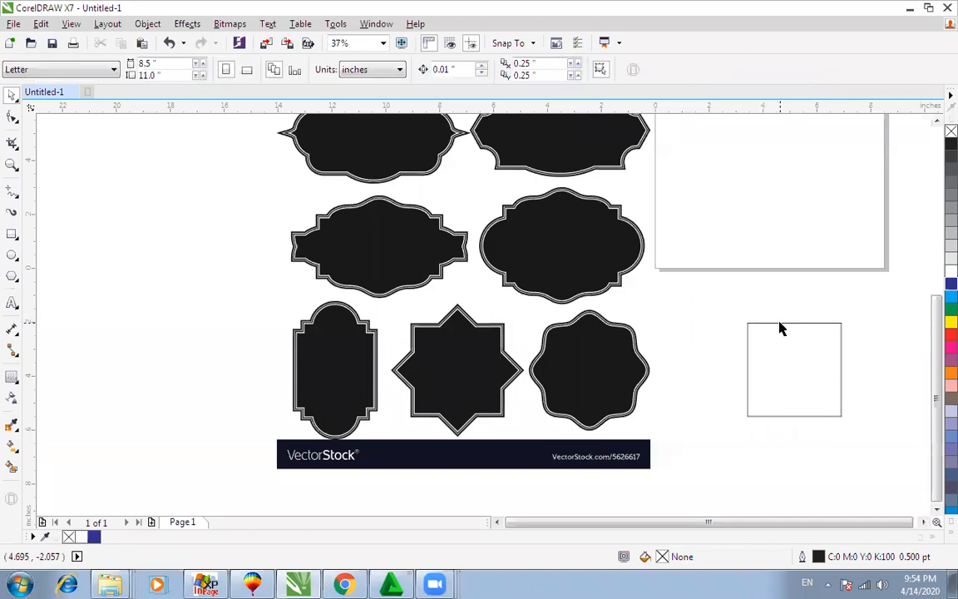
click(779, 323)
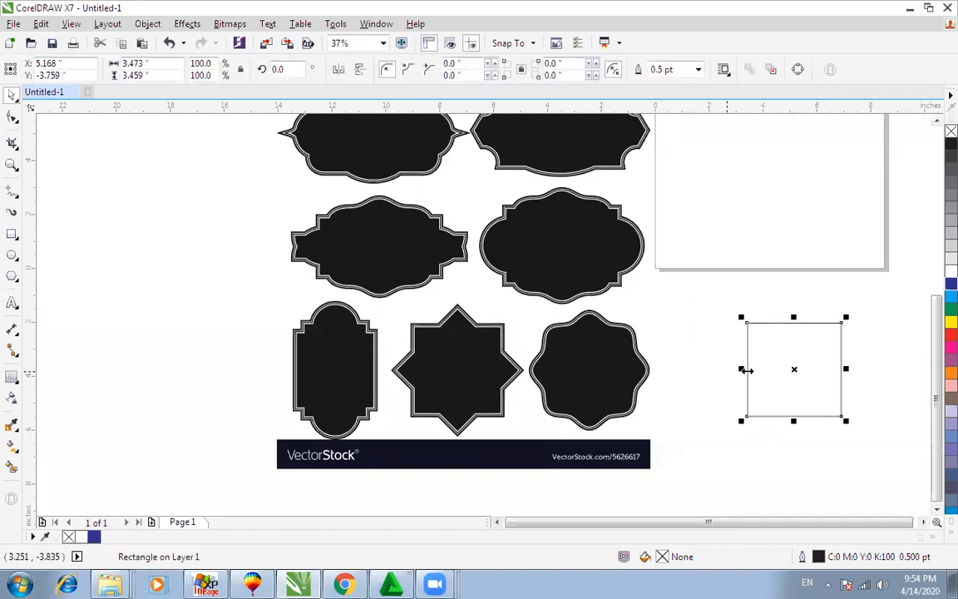
drag(791, 371, 212, 366)
key(z)
drag(147, 267, 670, 450)
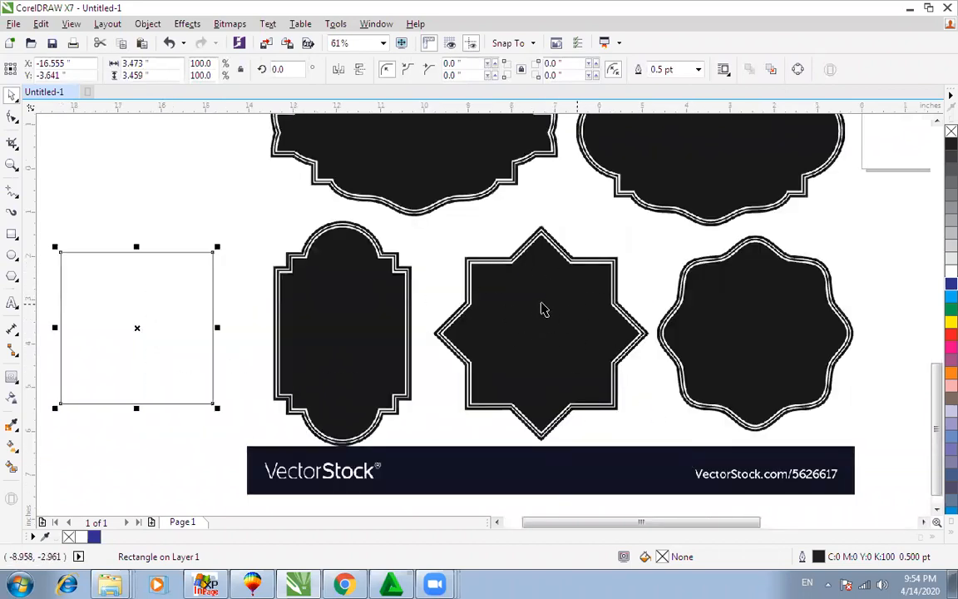
click(539, 312)
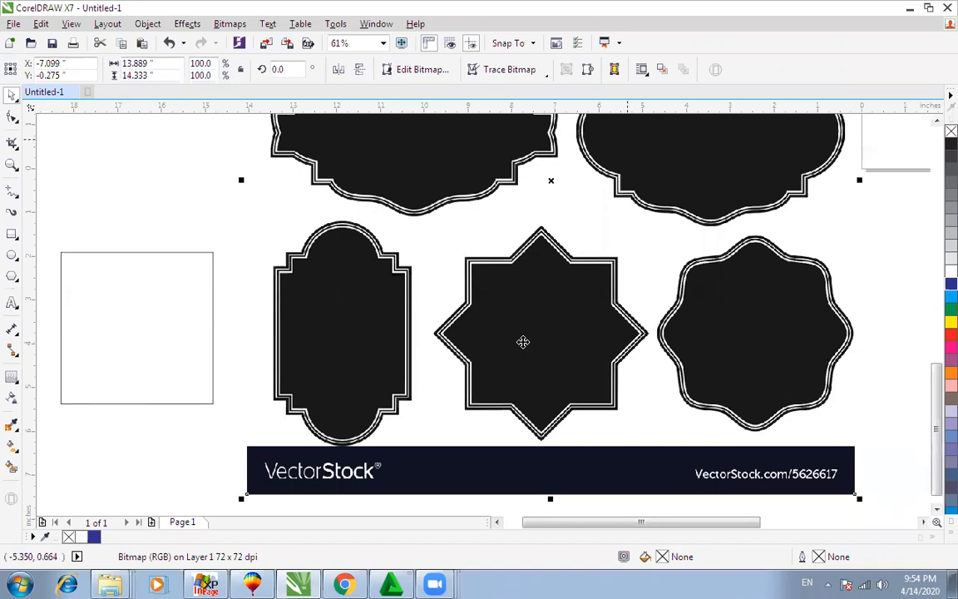
Step: Rotate a copy of the square exactly 45° via the rotation angle field
click(201, 305)
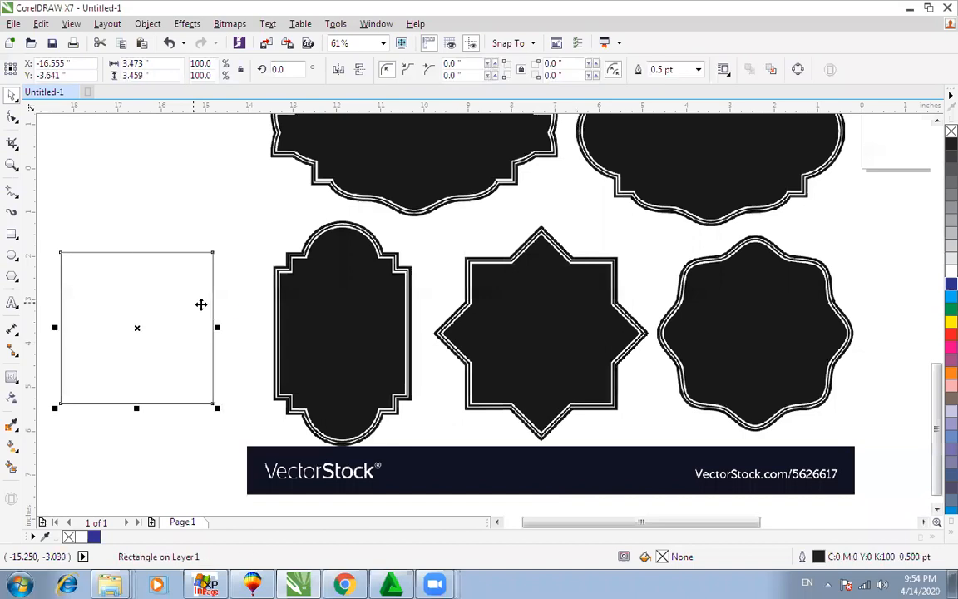
scroll(215, 314, down, 1)
key(F2)
drag(91, 251, 434, 463)
click(317, 250)
drag(396, 325, 427, 259)
key(ctrl+z)
click(380, 176)
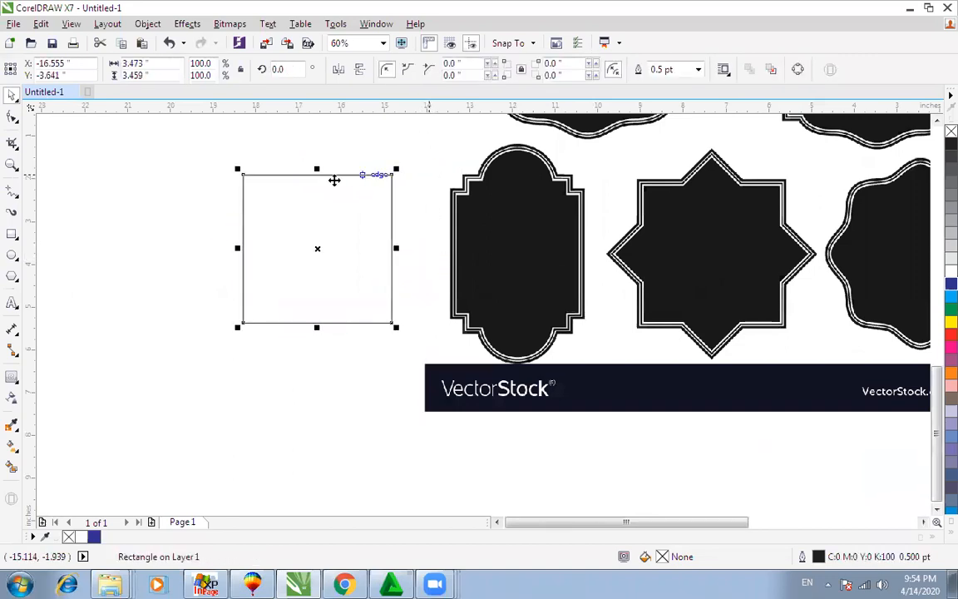
click(279, 69)
text(45)
key(Return)
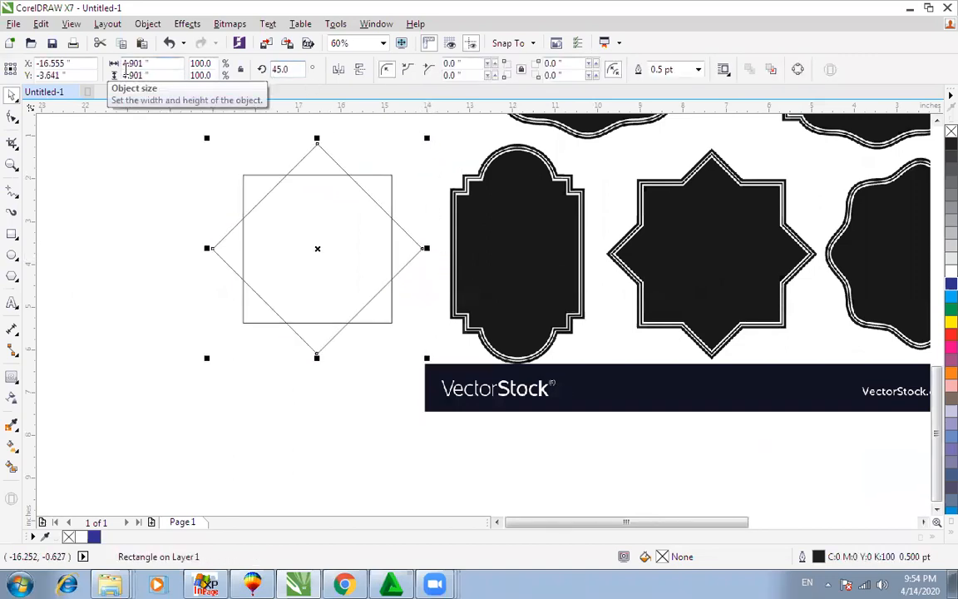
Step: Select both squares and weld them into an eight-pointed star outline
click(198, 285)
scroll(212, 287, down, 2)
drag(151, 166, 336, 342)
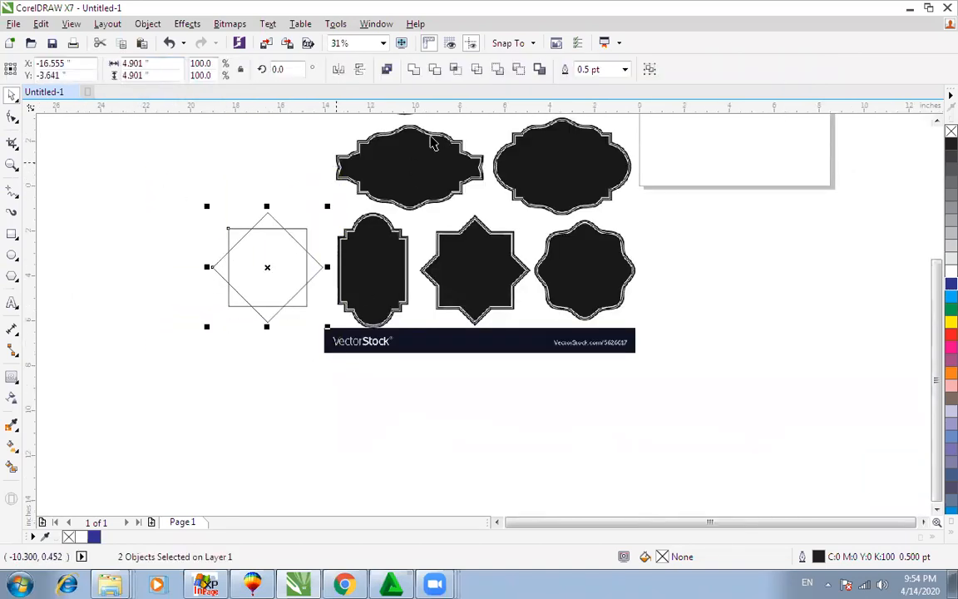
click(414, 70)
Step: Move the star outline over the black star frame and fill it cyan
key(F2)
drag(147, 169, 619, 362)
click(295, 244)
drag(595, 274, 688, 251)
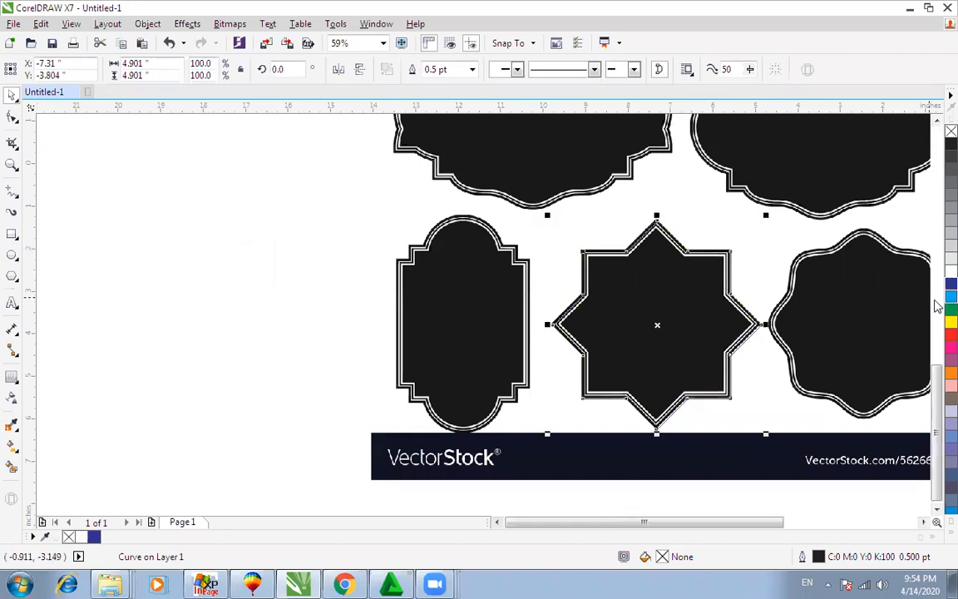
click(951, 296)
Step: Move the cyan star to the empty left area, remove its outline, and pull an inward contour from its tip
drag(675, 297, 208, 297)
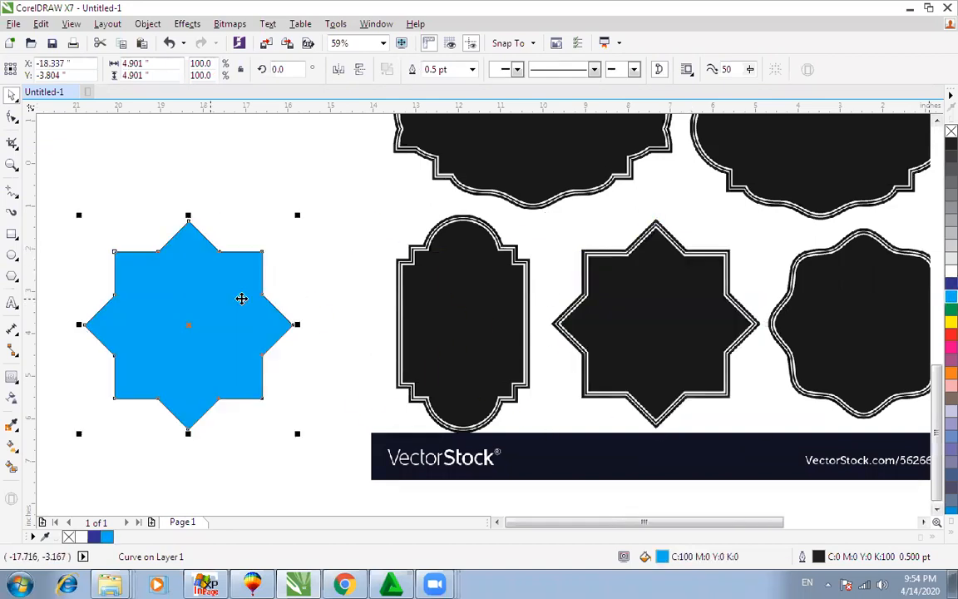
right_click(951, 132)
click(13, 379)
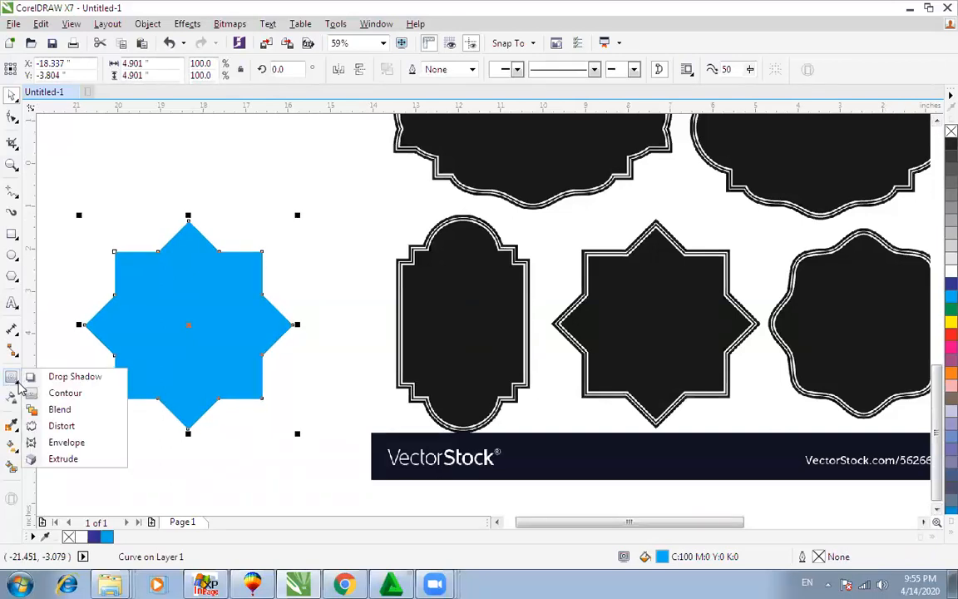
click(65, 392)
drag(188, 222, 188, 241)
Step: Raise the star's contour to 11 steps
click(427, 67)
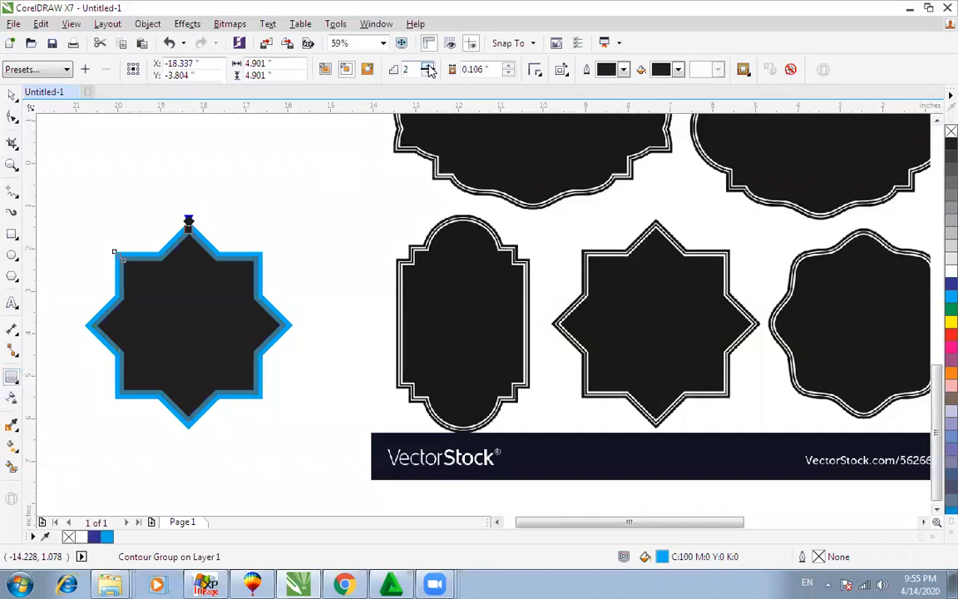
click(427, 67)
click(428, 67)
click(428, 67)
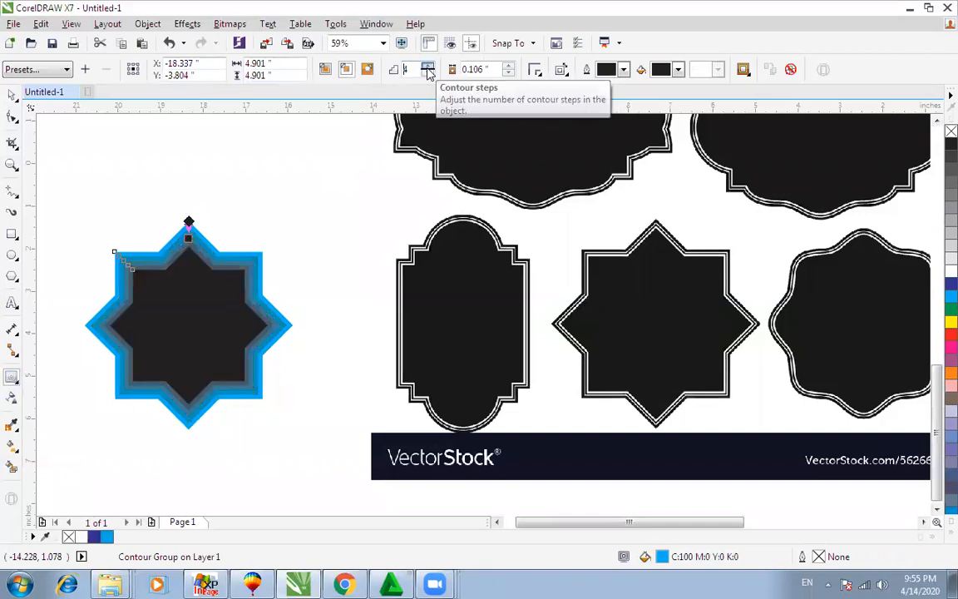
click(427, 67)
click(427, 66)
click(428, 66)
click(427, 67)
click(428, 66)
click(427, 67)
key(space)
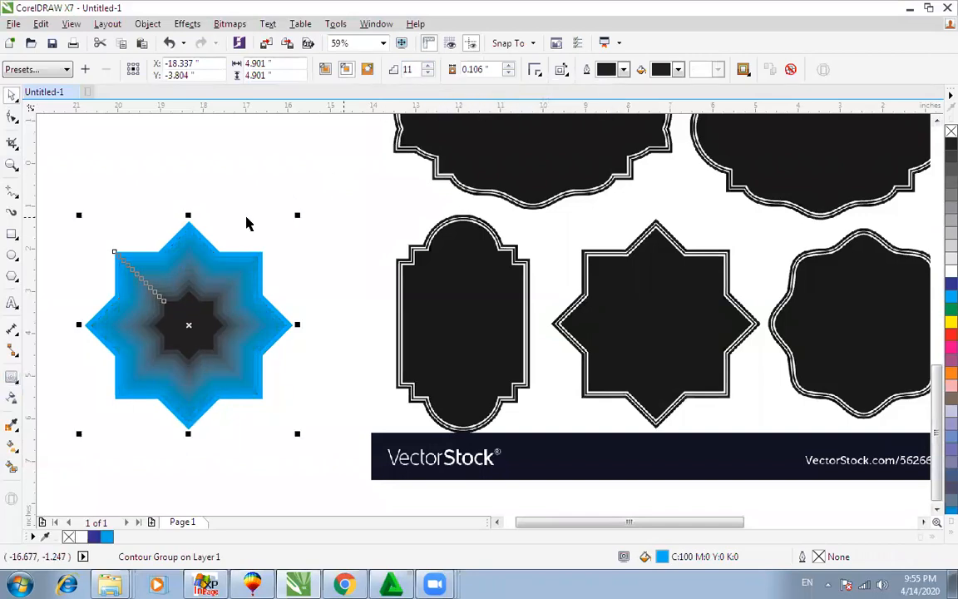
Step: Zoom in to inspect the contoured star, then delete it, leaving the VectorStock frames
click(154, 216)
key(F2)
drag(55, 224, 335, 408)
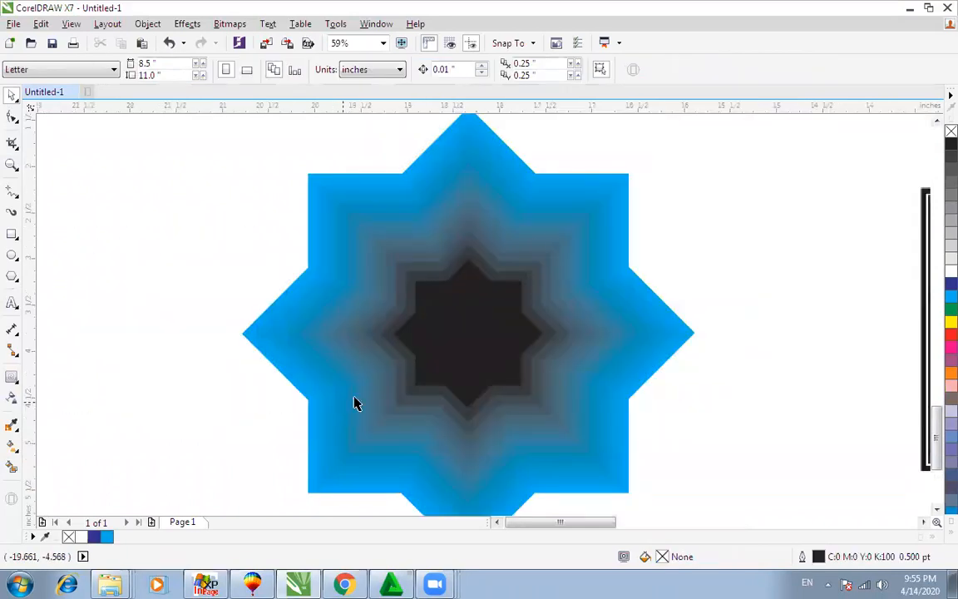
scroll(476, 344, down, 1)
key(F3)
click(296, 407)
key(F2)
drag(122, 319, 438, 476)
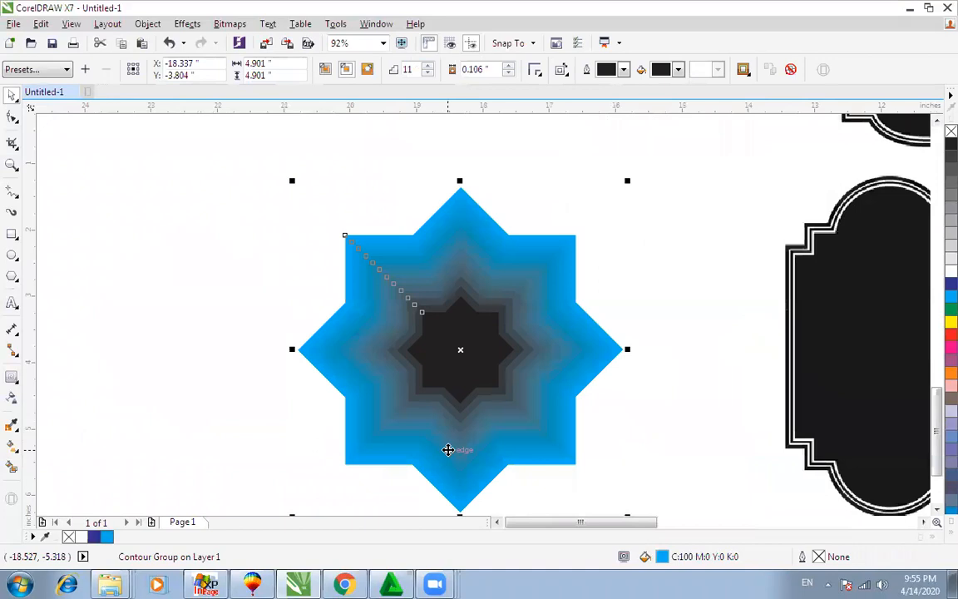
key(F3)
key(Delete)
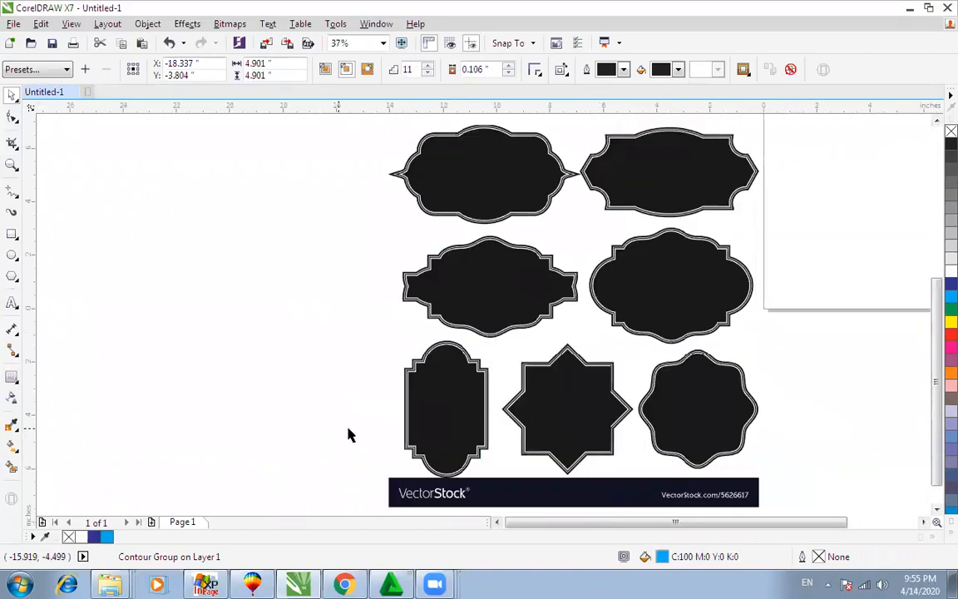
key(F2)
drag(368, 299, 574, 505)
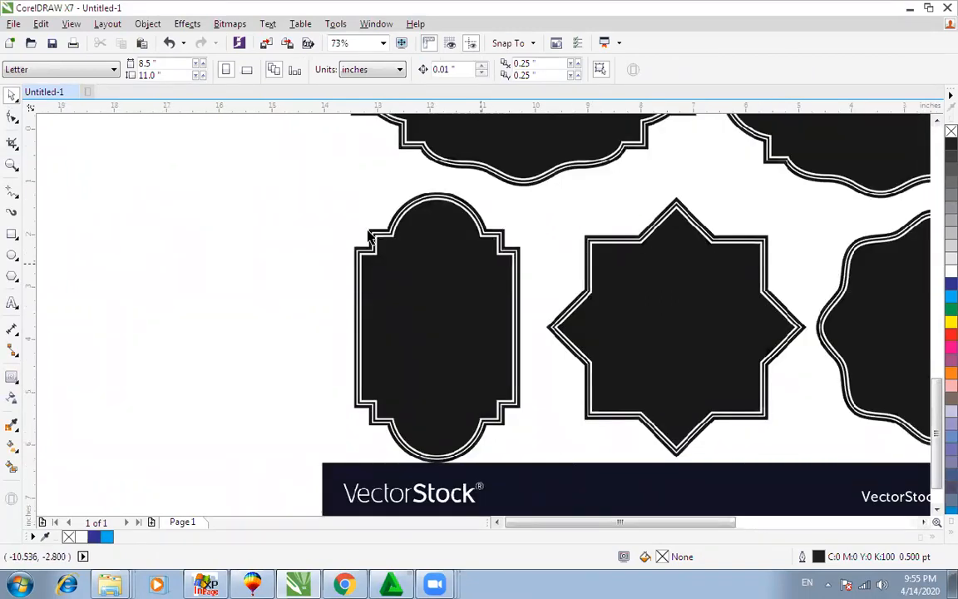
Step: Draw a rectangle over the left arch frame, narrow it to 80% width, and stretch it to the arch top
click(12, 234)
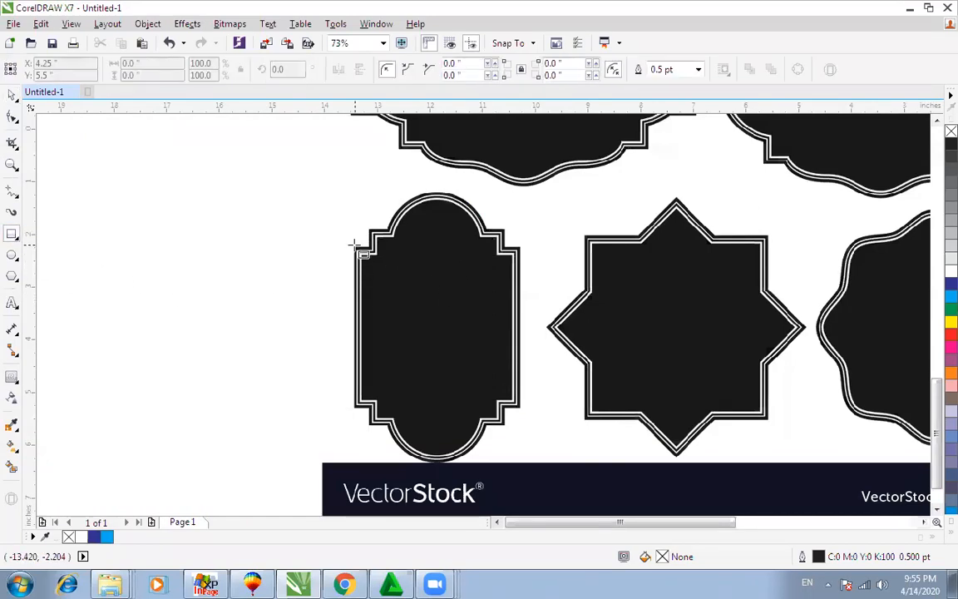
drag(355, 248, 521, 408)
key(space)
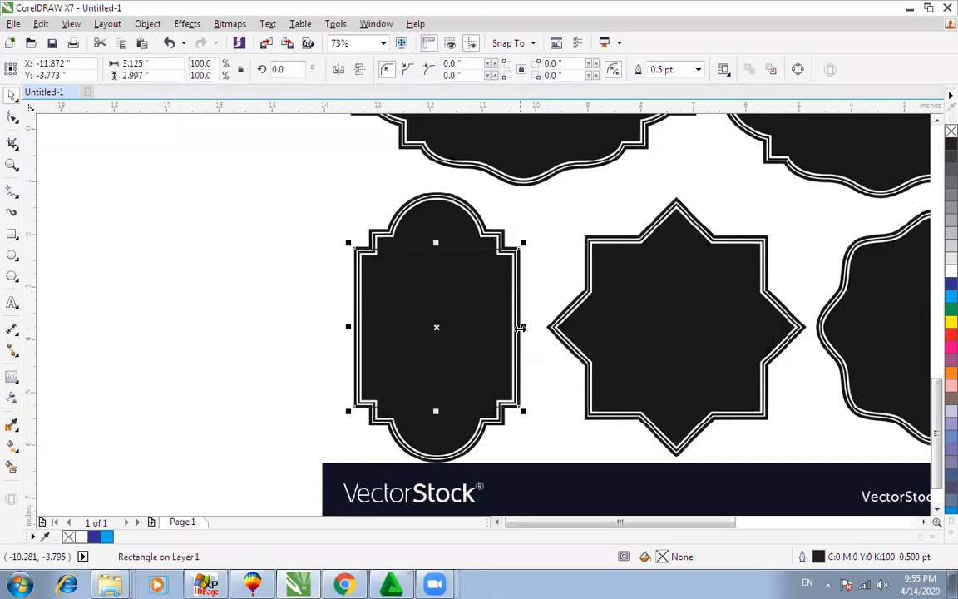
drag(519, 329, 506, 331)
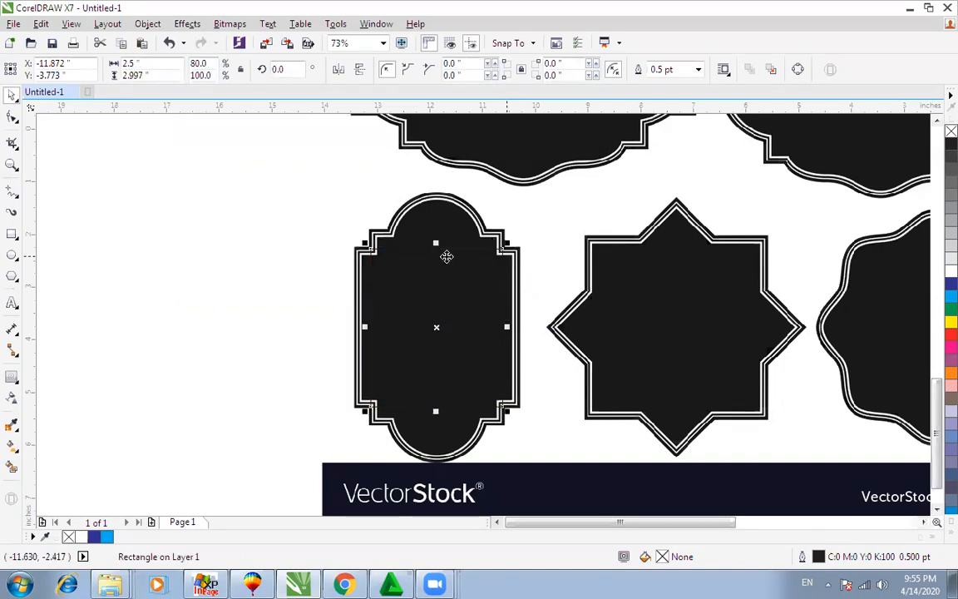
drag(437, 247, 437, 225)
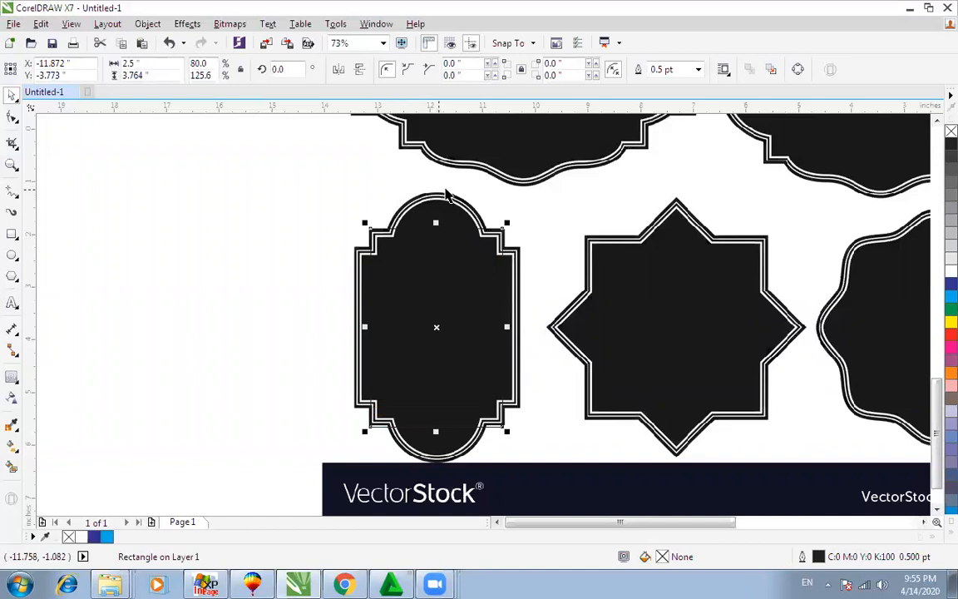
drag(436, 221, 438, 189)
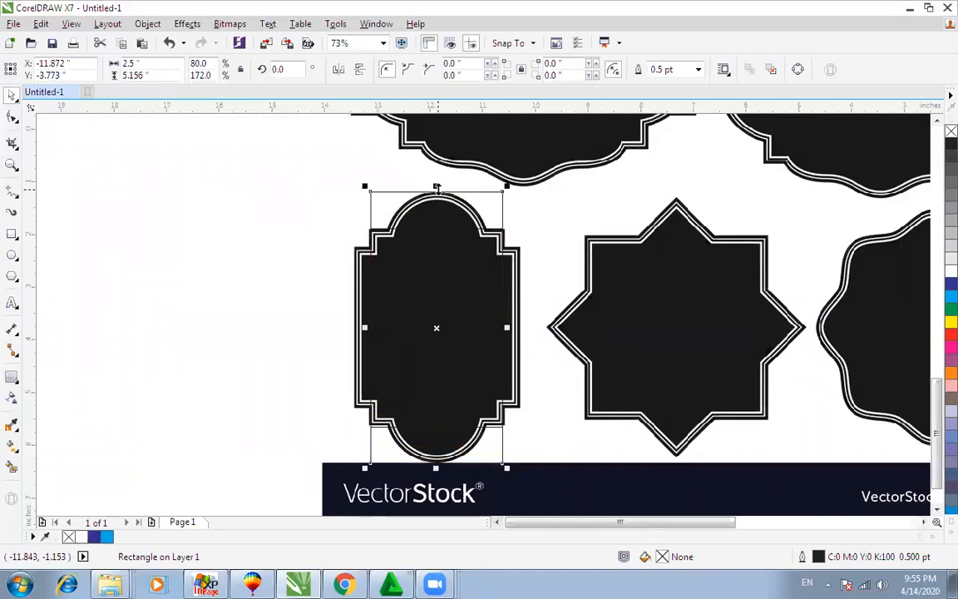
Step: Fully round the tall rectangle's corners, narrow it to fit the arch, and move the outlines left
key(F10)
drag(502, 193, 407, 189)
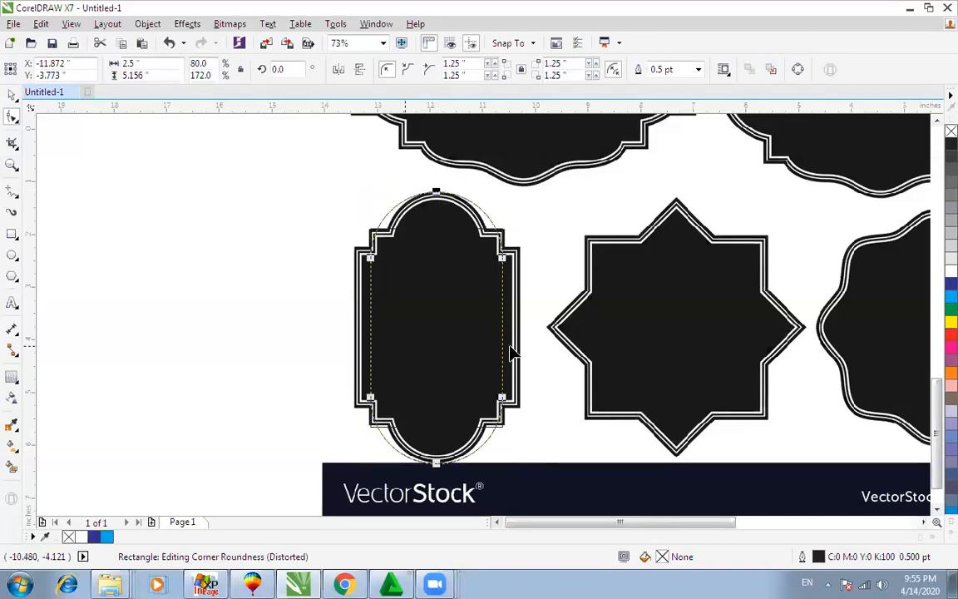
key(space)
mouse_move(506, 327)
mouse_down()
mouse_move(486, 322)
mouse_move(502, 320)
mouse_up()
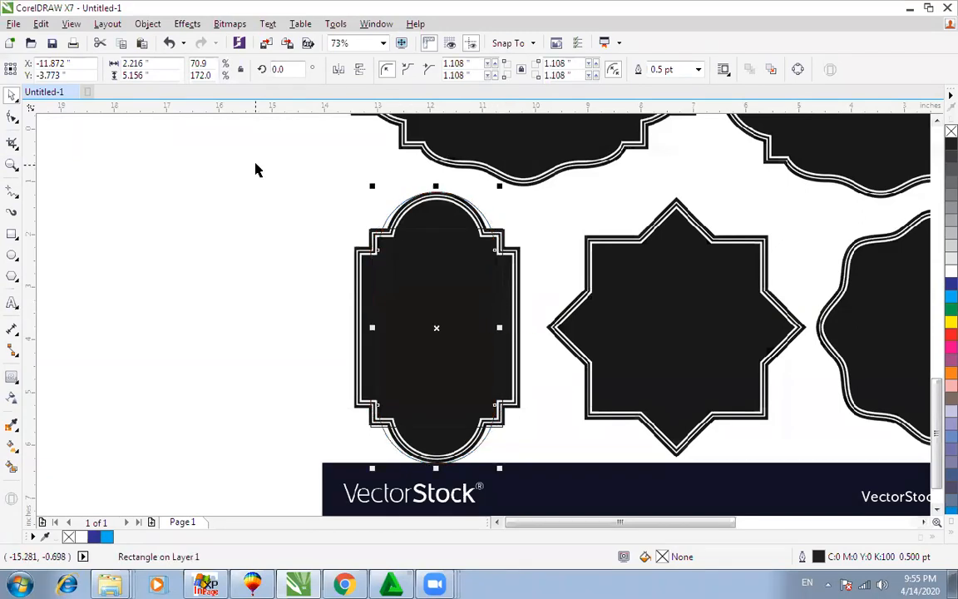
click(254, 177)
scroll(254, 177, down, 2)
click(362, 278)
drag(362, 278, 161, 252)
Step: Undo the earlier move, then shift both outline shapes left off the black frame and magnify them
click(321, 250)
key(ctrl+z)
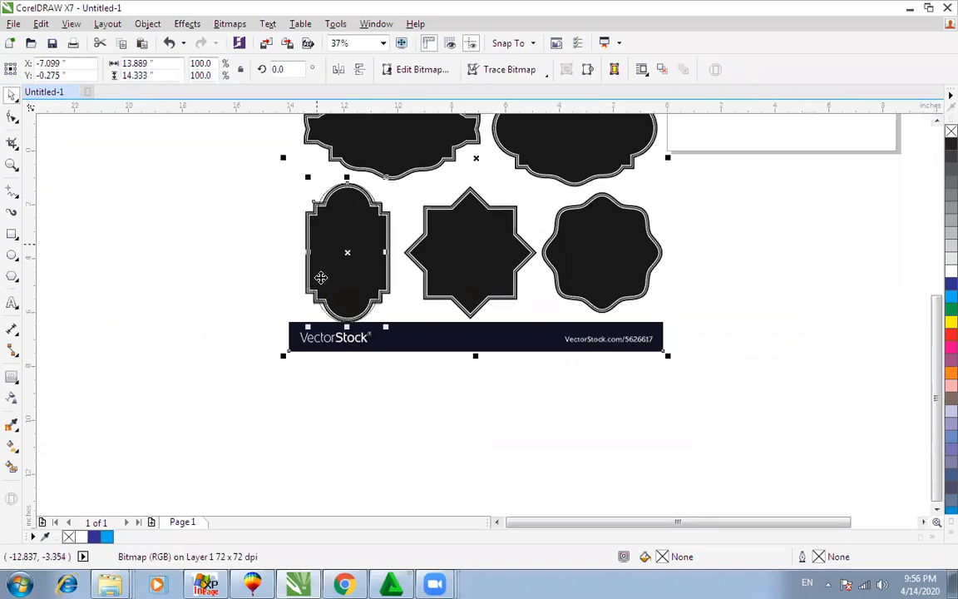
click(213, 230)
click(290, 214)
drag(209, 162, 404, 335)
drag(347, 252, 202, 252)
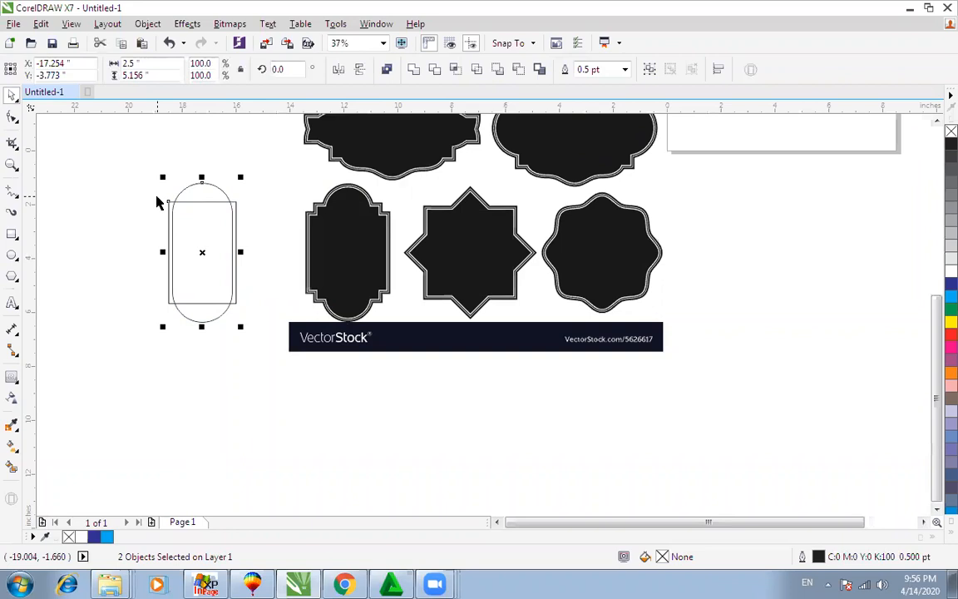
key(F2)
drag(100, 156, 423, 418)
Step: Shorten and widen the rectangle, then weld it with the rounded shape into one arch curve
click(444, 368)
click(441, 256)
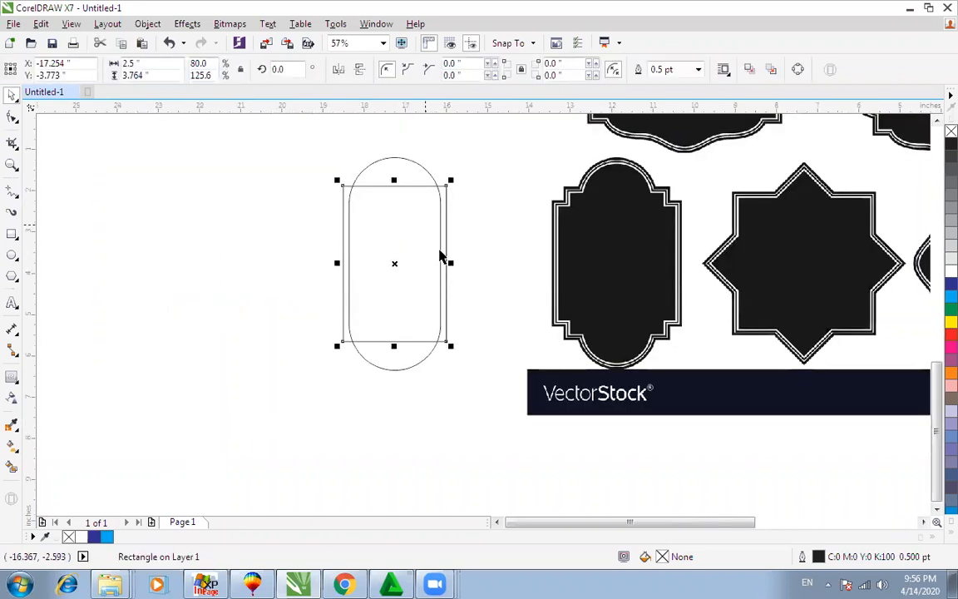
drag(394, 179, 394, 200)
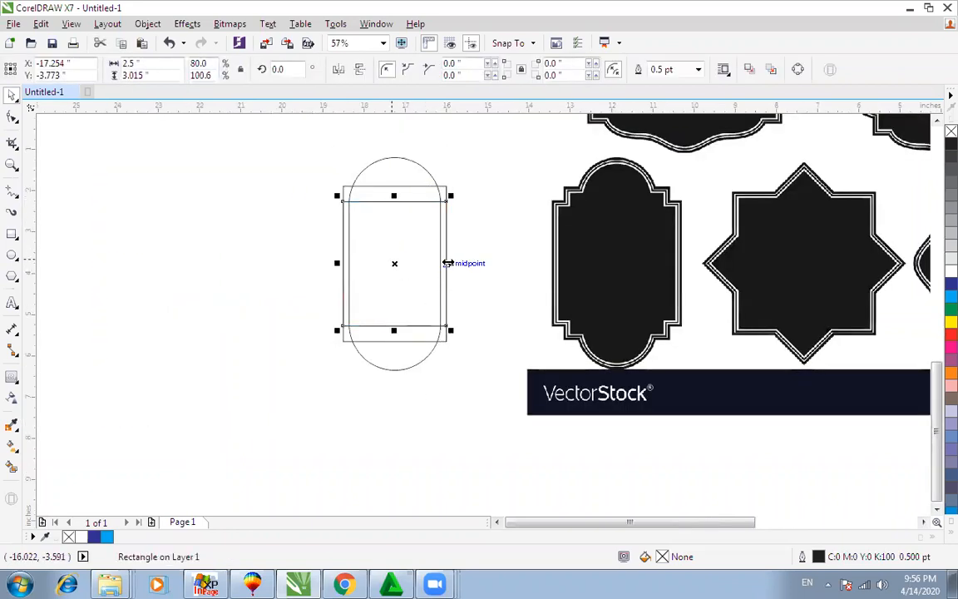
drag(454, 263, 460, 265)
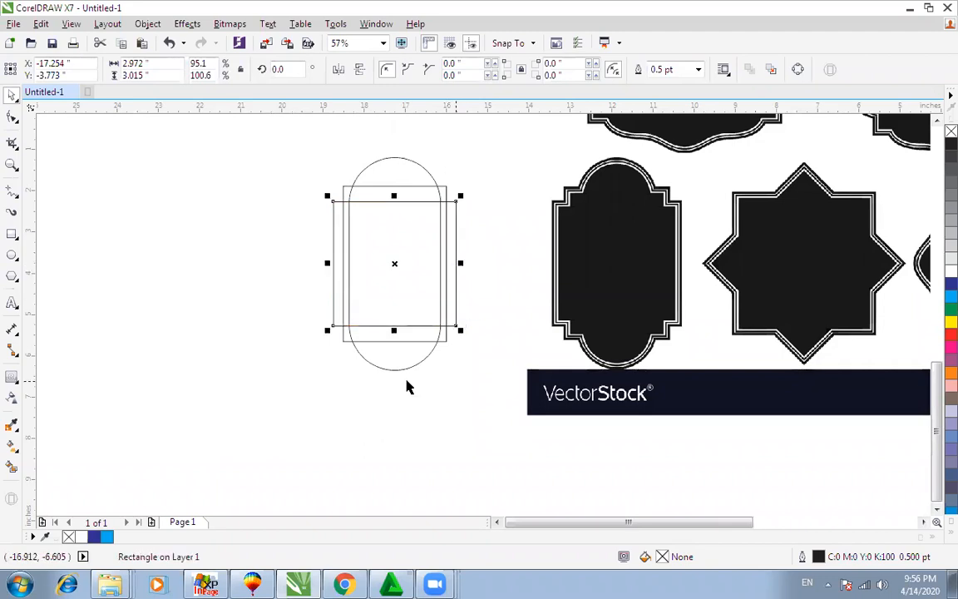
click(291, 416)
drag(291, 416, 503, 144)
click(413, 70)
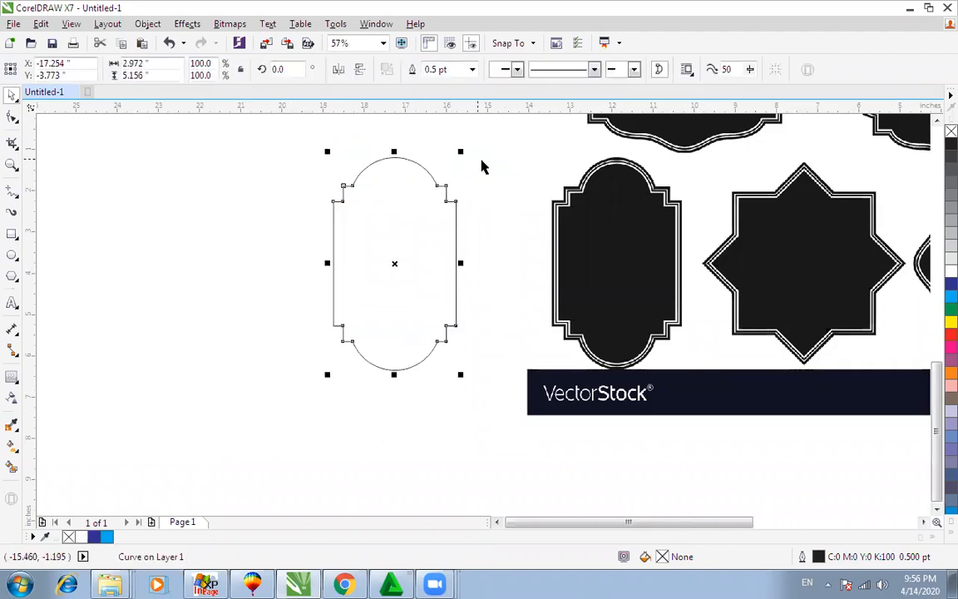
Step: Move the arch curve slightly right and add inner contour lines inside it
click(482, 165)
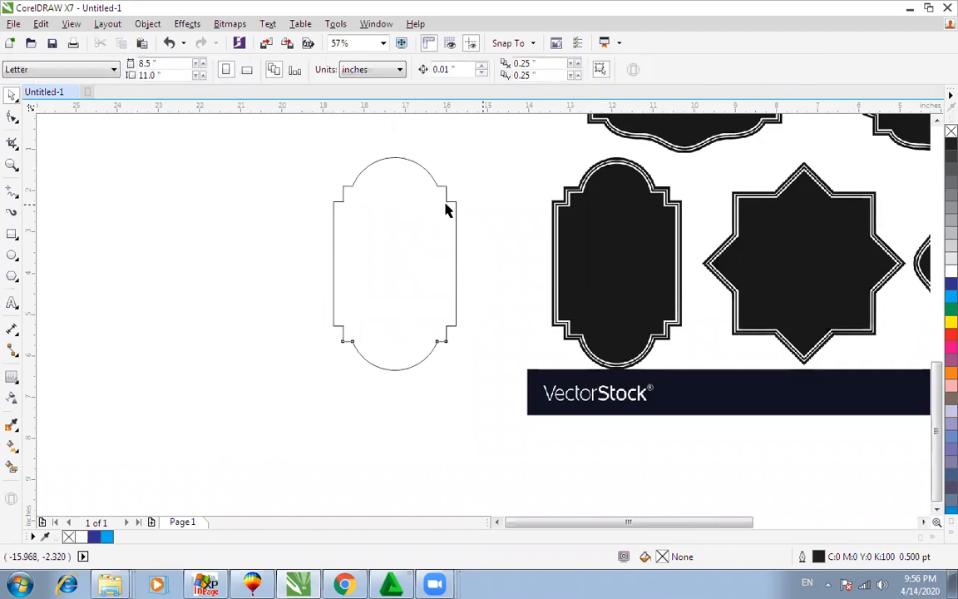
drag(447, 206, 519, 205)
scroll(505, 233, down, 2)
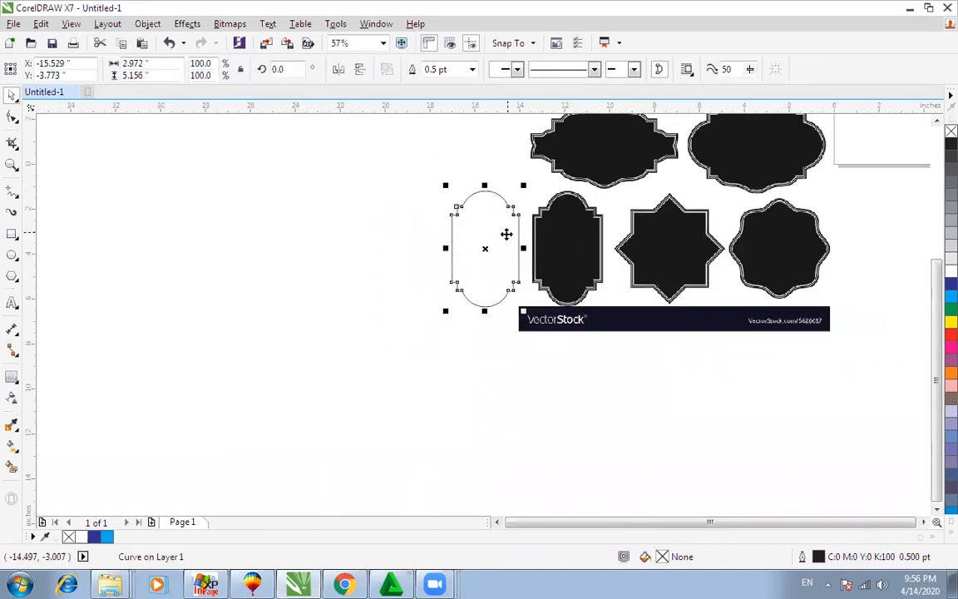
scroll(630, 223, up, 2)
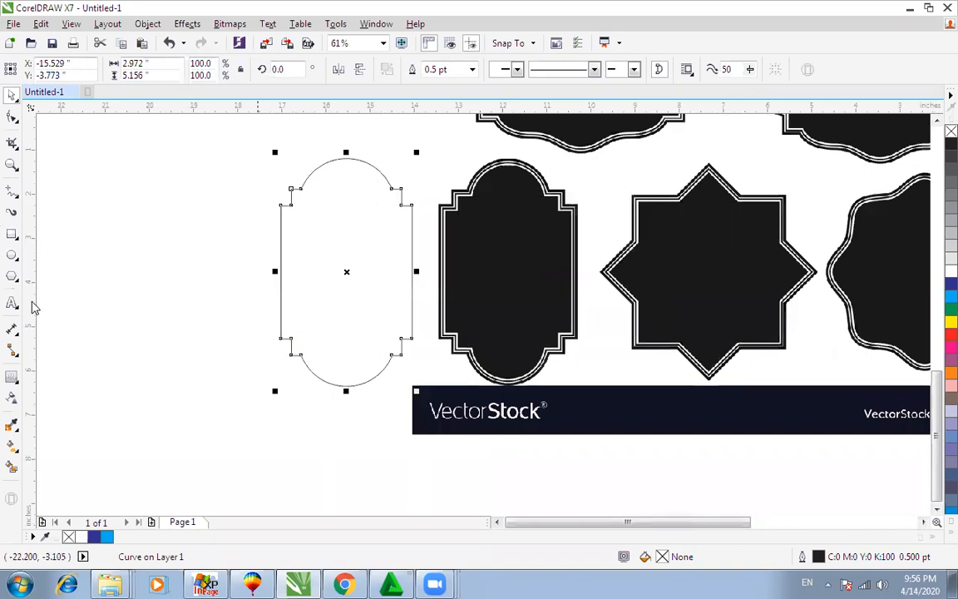
click(12, 376)
drag(346, 163, 452, 226)
Step: Zoom in on the contoured arch frame, then select and delete it
key(space)
click(396, 145)
key(F2)
scroll(452, 233, down, 4)
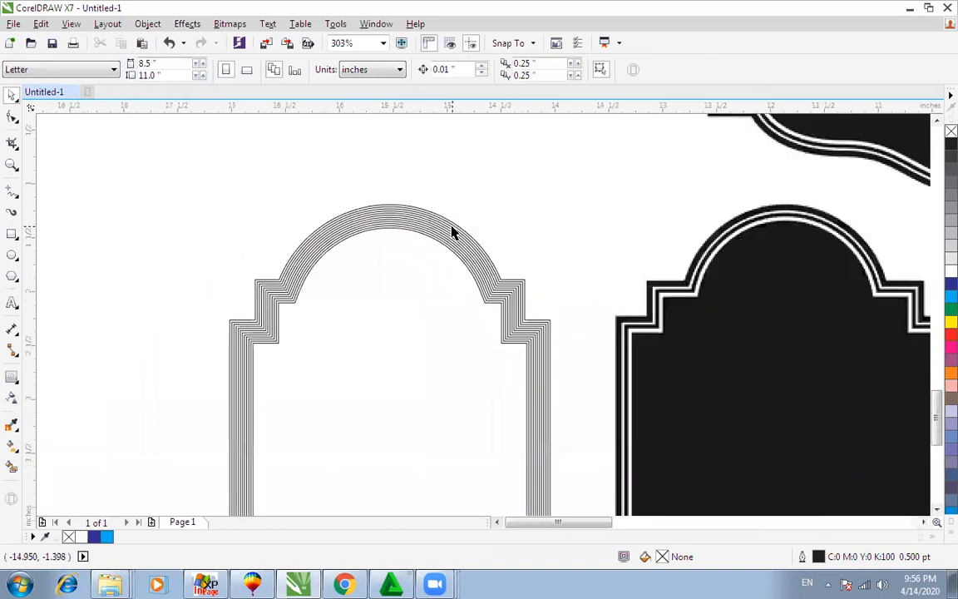
key(F2)
drag(286, 222, 564, 360)
scroll(563, 358, down, 5)
key(F2)
drag(184, 312, 586, 486)
scroll(582, 482, down, 3)
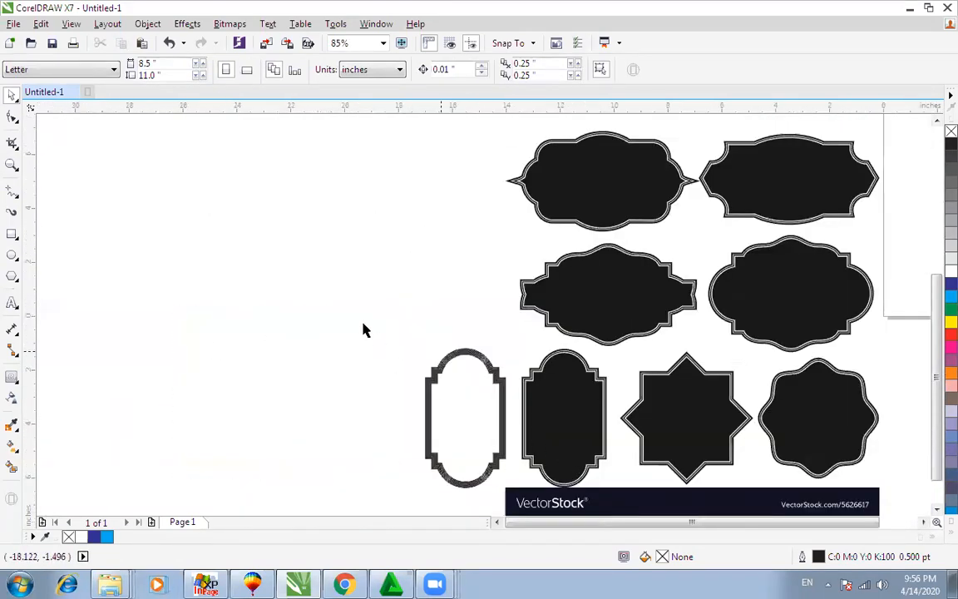
click(465, 359)
key(Delete)
Step: Draw a square beside the wavy label and round its corners
key(F2)
drag(726, 321, 889, 493)
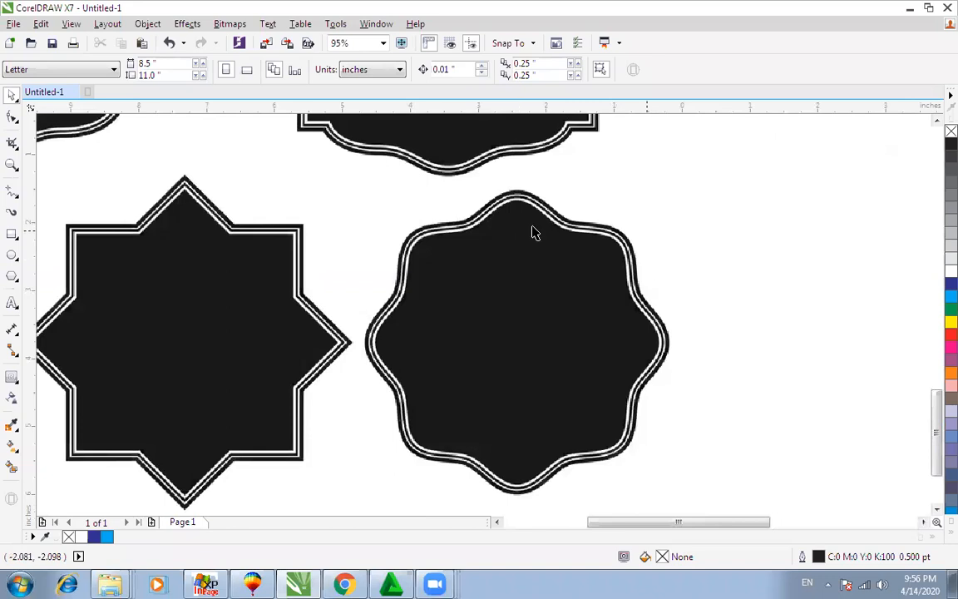
click(12, 233)
drag(672, 205, 899, 433)
key(F10)
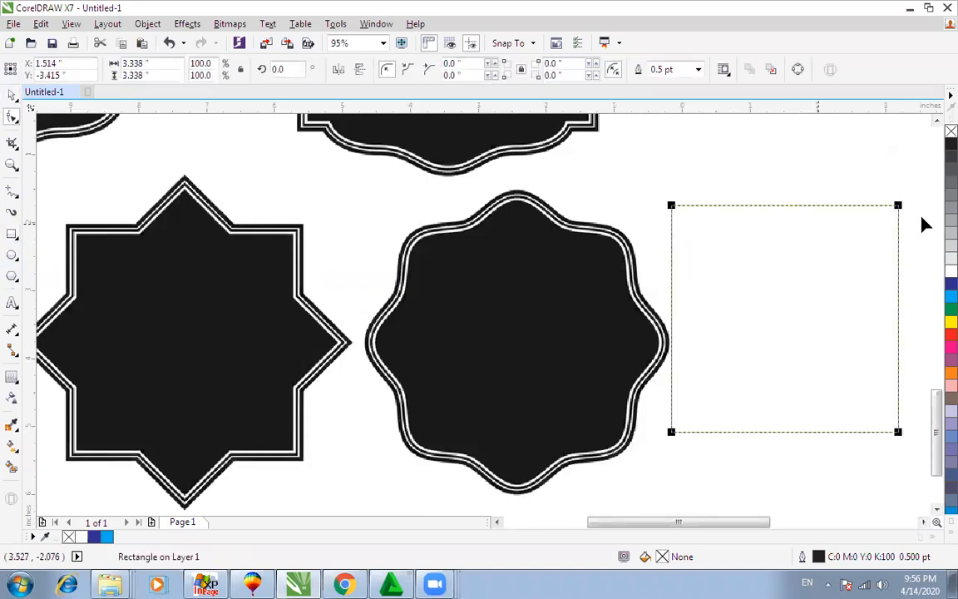
drag(902, 202, 840, 207)
key(space)
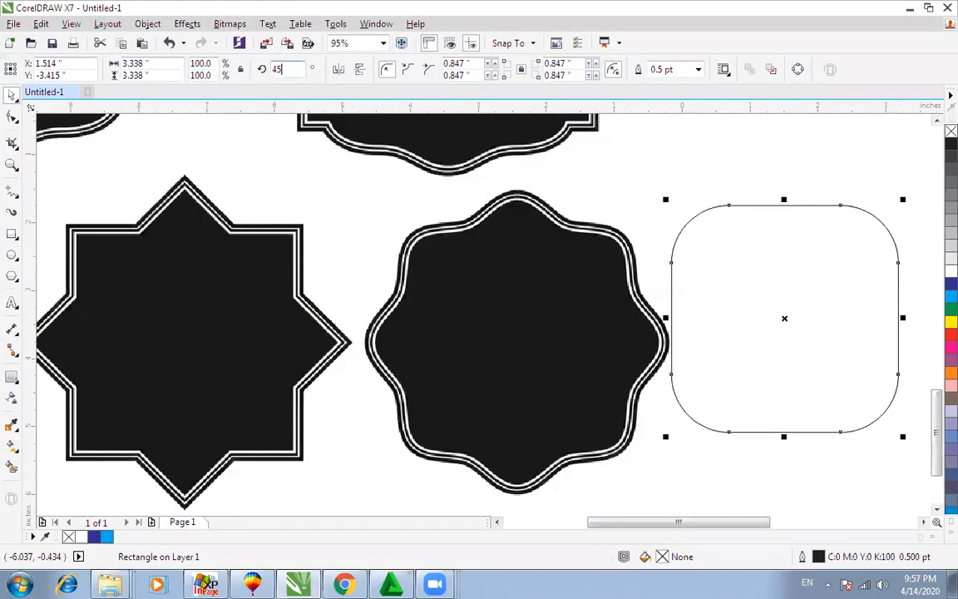
Step: Rotate a copy of the rounded square 45° and weld both into one scalloped curve
key(Return)
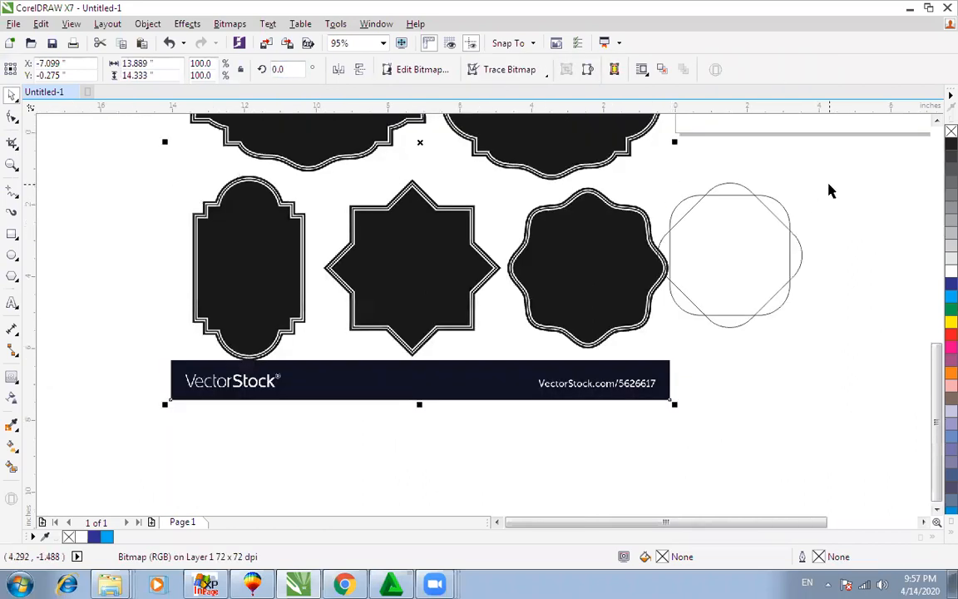
drag(834, 158, 628, 386)
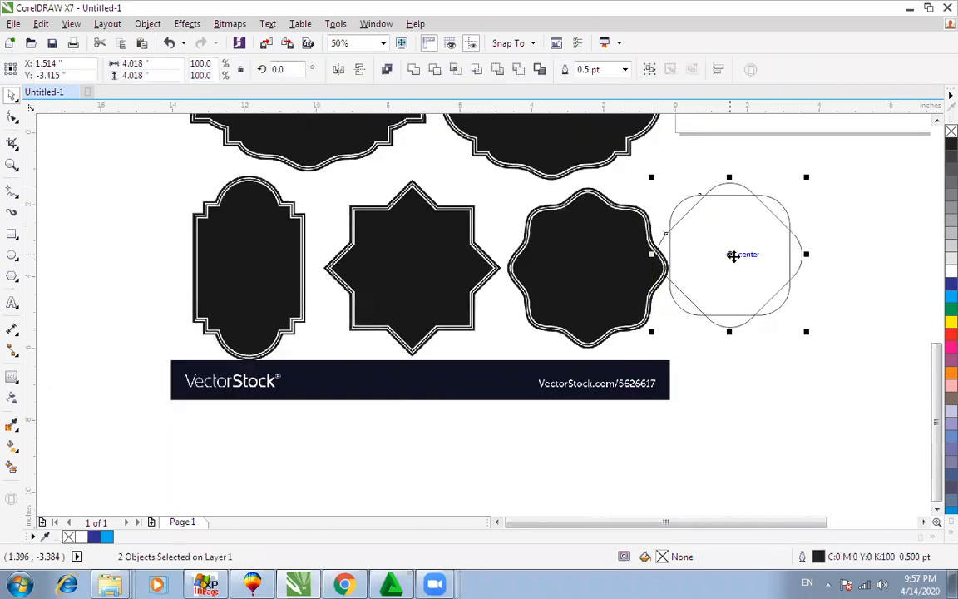
drag(733, 255, 793, 256)
click(414, 69)
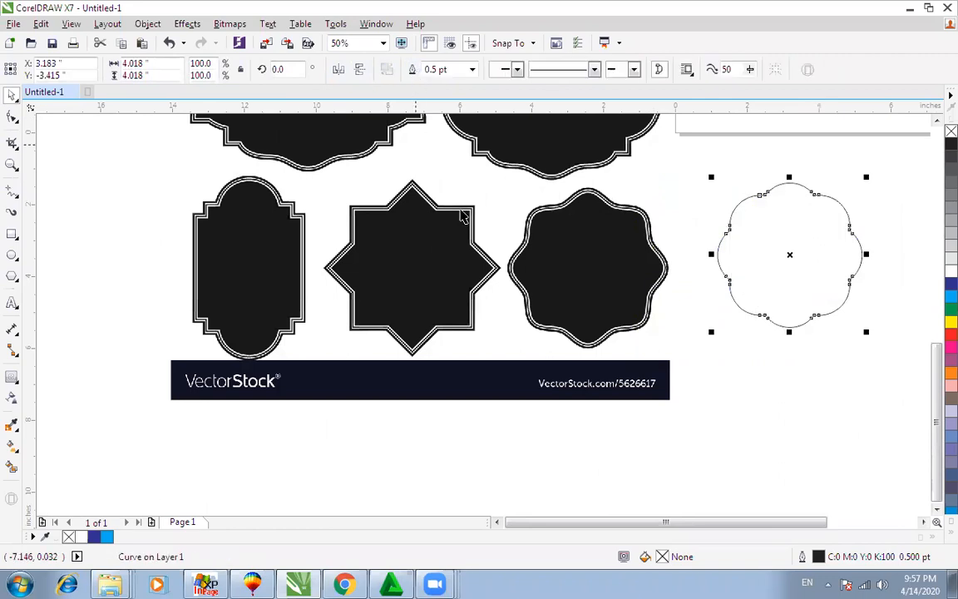
Step: Compare the scalloped shape against the wavy label, then fill it cyan with no outline
click(733, 347)
drag(745, 206, 543, 208)
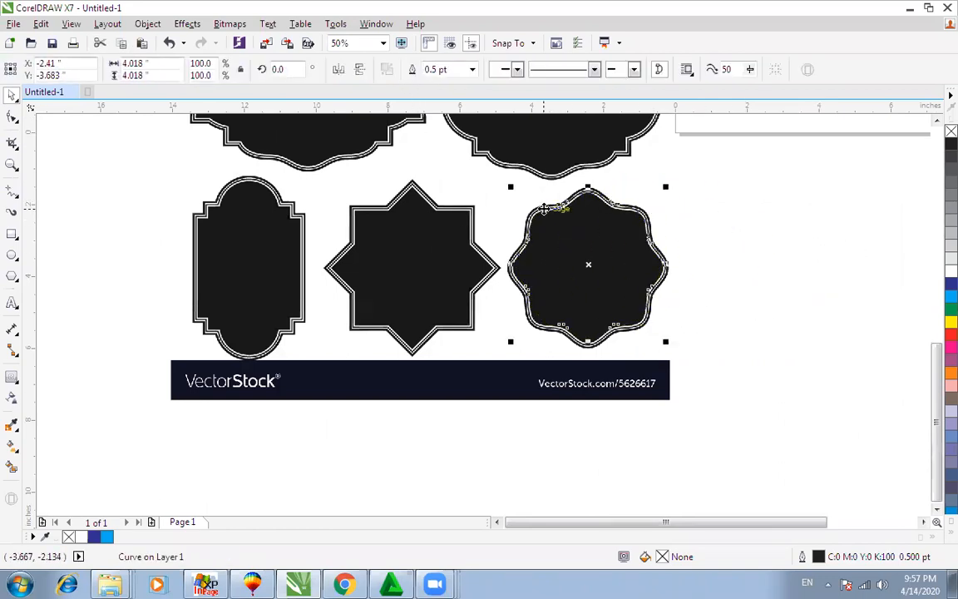
drag(590, 275, 788, 275)
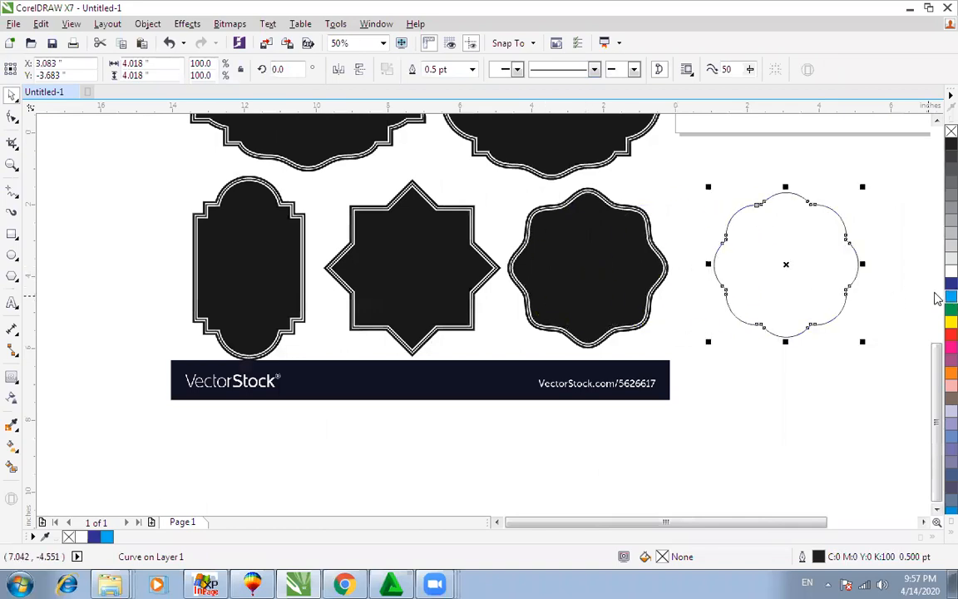
click(950, 296)
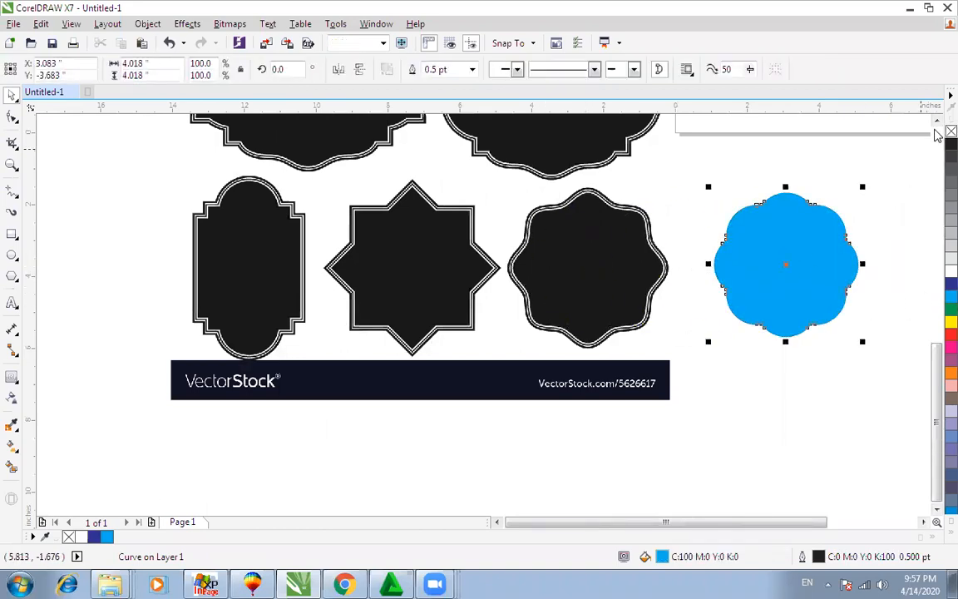
right_click(950, 132)
key(F4)
Step: Delete the cyan scalloped shape, and delete then restore the VectorStock bitmap
drag(685, 406, 703, 390)
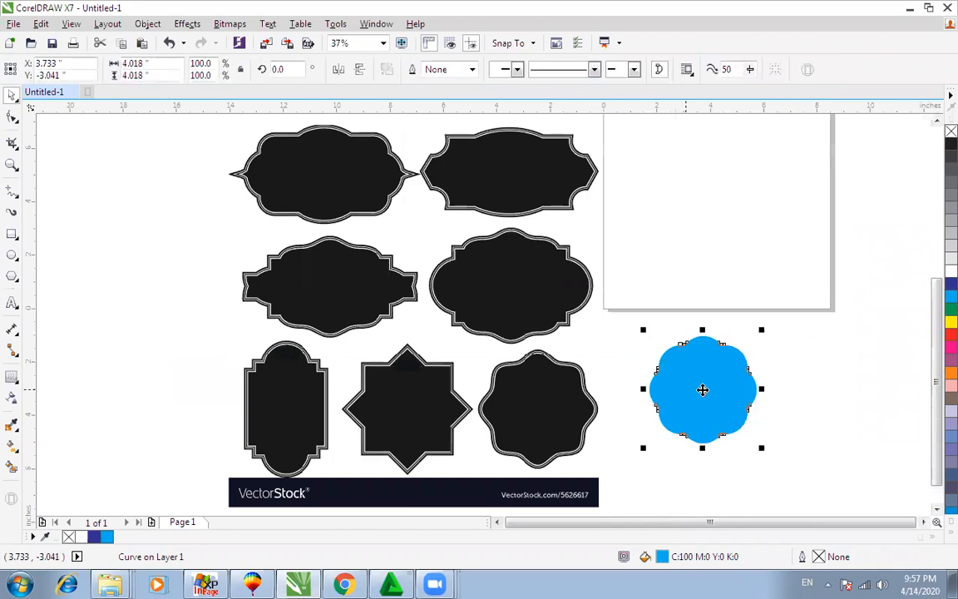
key(Delete)
click(486, 299)
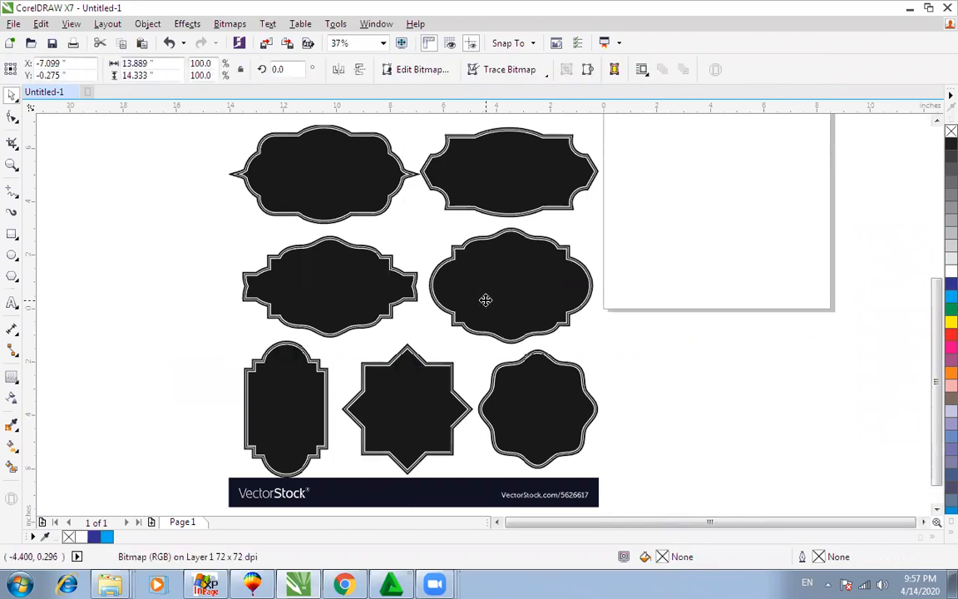
key(Delete)
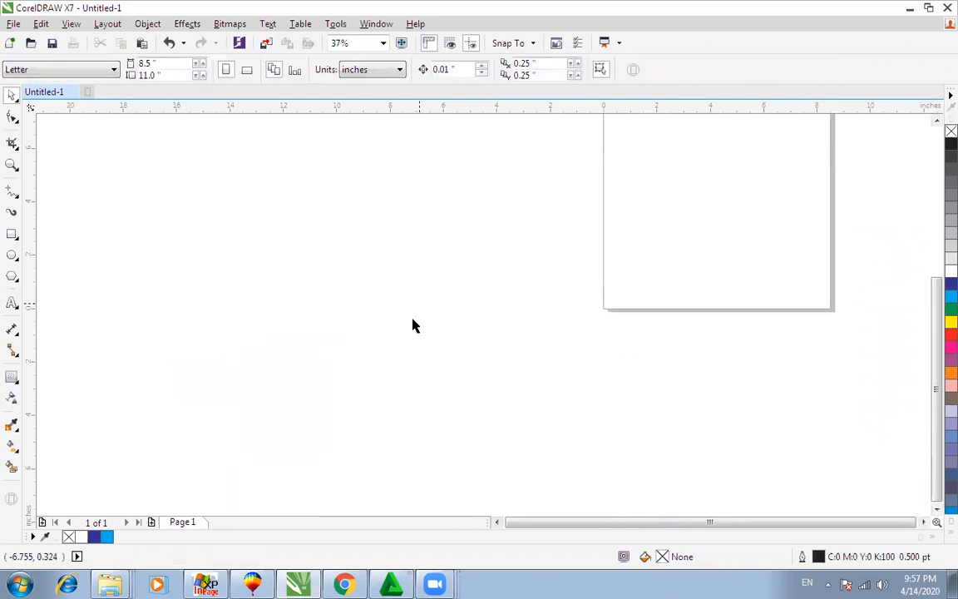
key(ctrl+z)
click(686, 456)
Step: Zoom into the label-frames bitmap and trace it with Outline Trace > High Quality Image
key(F2)
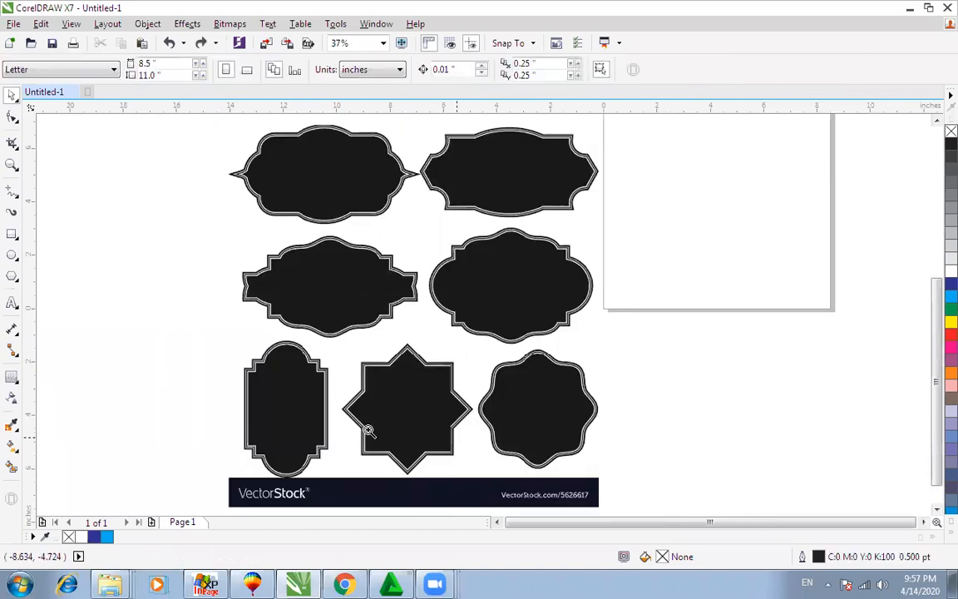
drag(368, 432, 701, 531)
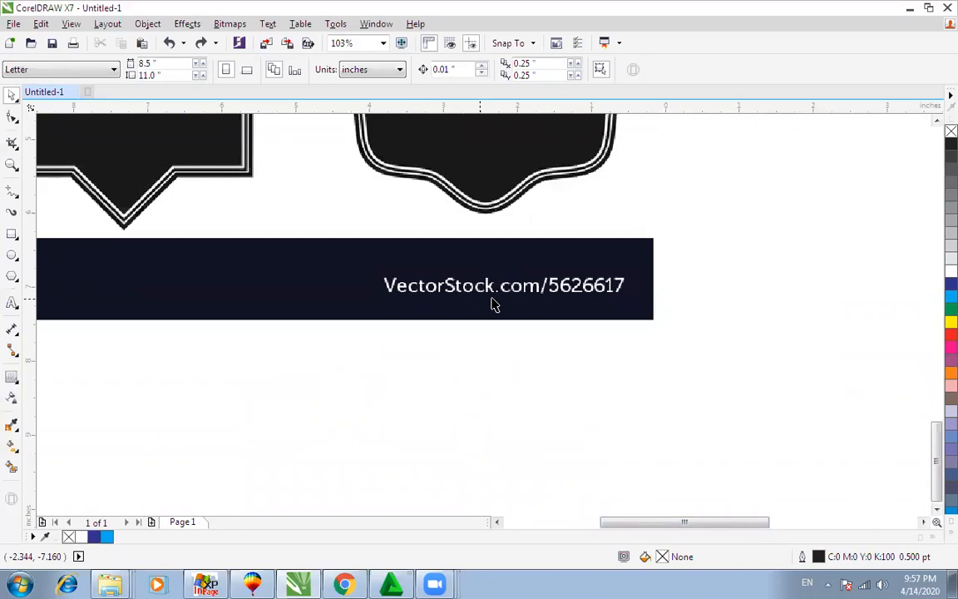
scroll(493, 304, down, 3)
key(F2)
drag(242, 236, 547, 397)
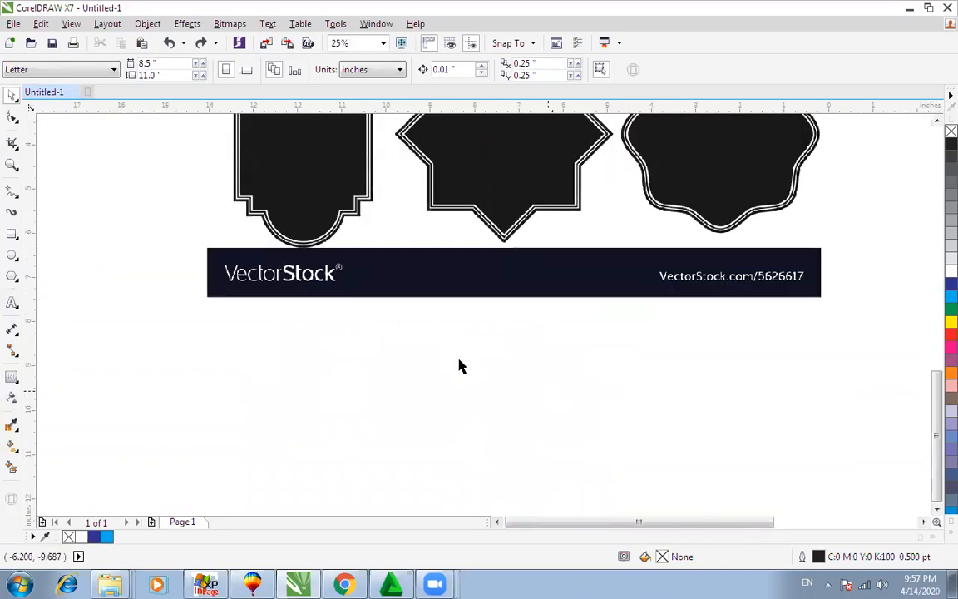
scroll(316, 306, down, 2)
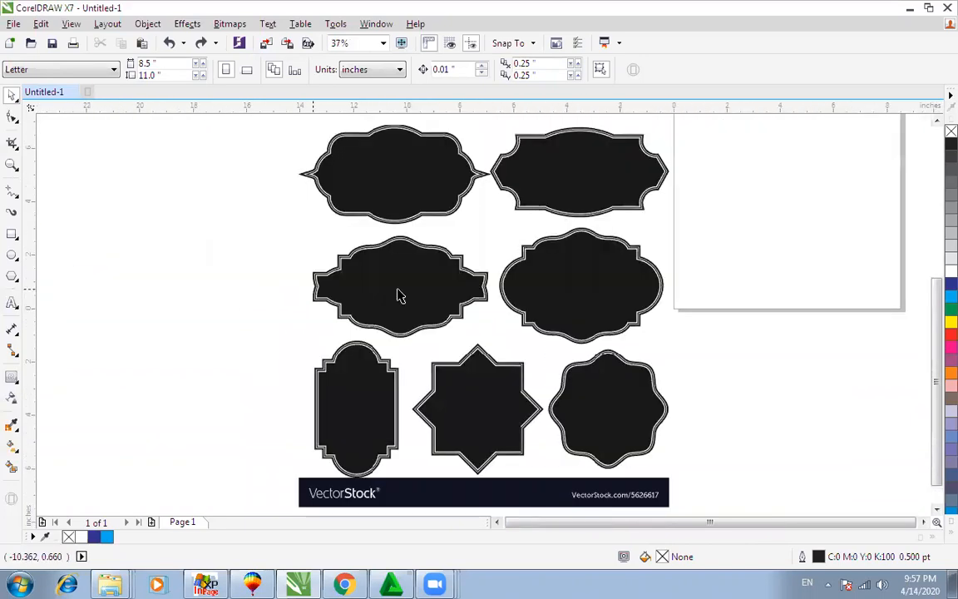
click(399, 296)
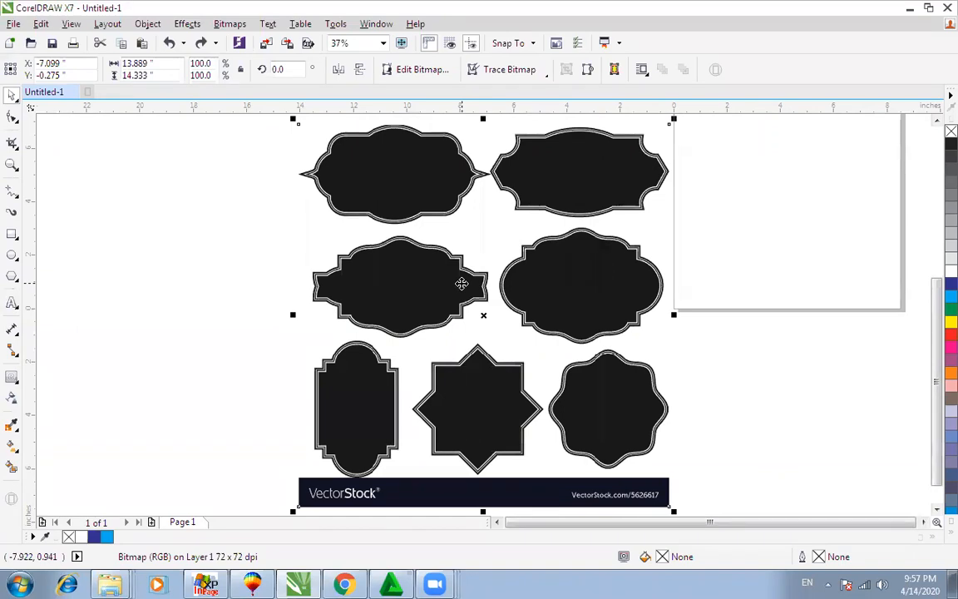
click(476, 70)
mouse_move(538, 123)
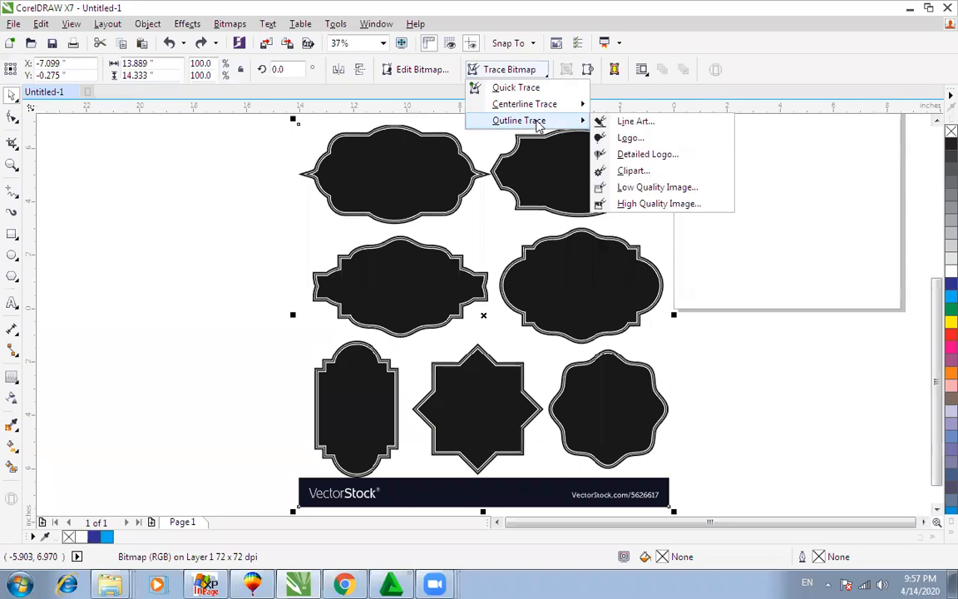
click(642, 203)
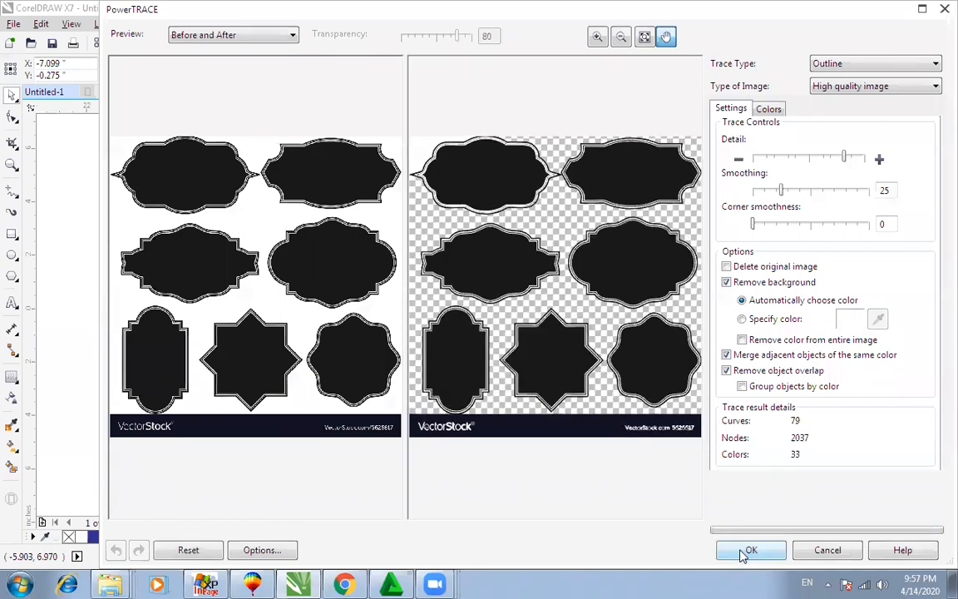
click(748, 550)
Step: Move the traced group left and the original bitmap right, then zoom in on the traced shapes
drag(588, 319, 353, 319)
scroll(504, 320, down, 1)
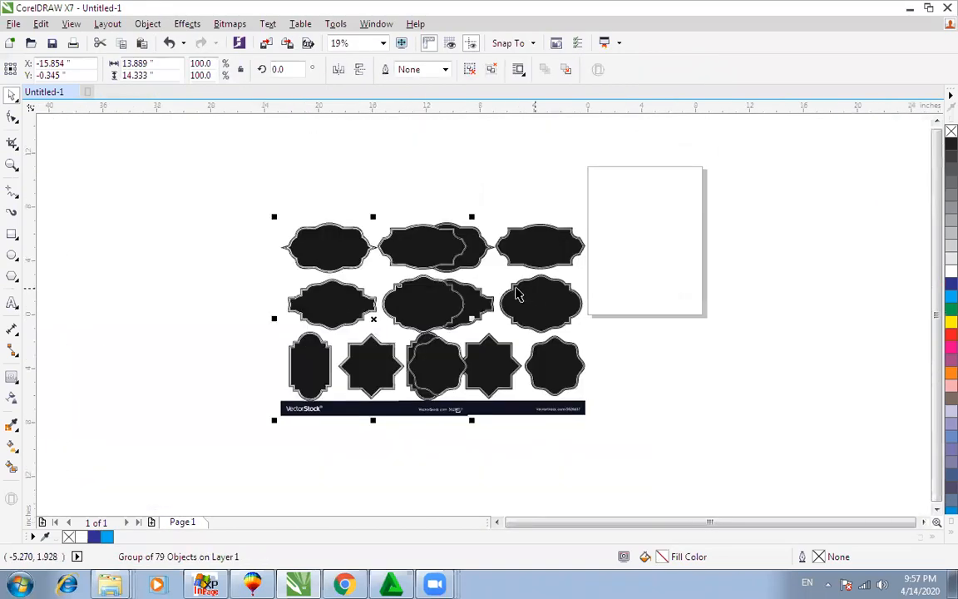
drag(515, 293, 687, 295)
key(F2)
drag(198, 192, 573, 413)
Step: Ungroup the traced labels into separate shapes and check underneath the top-middle one
click(558, 217)
click(472, 70)
click(535, 207)
drag(535, 208, 707, 213)
key(ctrl+z)
Step: Fill the top-middle shape blue, middle-right red, wavy shape purple, and star and middle-left green
click(951, 285)
click(515, 305)
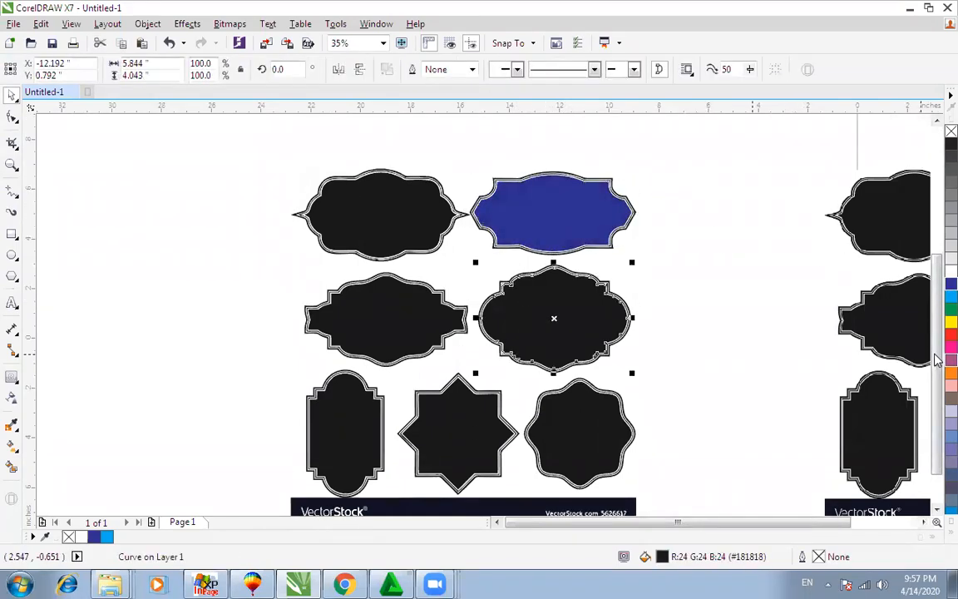
click(951, 335)
click(605, 443)
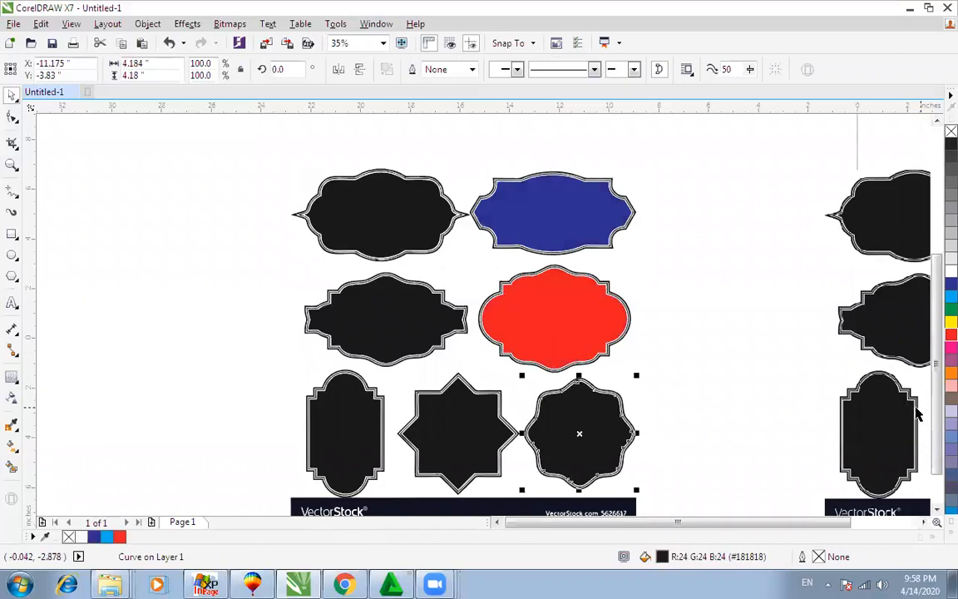
click(950, 360)
click(466, 414)
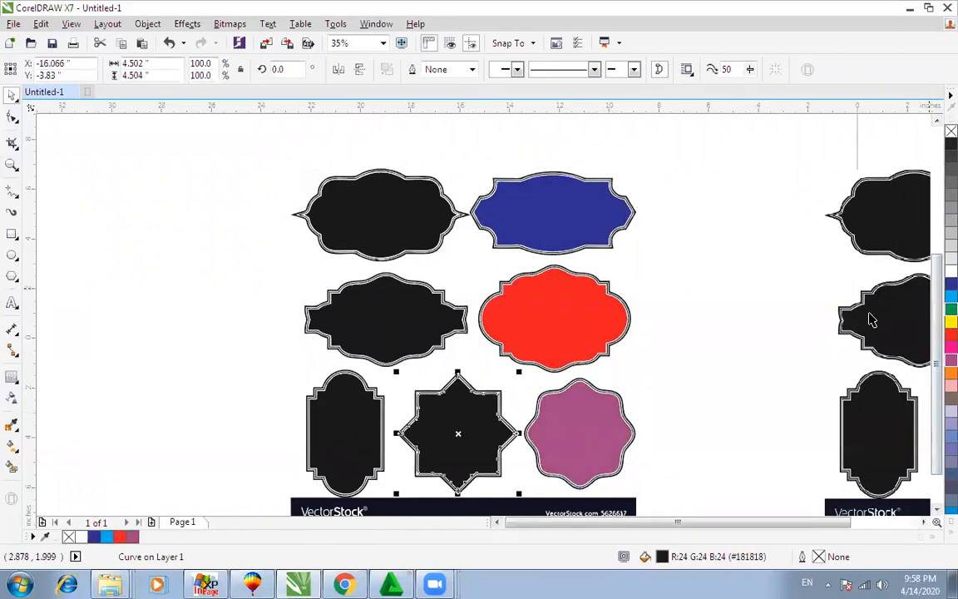
click(950, 309)
click(406, 337)
click(951, 309)
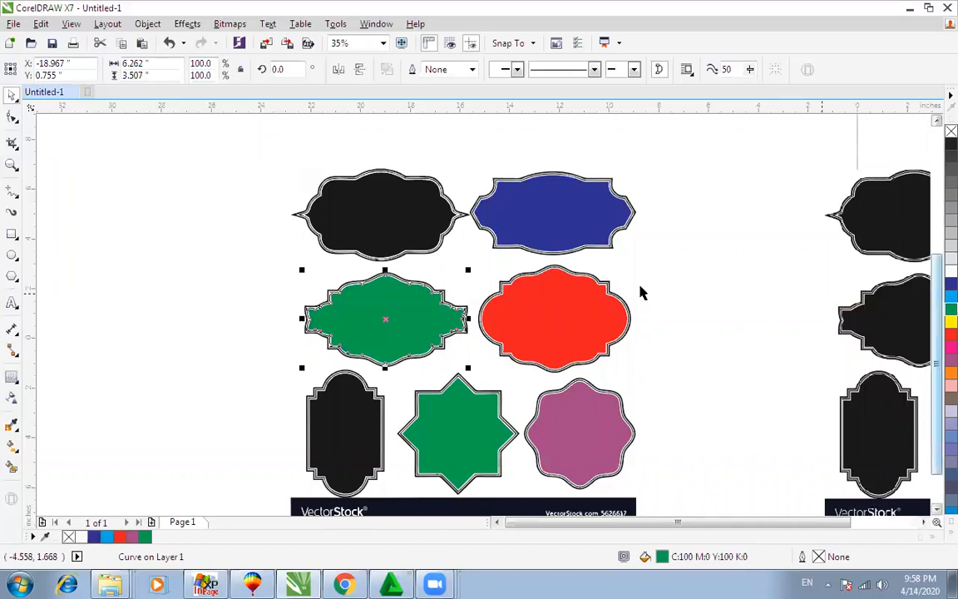
Step: Fill the top-left and bottom-left shapes orange, then draw a rectangle left of the labels
click(387, 235)
click(950, 374)
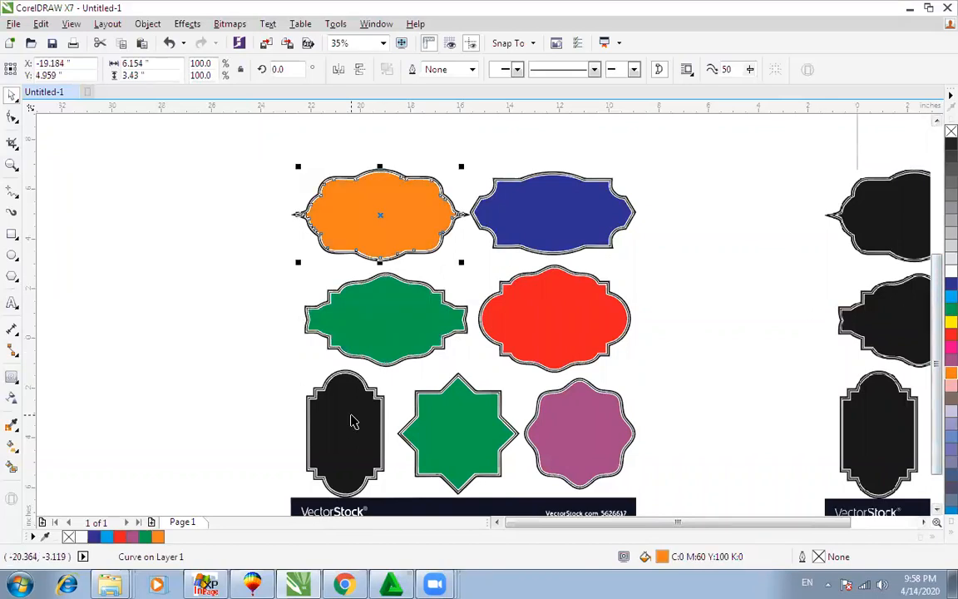
click(349, 423)
key(ctrl+r)
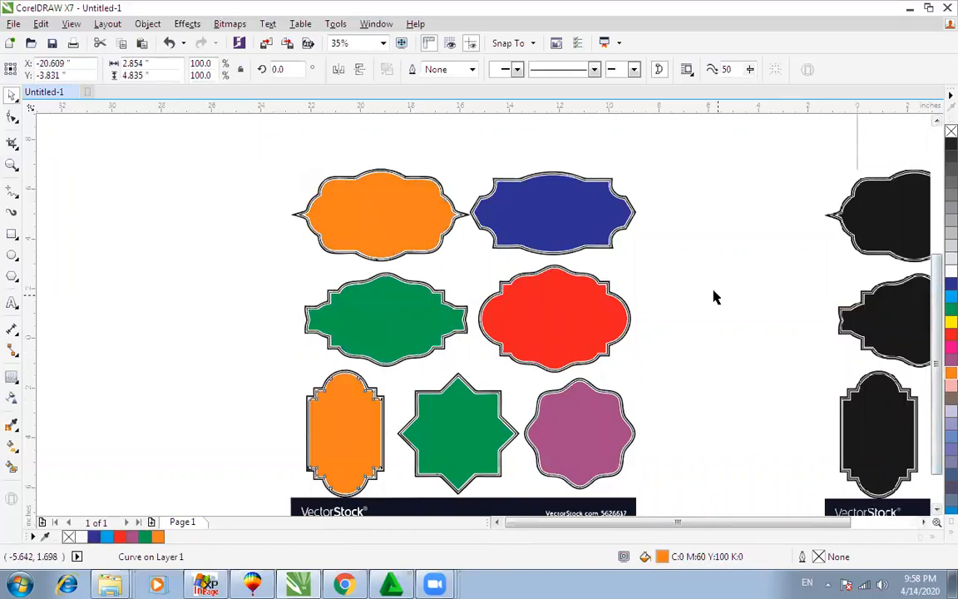
click(710, 301)
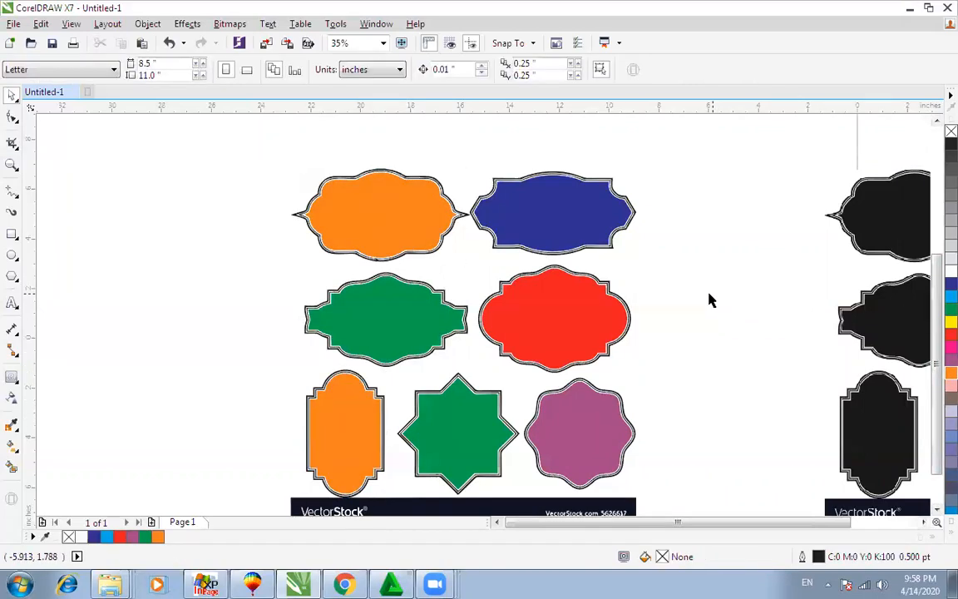
click(11, 235)
drag(91, 242, 239, 323)
Step: Round the wide rectangle's corners, then draw a tall narrow rectangle centred on it
key(F10)
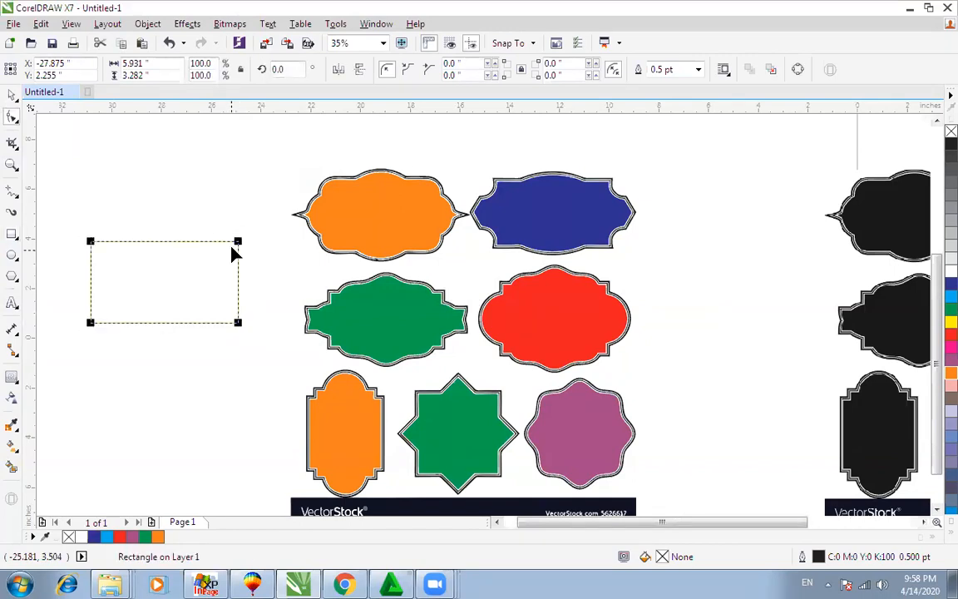
drag(238, 243, 220, 242)
key(space)
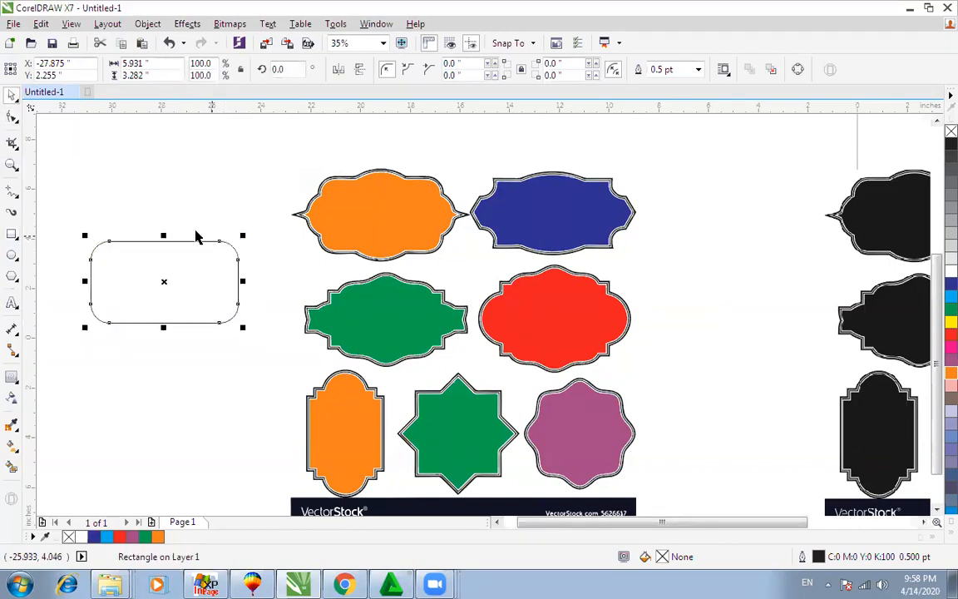
key(F6)
drag(133, 223, 183, 339)
key(space)
shift+click(193, 323)
key(c)
Step: Shorten the narrow rectangle to about 83% height and weld both rectangles together
click(184, 223)
drag(164, 218, 176, 233)
key(F10)
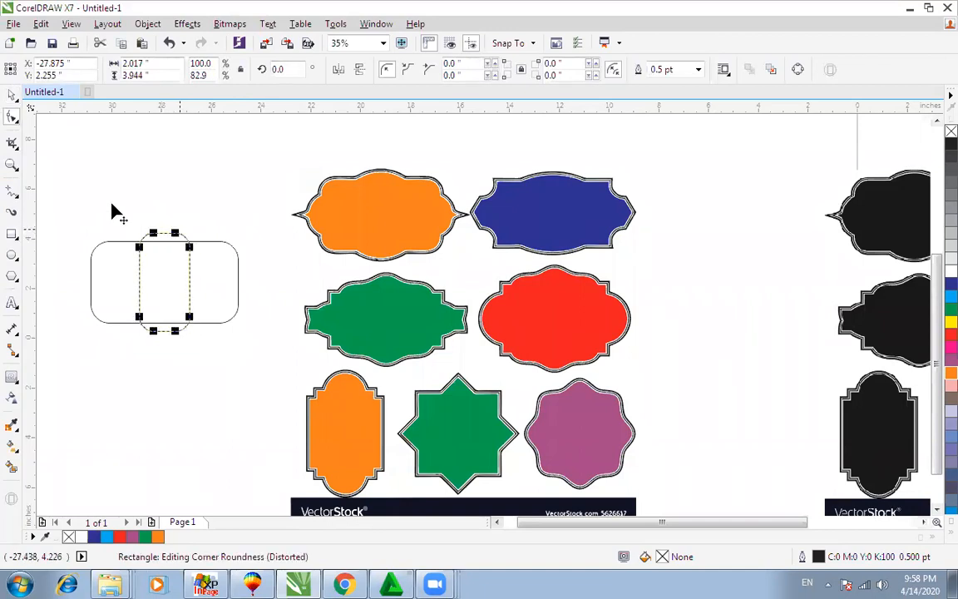
key(space)
drag(54, 210, 293, 364)
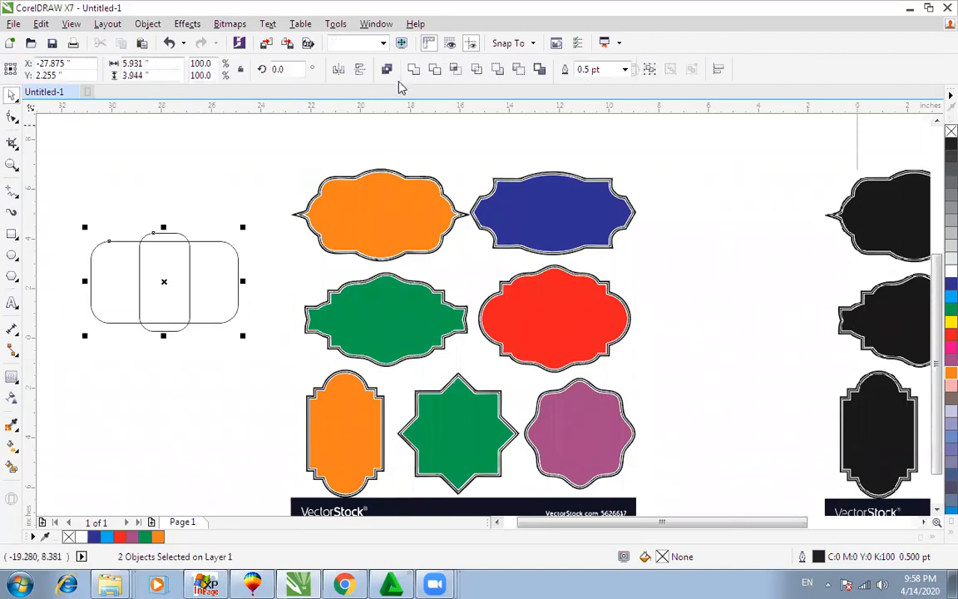
click(412, 70)
click(188, 247)
click(192, 239)
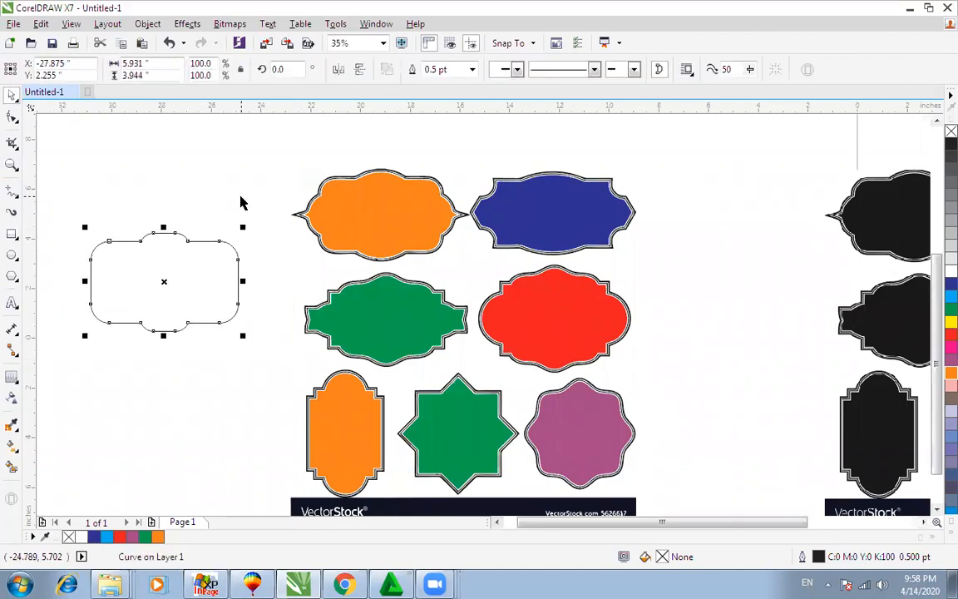
Step: Undo the weld and make the wide rectangle about 65% height and wider
key(ctrl+z)
click(154, 239)
click(173, 245)
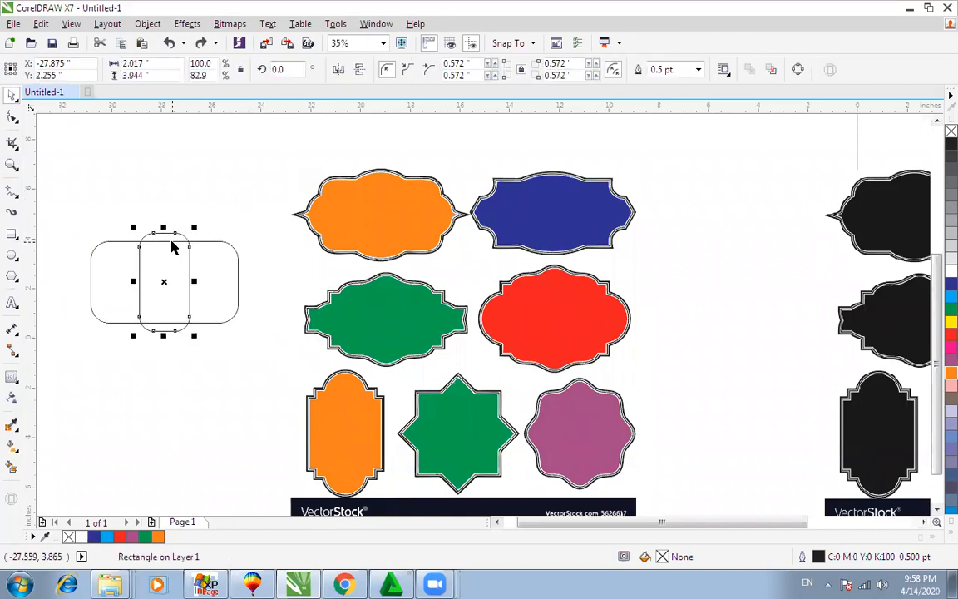
click(207, 241)
drag(164, 240, 165, 254)
drag(238, 281, 252, 281)
Step: Weld both rectangles into one outline and stretch it to about 115% height
drag(272, 201, 70, 365)
click(413, 70)
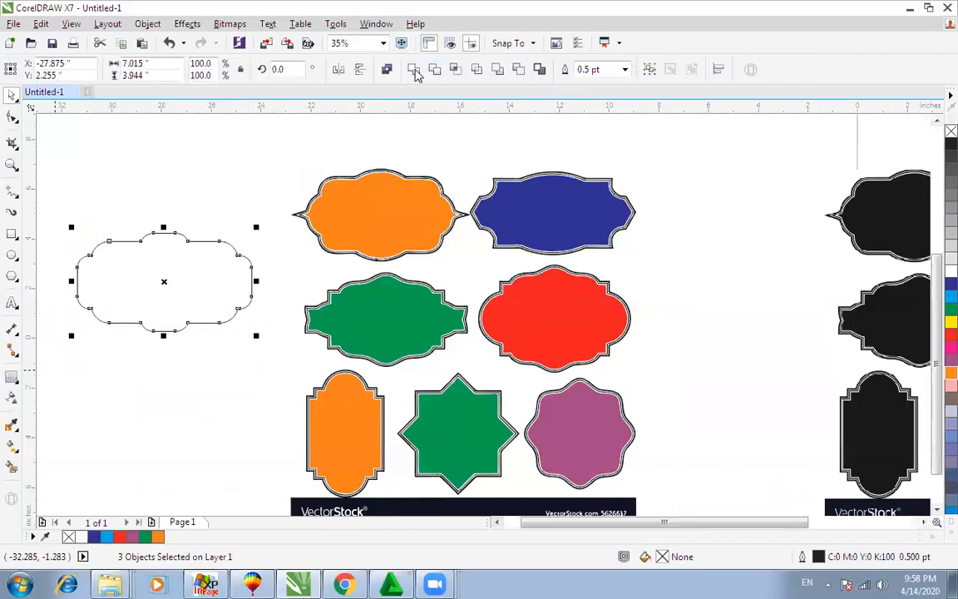
click(222, 252)
click(221, 240)
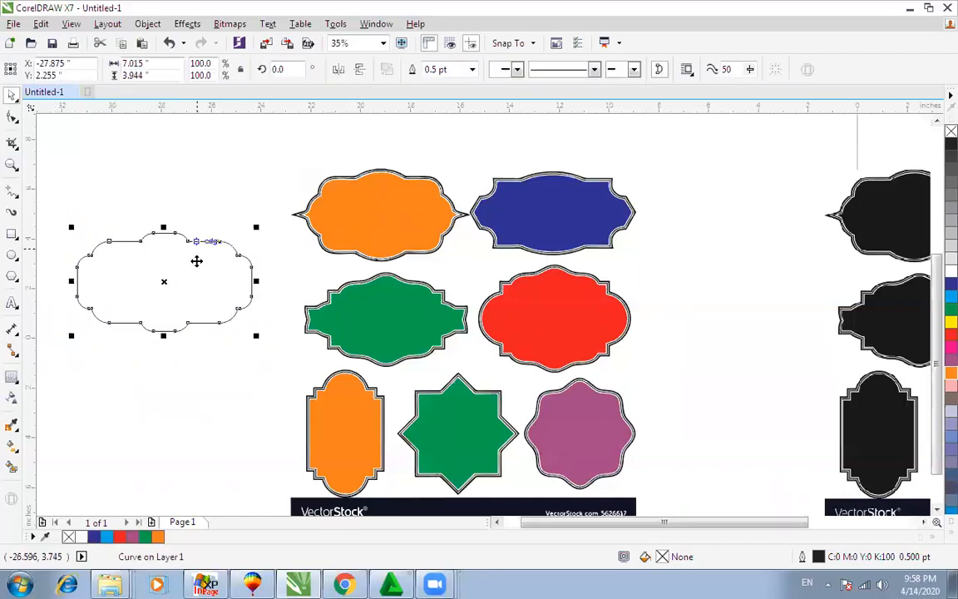
drag(165, 334, 163, 343)
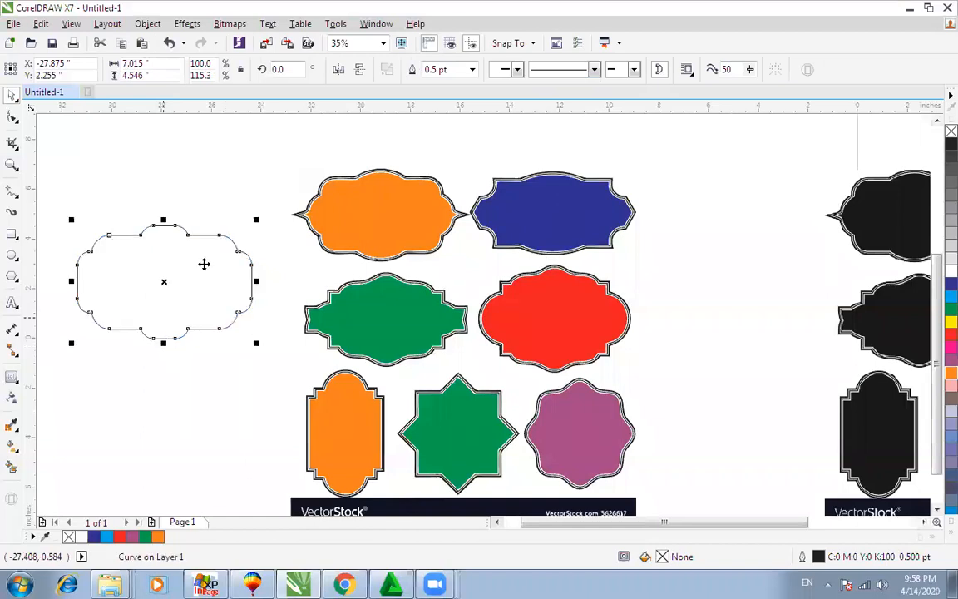
click(220, 193)
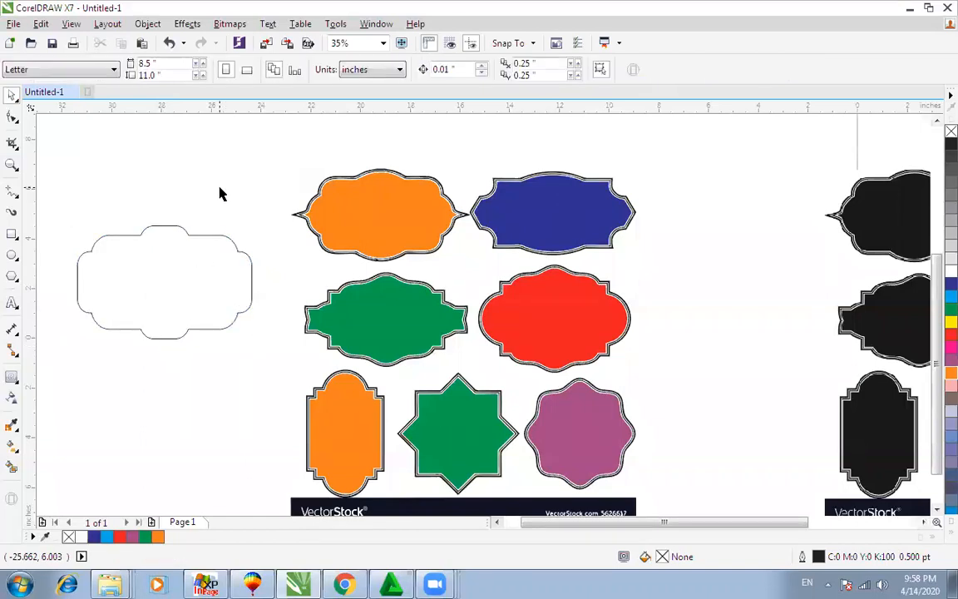
Step: Select every shape on the CorelDRAW page and delete them
click(393, 212)
scroll(391, 209, down, 4)
drag(214, 161, 688, 366)
key(Delete)
Step: Minimise CorelDRAW, refresh the desktop, and launch InPage 3 Professional
click(912, 10)
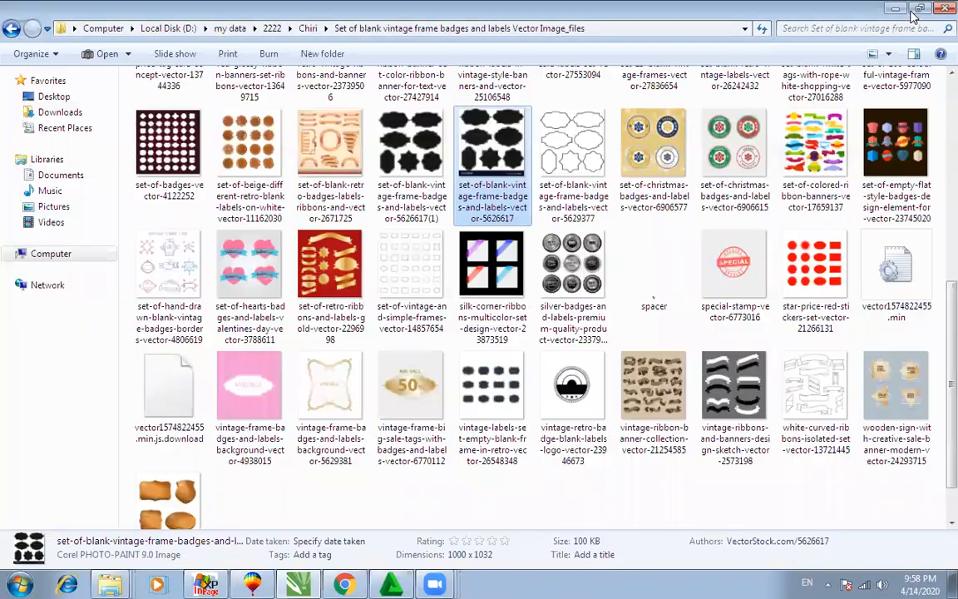
key(super+d)
right_click(198, 266)
click(235, 318)
right_click(205, 289)
click(240, 328)
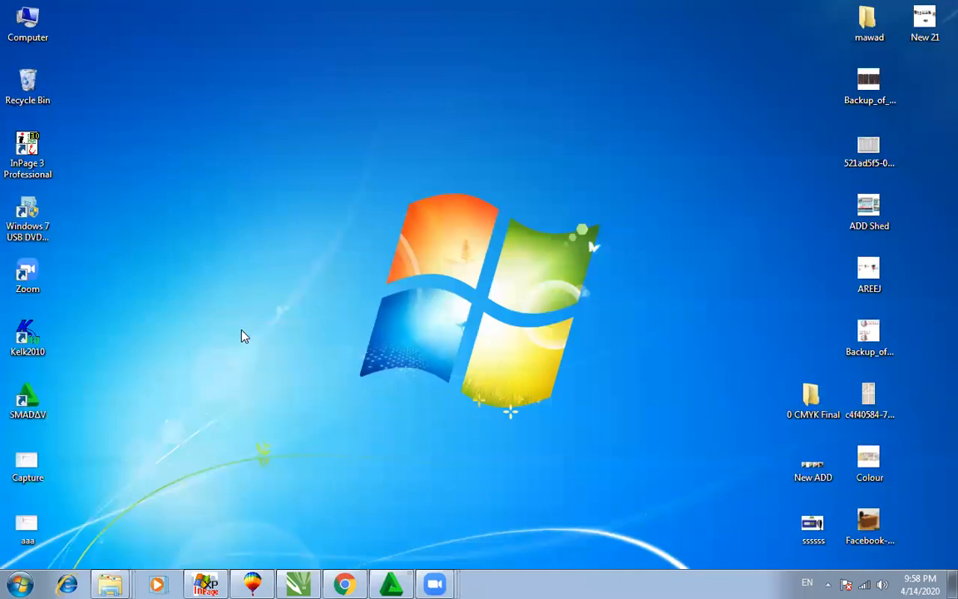
double_click(33, 147)
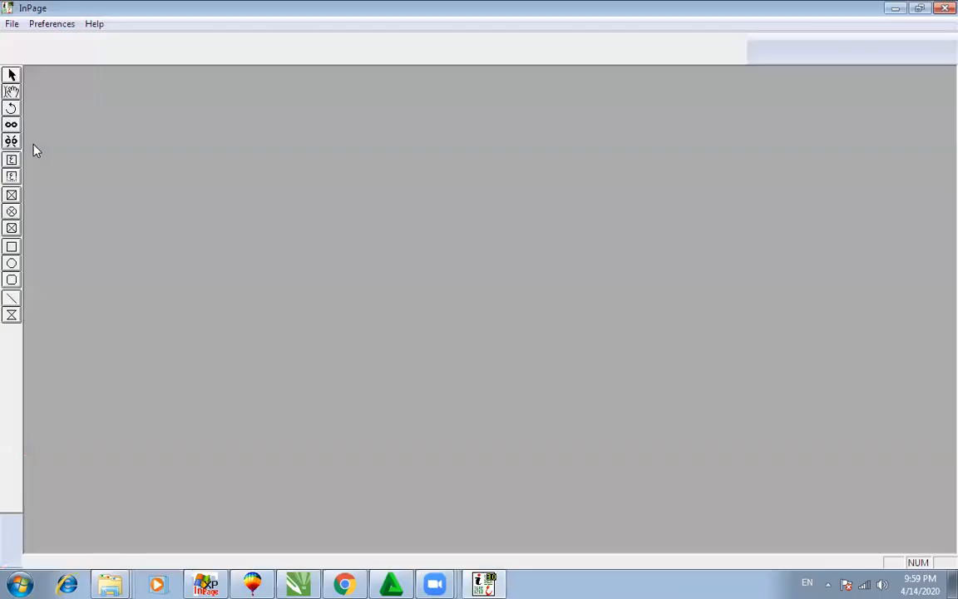
Step: Create a new blank InPage document, view it at 200%, then minimise InPage
click(11, 25)
click(33, 42)
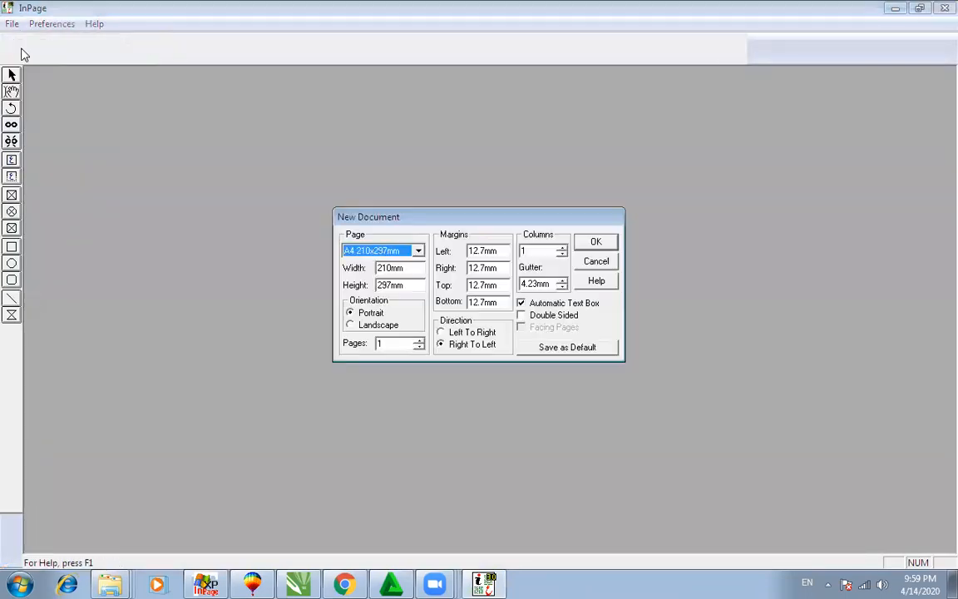
click(596, 240)
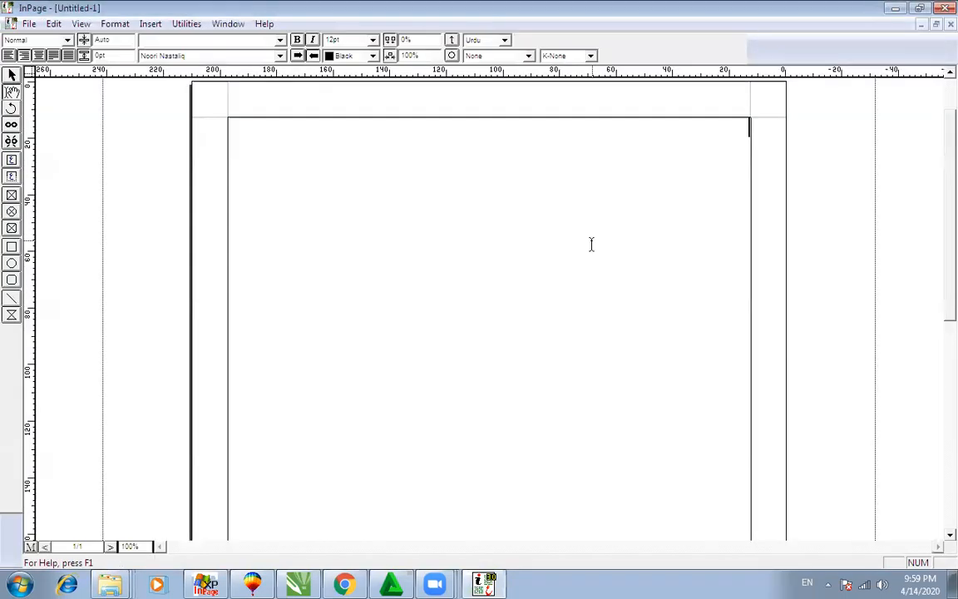
key(ctrl+2)
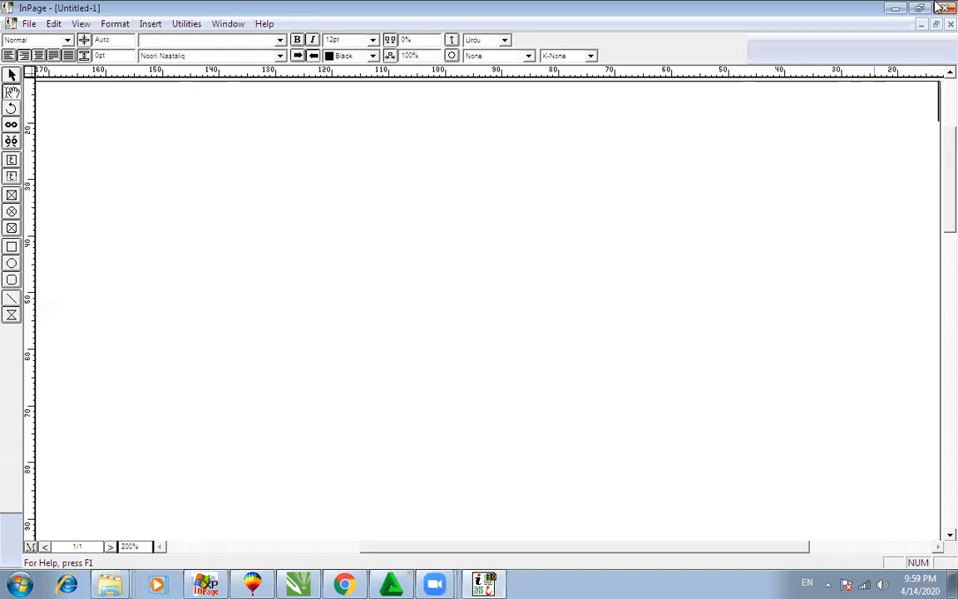
click(895, 7)
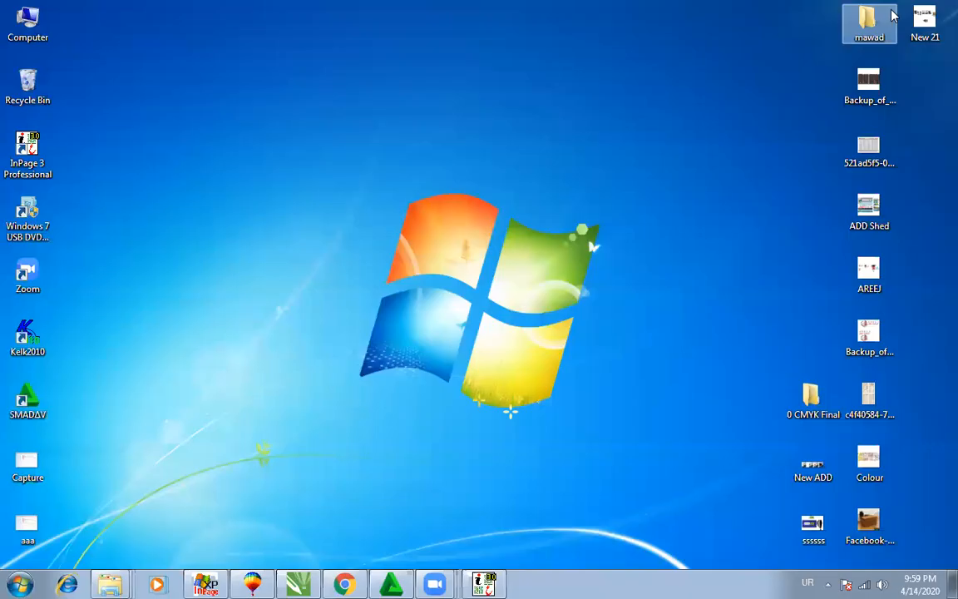
Step: Bring Chrome forward and open the Google homepage in a new tab
click(298, 584)
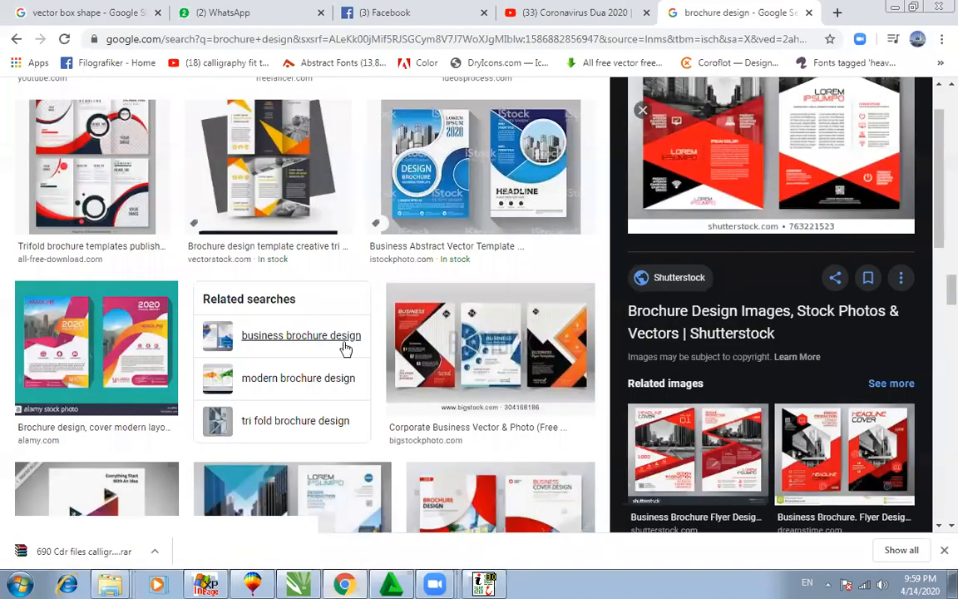
scroll(300, 341, down, 5)
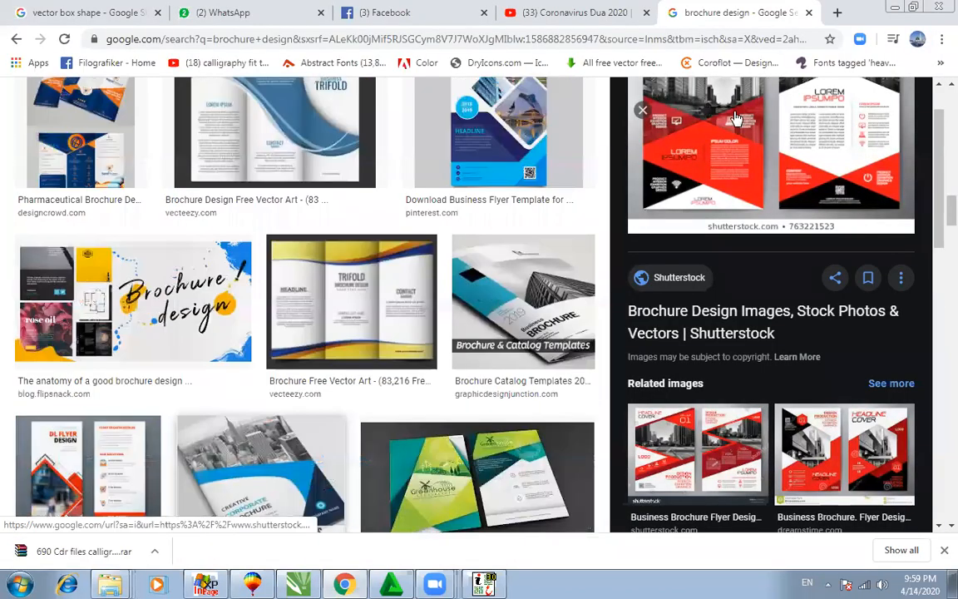
scroll(300, 341, up, 12)
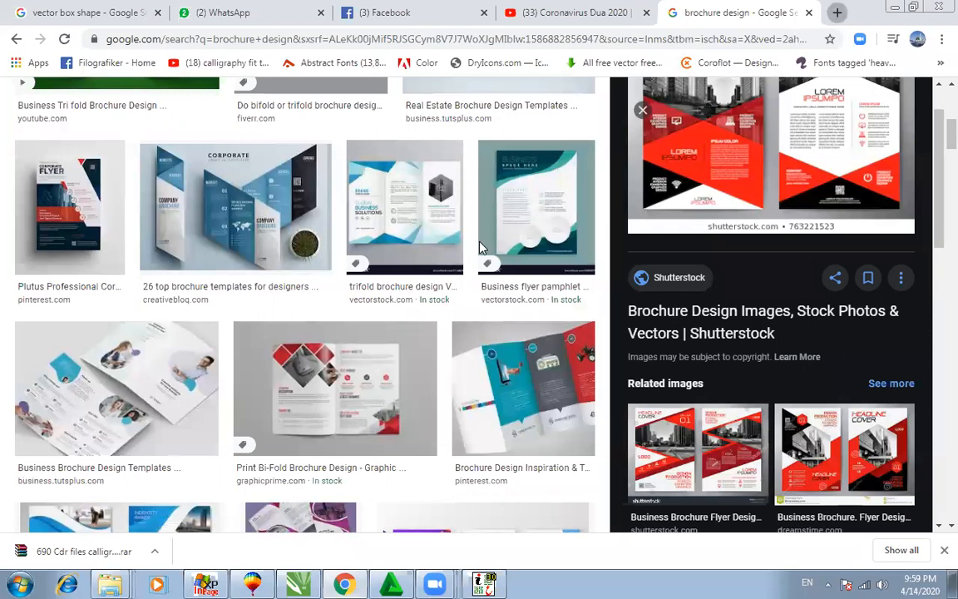
key(ctrl+t)
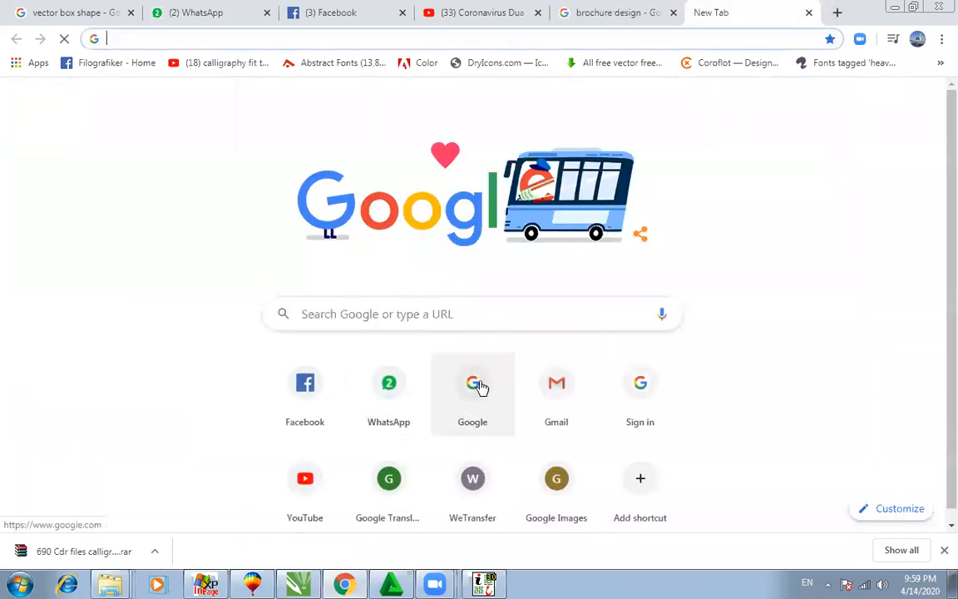
click(479, 388)
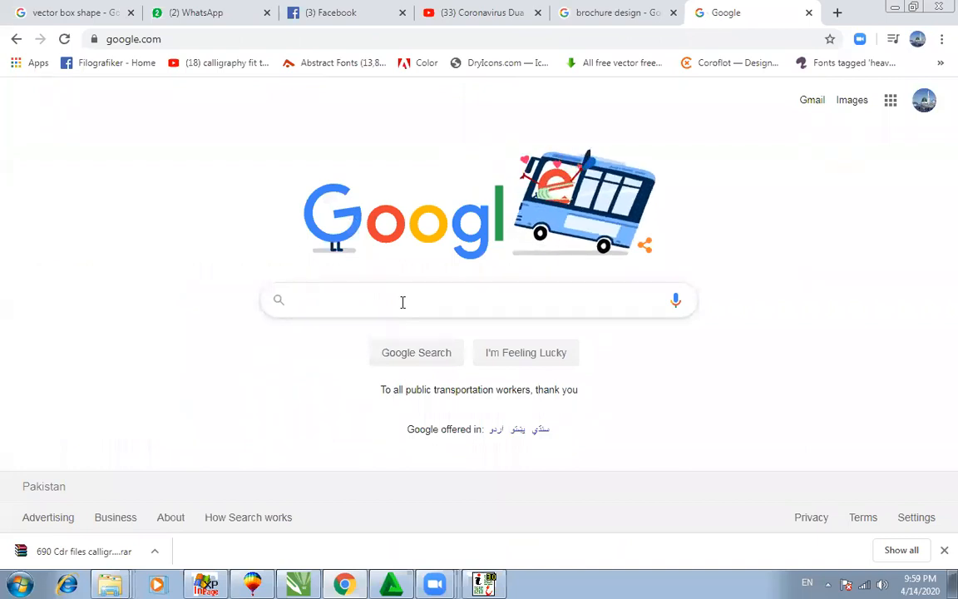
Step: Search Google in Urdu for سورۃ الملک using the suggestion list
click(403, 302)
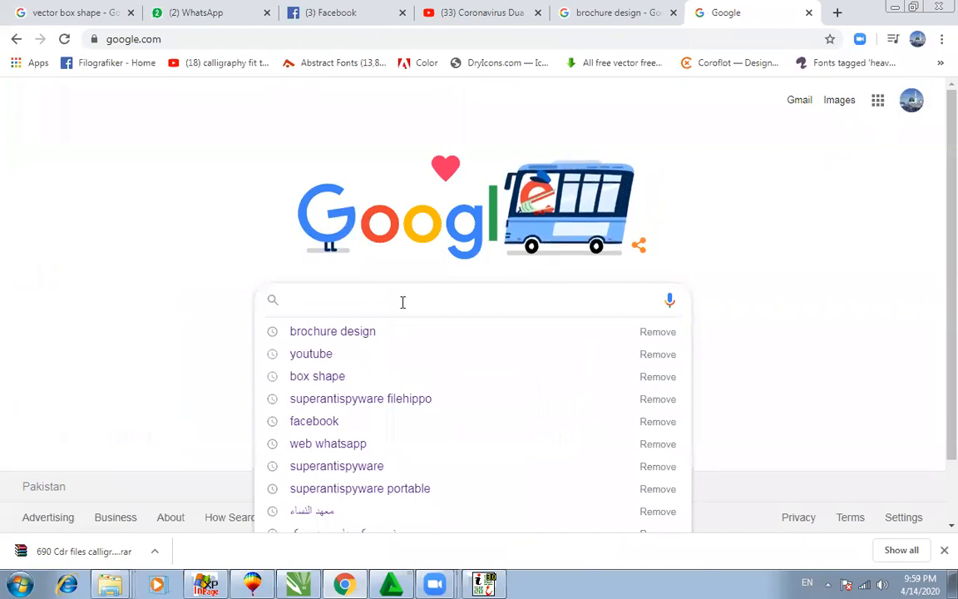
key(alt+shift)
text(سورۃ)
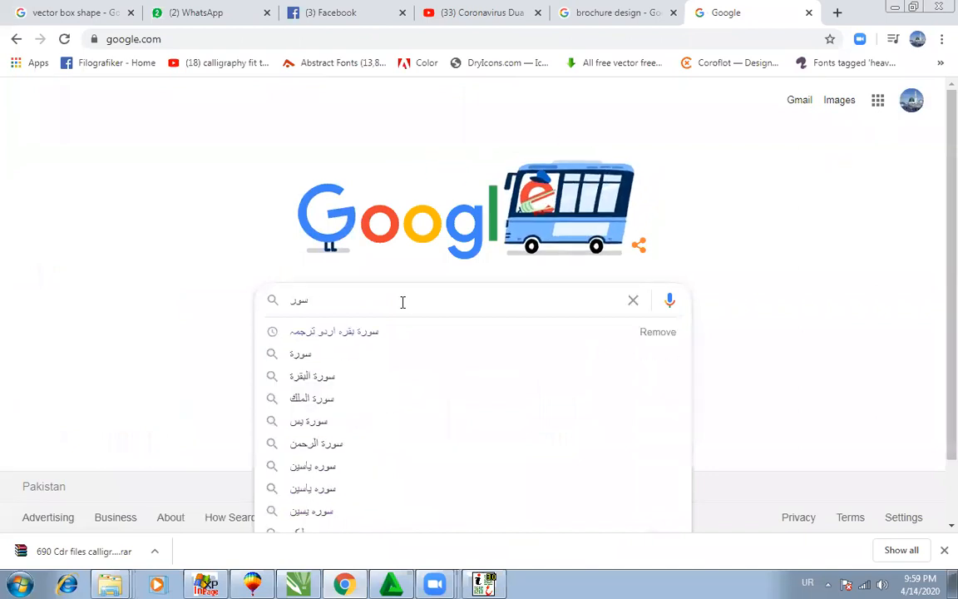
key(Down)
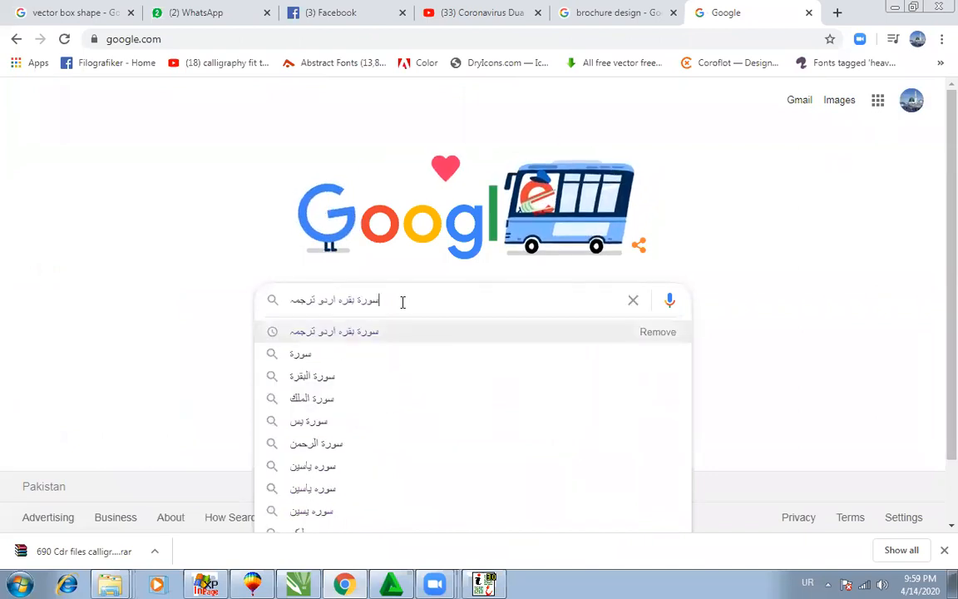
key(Down)
key(Down)
key(Down)
key(Down)
key(Up)
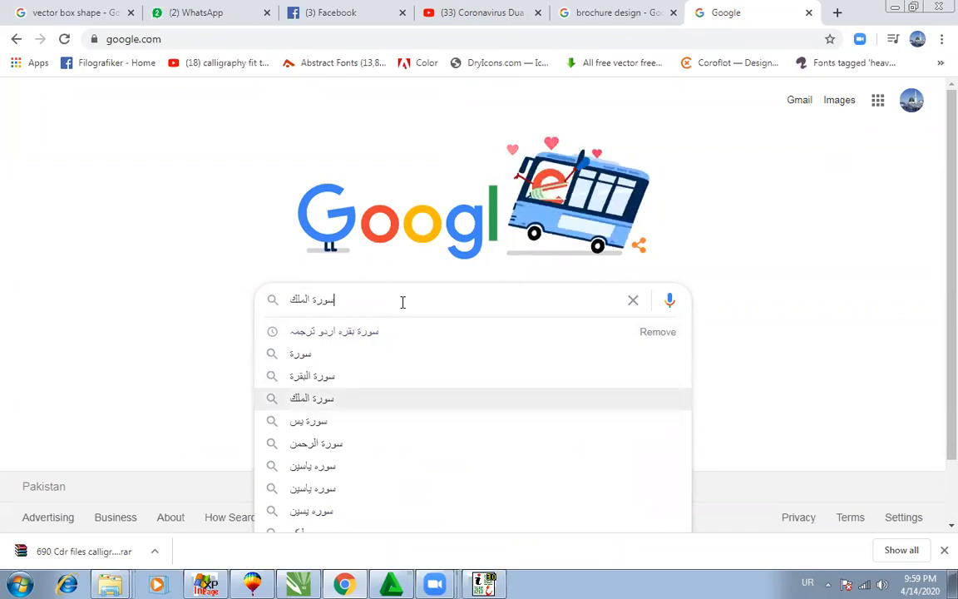
key(Escape)
key(Return)
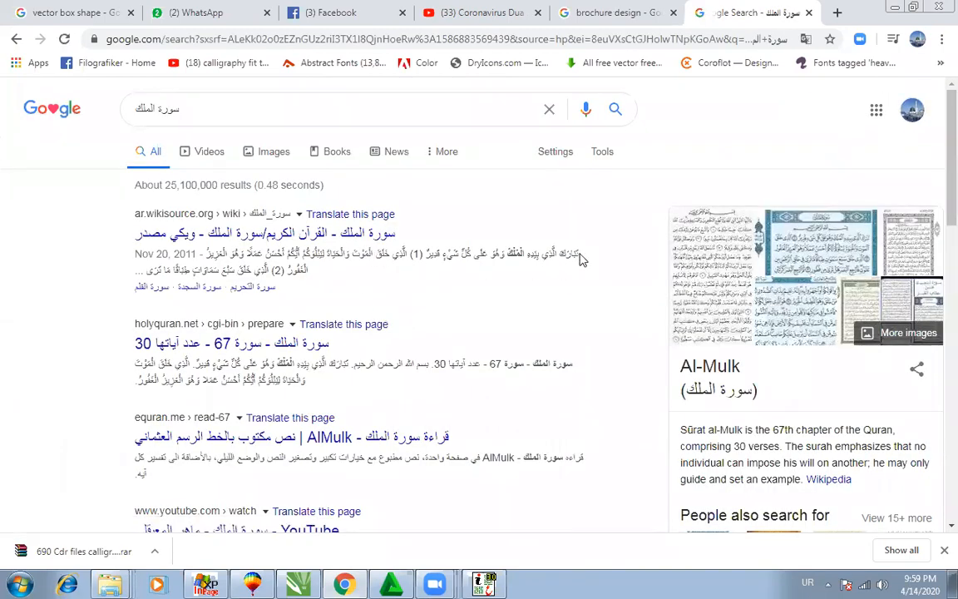
Step: Copy the Arabic verse text from the first result and return to InPage
drag(581, 259, 214, 256)
right_click(221, 255)
click(250, 267)
click(212, 584)
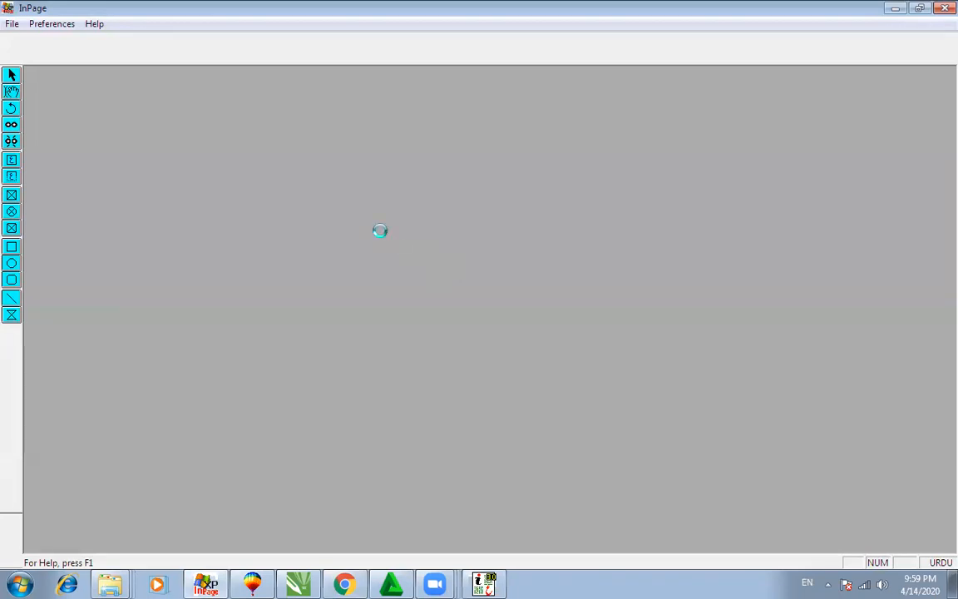
Step: Create a new blank document, paste the copied verse, and zoom to 200%
key(ctrl+n)
click(577, 248)
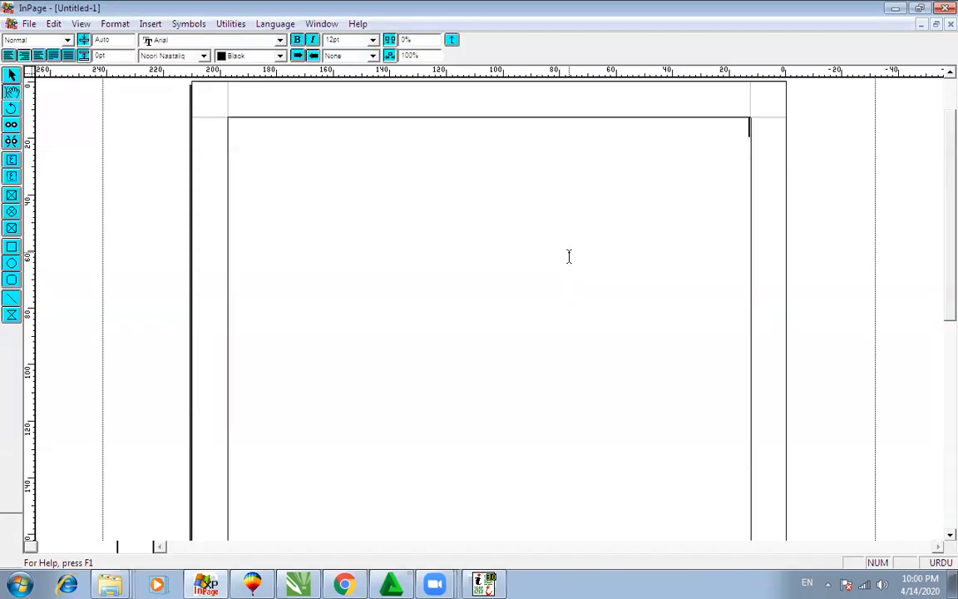
key(ctrl+v)
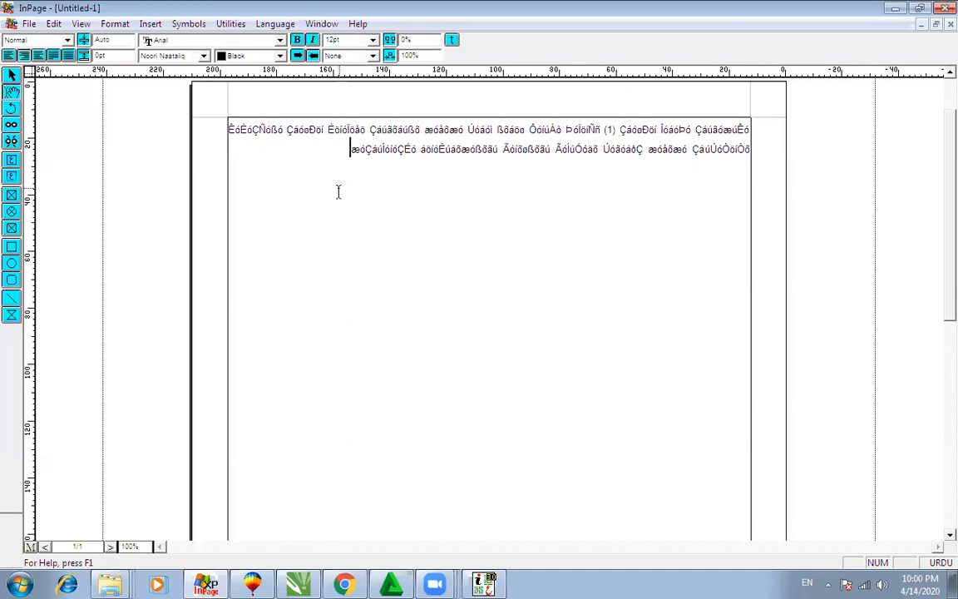
key(ctrl+2)
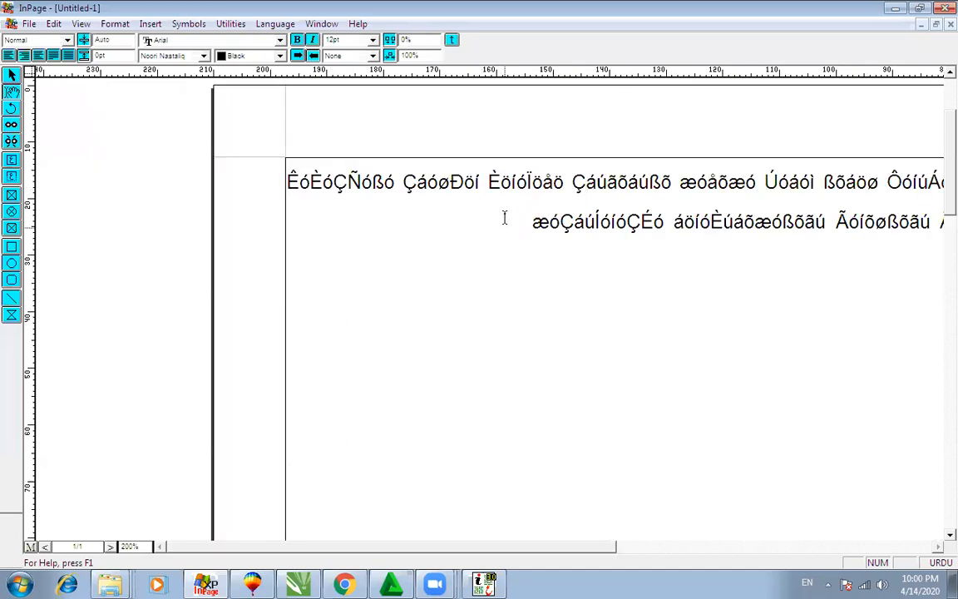
Step: Select the verse line and set it in the 1 MUHAMMADI QURANIC font
click(484, 582)
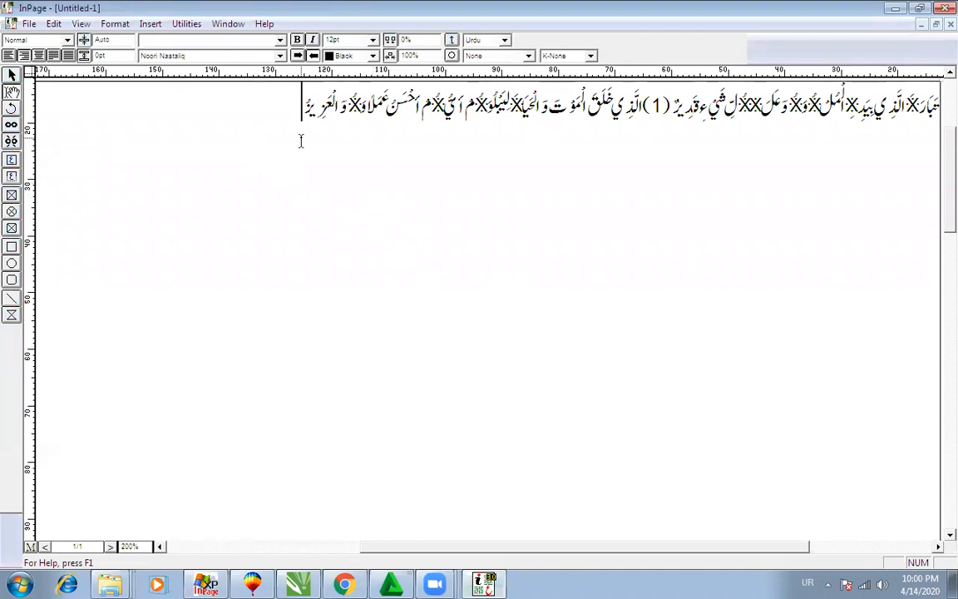
click(315, 582)
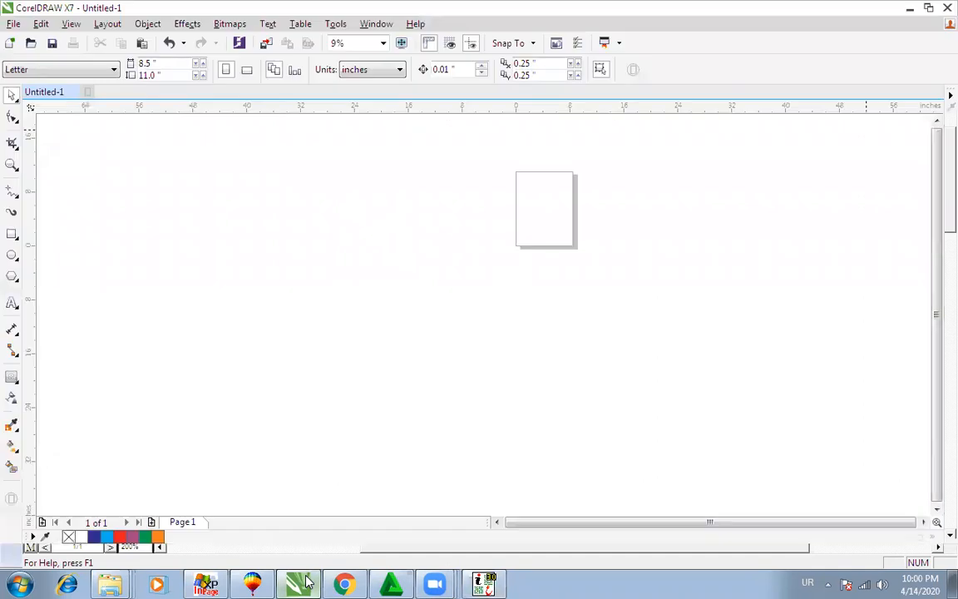
click(315, 583)
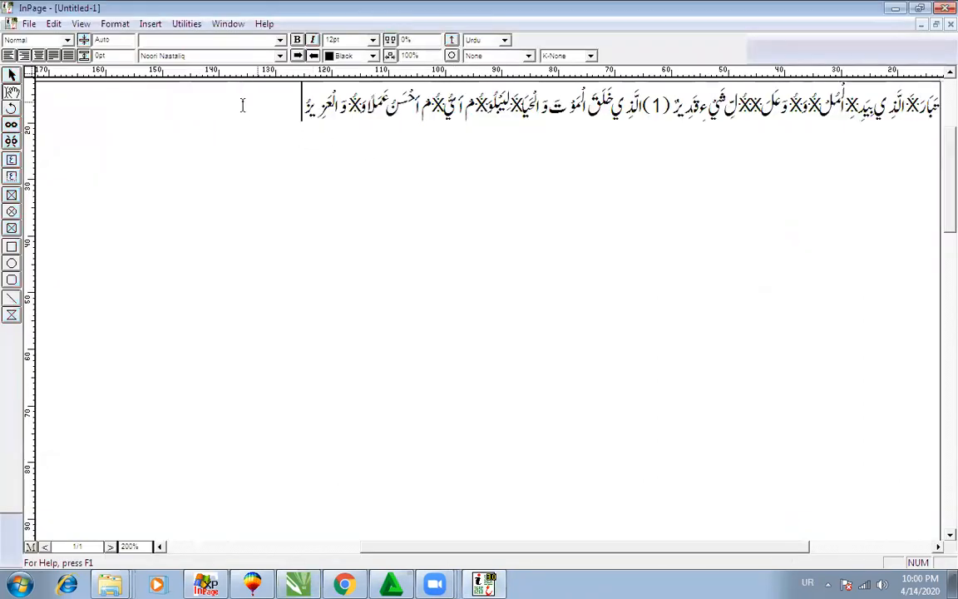
drag(258, 123, 915, 131)
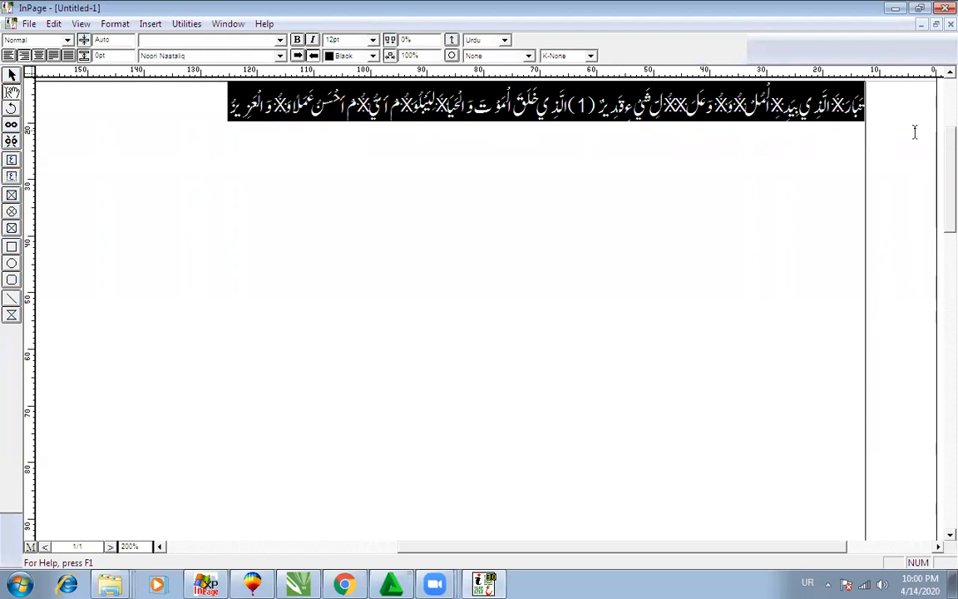
click(150, 55)
click(172, 106)
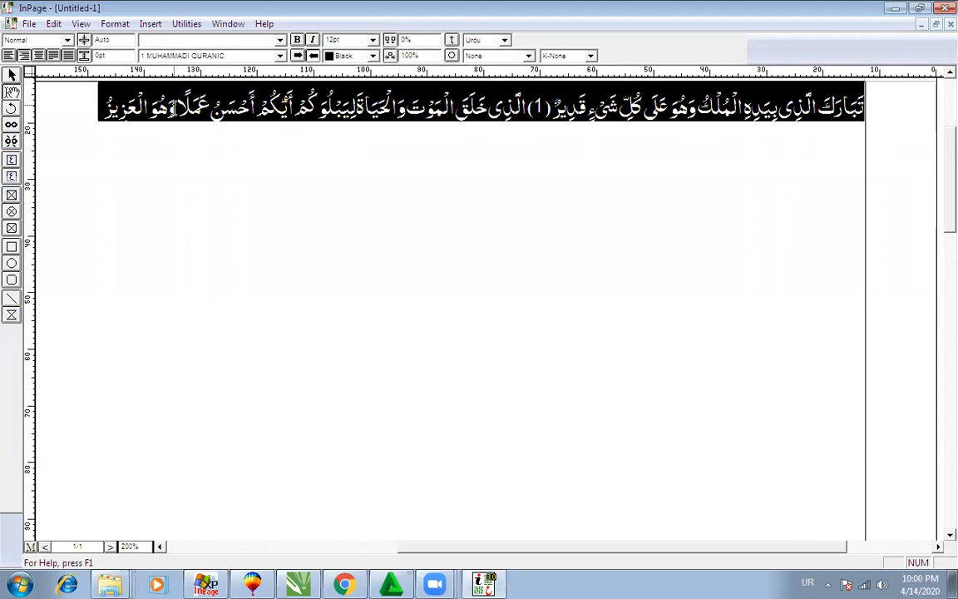
Step: Reselect the whole verse line and delete it
click(98, 118)
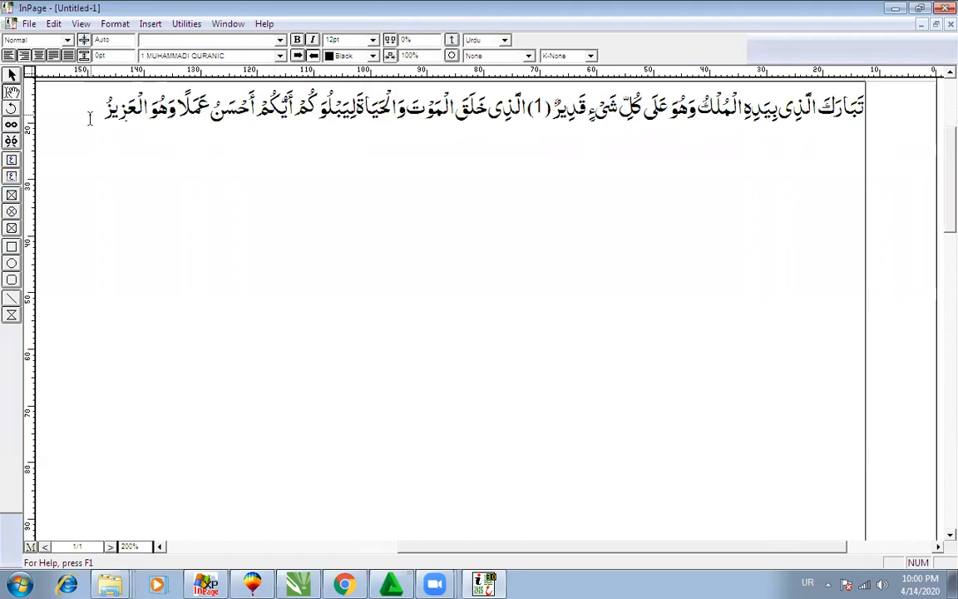
drag(90, 119, 884, 139)
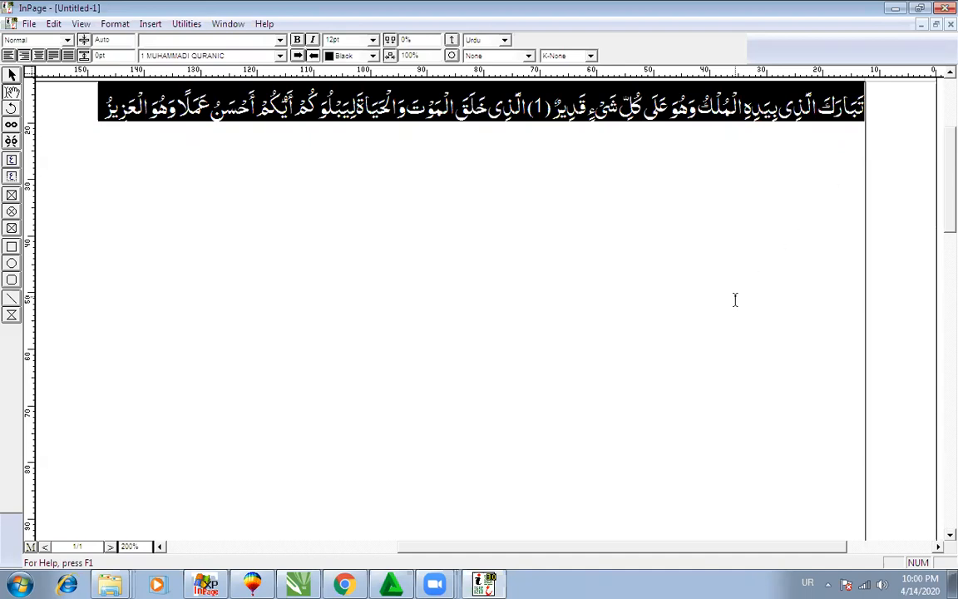
key(Delete)
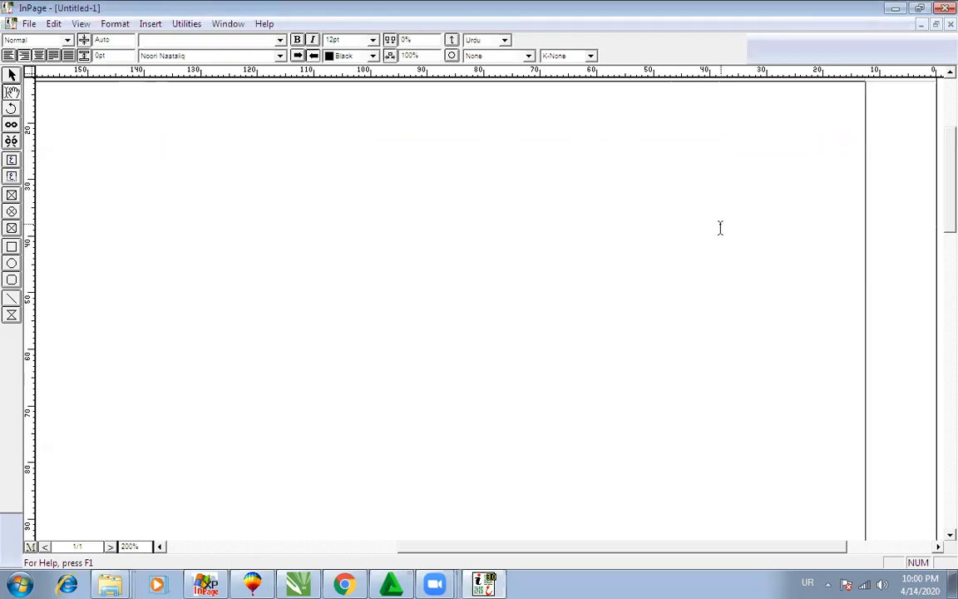
Step: Type the word محمد, correcting the mistyped letters
text(ک)
key(BackSpace)
text(ہ)
key(BackSpace)
text(ک)
key(BackSpace)
text(حمد)
Step: Make محمد 48pt in the 1 MUHAMMADI QURANIC font
drag(825, 125, 870, 112)
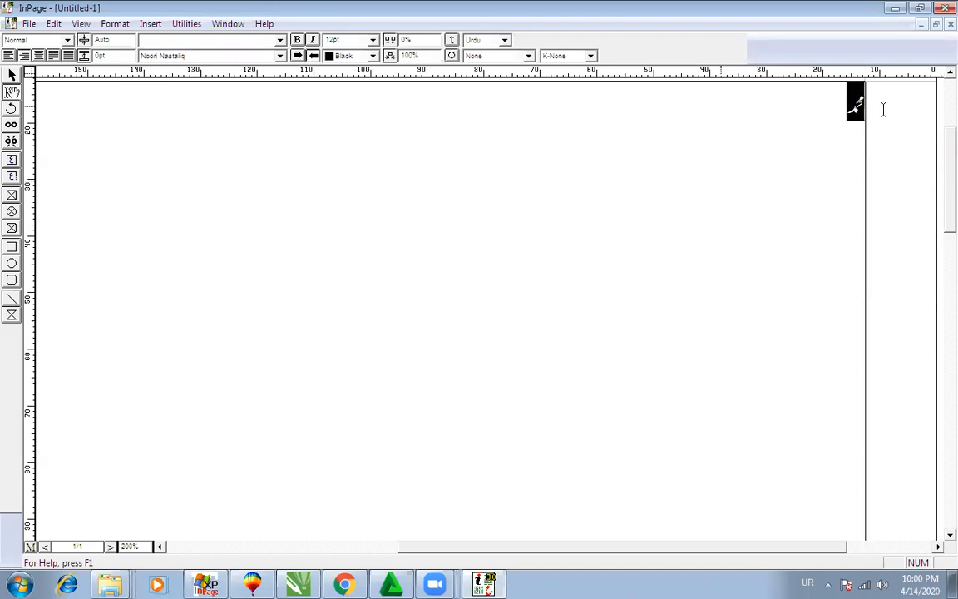
click(800, 147)
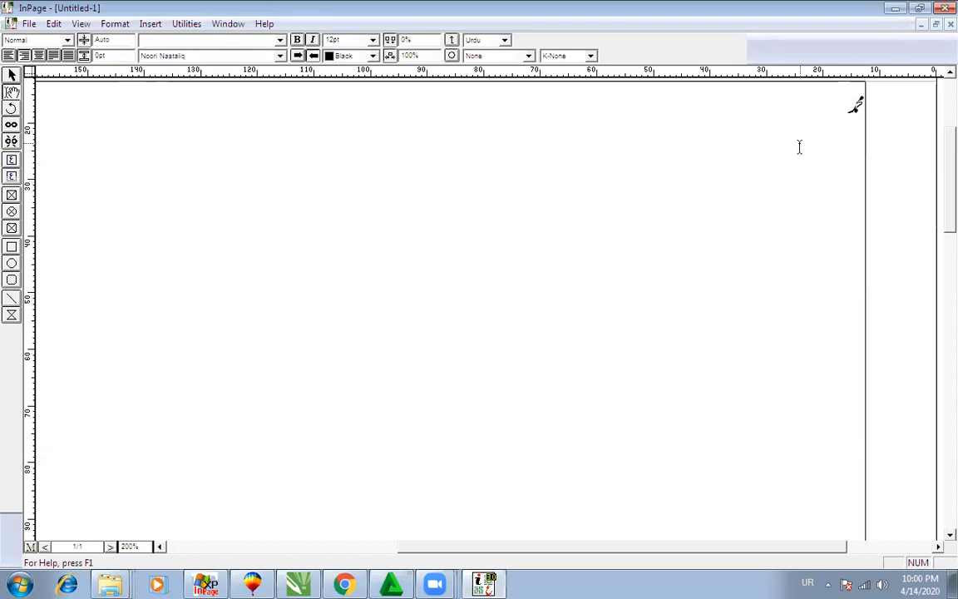
drag(840, 115, 895, 116)
click(374, 41)
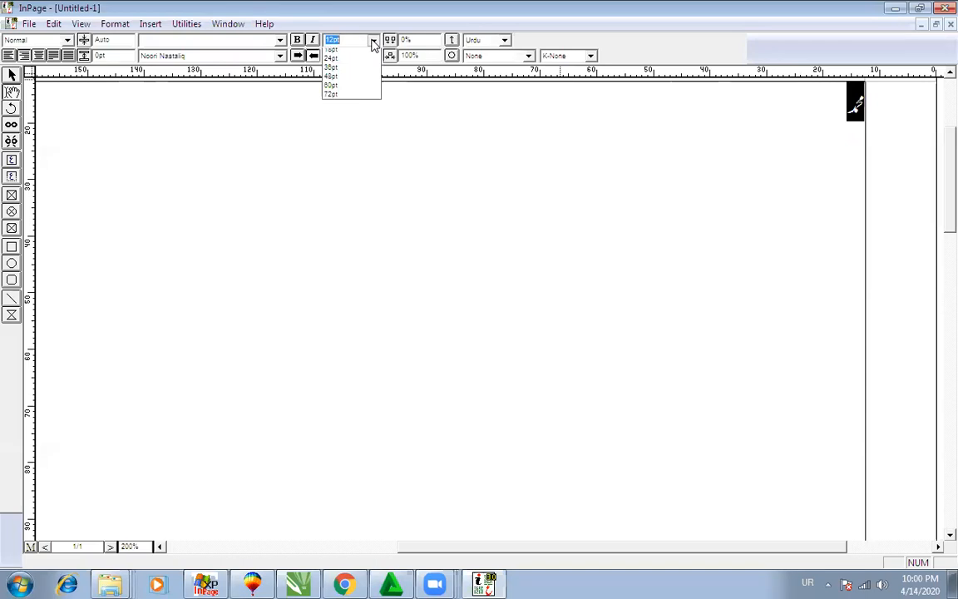
click(366, 119)
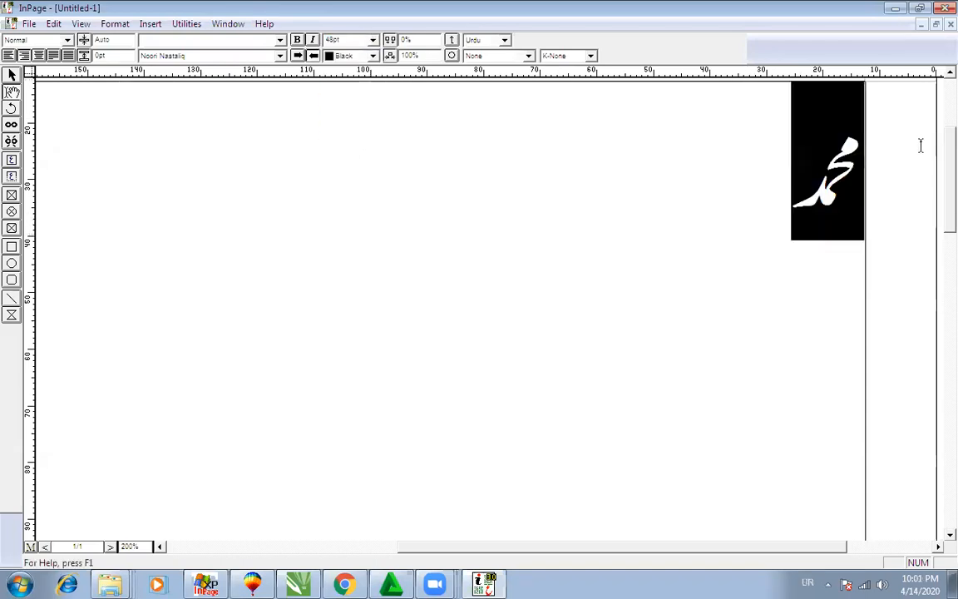
click(187, 55)
click(192, 103)
Step: Switch the word محمد to the Noori Nastaliq font
click(627, 197)
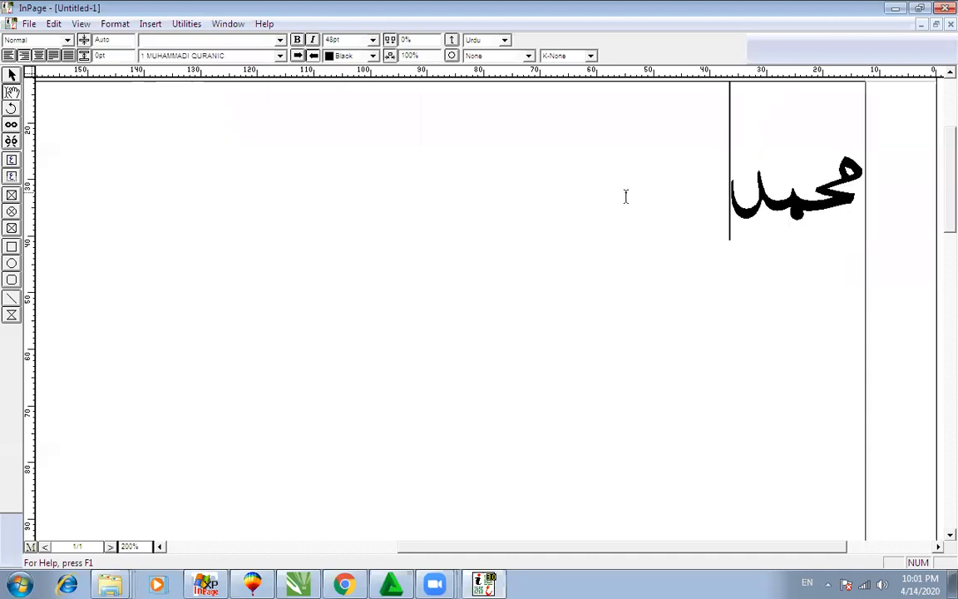
drag(648, 199, 852, 185)
click(216, 56)
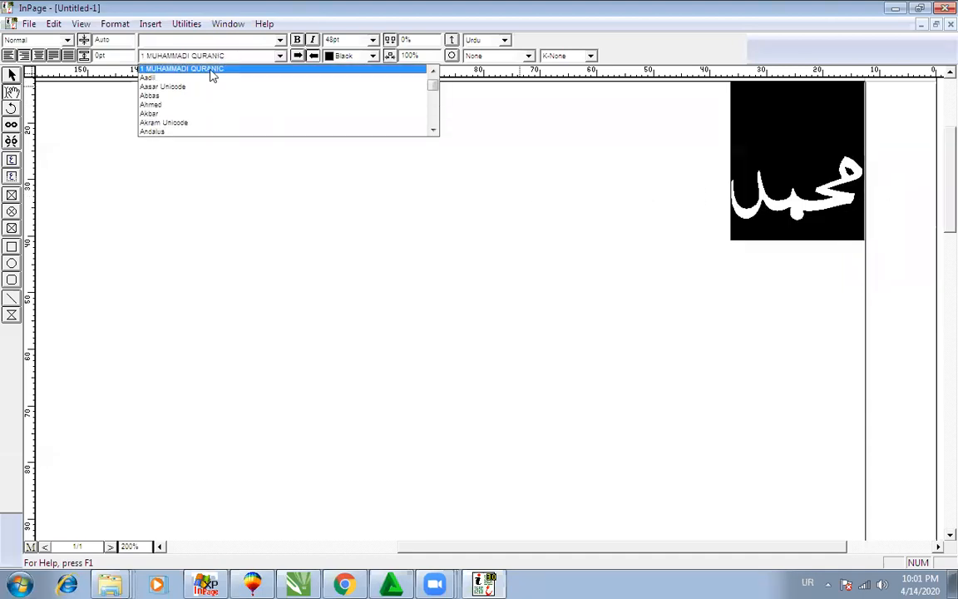
scroll(214, 83, up, 1)
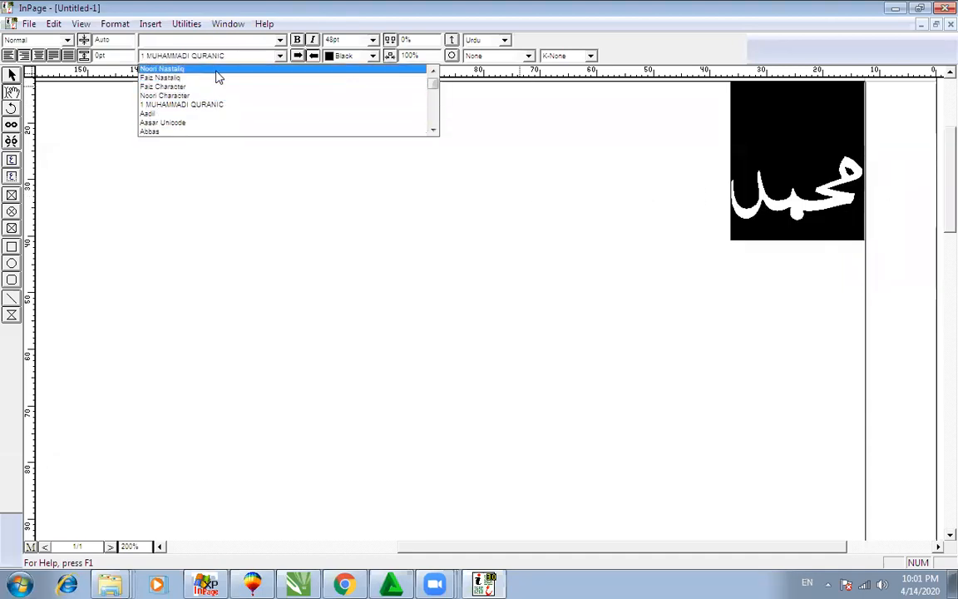
click(166, 68)
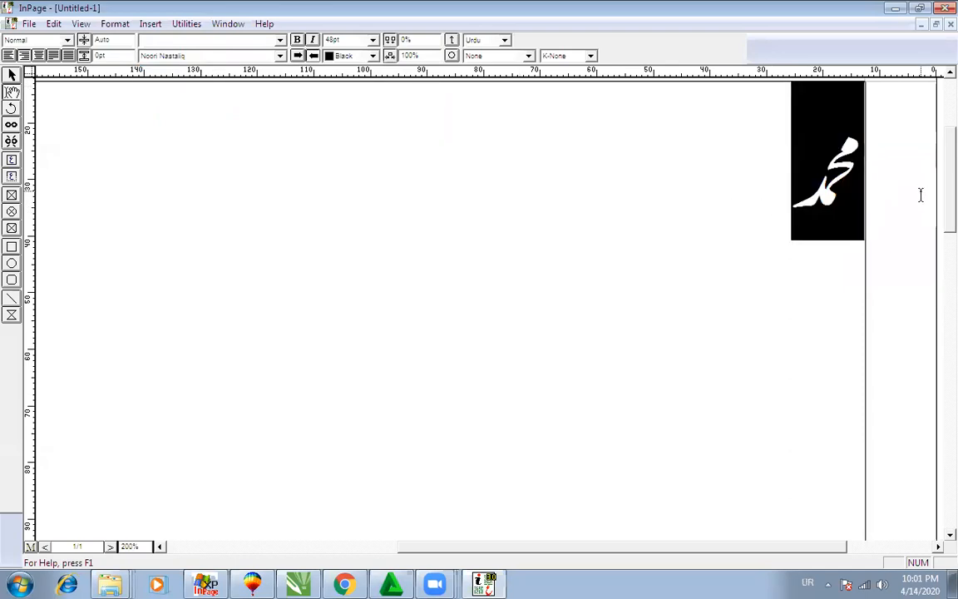
Step: Apply K-Always kashida to محمد and place the cursor at its end
click(752, 221)
drag(752, 221, 872, 163)
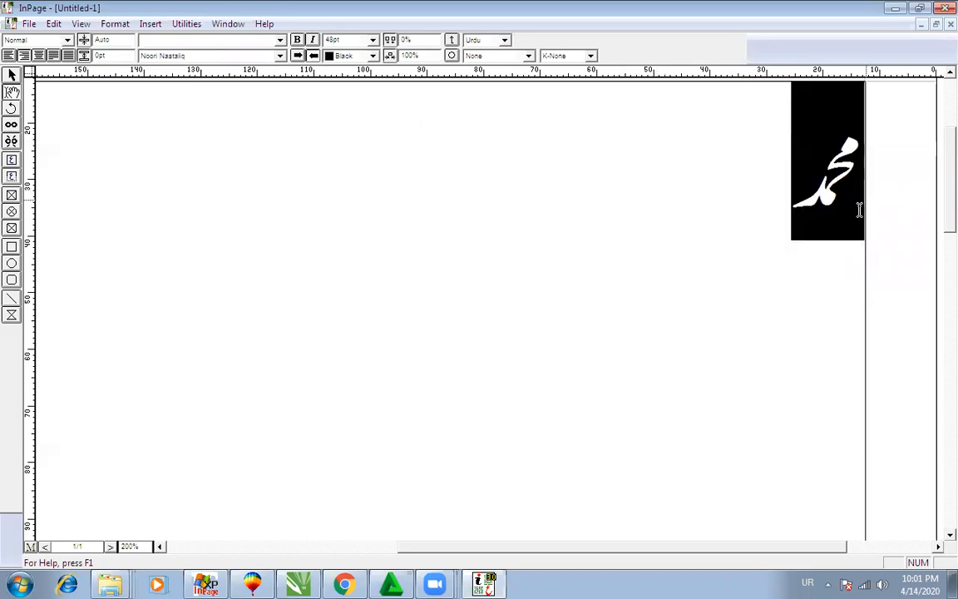
click(592, 57)
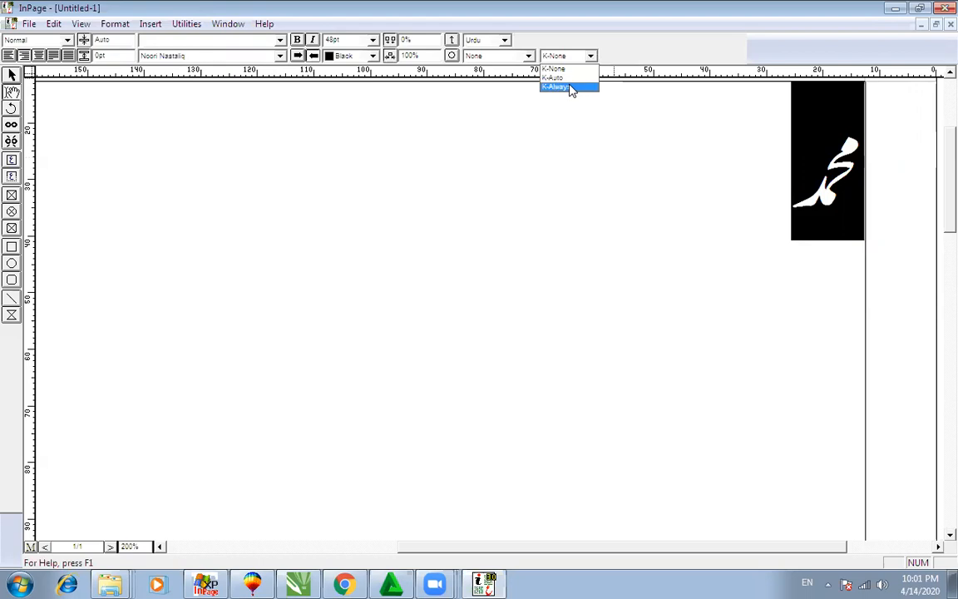
click(570, 88)
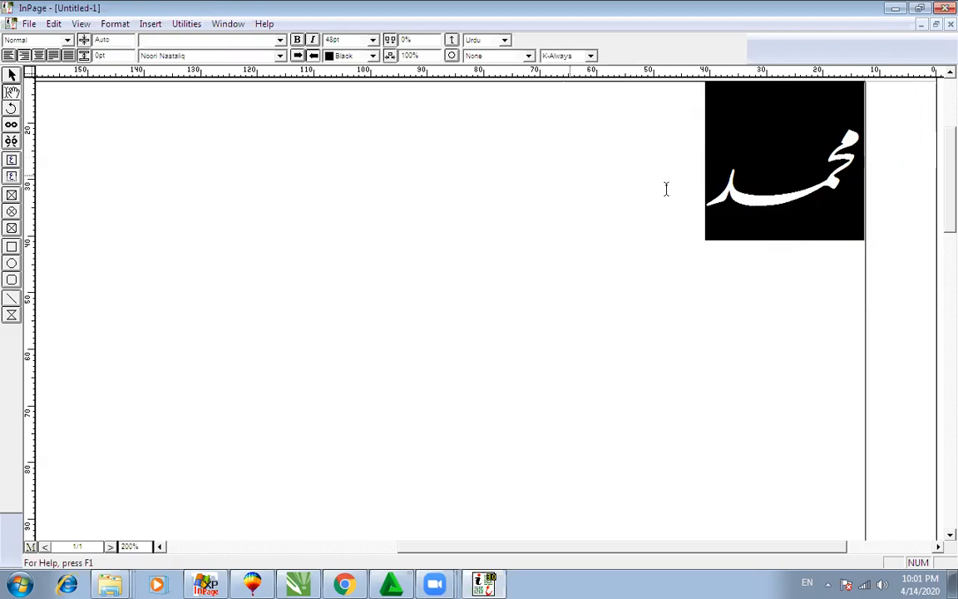
click(697, 192)
drag(821, 187, 879, 168)
drag(663, 195, 905, 157)
click(633, 200)
Step: Type 'الله صلی الله علیہ' after محمد, then delete the first الله
text(الله)
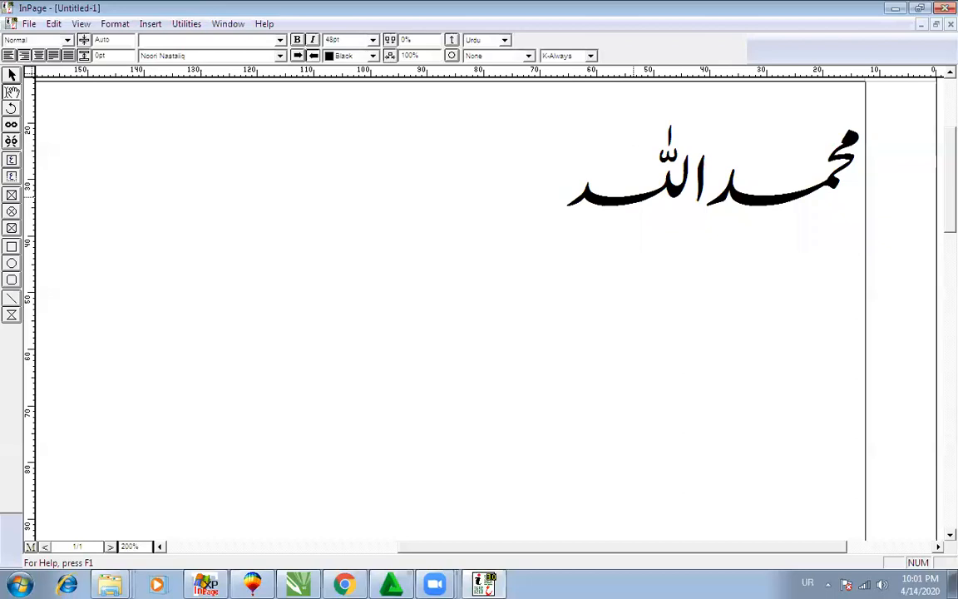
text( صلی الله عل)
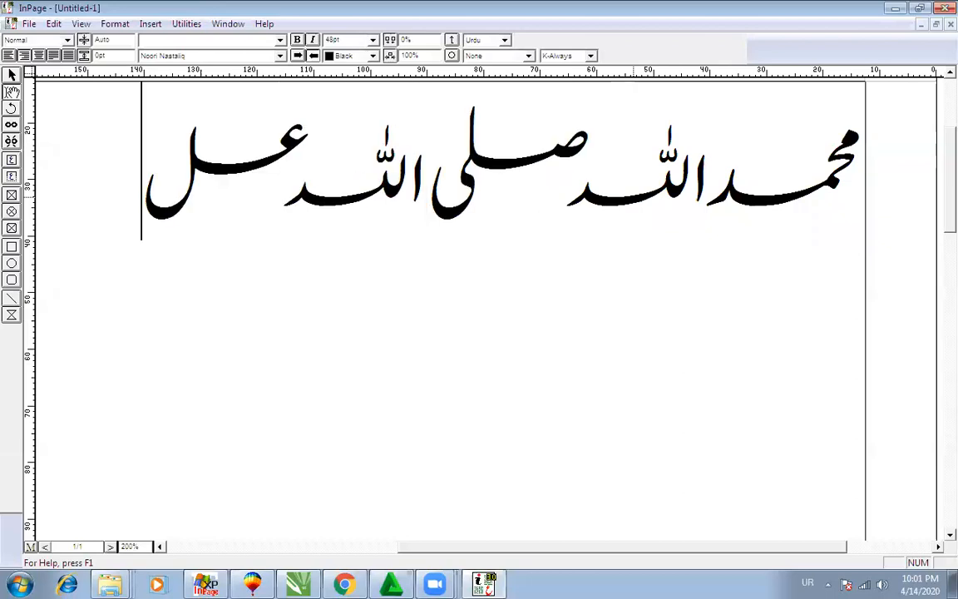
text(یہ)
drag(575, 194, 686, 194)
key(BackSpace)
key(BackSpace)
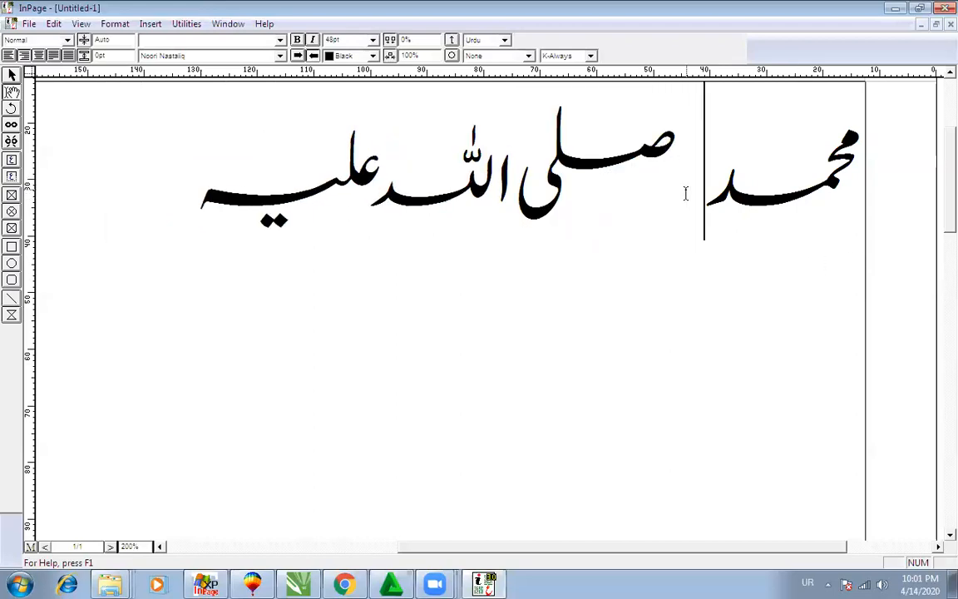
Step: Select الله and turn its kashida stretching off with K-None
click(179, 182)
drag(388, 191, 506, 177)
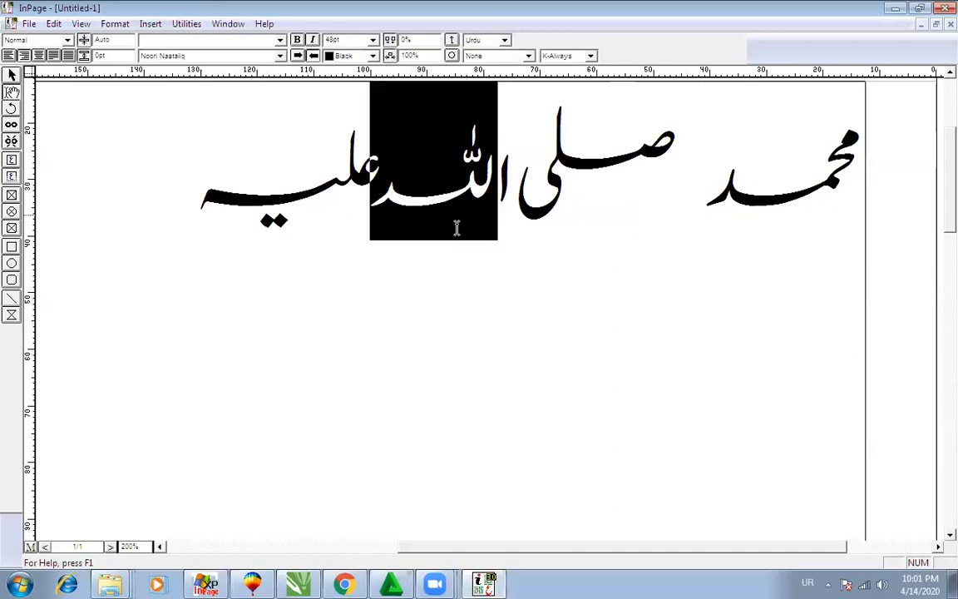
click(379, 232)
drag(376, 208, 533, 212)
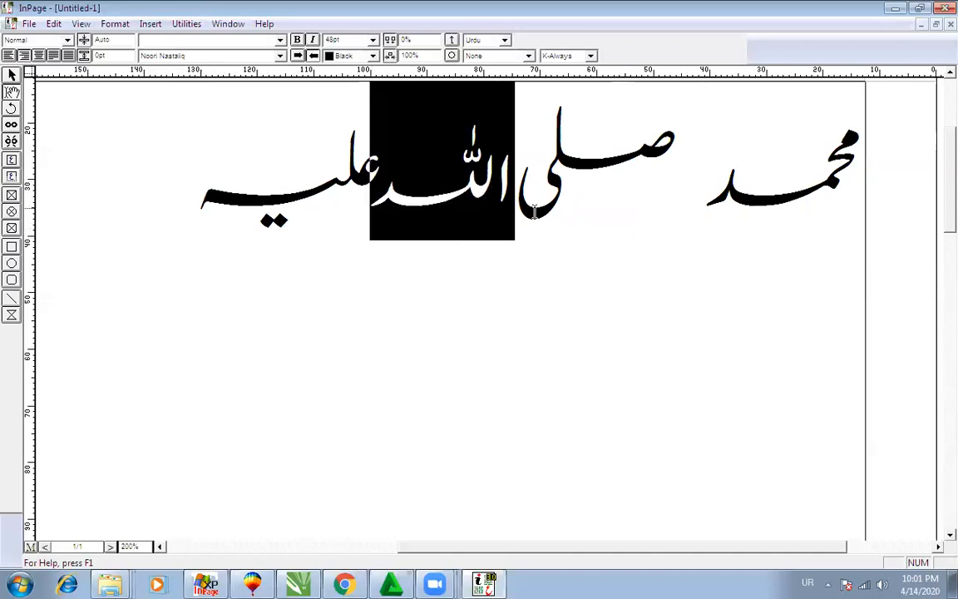
click(568, 56)
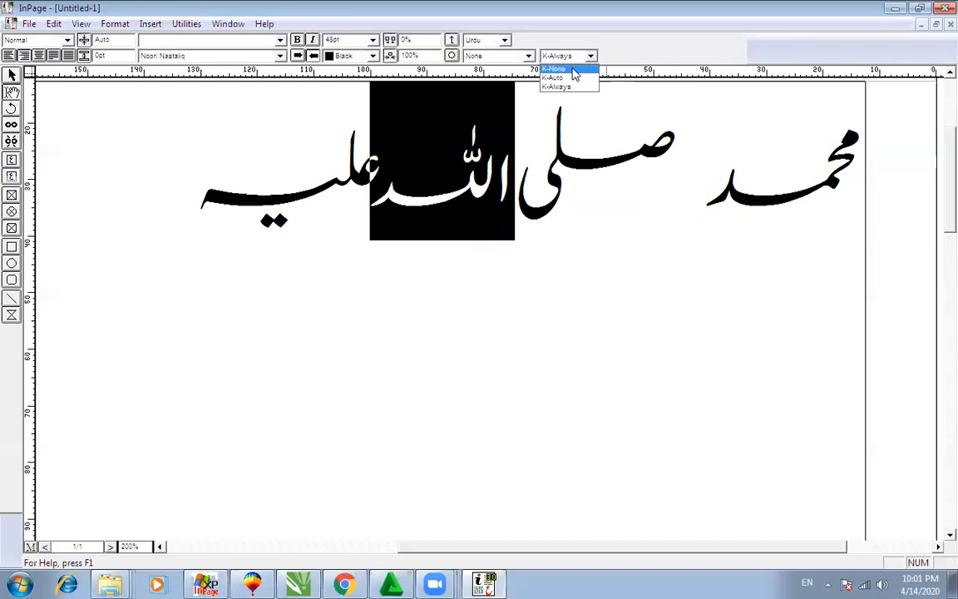
click(573, 73)
drag(197, 207, 415, 193)
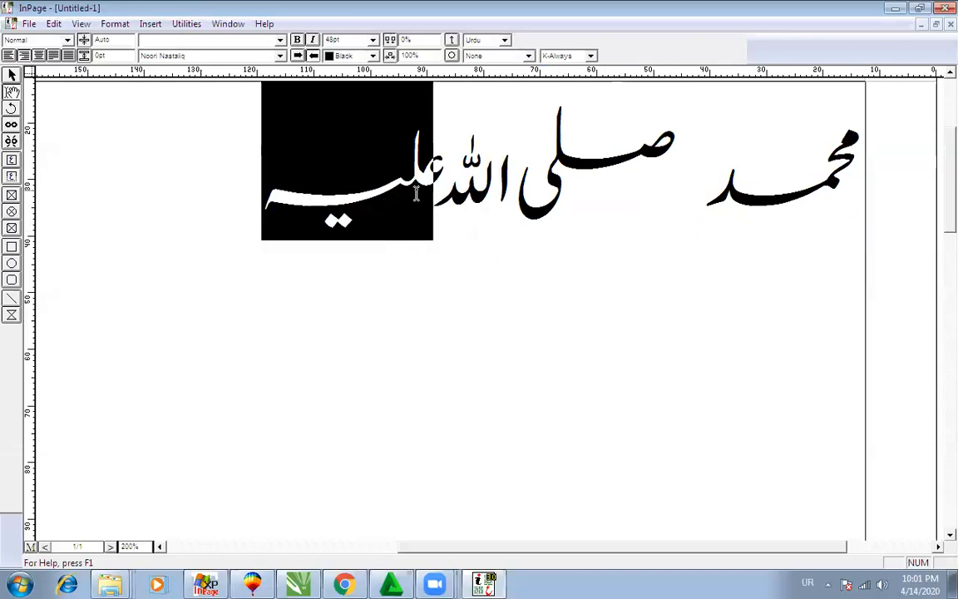
click(762, 72)
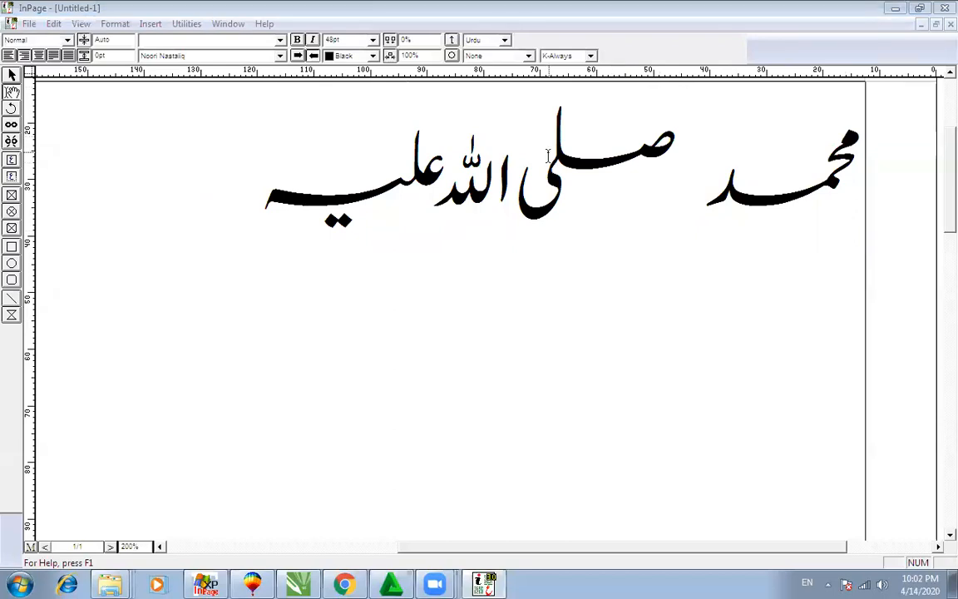
Step: Select the entire Urdu line and delete it
double_click(760, 162)
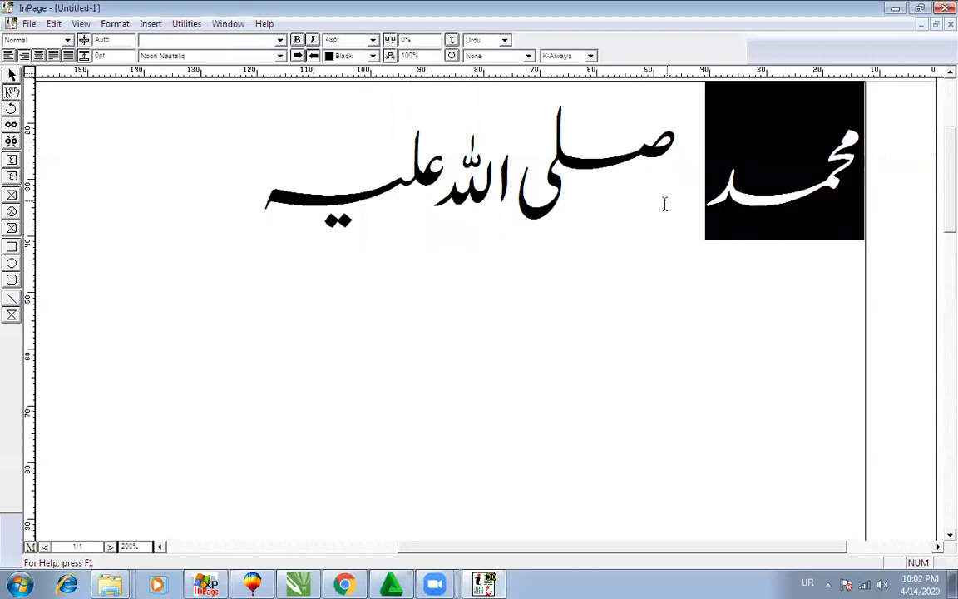
drag(190, 209, 907, 184)
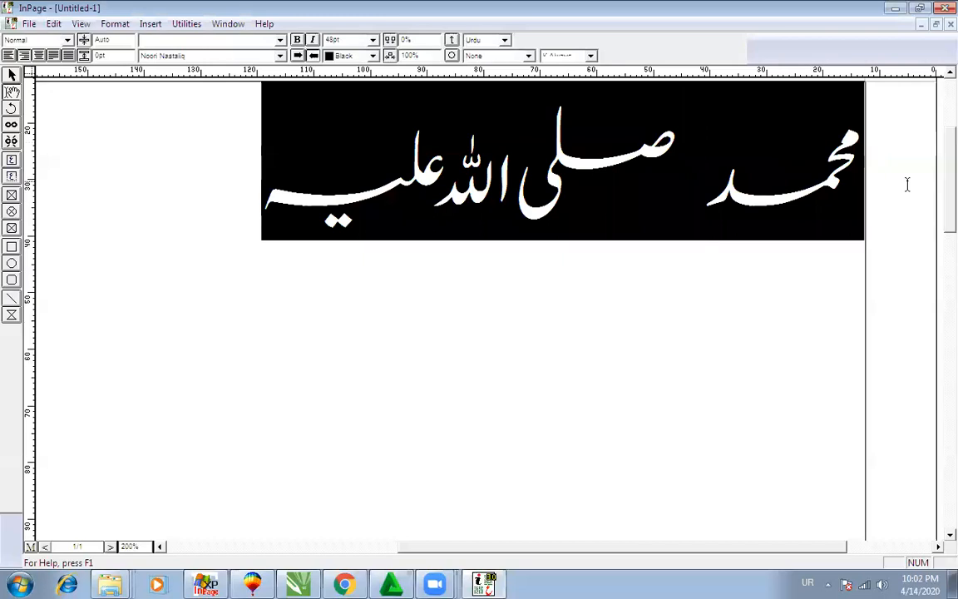
key(Delete)
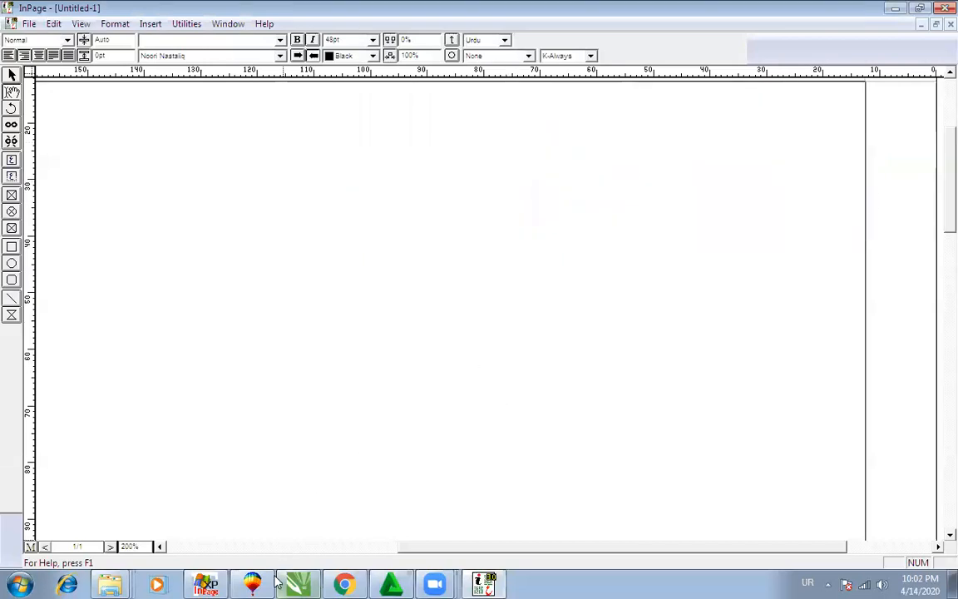
Step: Return to the سورة الملك search results in Chrome and scan them
click(353, 583)
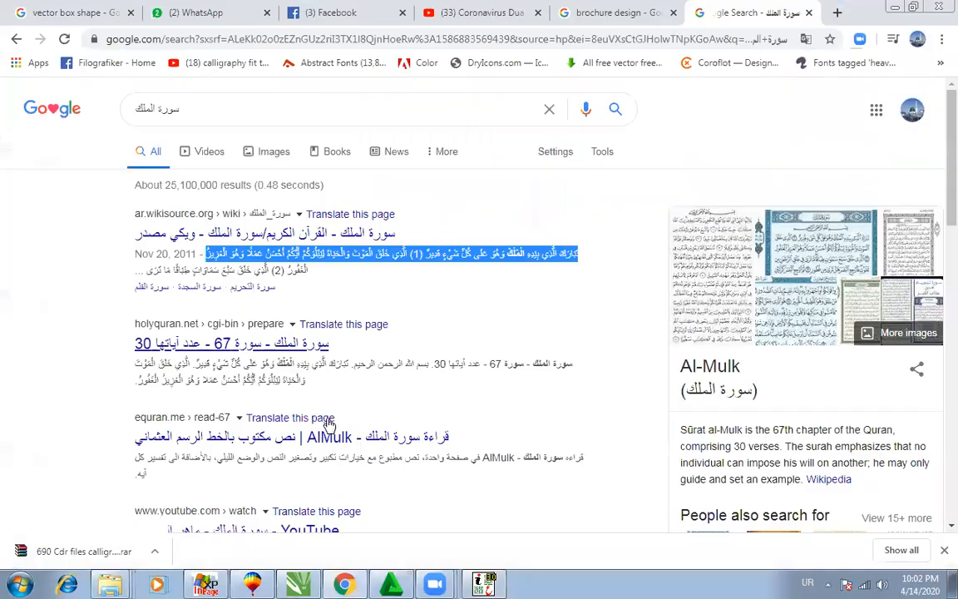
scroll(331, 430, down, 3)
scroll(331, 429, down, 8)
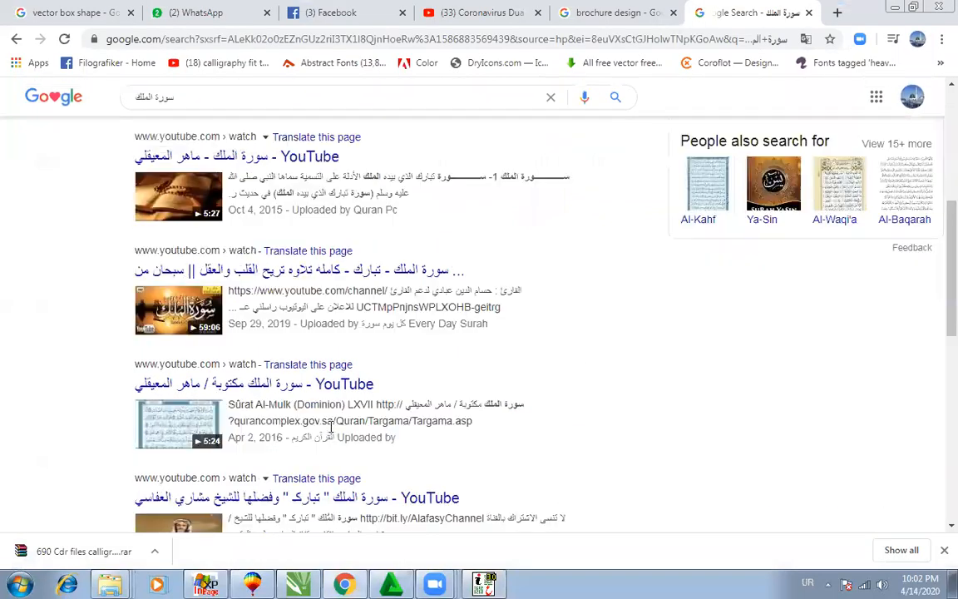
scroll(331, 400, up, 8)
scroll(261, 308, up, 3)
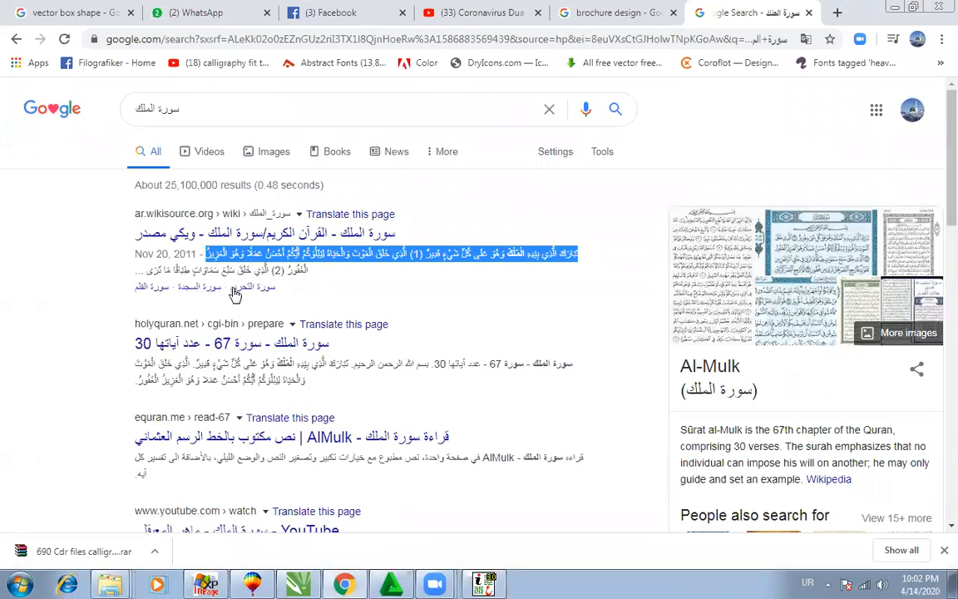
Step: Preview the Wikisource result in English, then go back and open the Arabic page
click(306, 216)
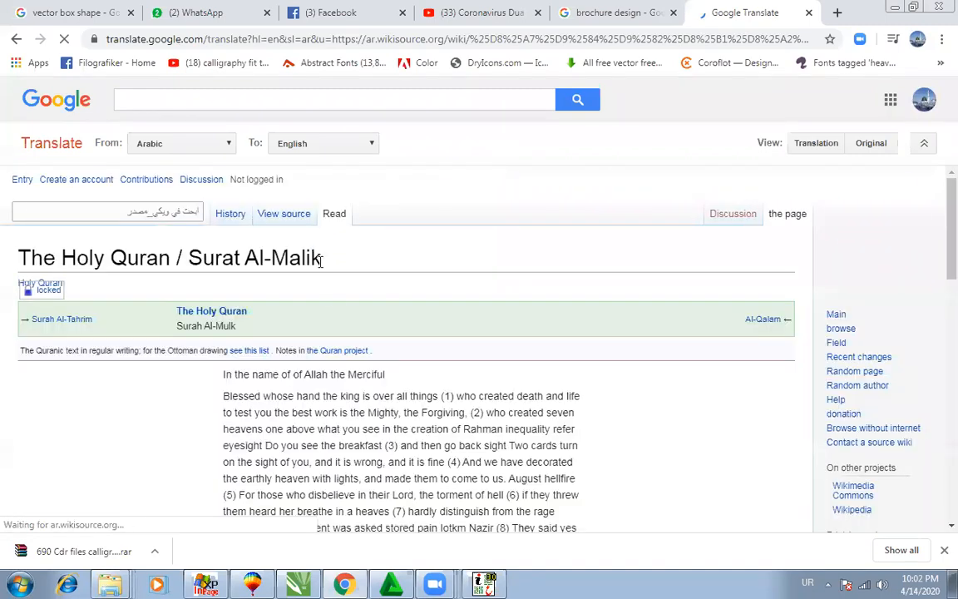
scroll(356, 337, down, 4)
scroll(137, 225, up, 4)
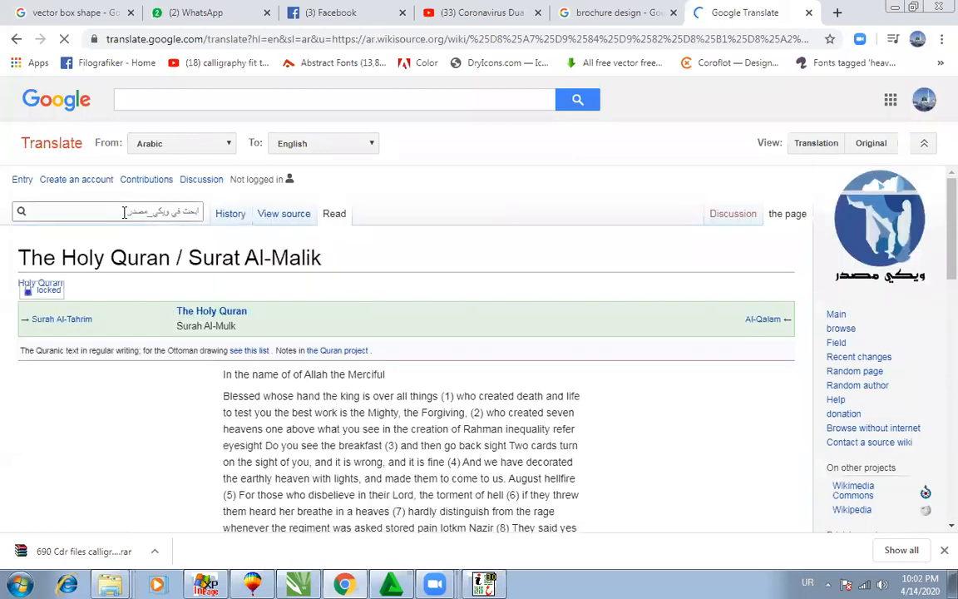
click(15, 38)
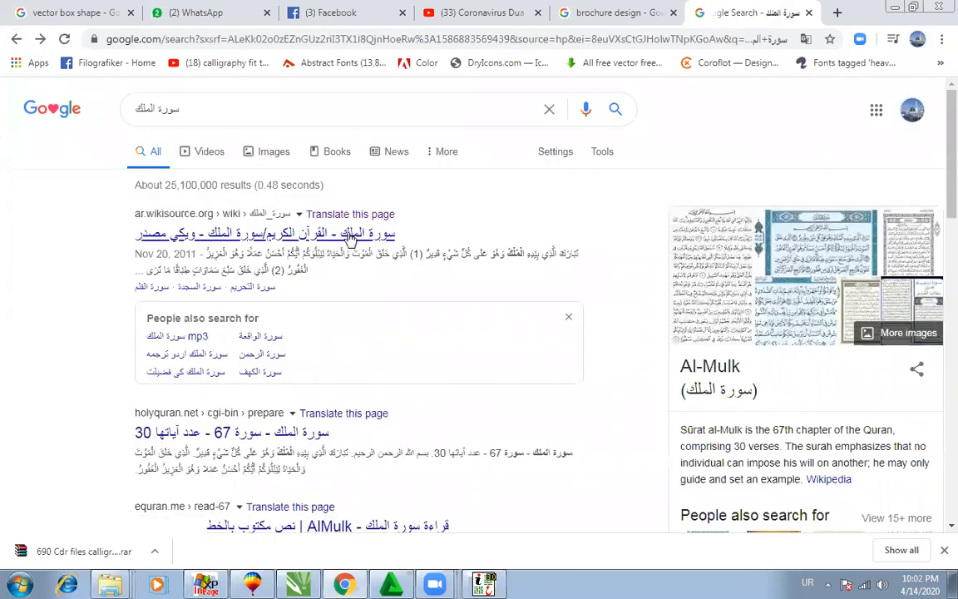
click(350, 237)
Step: Copy Surah Al-Mulk from the Bismillah through verse (30) on Arabic Wikisource
scroll(496, 349, down, 3)
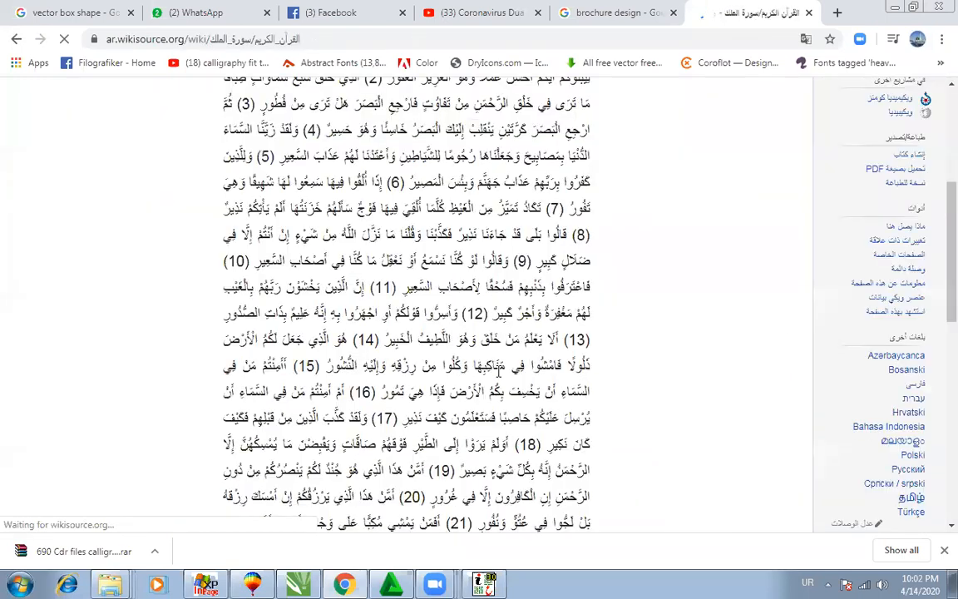
scroll(474, 366, down, 8)
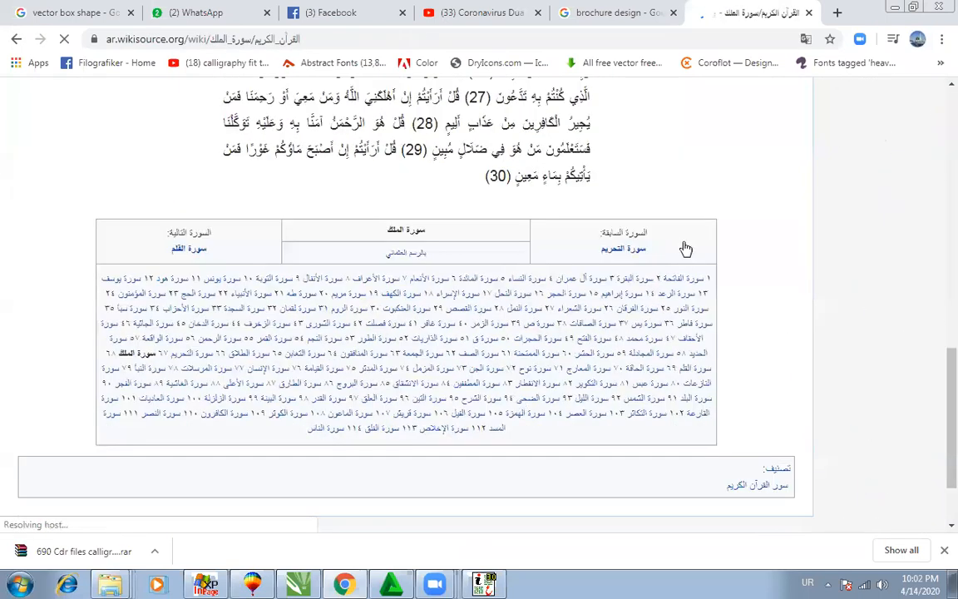
scroll(674, 253, down, 1)
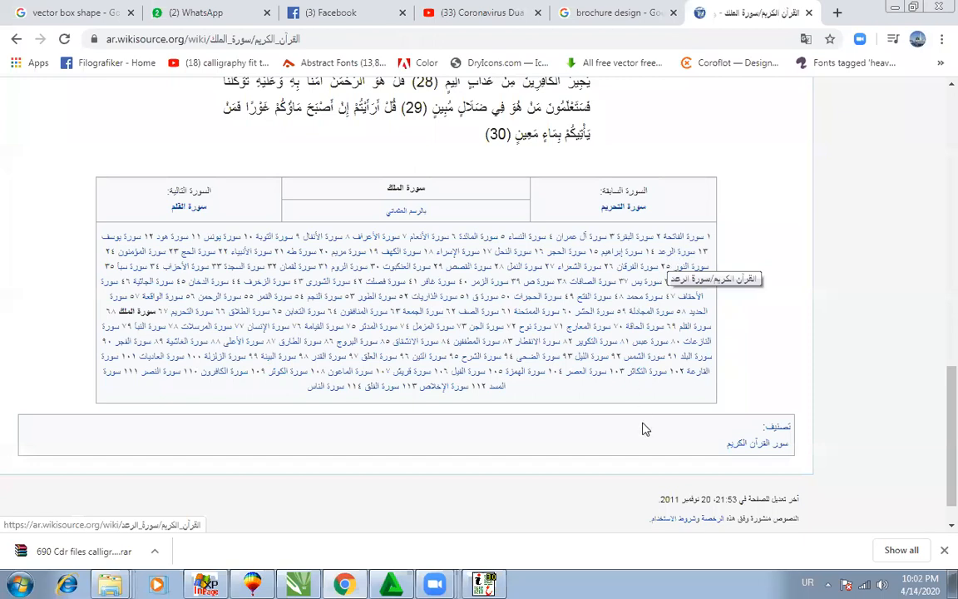
scroll(583, 428, down, 1)
scroll(385, 385, up, 4)
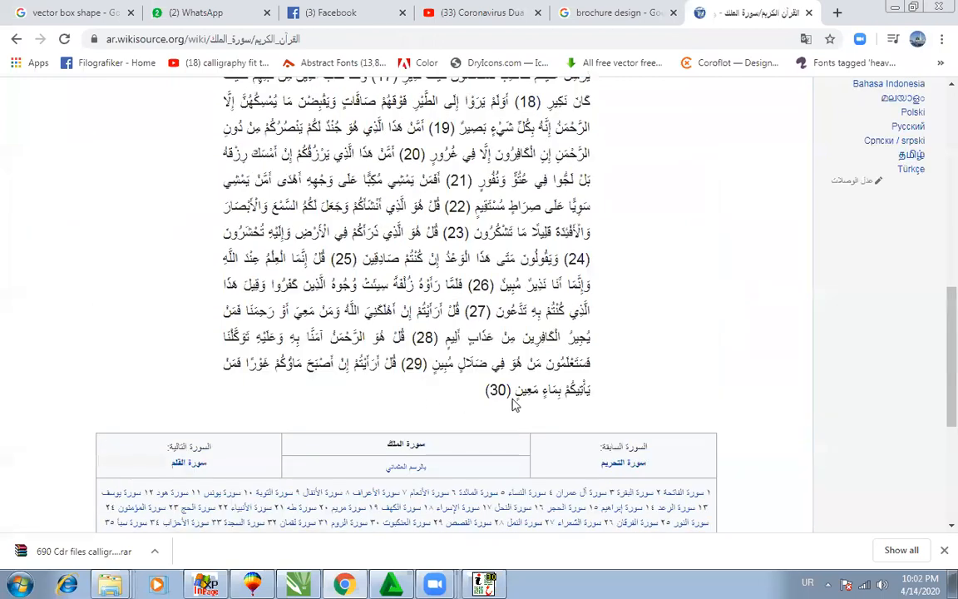
scroll(463, 364, up, 1)
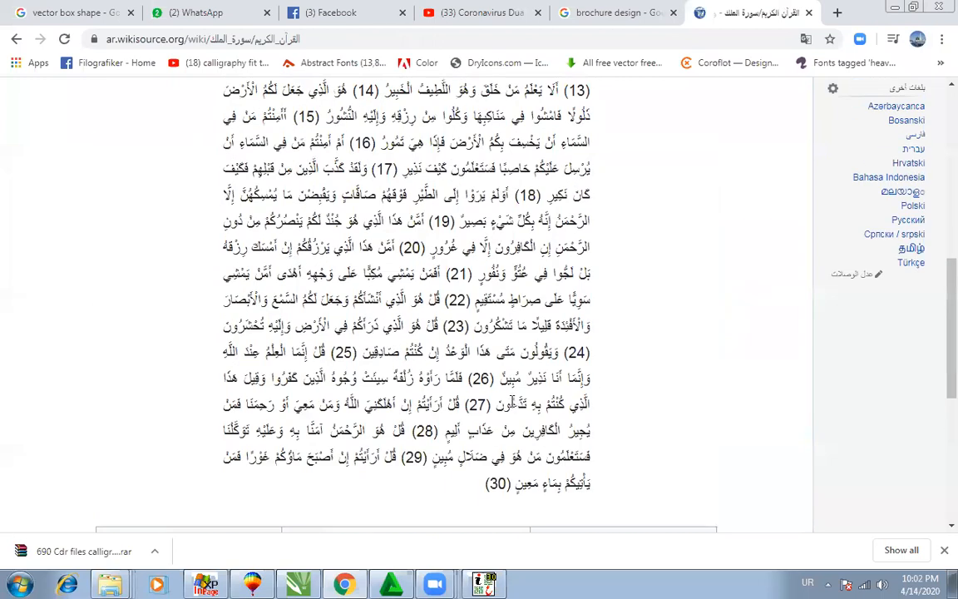
scroll(463, 332, up, 7)
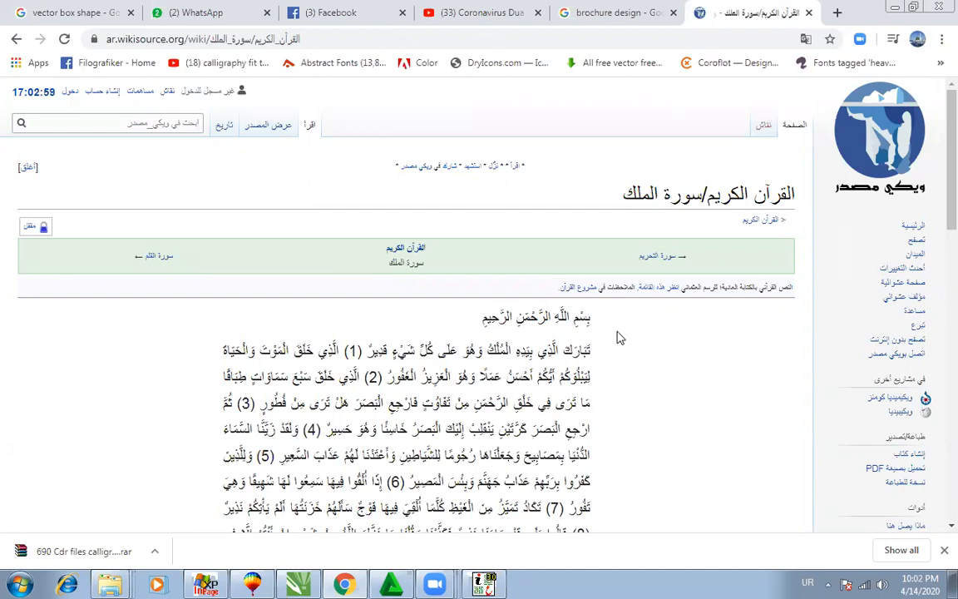
scroll(430, 374, down, 4)
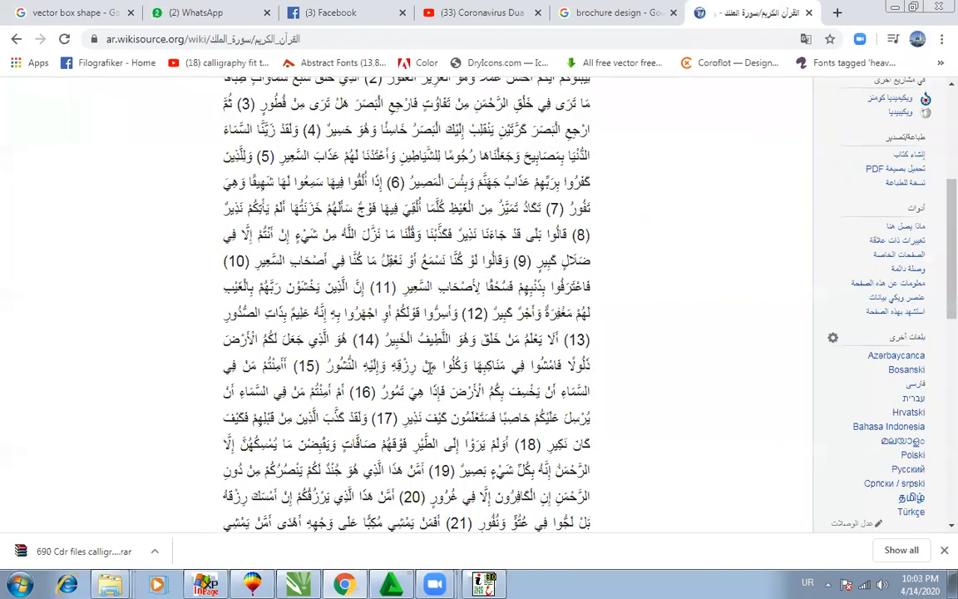
scroll(430, 374, down, 8)
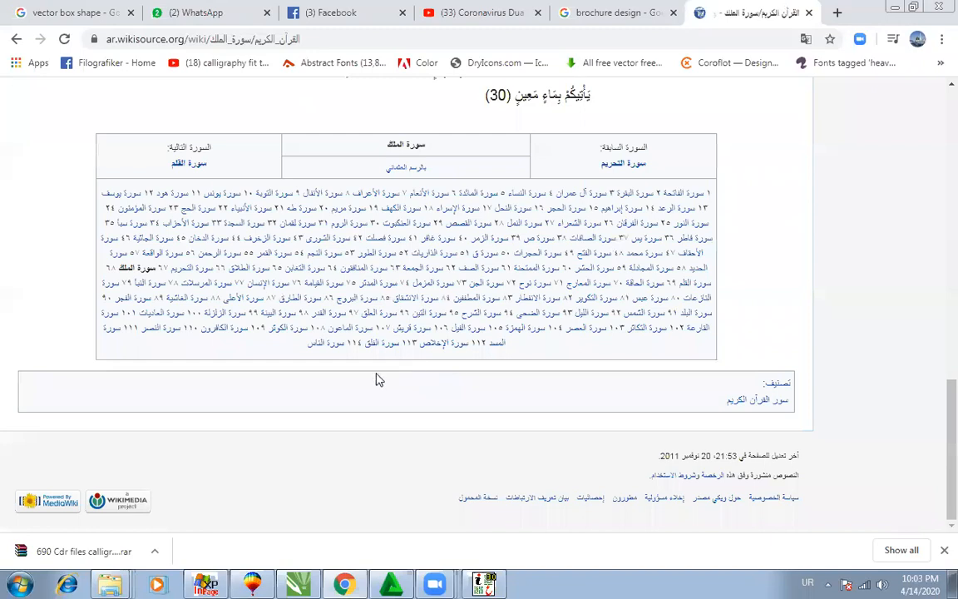
scroll(377, 379, up, 4)
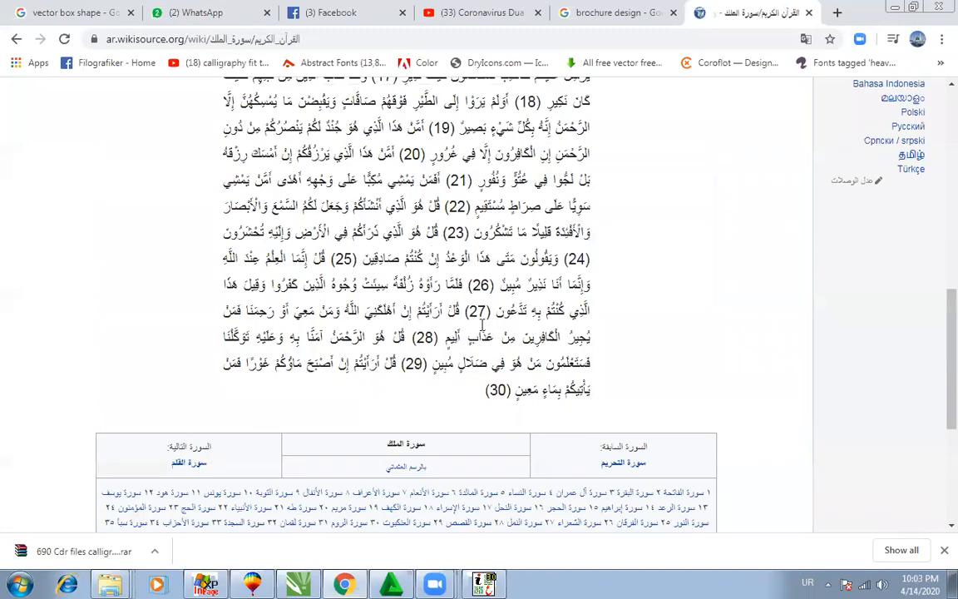
scroll(596, 204, up, 7)
drag(592, 200, 511, 98)
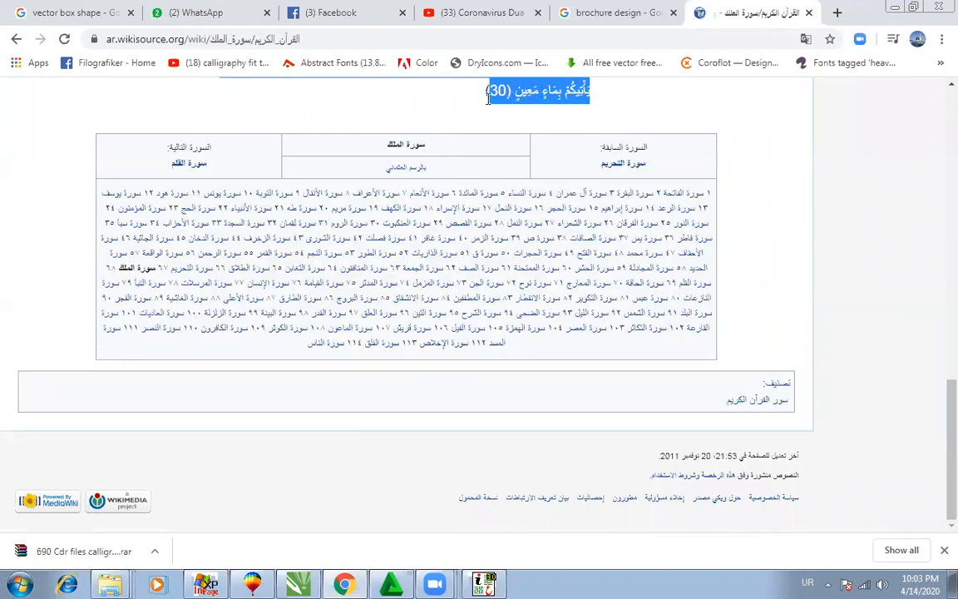
right_click(511, 99)
click(541, 111)
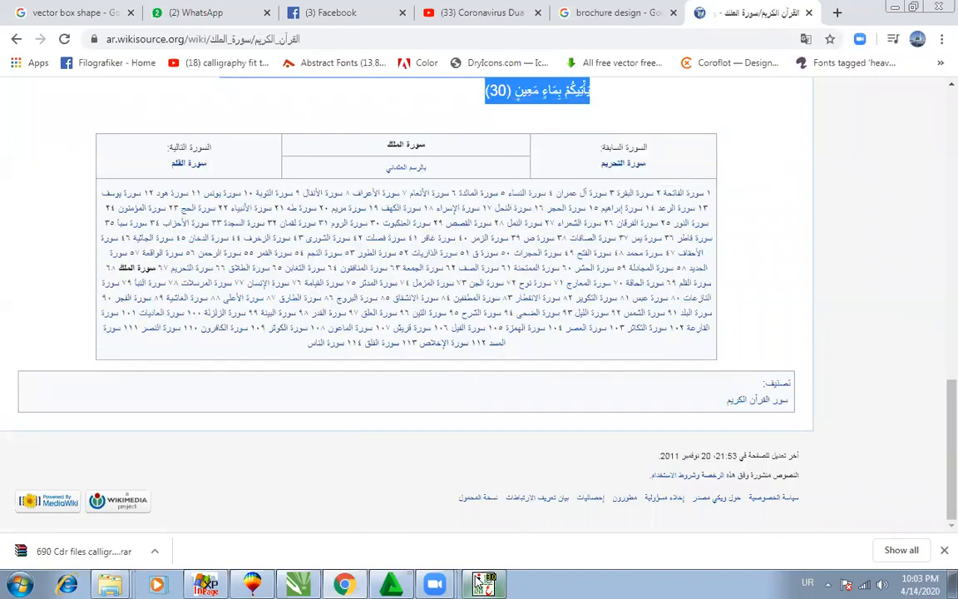
Step: Paste the copied surah onto InPage's blank Untitled-1 page
key(alt+Tab)
right_click(554, 238)
click(588, 300)
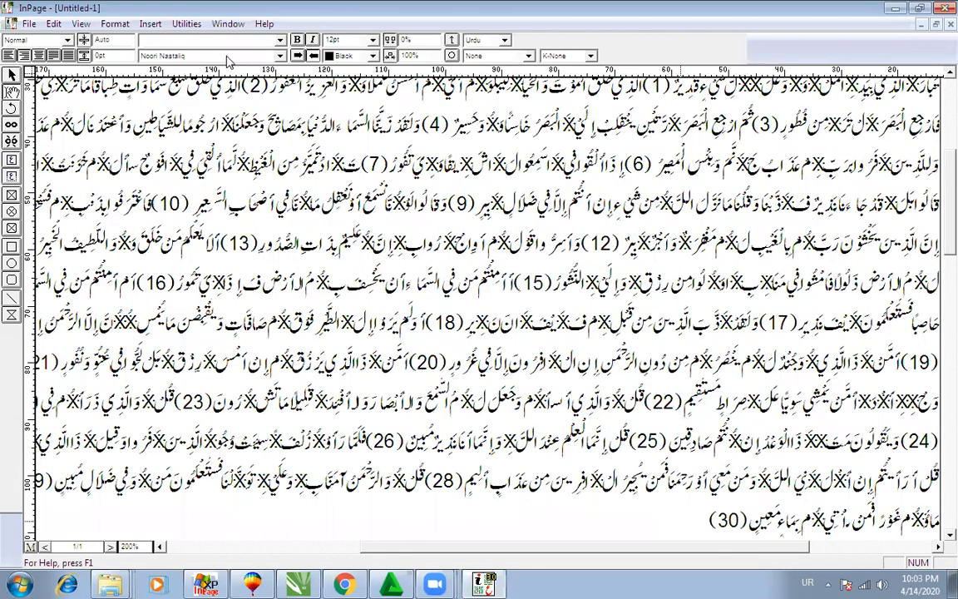
Step: Set the pasted surah in 1 MUHAMMADI QURANIC, then select all of it and delete it
click(227, 107)
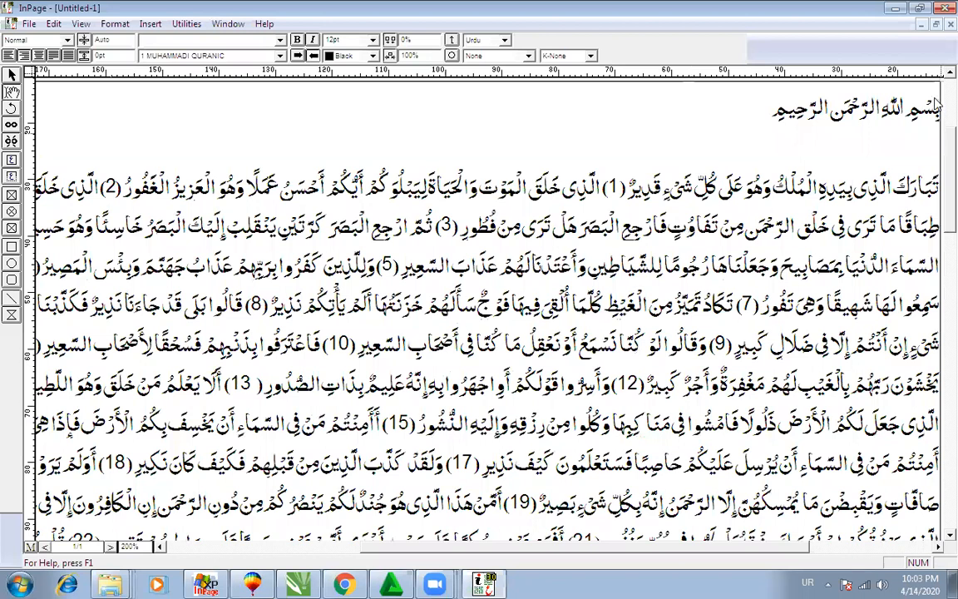
drag(843, 80, 335, 489)
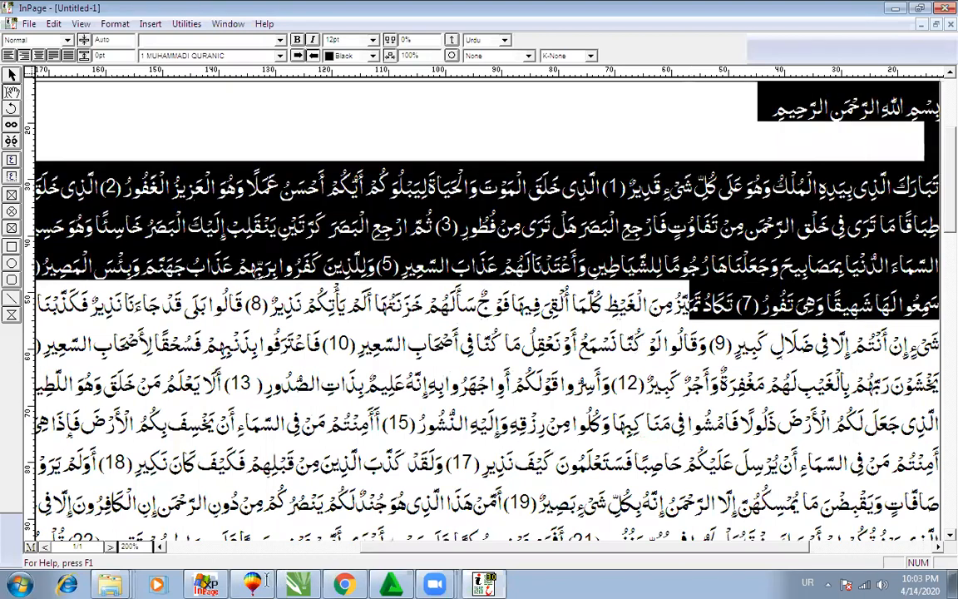
drag(266, 580, 184, 581)
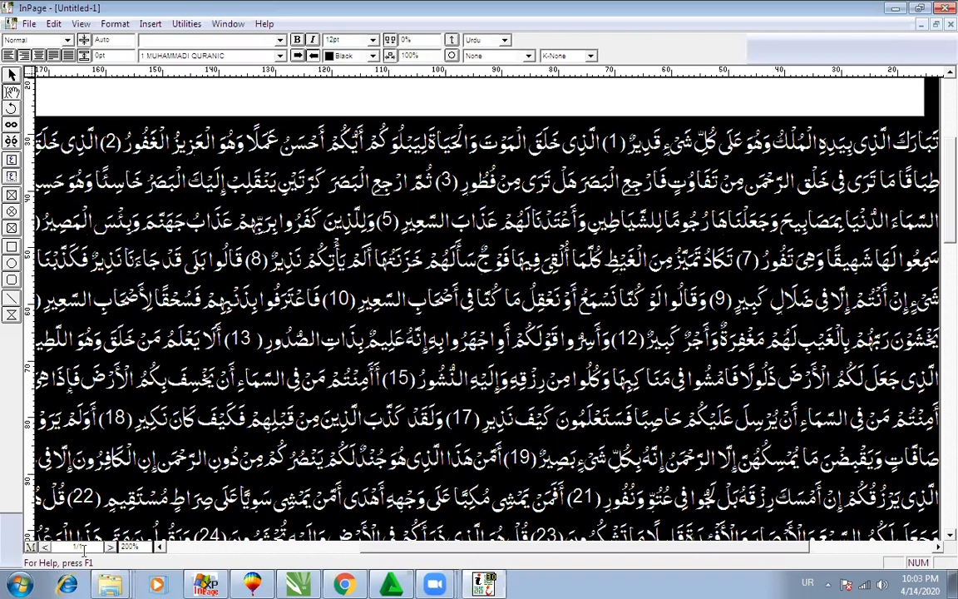
key(Delete)
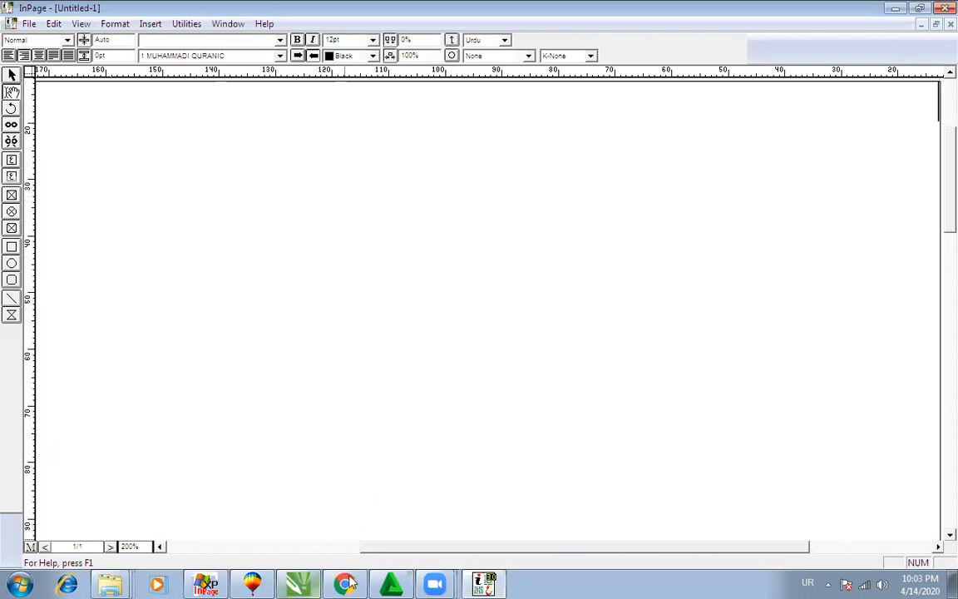
click(343, 584)
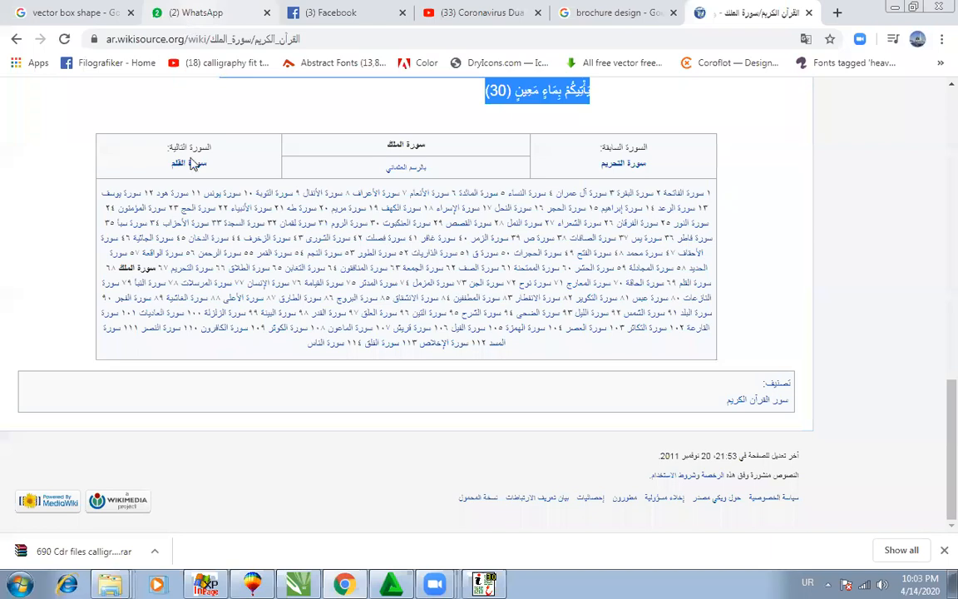
Step: Move through the WhatsApp and shape-search Chrome tabs to reach the Facebook tab
click(191, 13)
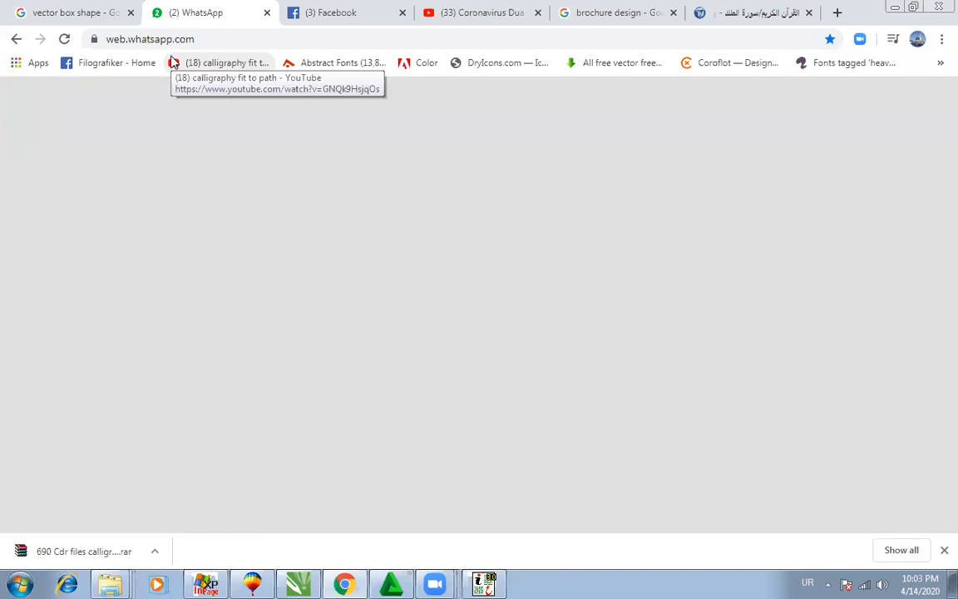
click(39, 15)
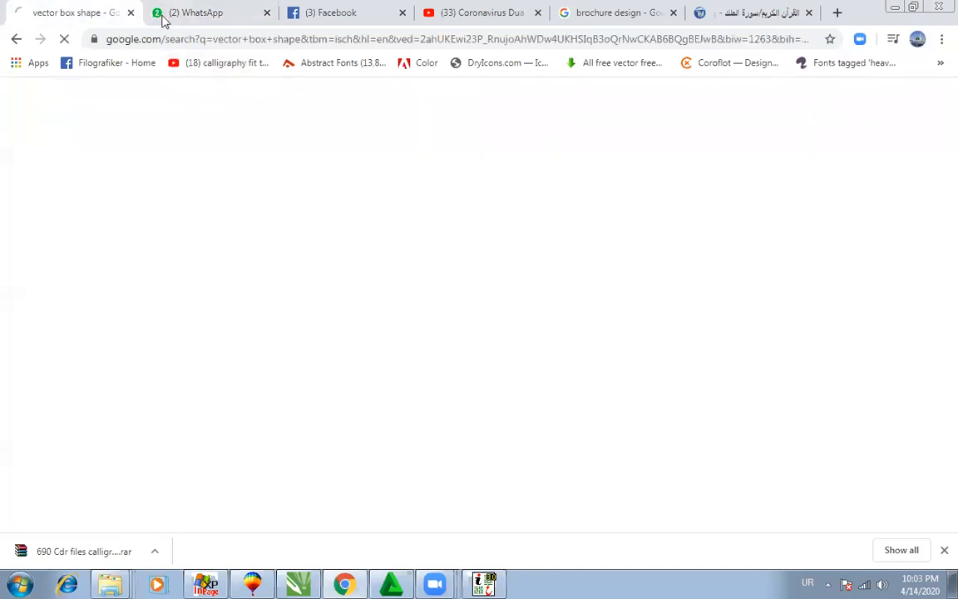
click(164, 21)
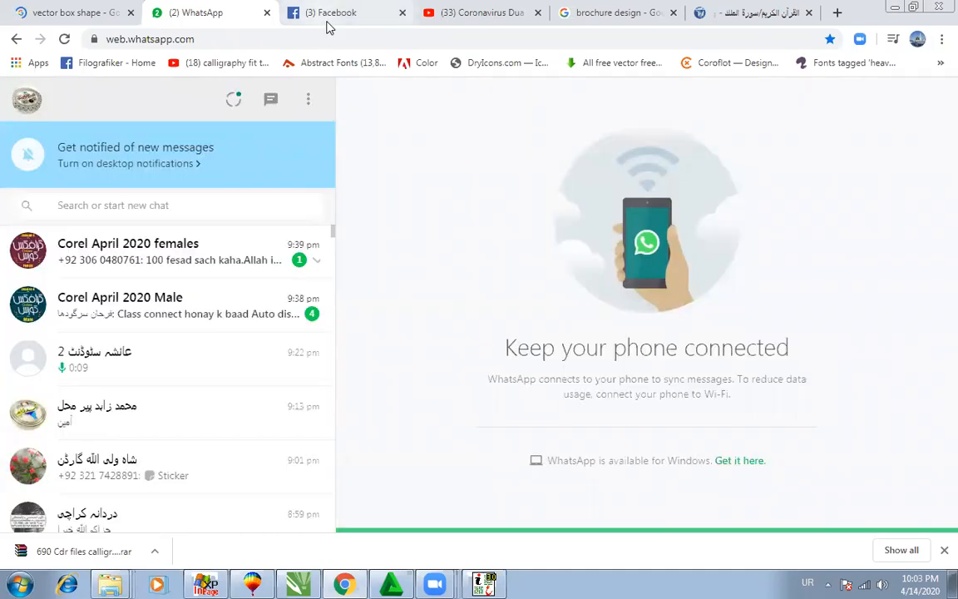
click(291, 23)
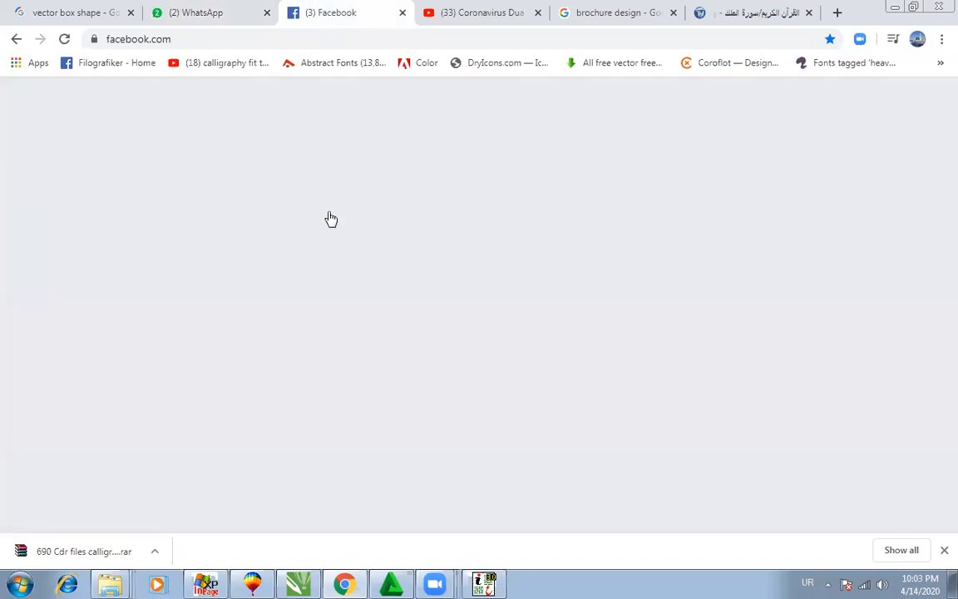
Step: Expand the Facebook comment with See More and copy its four Urdu poem lines
scroll(329, 218, down, 2)
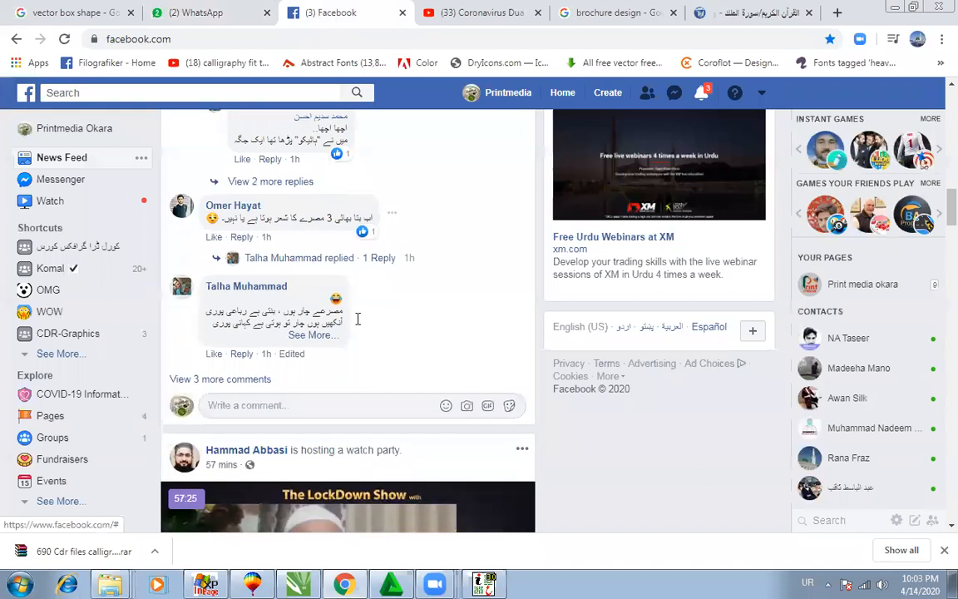
click(311, 299)
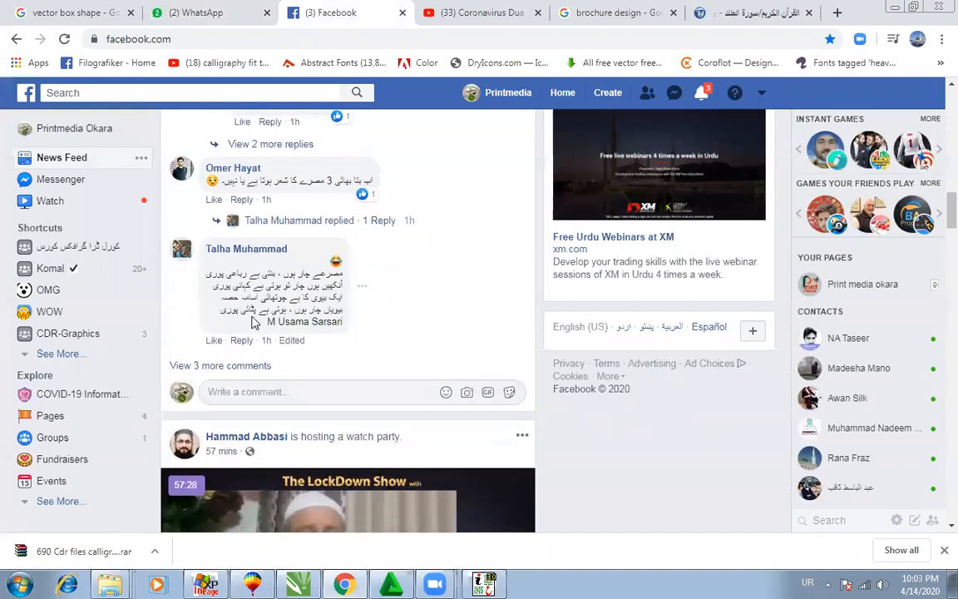
drag(222, 313, 304, 311)
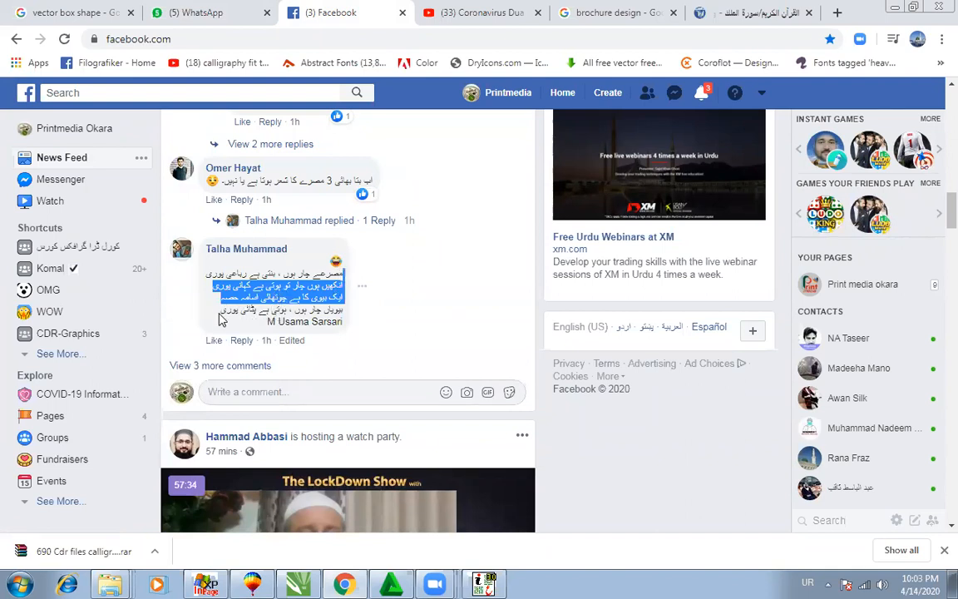
drag(267, 322, 339, 273)
right_click(333, 285)
click(341, 292)
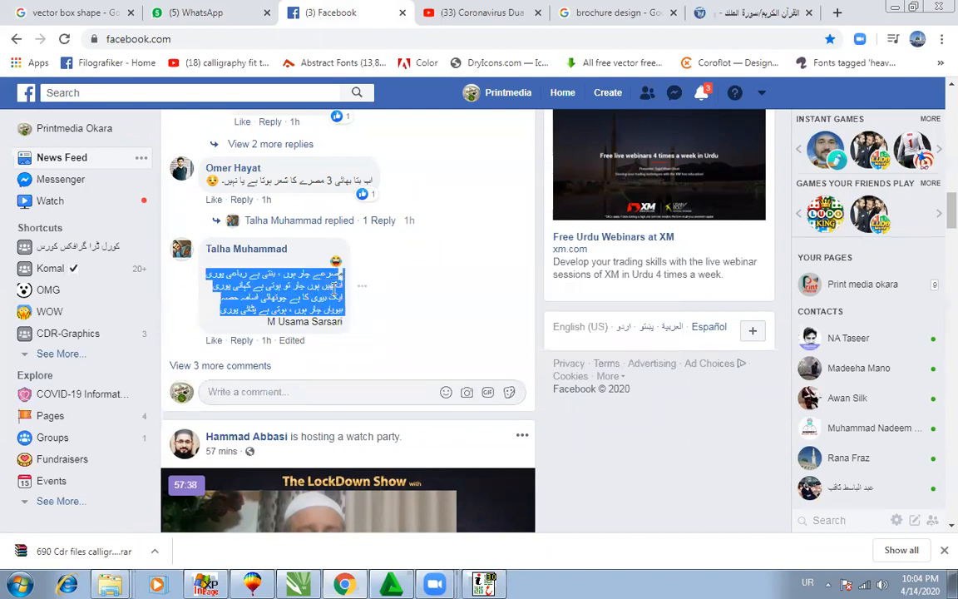
key(alt+Tab)
Step: Paste the four-line poem into InPage and set it in Noori Nastaliq
right_click(482, 375)
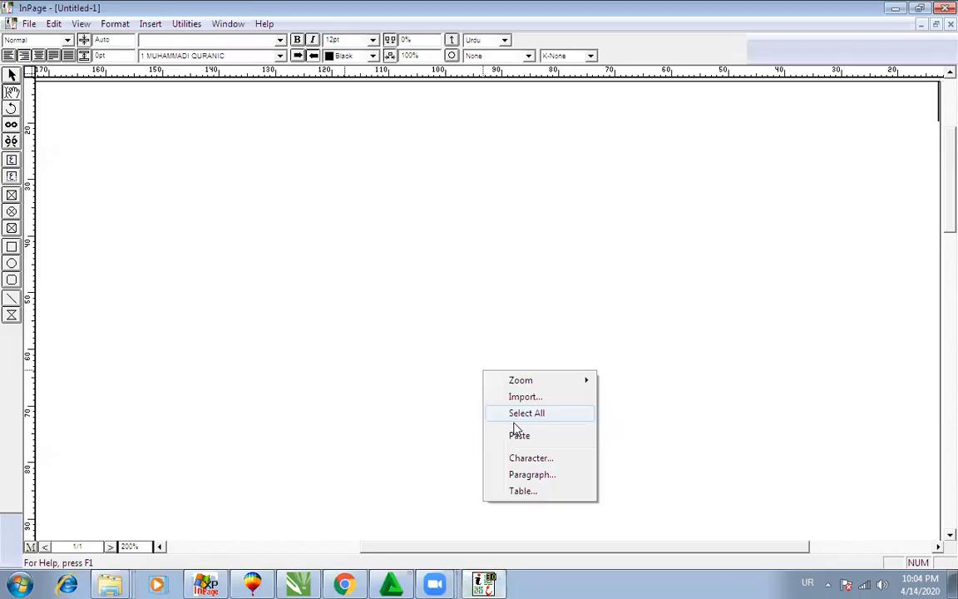
click(519, 435)
key(ctrl+a)
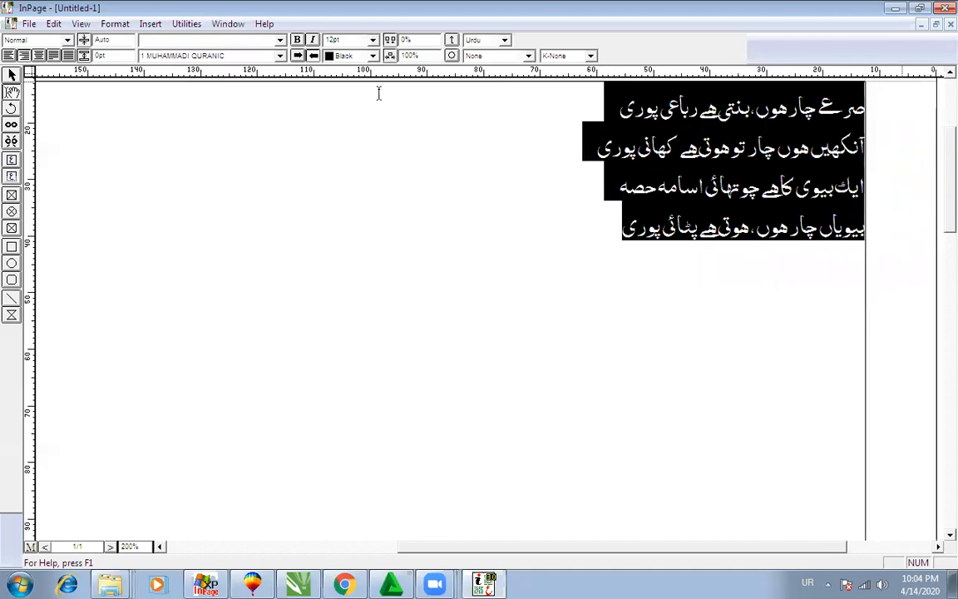
click(184, 55)
scroll(438, 85, up, 2)
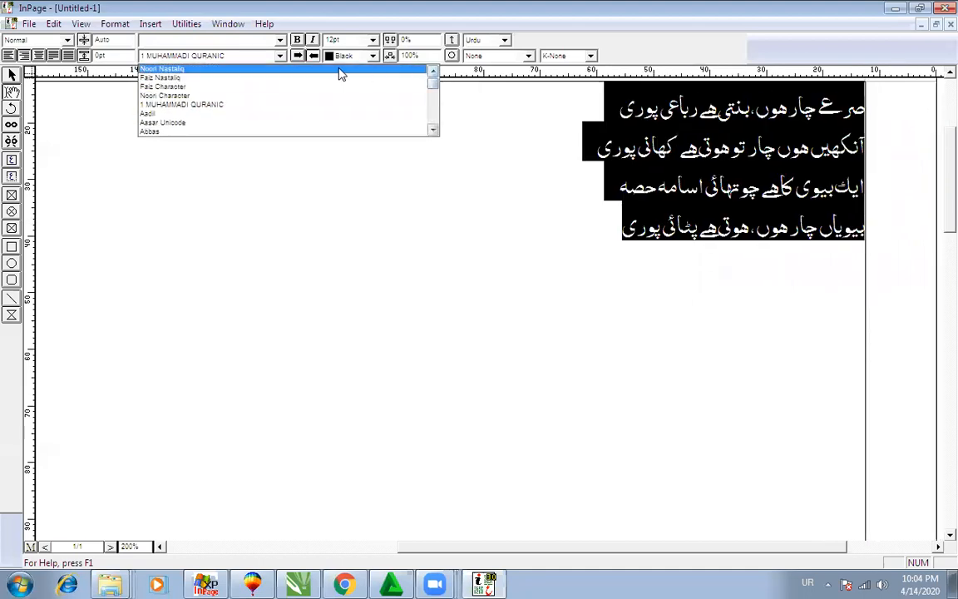
click(175, 68)
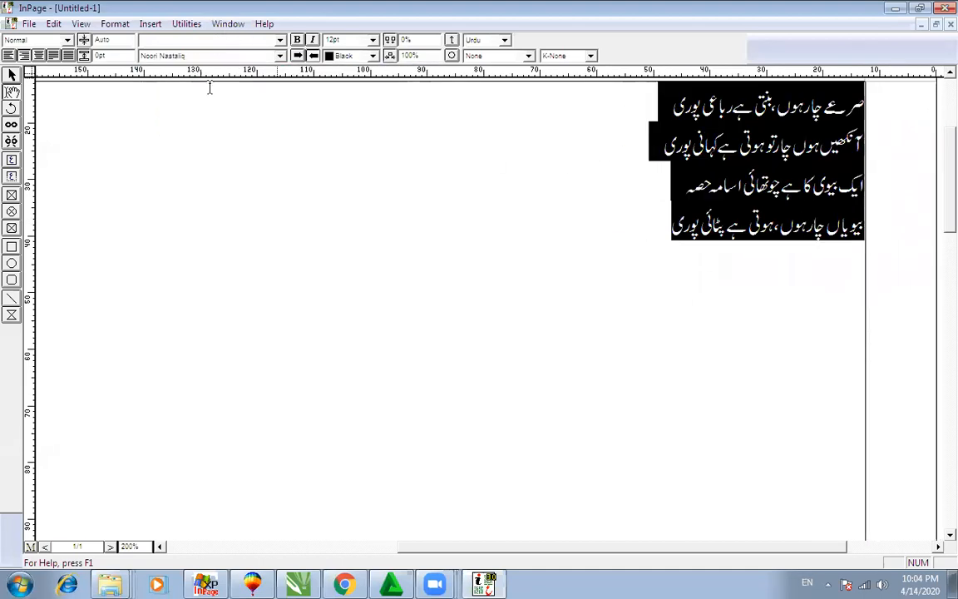
Step: Switch keyboard input to Urdu and reselect the poem lines to check the Noori Nastaliq text
click(659, 218)
key(ctrl+a)
key(alt+shift)
click(874, 106)
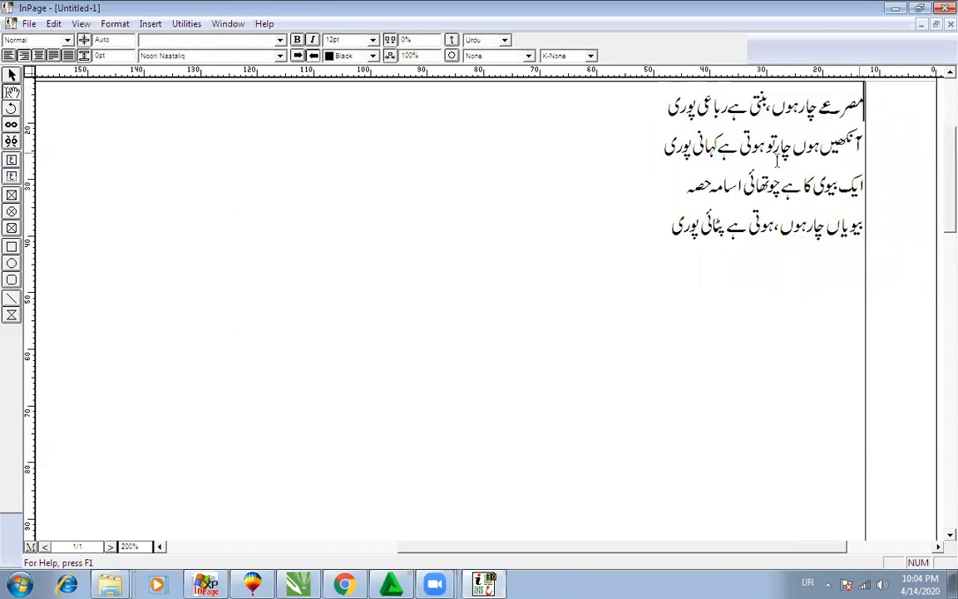
key(ctrl+a)
scroll(749, 158, up, 1)
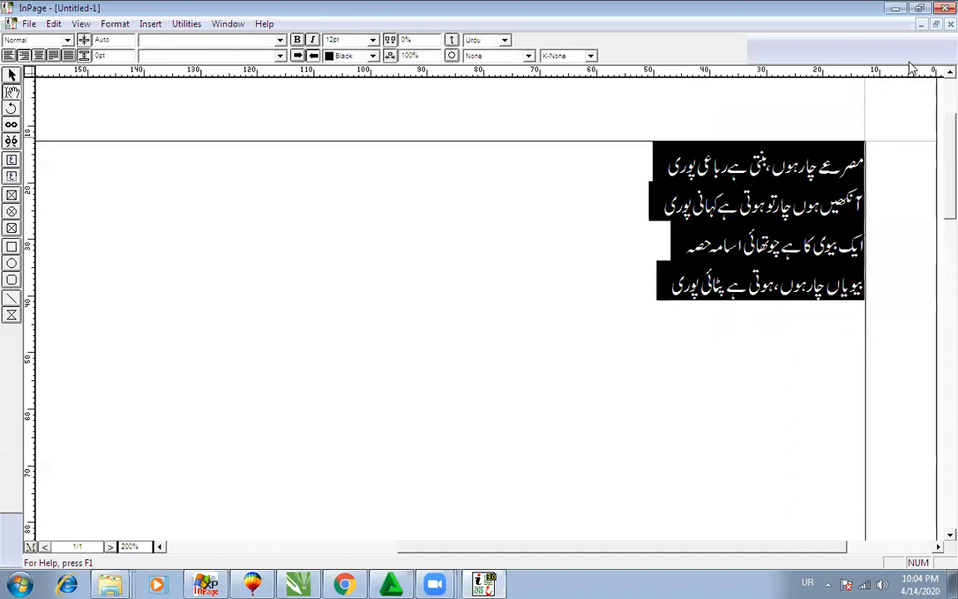
click(657, 236)
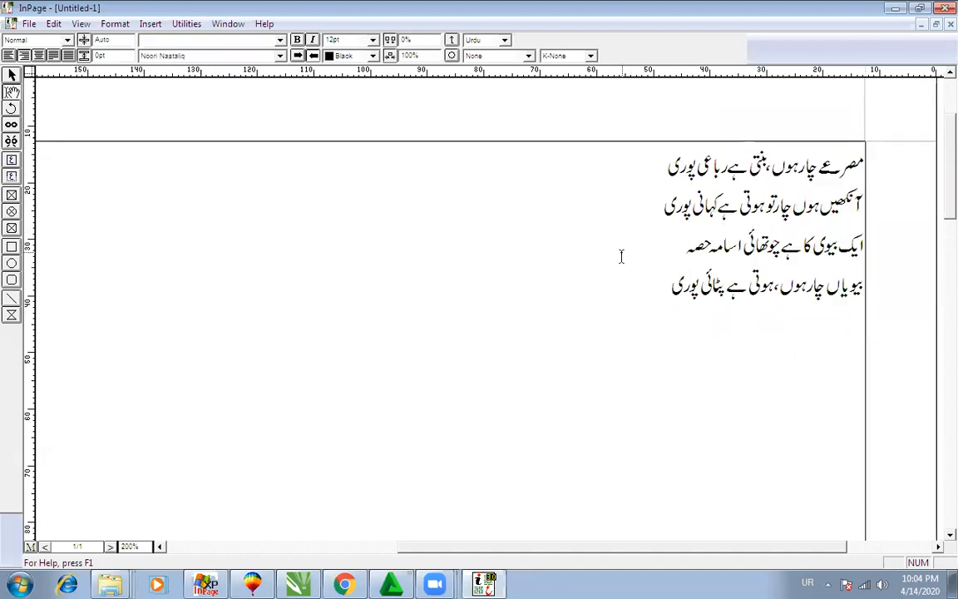
key(ctrl+a)
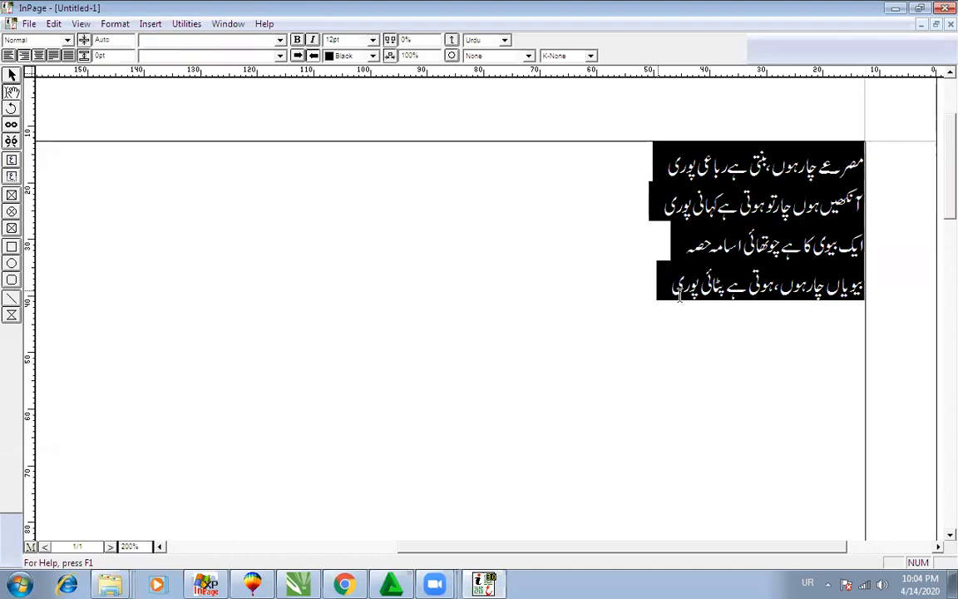
click(639, 281)
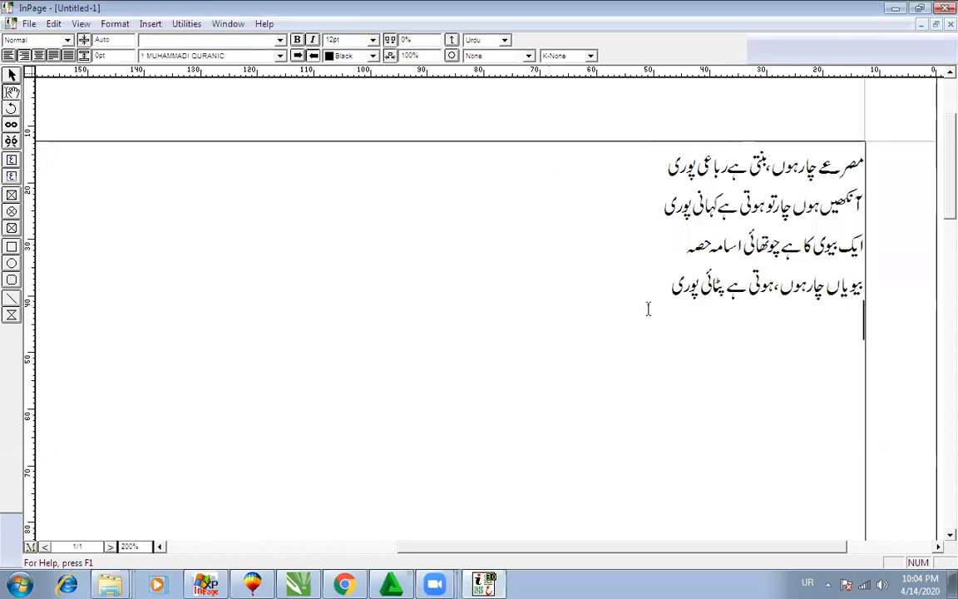
drag(648, 308, 909, 160)
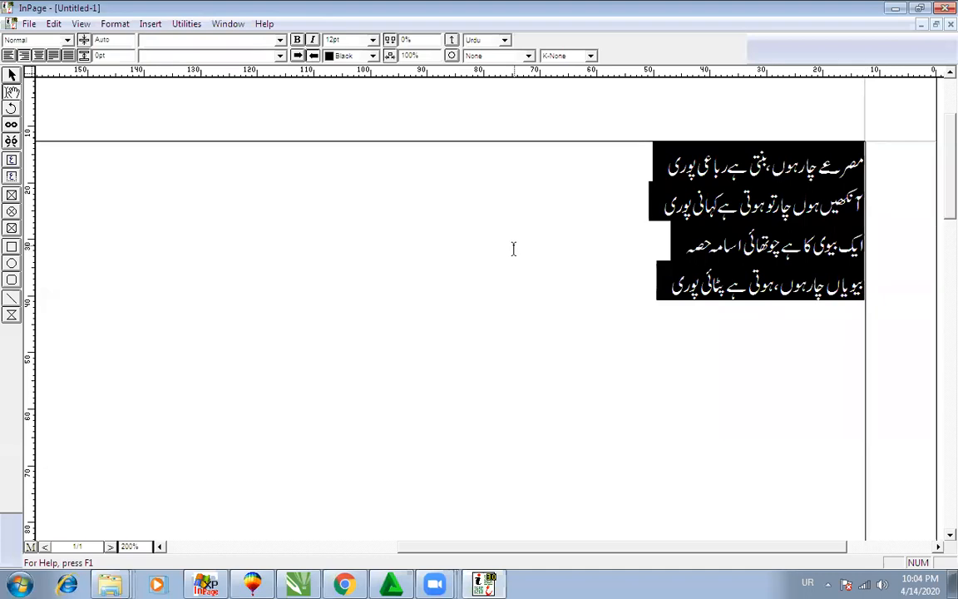
Step: Copy the poem's text box as an object using the arrow tool
click(12, 75)
right_click(230, 319)
click(266, 377)
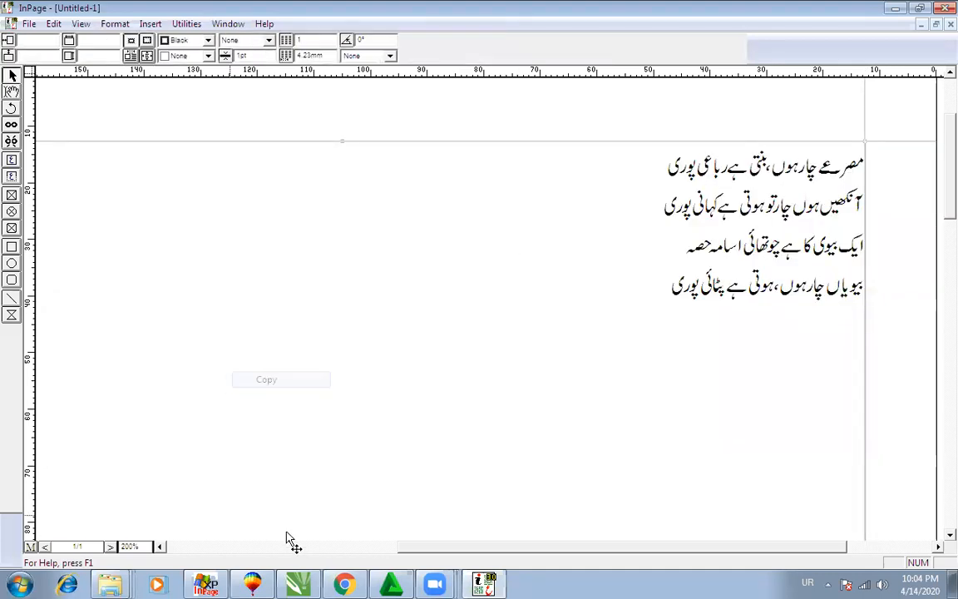
click(291, 584)
Step: Paste the poem into CorelDRAW, zoom in to inspect it, and delete the garbled group
right_click(319, 306)
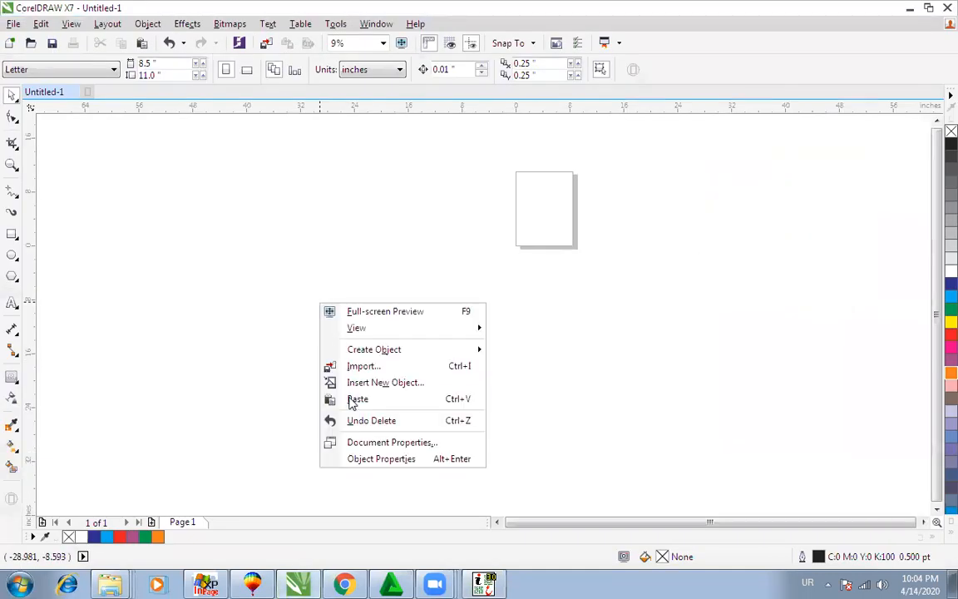
click(349, 399)
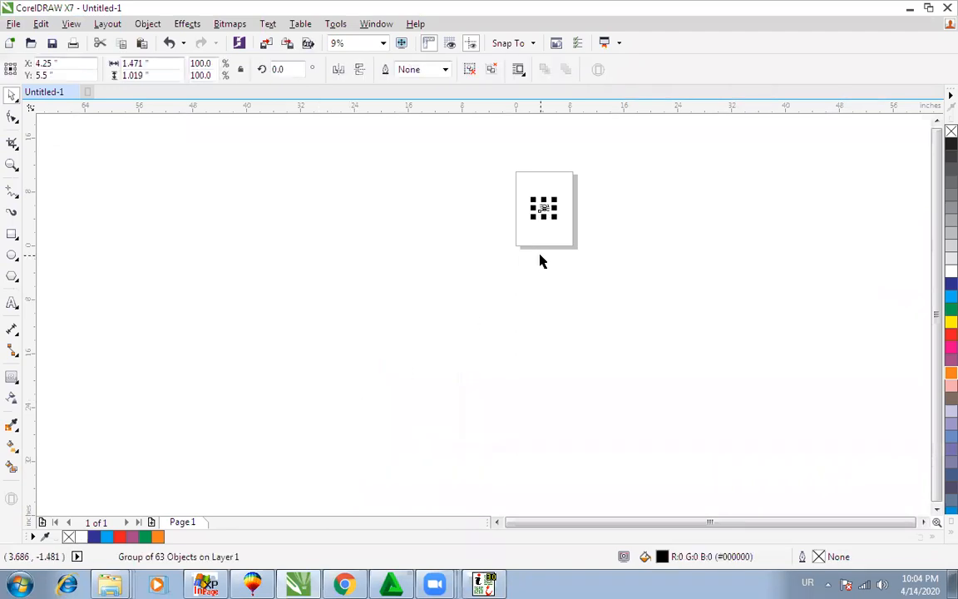
key(shift+F2)
scroll(541, 260, down, 1)
scroll(540, 260, up, 1)
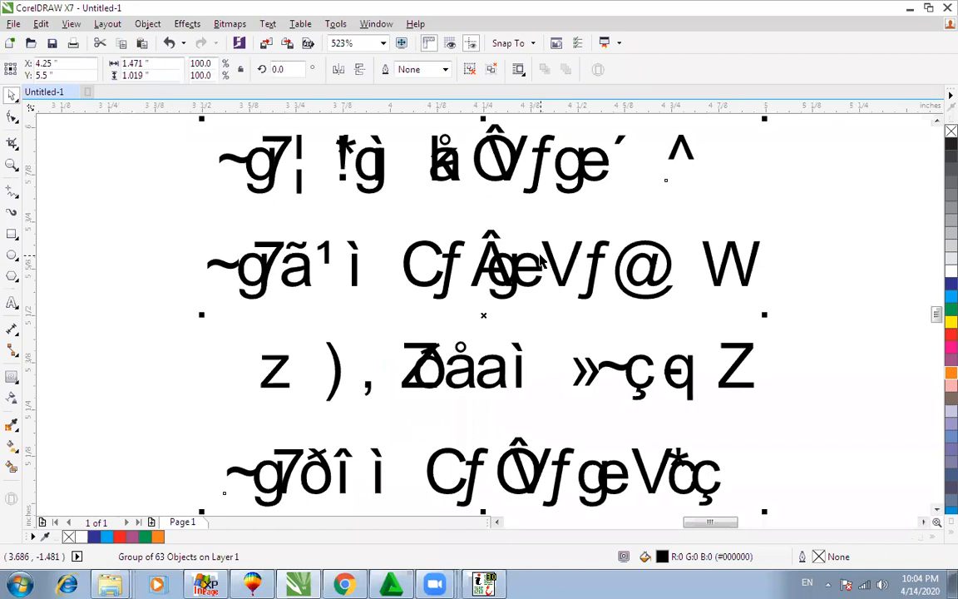
key(Delete)
Step: Return to InPage and place the caret in the poem text frame
click(484, 582)
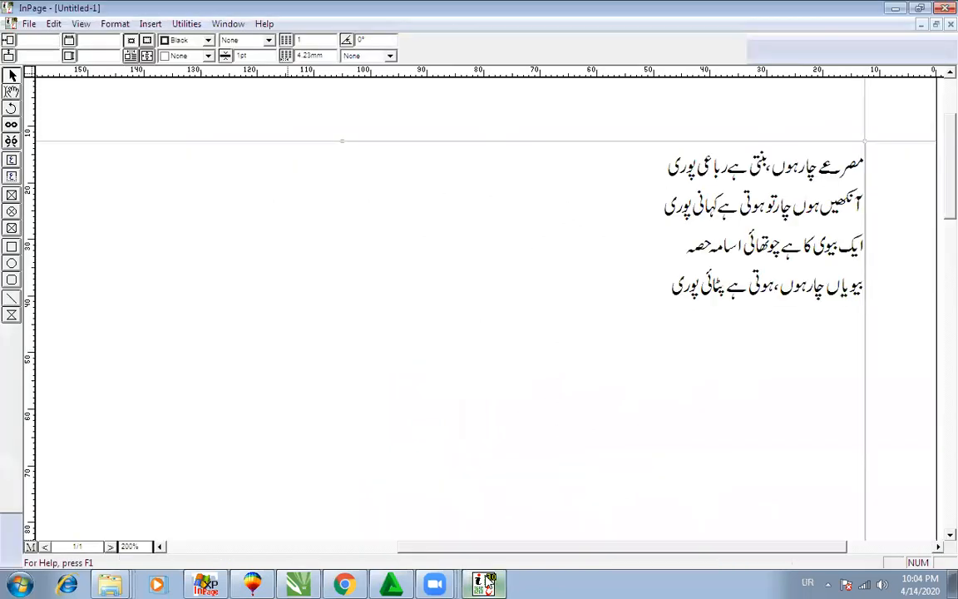
click(12, 93)
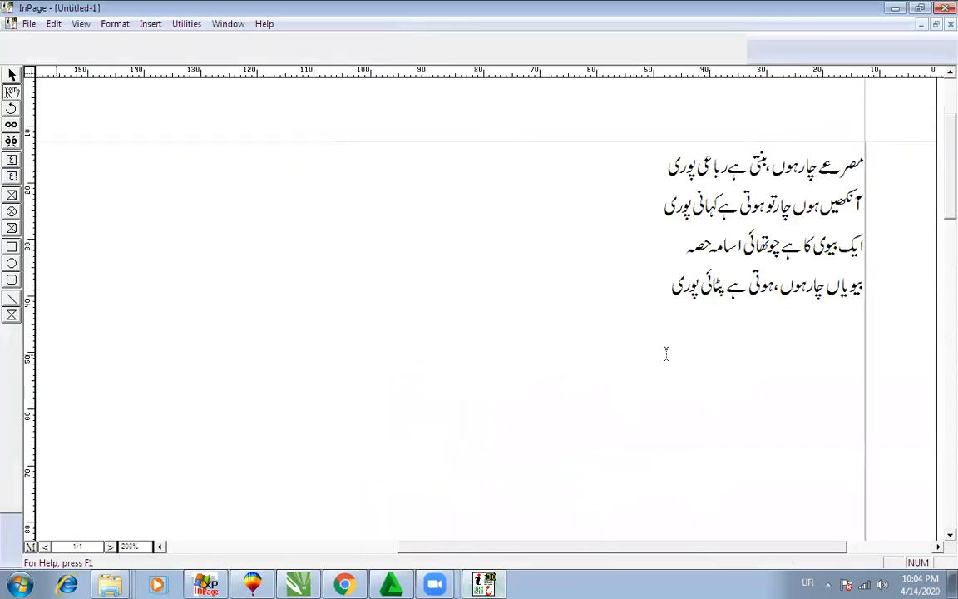
click(666, 354)
key(ctrl+a)
click(635, 299)
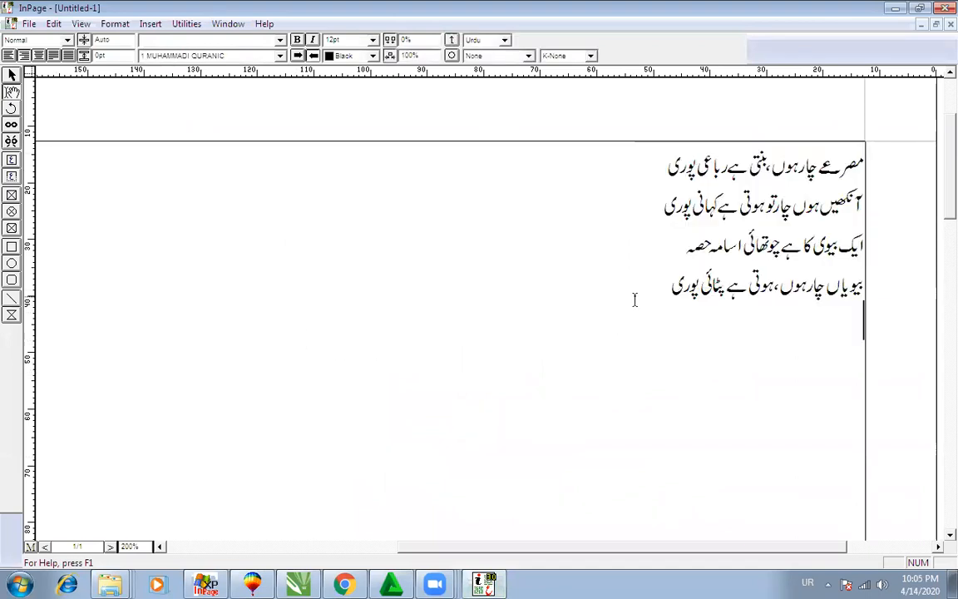
Step: Export the page as EPS file rere.eps on the Desktop
click(29, 24)
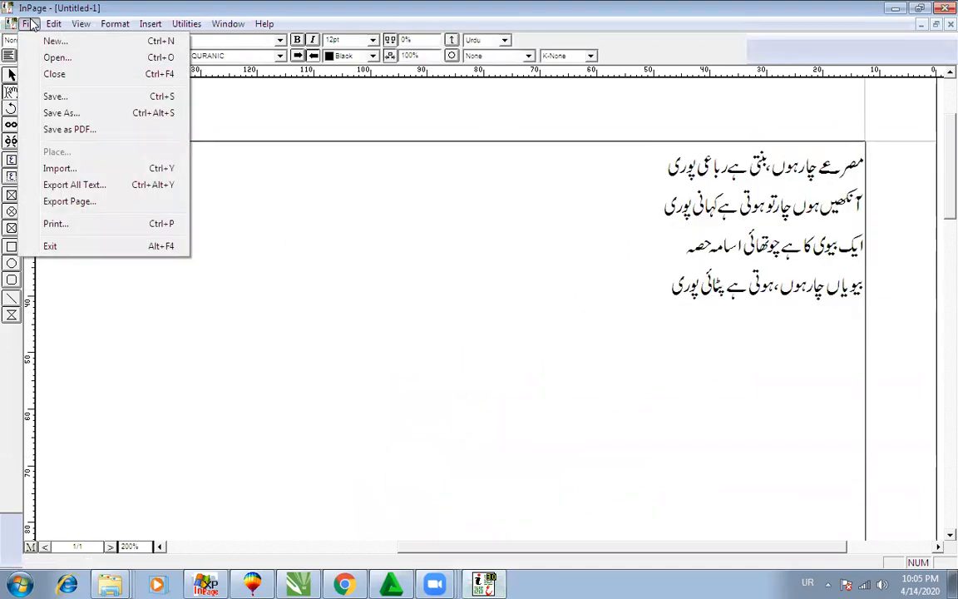
click(70, 203)
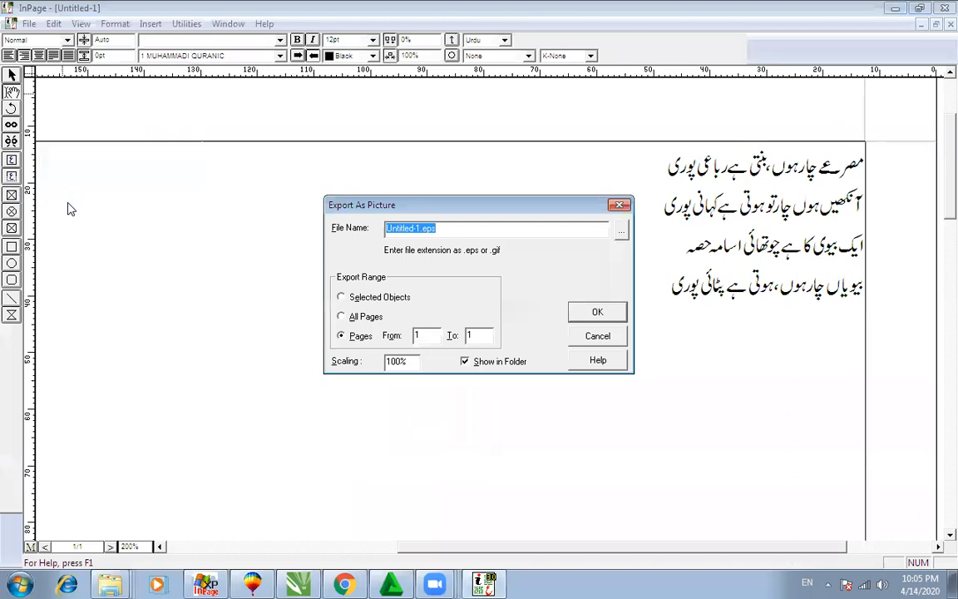
click(622, 233)
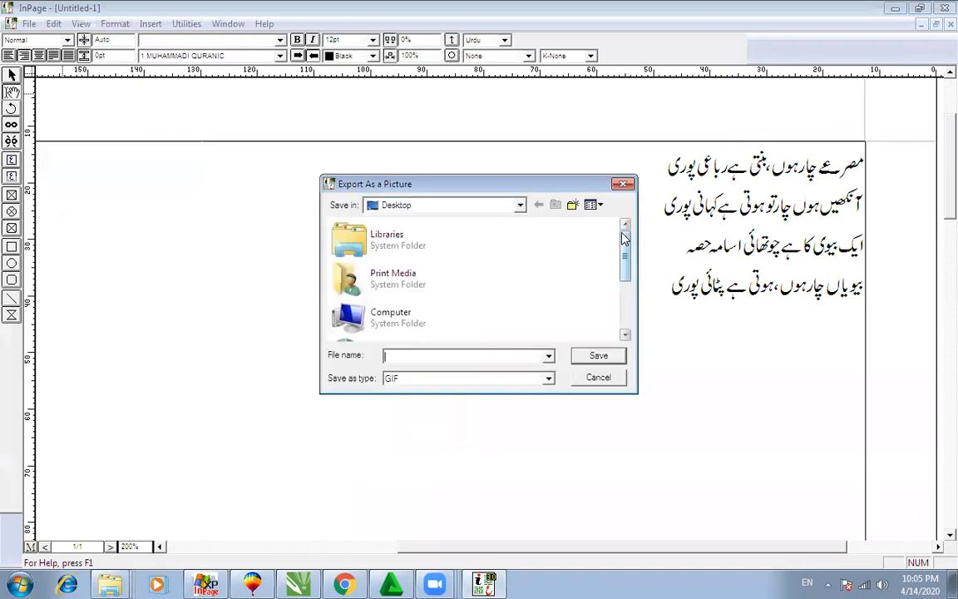
click(598, 377)
click(620, 171)
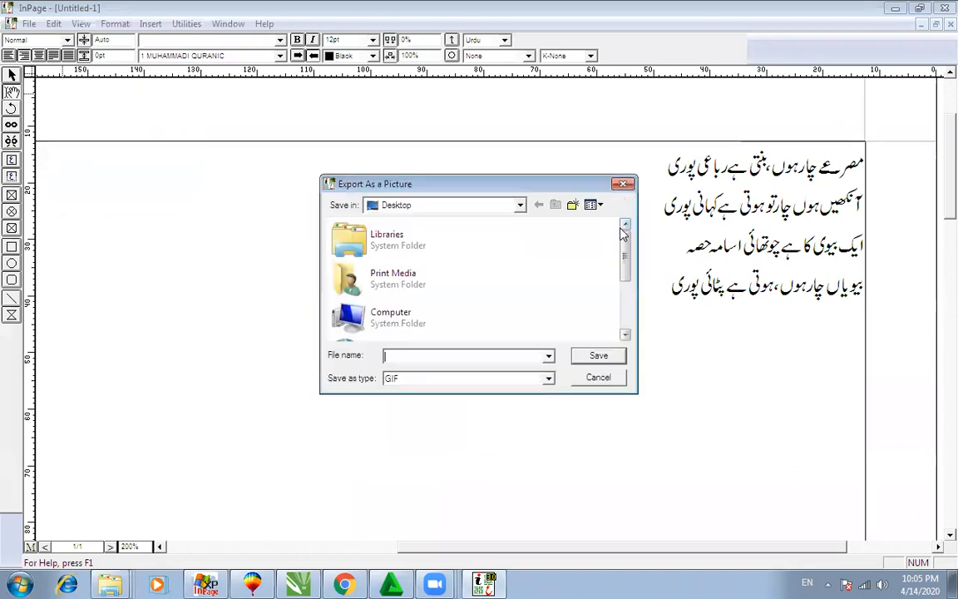
click(432, 382)
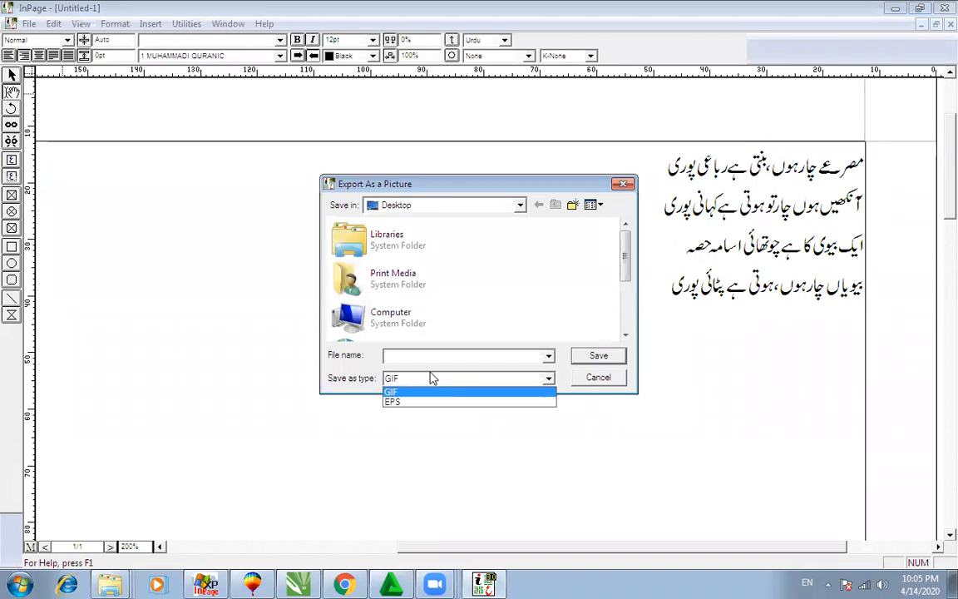
click(392, 404)
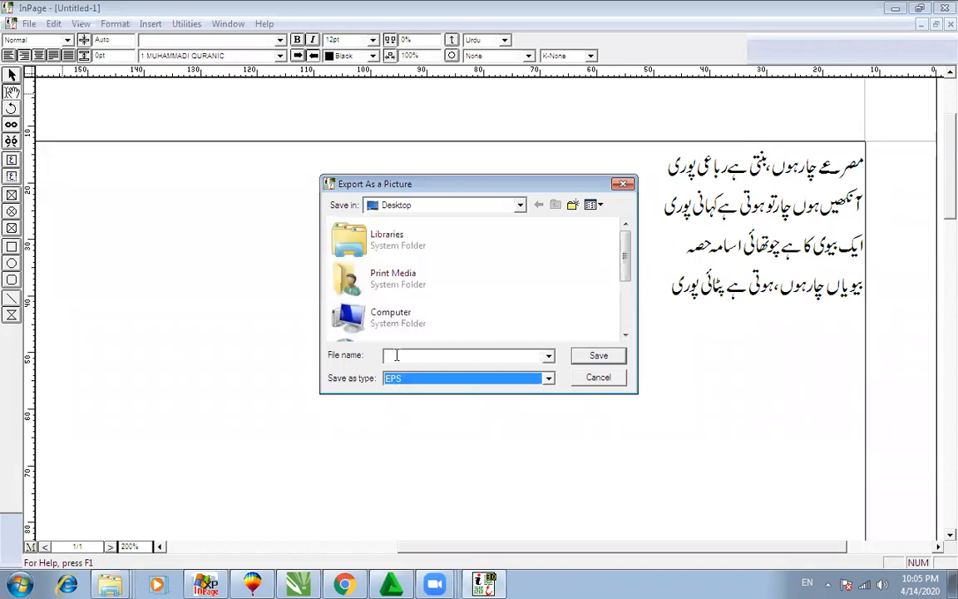
click(396, 355)
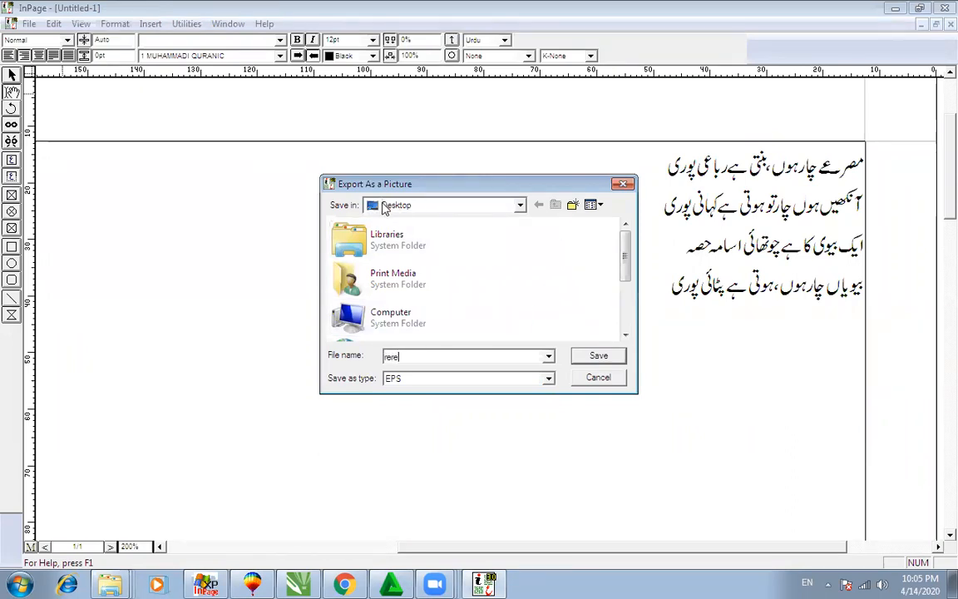
click(584, 358)
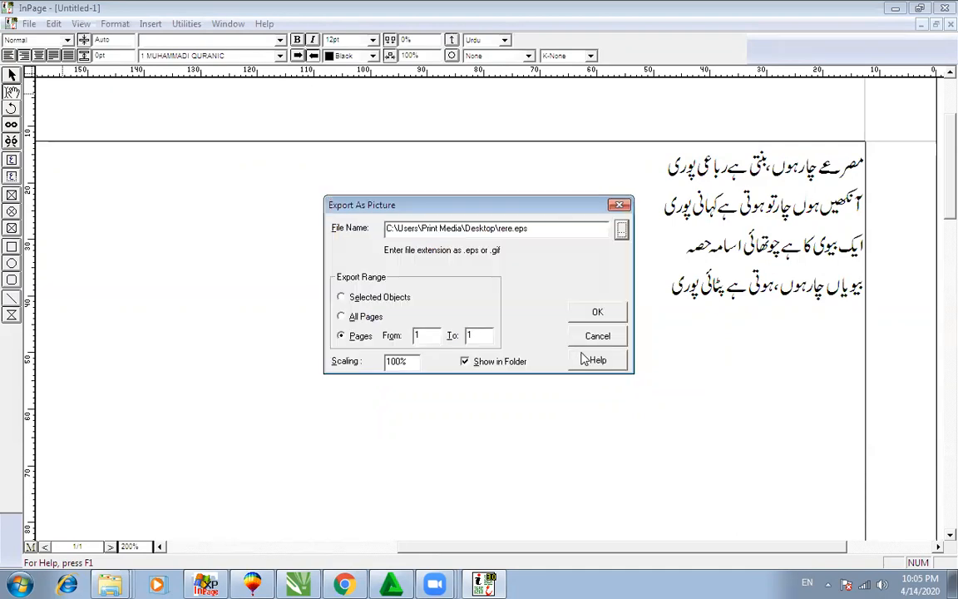
click(595, 312)
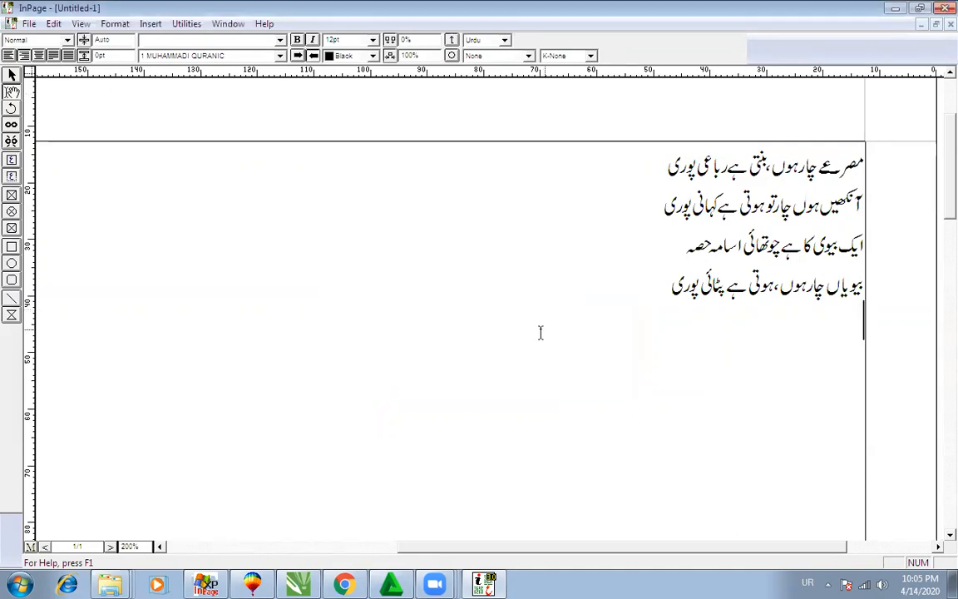
Step: Drag rere.eps into CorelDRAW and import it with text as curves
key(alt+Tab)
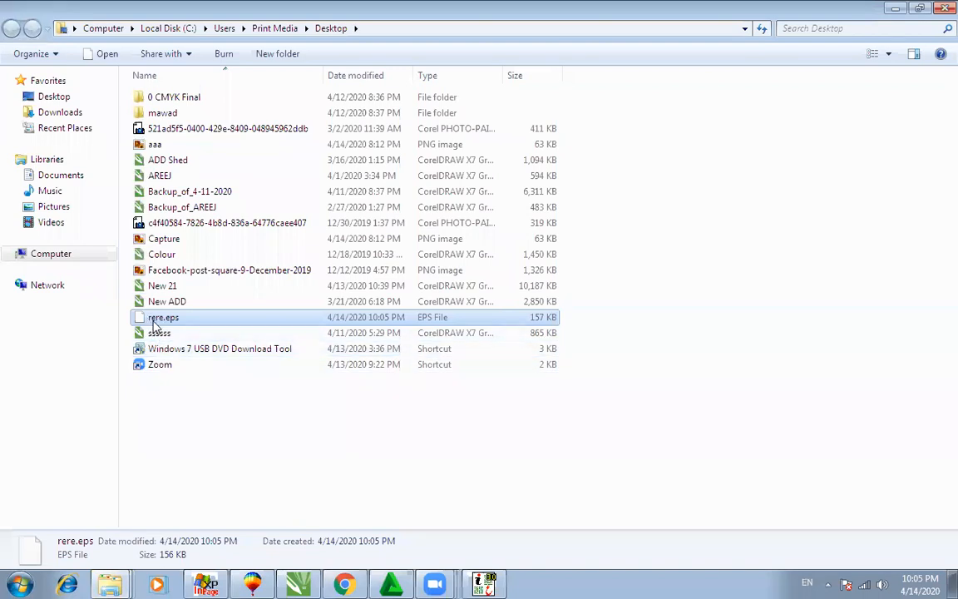
drag(157, 322, 421, 337)
click(437, 363)
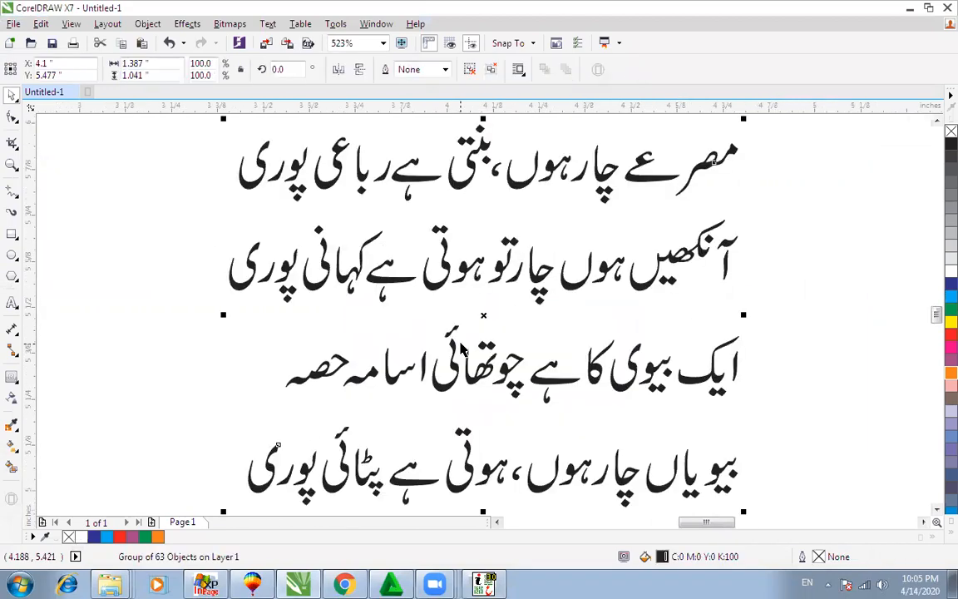
Step: Try cyan and dark blue fills on the imported poem curves, then restore black
click(950, 297)
click(792, 250)
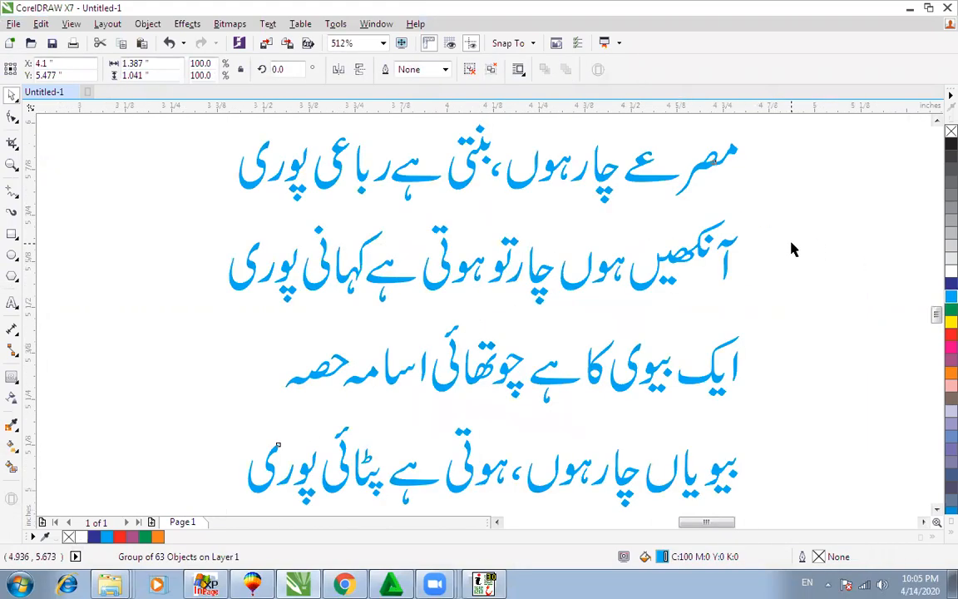
click(670, 252)
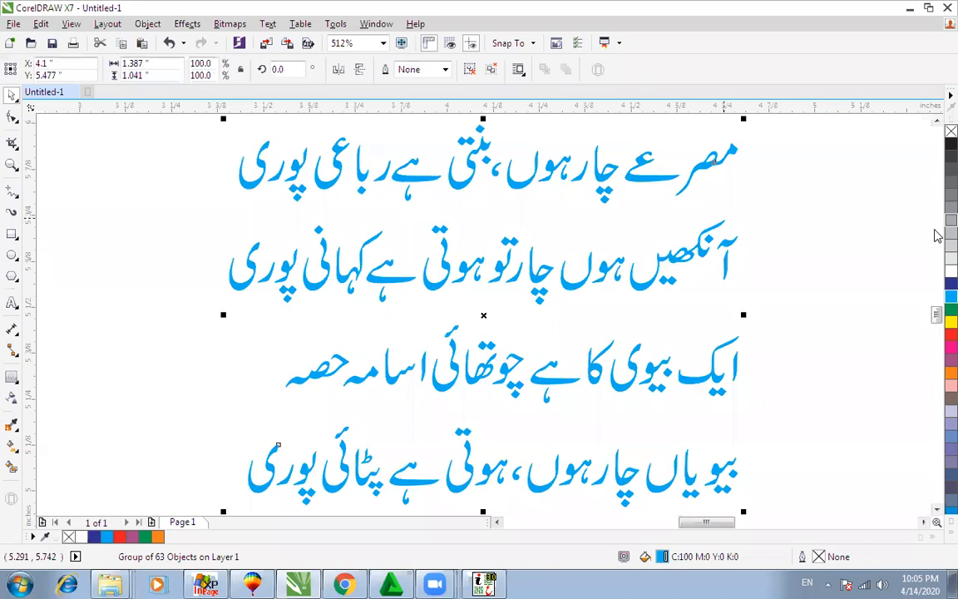
click(951, 284)
click(950, 144)
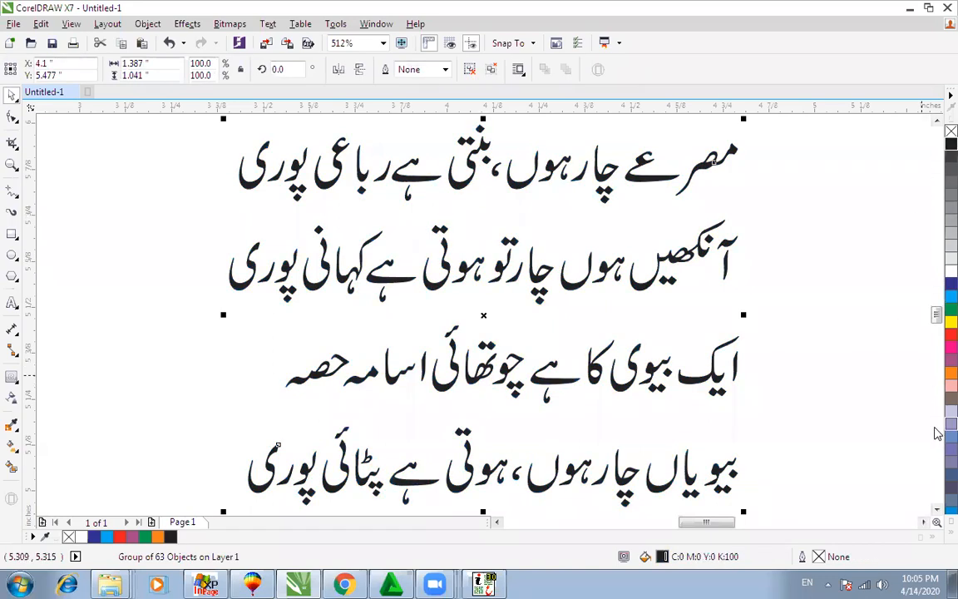
click(951, 373)
Step: Apply K-Always kashida to all four poem lines in InPage
click(206, 584)
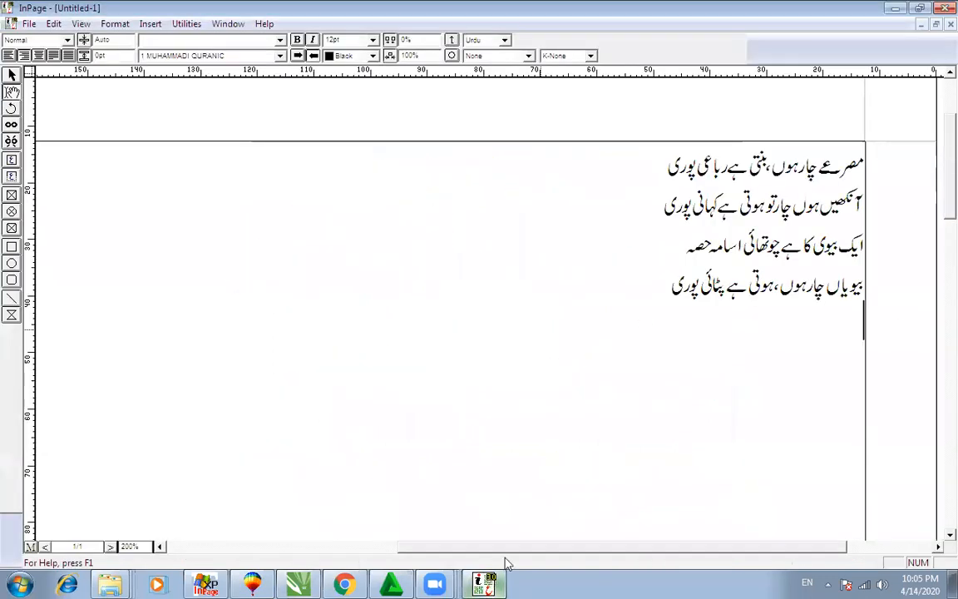
drag(663, 285, 876, 160)
click(553, 56)
click(560, 87)
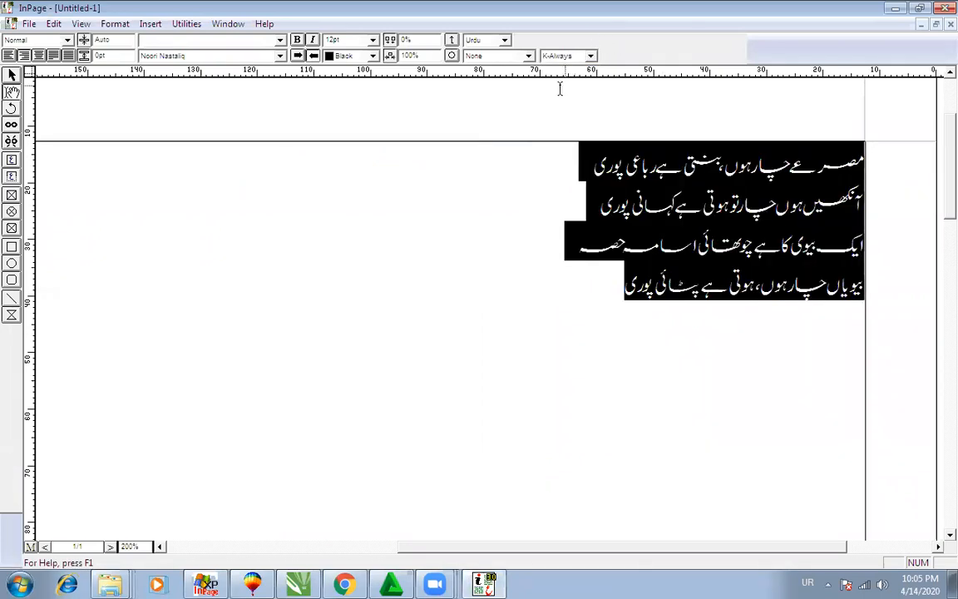
click(565, 246)
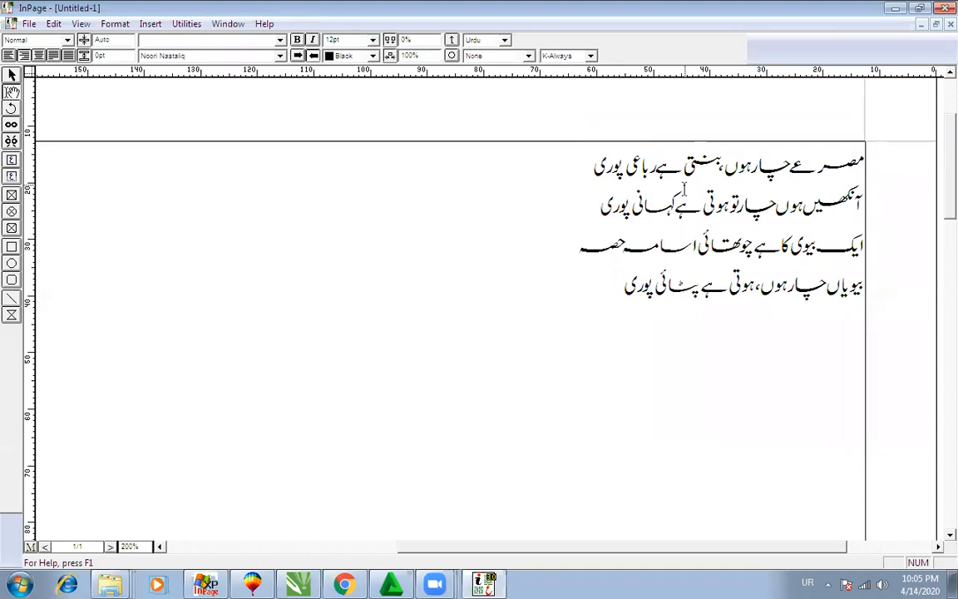
Step: Set K-None on the first word of line 1 and a stretched word in line 3
drag(817, 166, 873, 165)
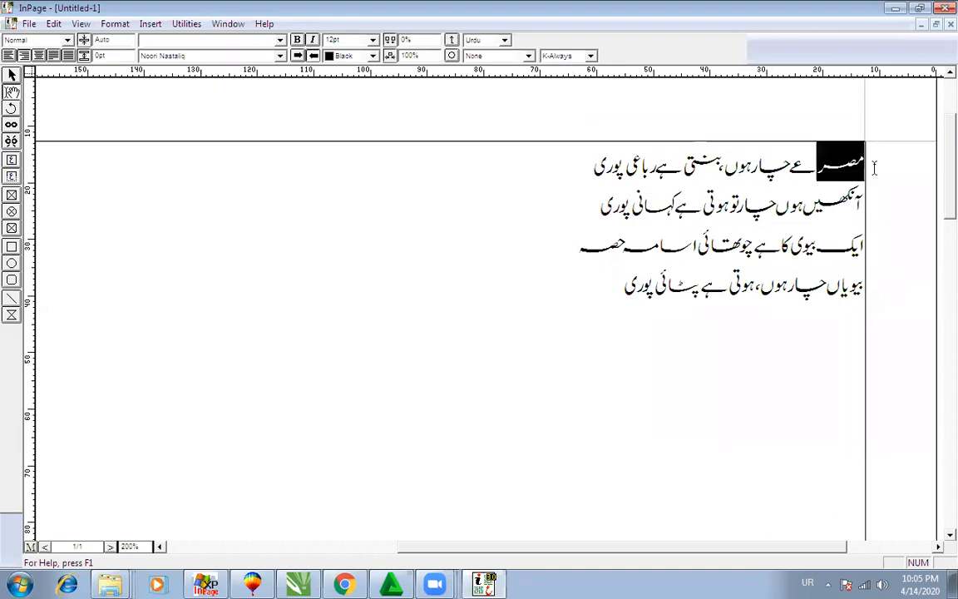
click(590, 56)
click(572, 67)
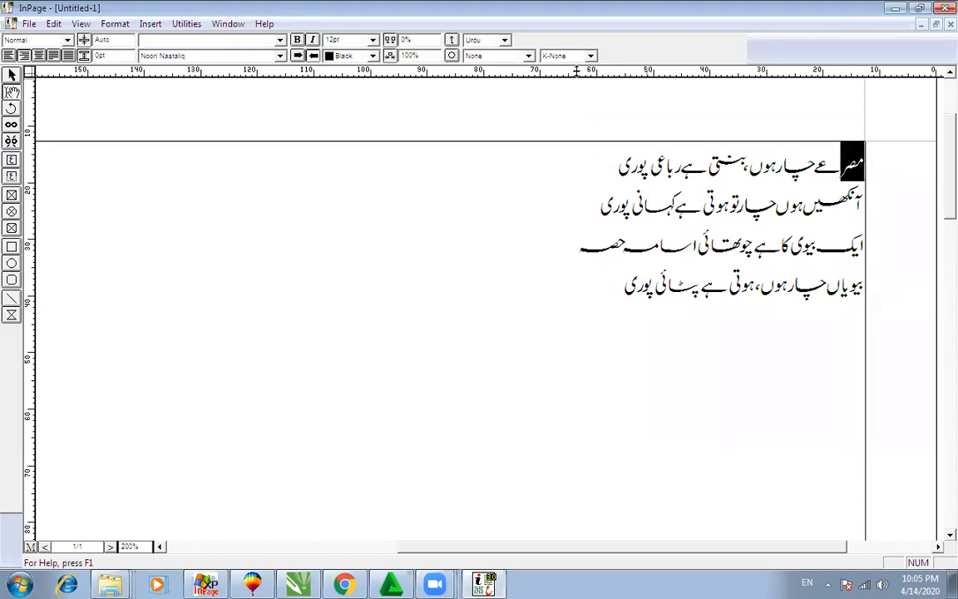
drag(630, 245, 665, 248)
click(590, 55)
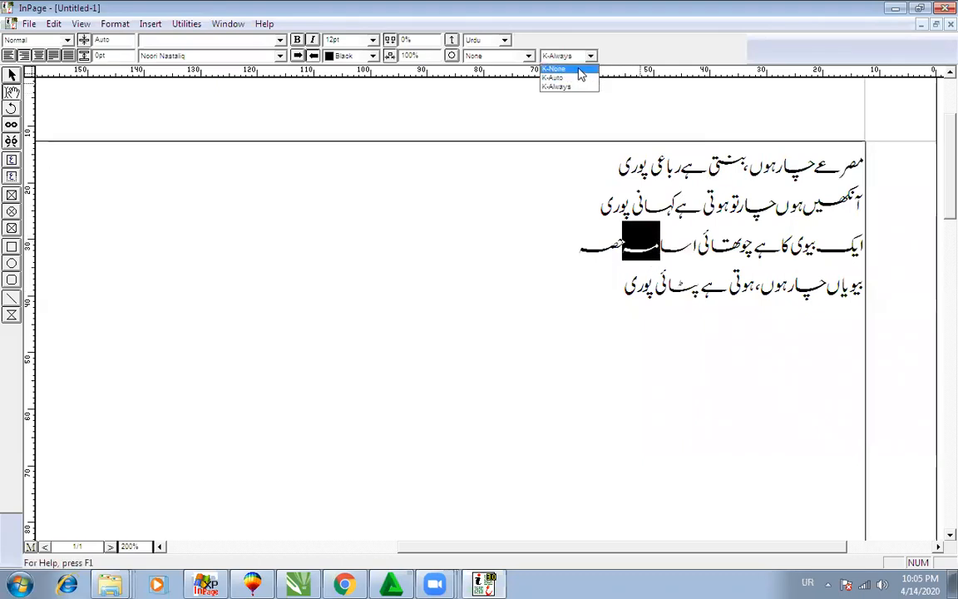
click(575, 67)
click(595, 248)
Step: Reselect all four poem lines to review the kashida stretching
drag(603, 292, 898, 153)
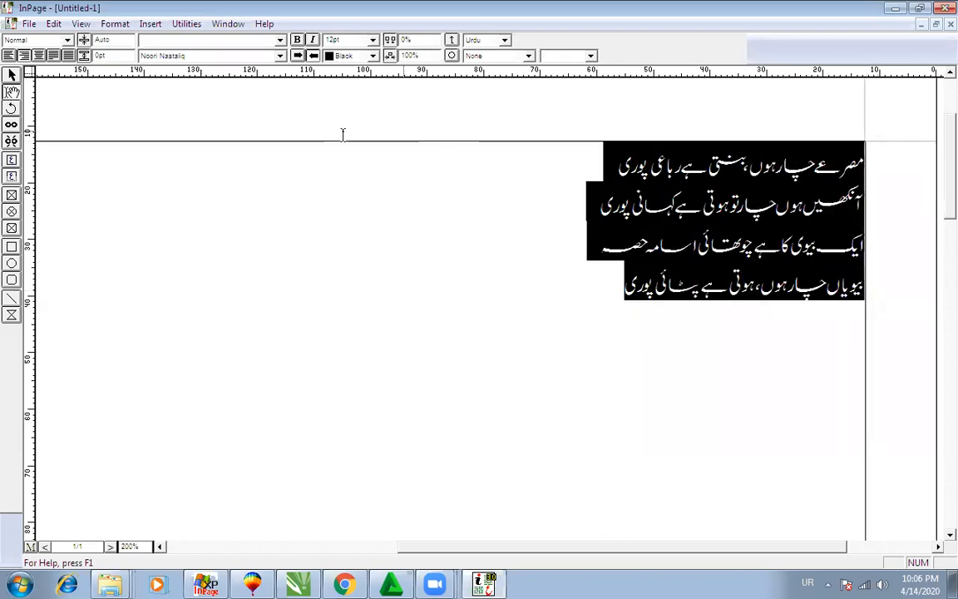
click(598, 279)
drag(597, 278, 933, 155)
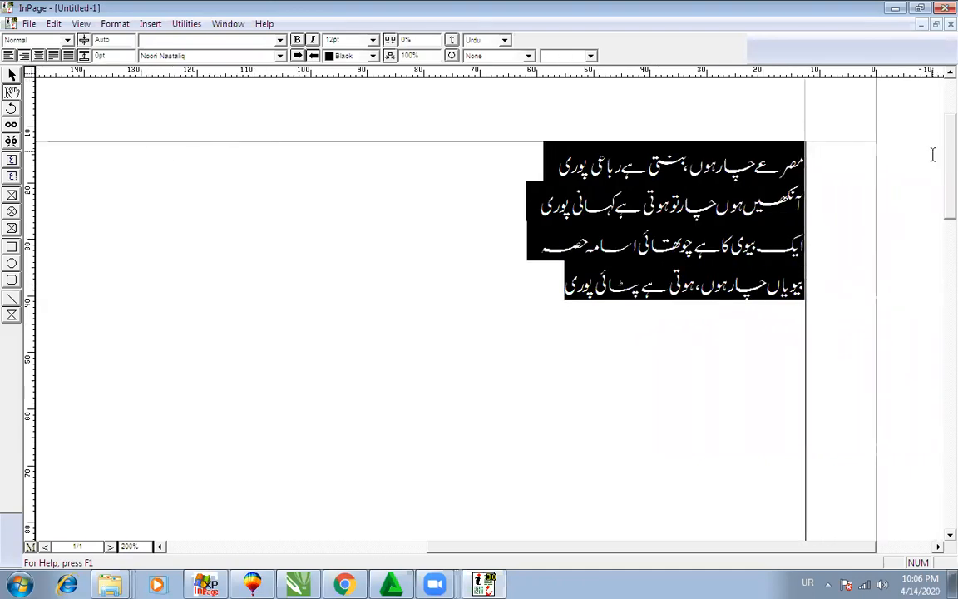
click(344, 584)
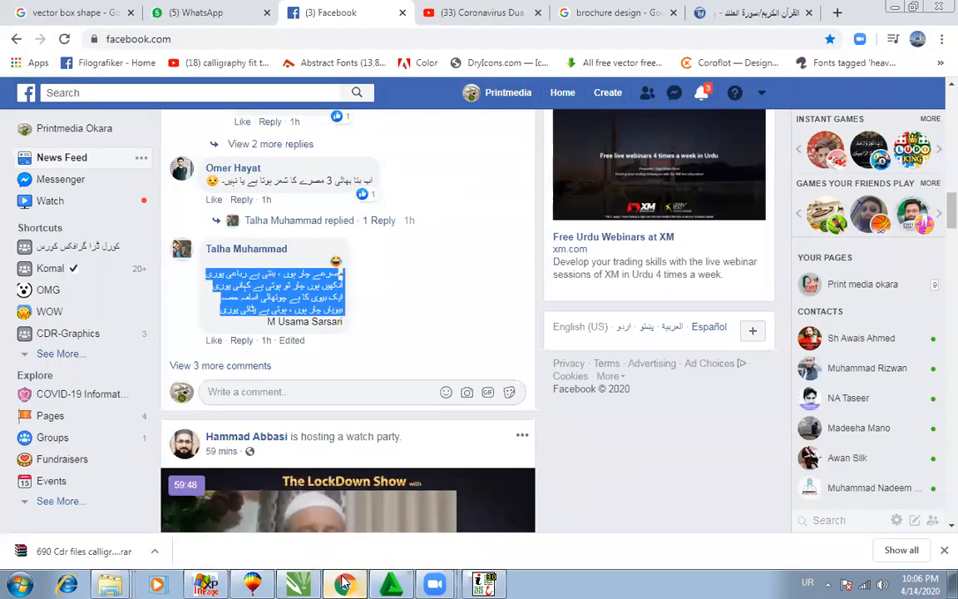
Step: Return to InPage and switch the keyboard input from Urdu to English
click(484, 585)
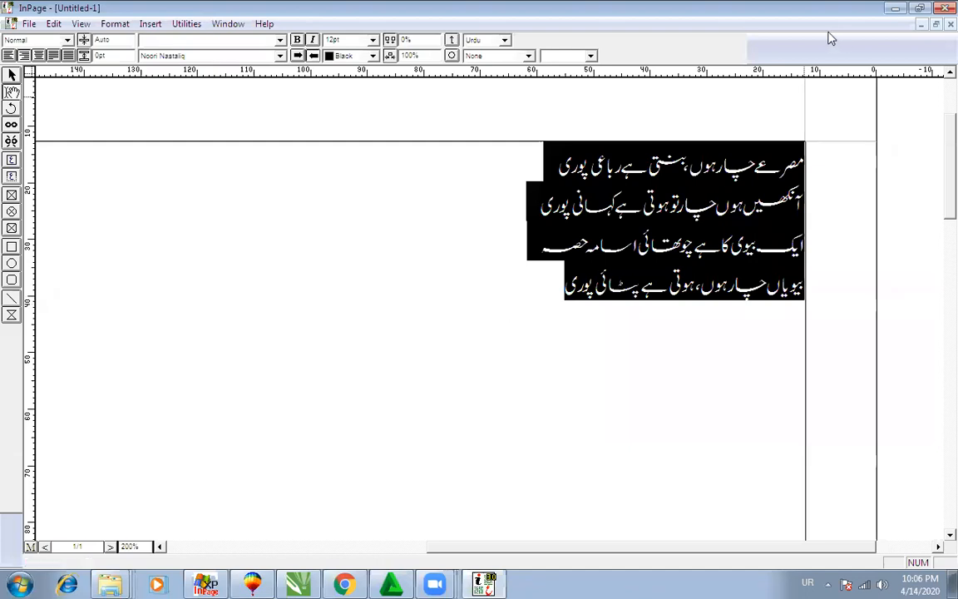
key(alt+shift)
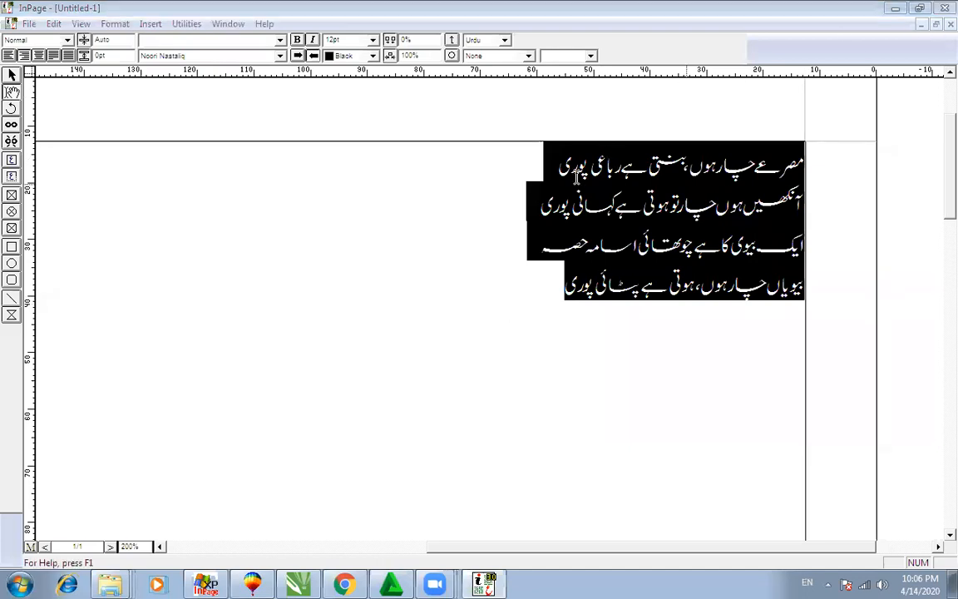